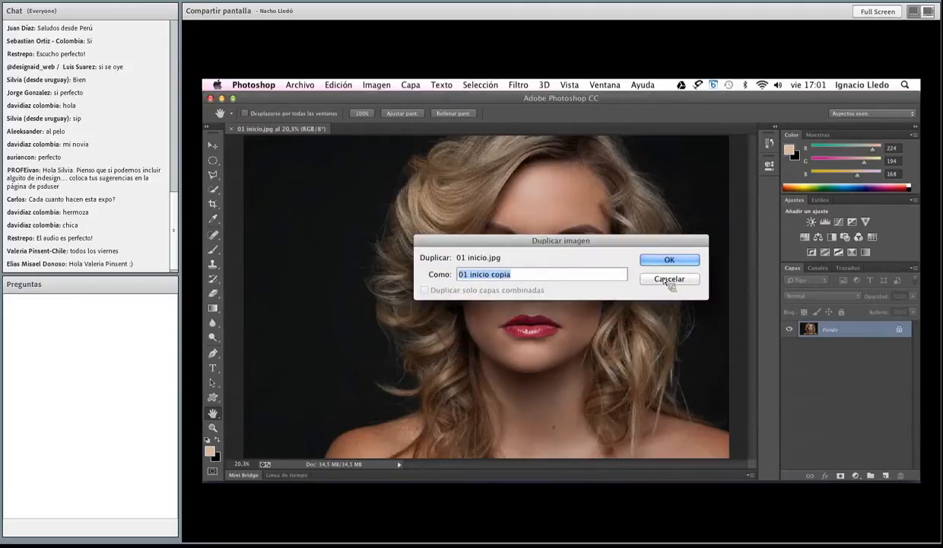
# Duplicate the 01 inicio.jpg image as 01 inicio copia
pyautogui.click(673, 261)
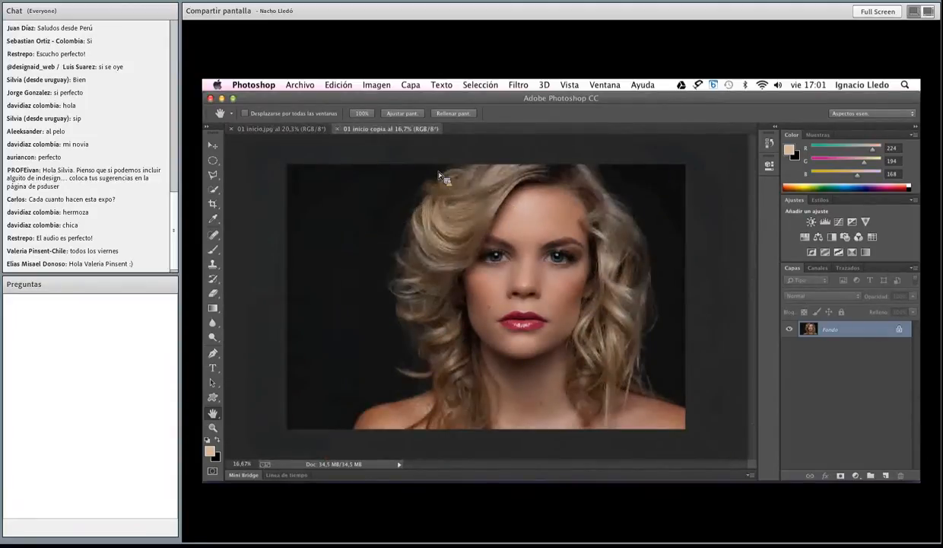
# Try to remove the mole on the cheek with the content-aware Spot Healing Brush, and undo the retouch
pyautogui.click(213, 427)
pyautogui.click(495, 315)
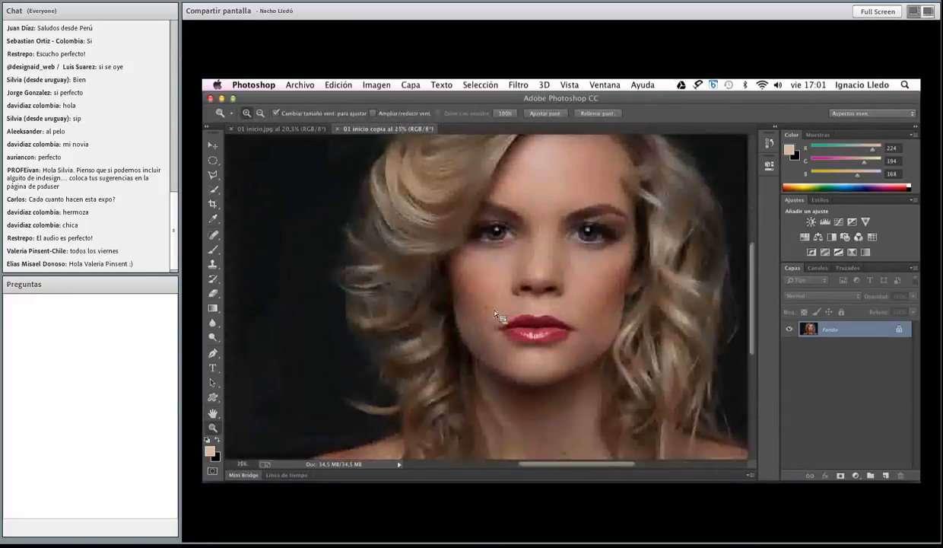
pyautogui.click(495, 316)
pyautogui.click(495, 317)
pyautogui.click(493, 313)
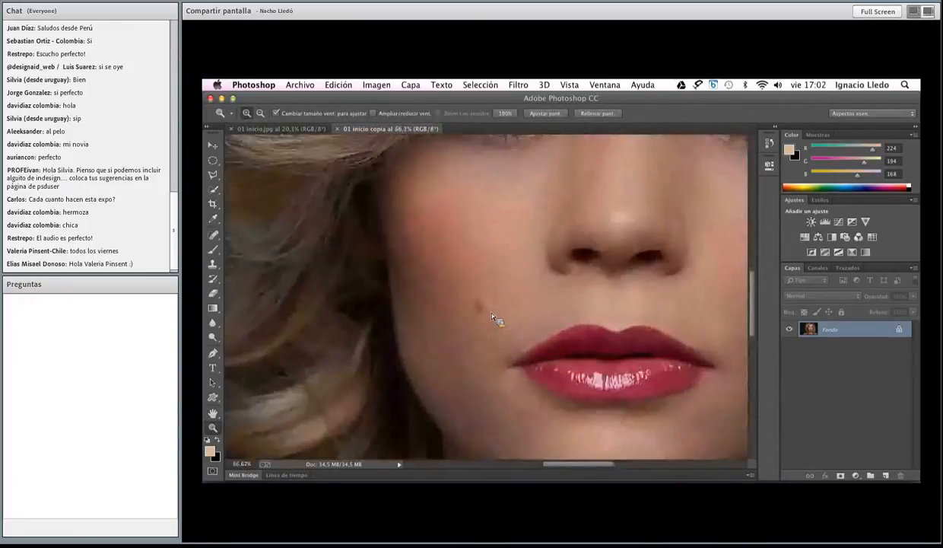
pyautogui.click(494, 299)
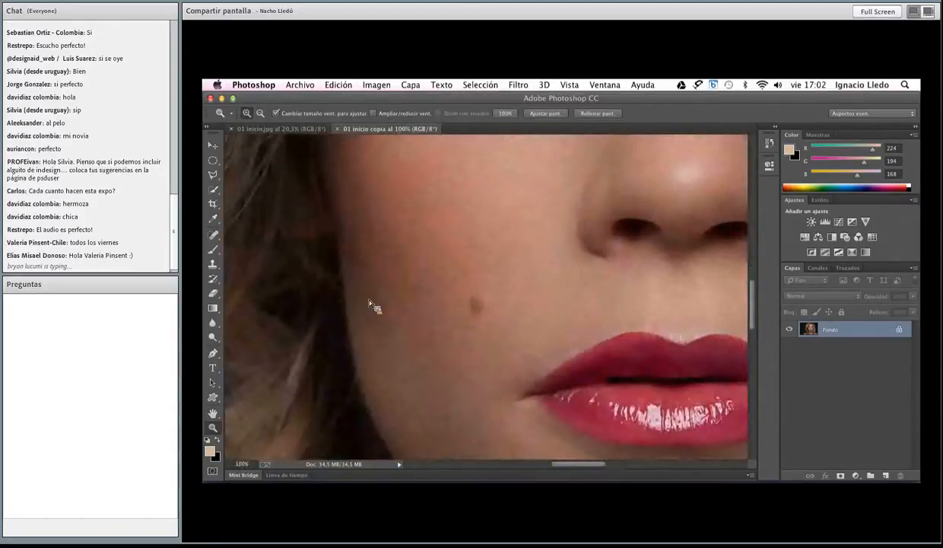
pyautogui.click(214, 234)
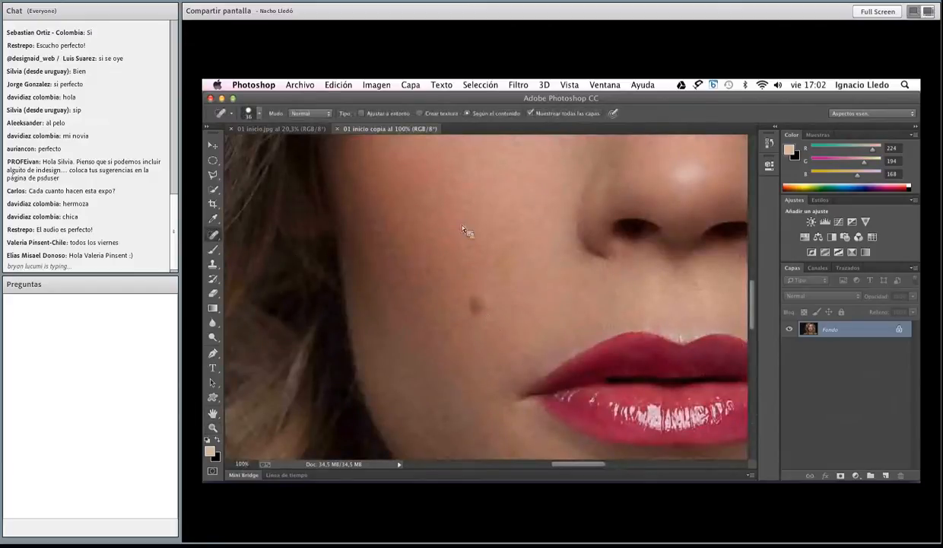
pyautogui.moveTo(472, 312)
pyautogui.mouseDown()
pyautogui.moveTo(474, 301)
pyautogui.moveTo(475, 310)
pyautogui.mouseUp()
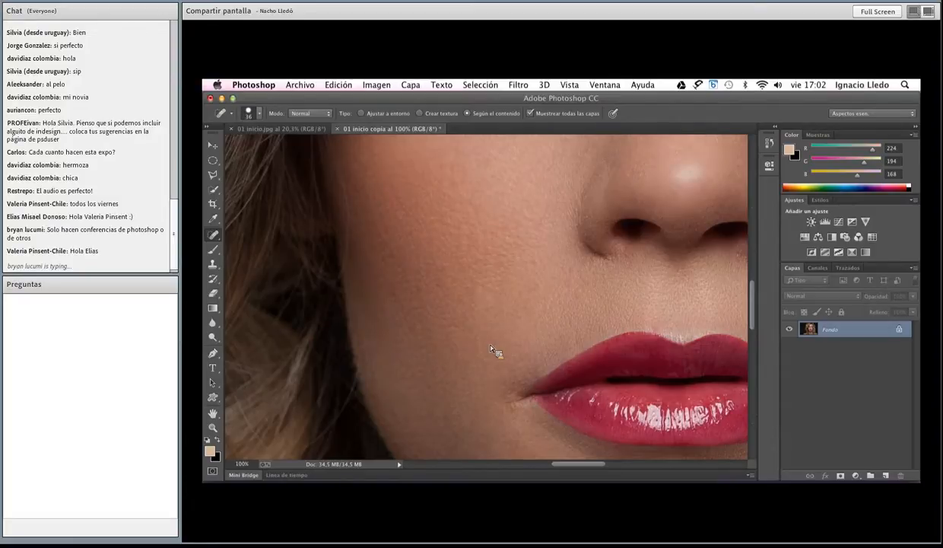
pyautogui.press('super+z')
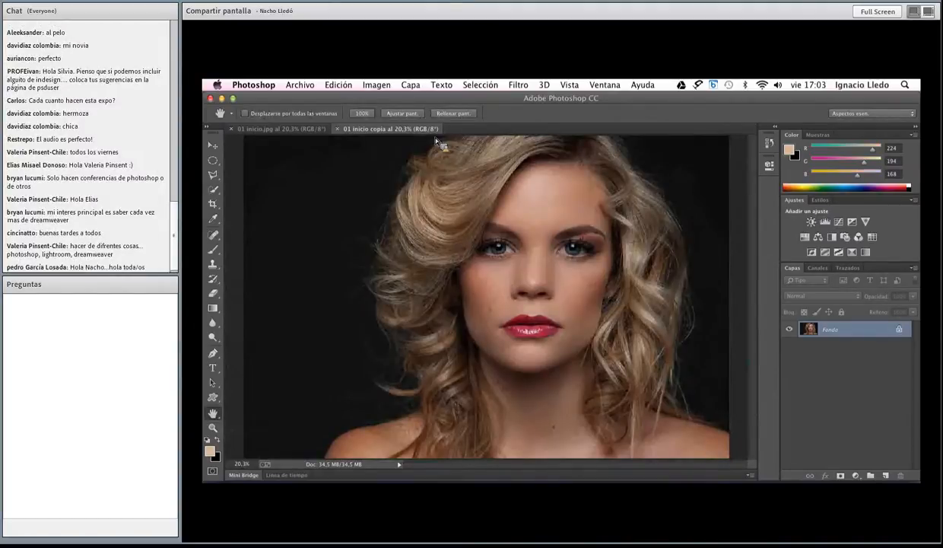
# Convert the duplicated image to 16 bits per channel
pyautogui.click(377, 84)
pyautogui.moveTo(411, 98)
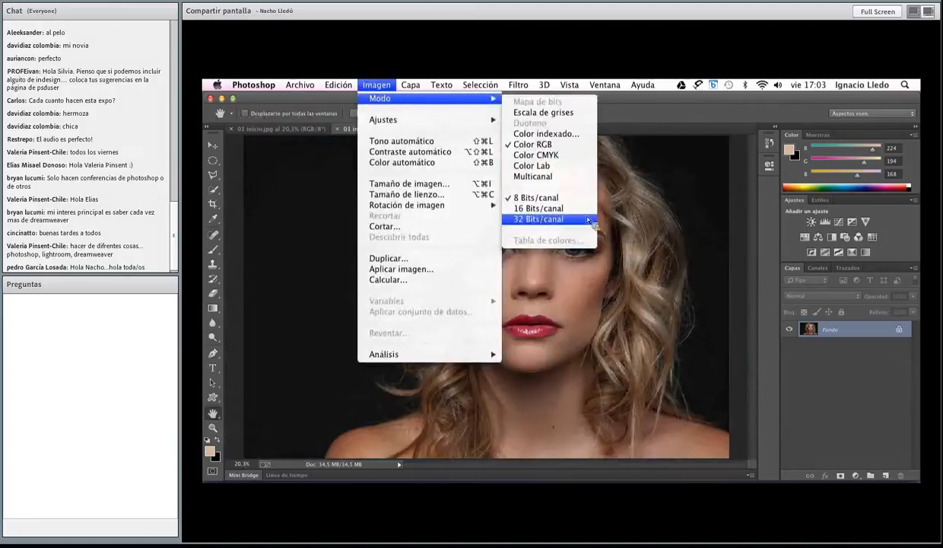
pyautogui.click(563, 207)
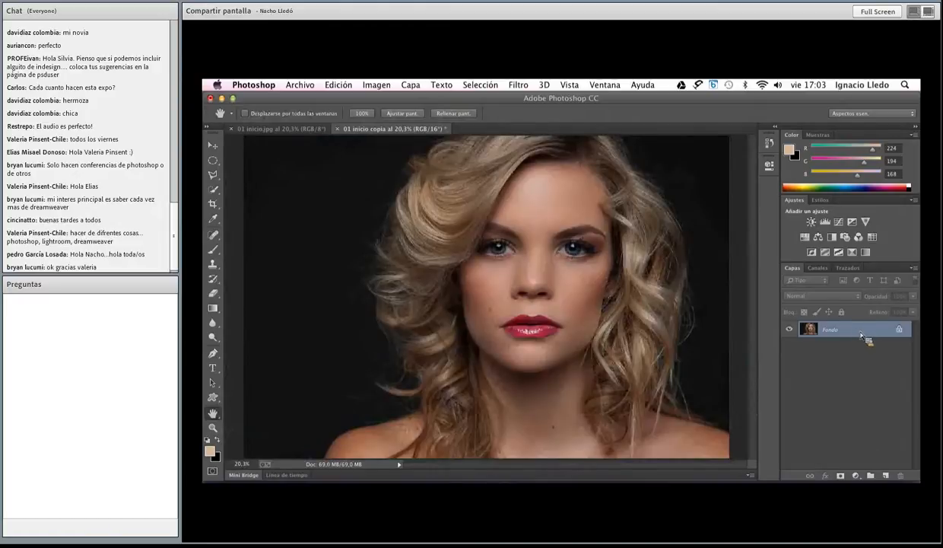
# Duplicate the Fondo layer twice and rename the lower copy color
pyautogui.moveTo(864, 337); pyautogui.dragTo(893, 481)
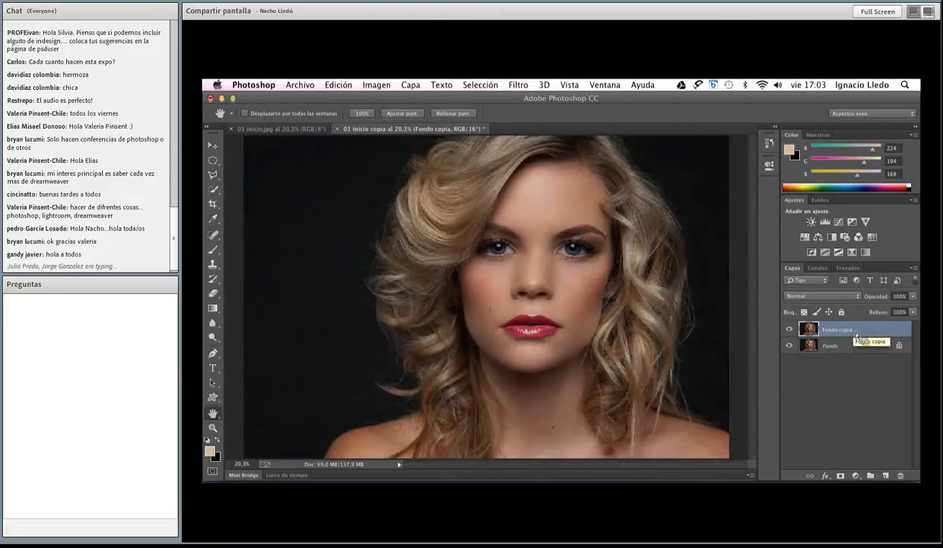
pyautogui.press('super+j')
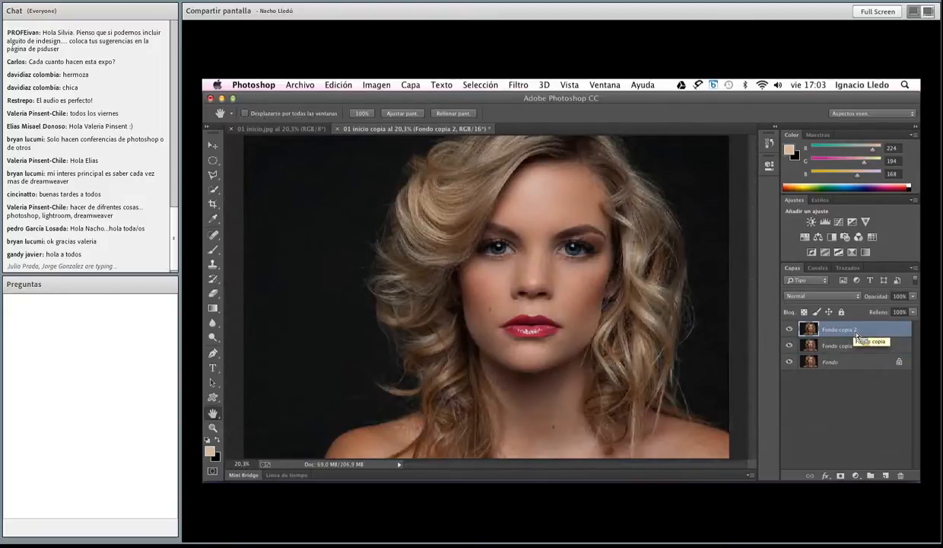
pyautogui.moveTo(857, 335)
pyautogui.mouseDown()
pyautogui.moveTo(847, 339)
pyautogui.moveTo(854, 339)
pyautogui.mouseUp()
pyautogui.doubleClick(849, 346)
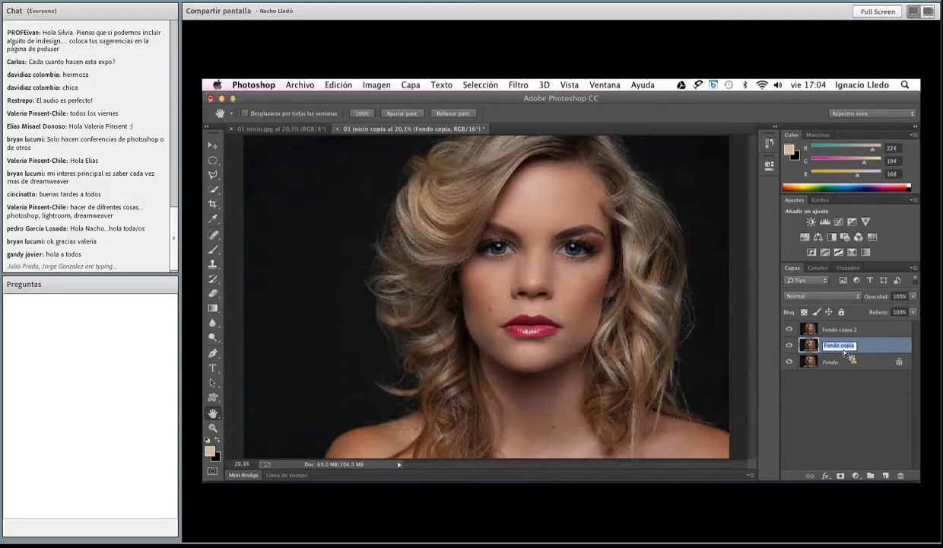
pyautogui.write('color')
pyautogui.press('Return')
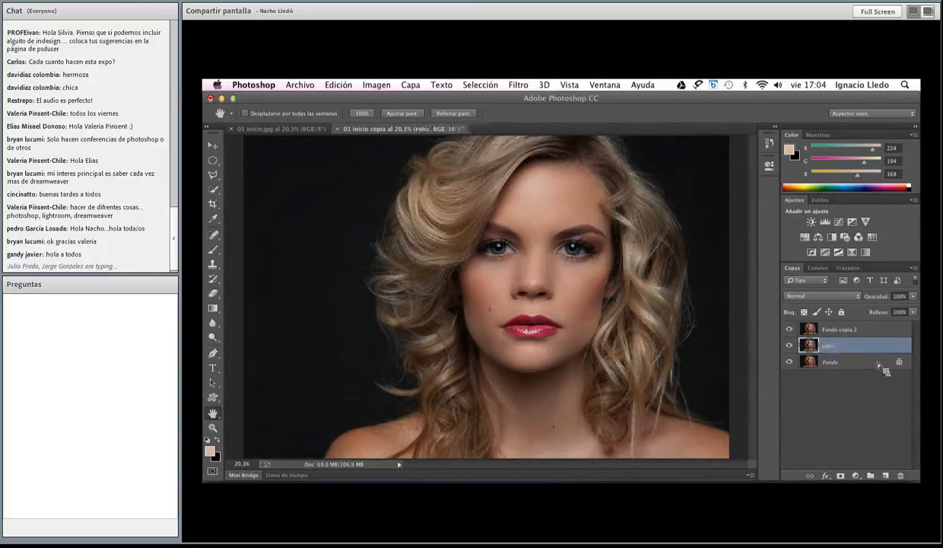
# Rename the uppermost layer textura
pyautogui.click(833, 331)
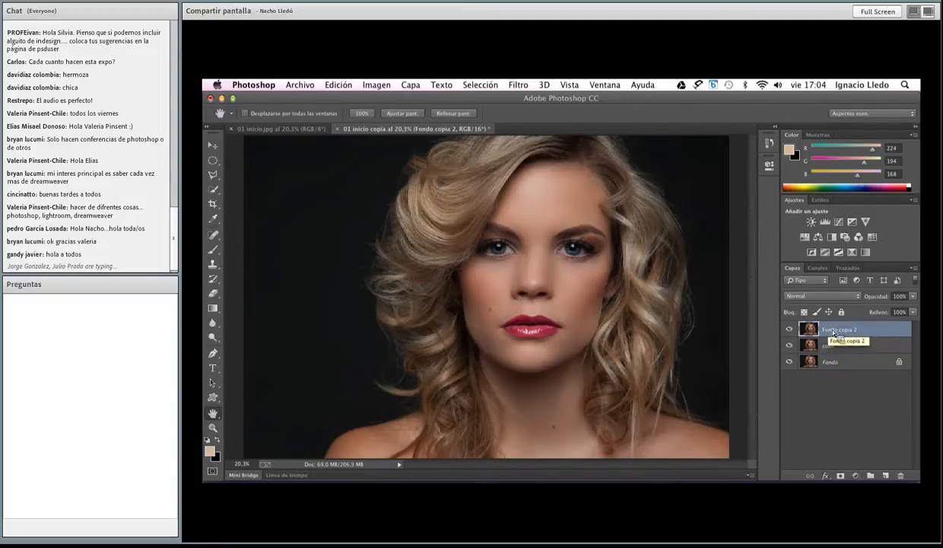
pyautogui.doubleClick(834, 330)
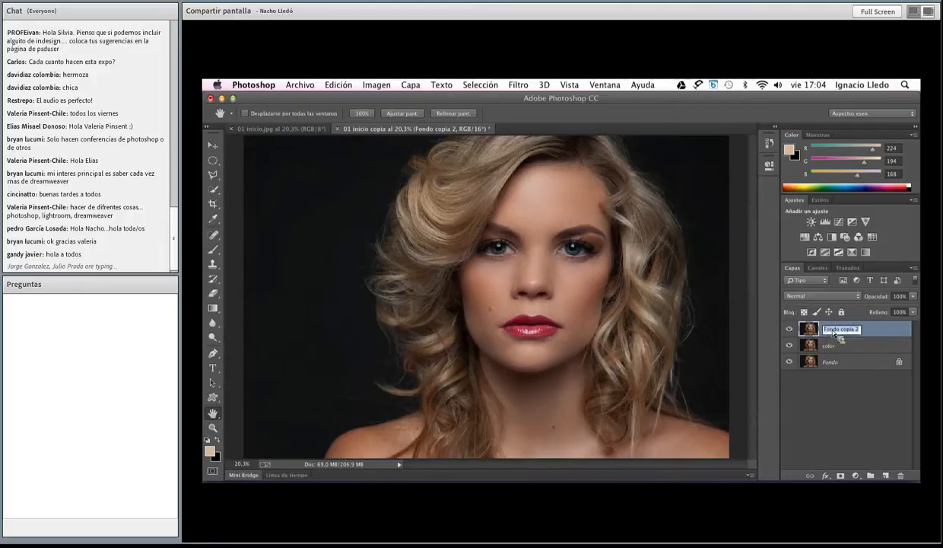
pyautogui.write('textura')
pyautogui.press('Return')
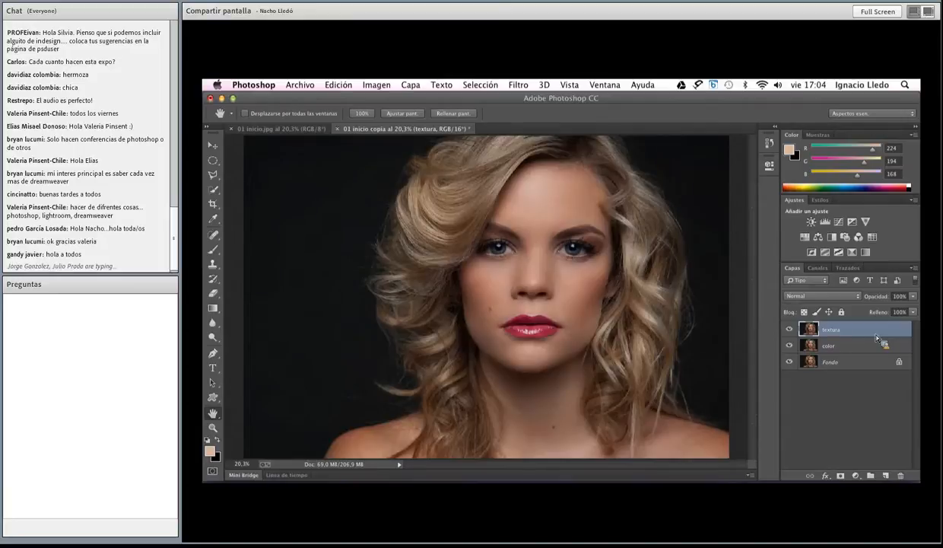
# Hide the textura layer and apply a Gaussian Blur with a 25-pixel radius to the color layer
pyautogui.click(790, 329)
pyautogui.click(814, 345)
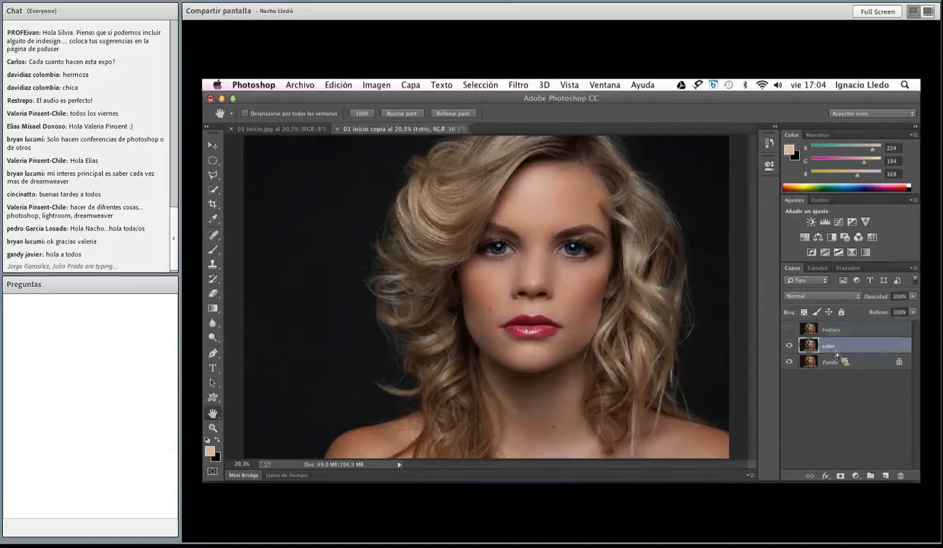
pyautogui.click(519, 84)
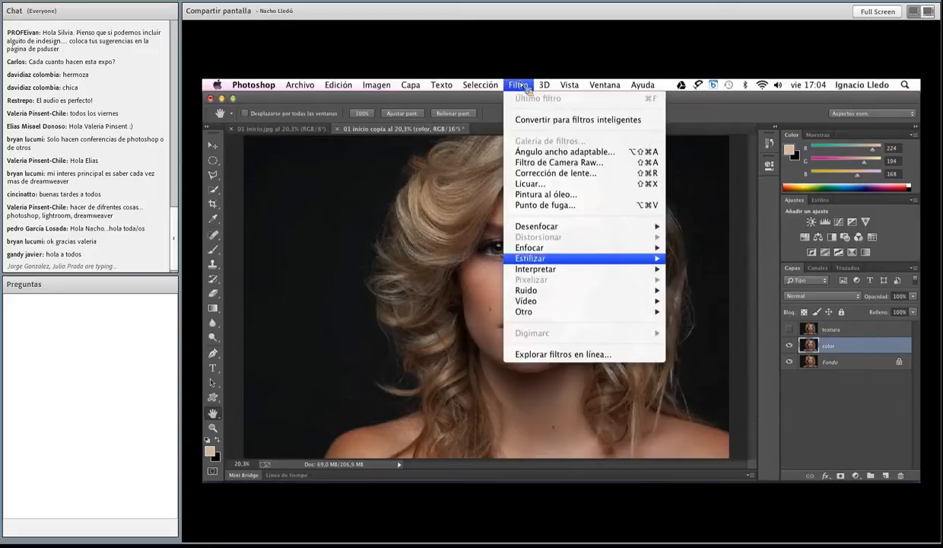
pyautogui.moveTo(537, 226)
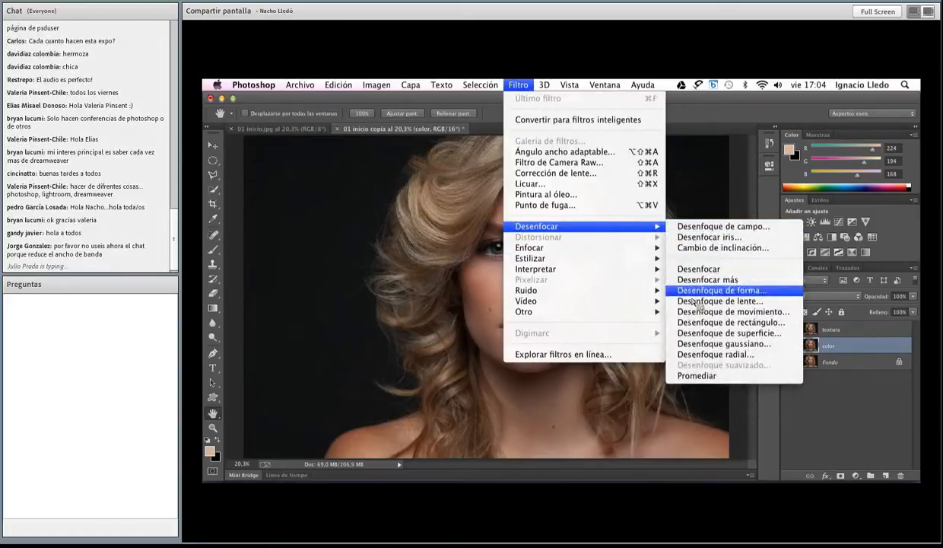
pyautogui.click(712, 344)
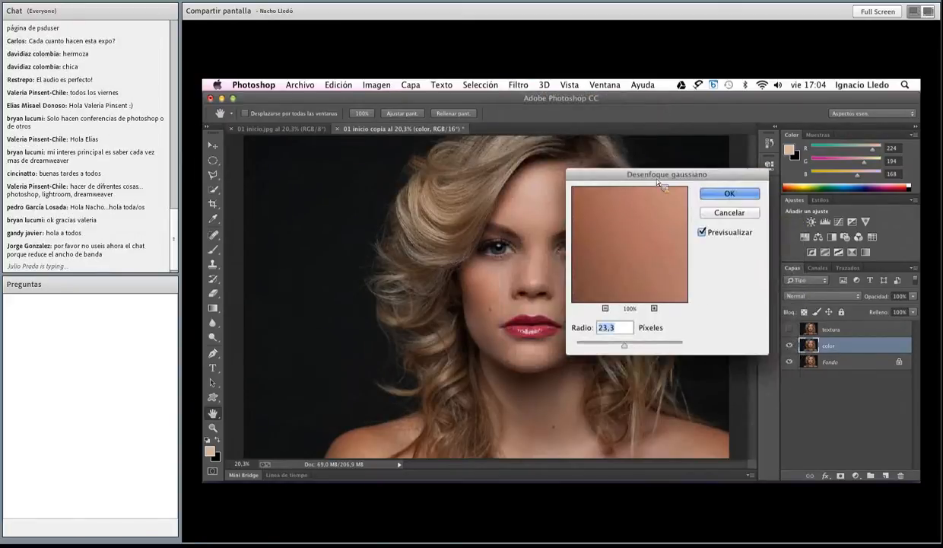
pyautogui.moveTo(659, 179); pyautogui.dragTo(786, 169)
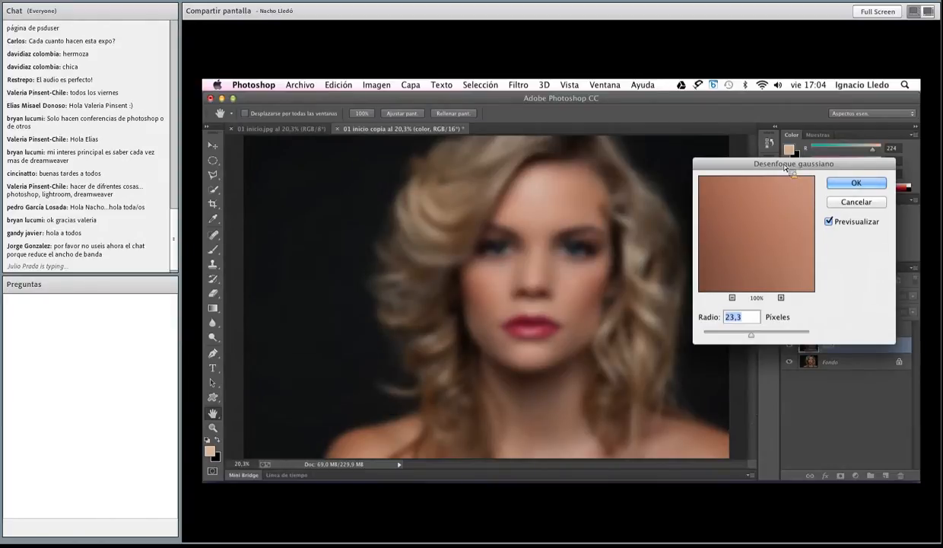
pyautogui.moveTo(752, 335)
pyautogui.mouseDown()
pyautogui.moveTo(732, 335)
pyautogui.moveTo(741, 336)
pyautogui.mouseUp()
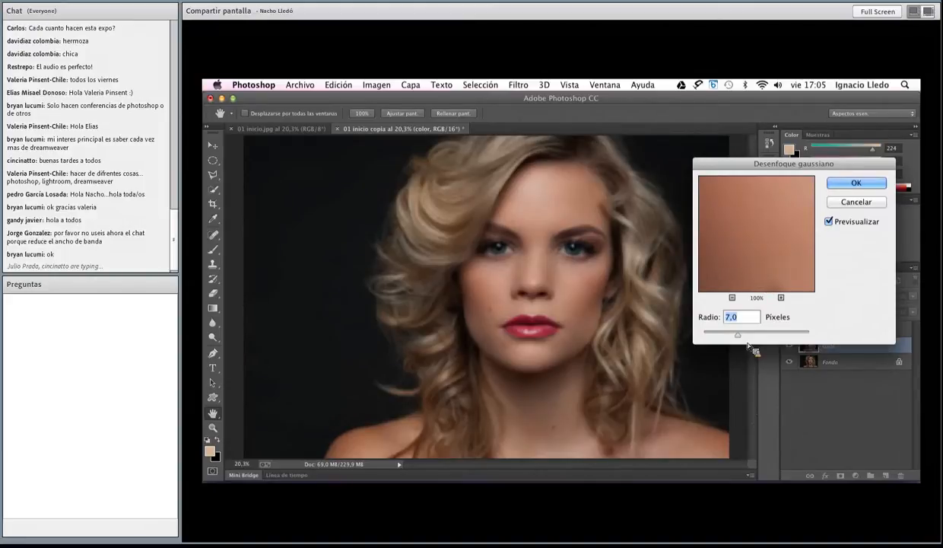
pyautogui.moveTo(738, 335)
pyautogui.mouseDown()
pyautogui.moveTo(754, 343)
pyautogui.moveTo(750, 333)
pyautogui.mouseUp()
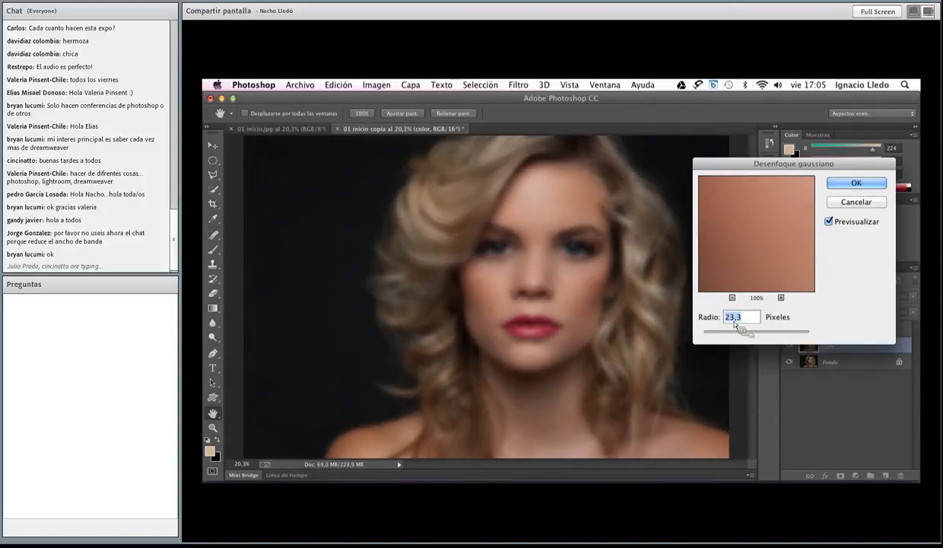
pyautogui.write('25')
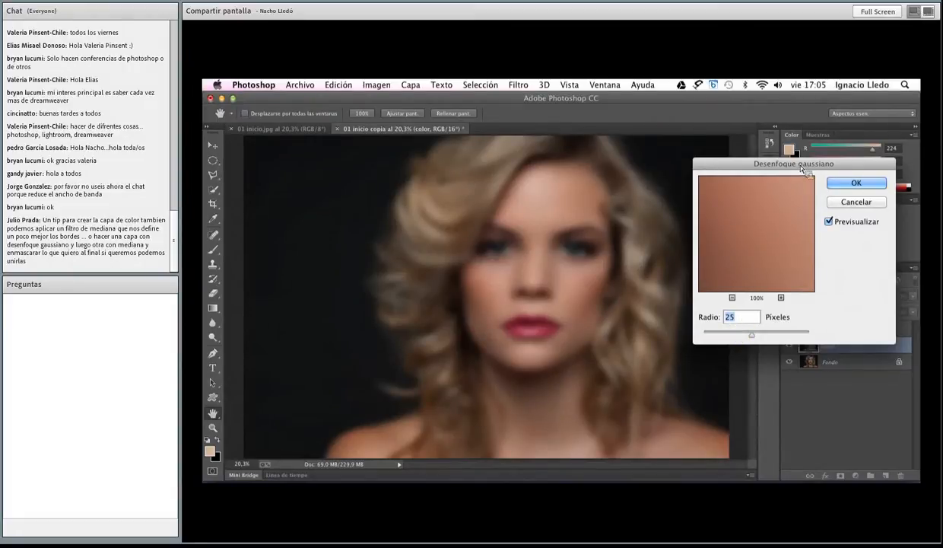
pyautogui.click(850, 184)
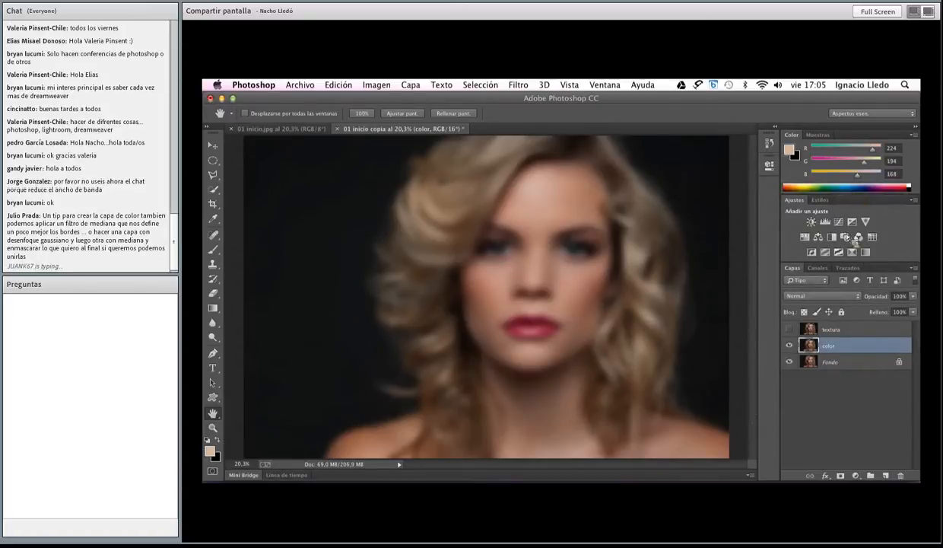
# Make the textura layer visible and active, toggling its visibility to compare it with the blurred color layer
pyautogui.click(789, 329)
pyautogui.click(831, 330)
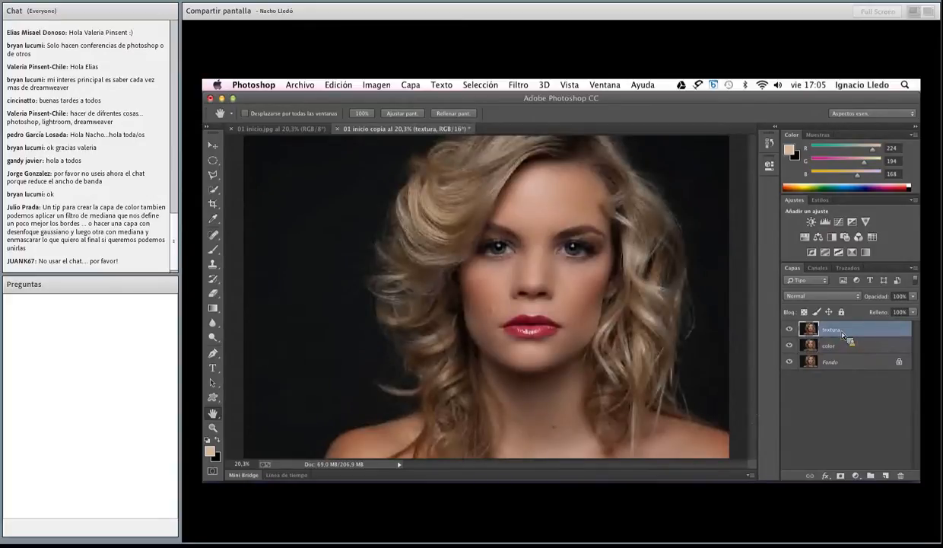
pyautogui.click(790, 330)
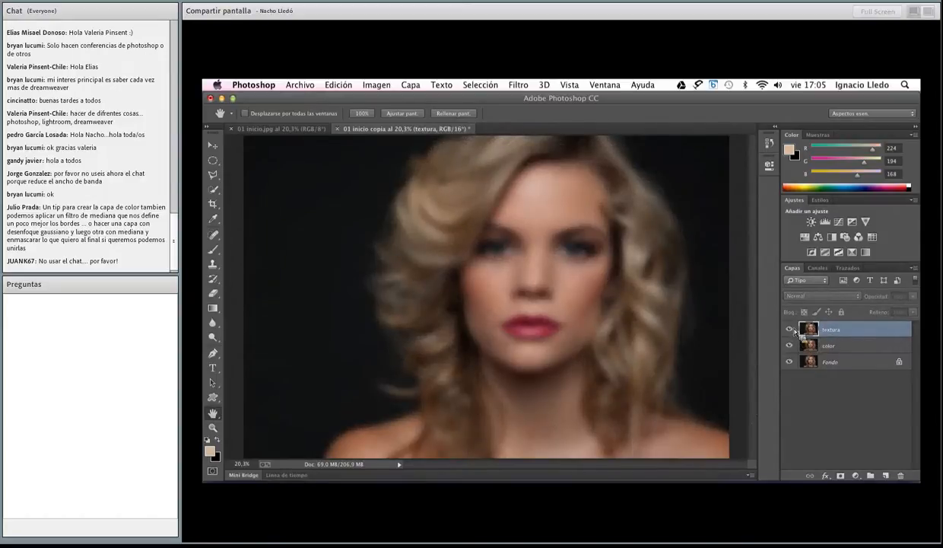
pyautogui.click(790, 329)
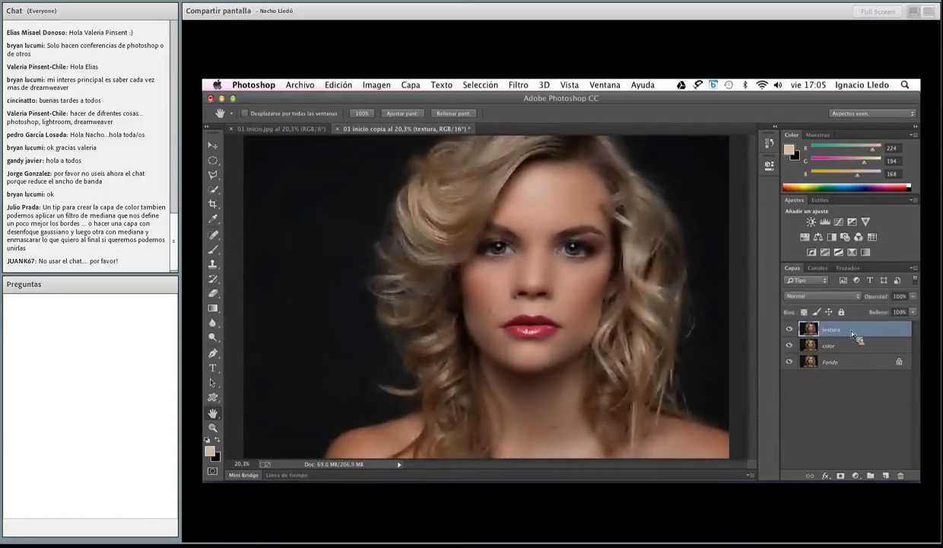
pyautogui.click(520, 84)
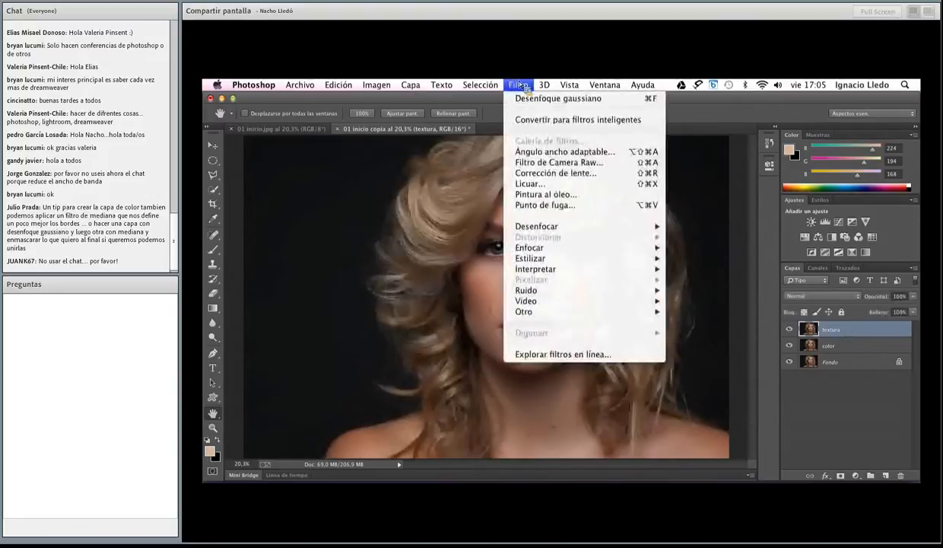
pyautogui.moveTo(594, 313)
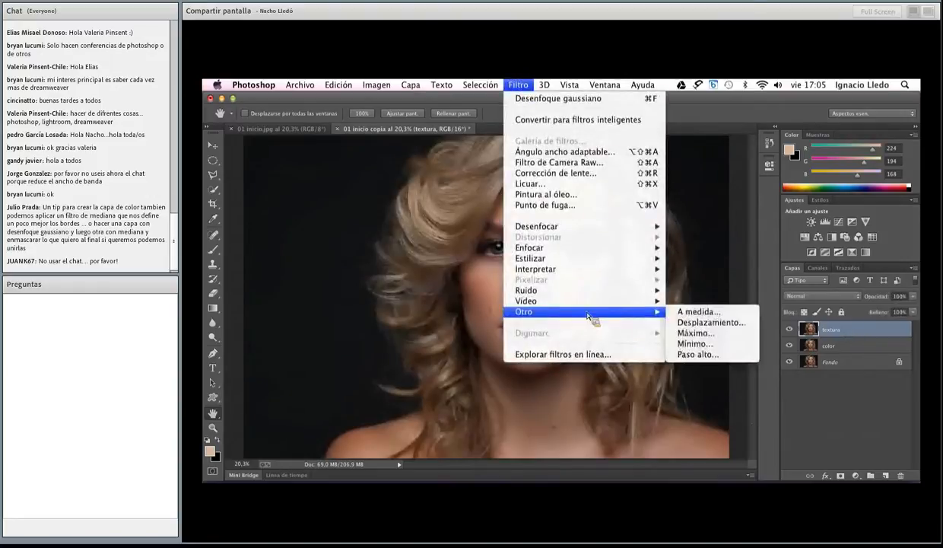
pyautogui.click(689, 354)
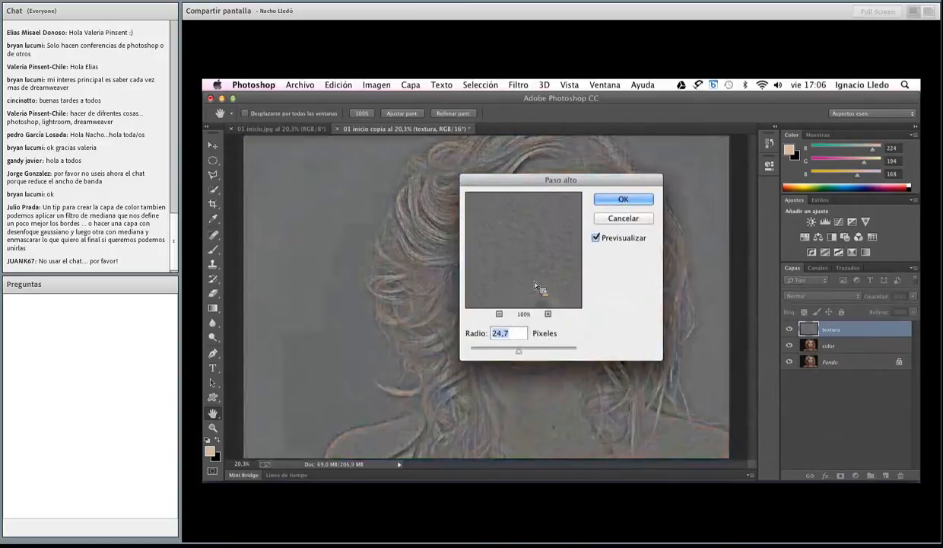
pyautogui.moveTo(504, 277); pyautogui.dragTo(544, 267)
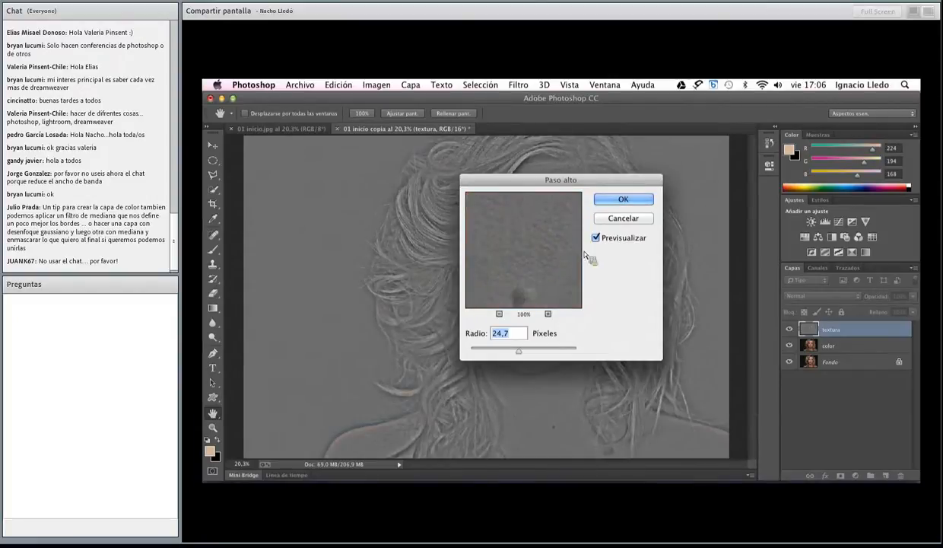
pyautogui.click(633, 220)
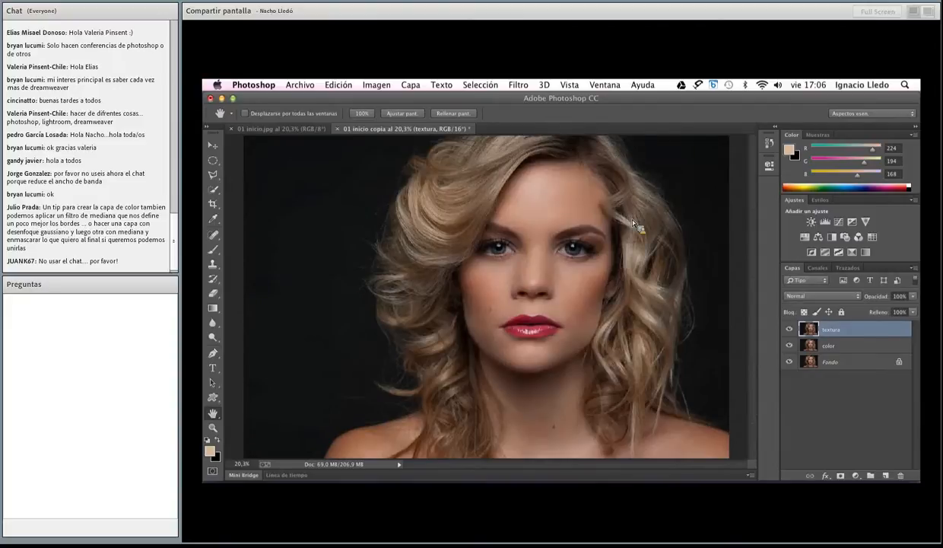
# Duplicate the layered image as 01 inicio copia 2, and return to the 01 inicio copia document
pyautogui.click(376, 85)
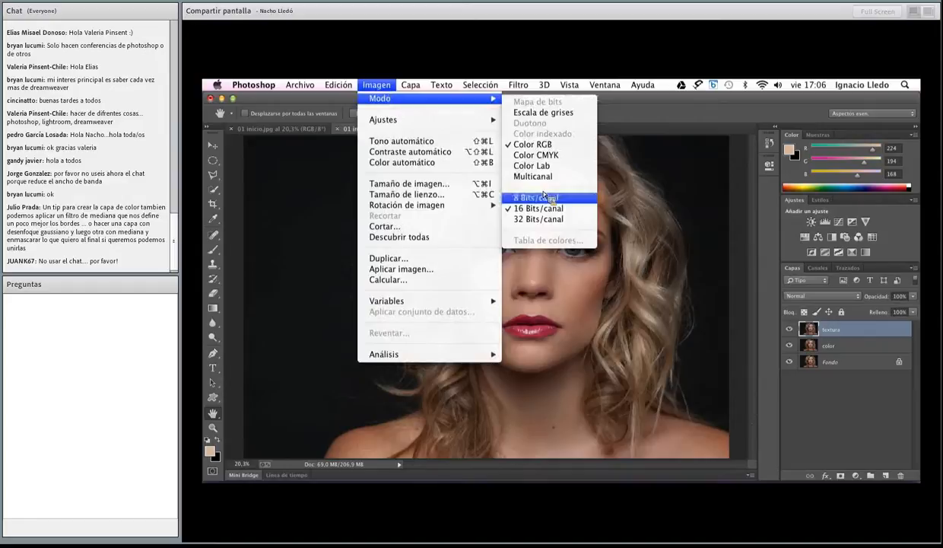
pyautogui.click(457, 260)
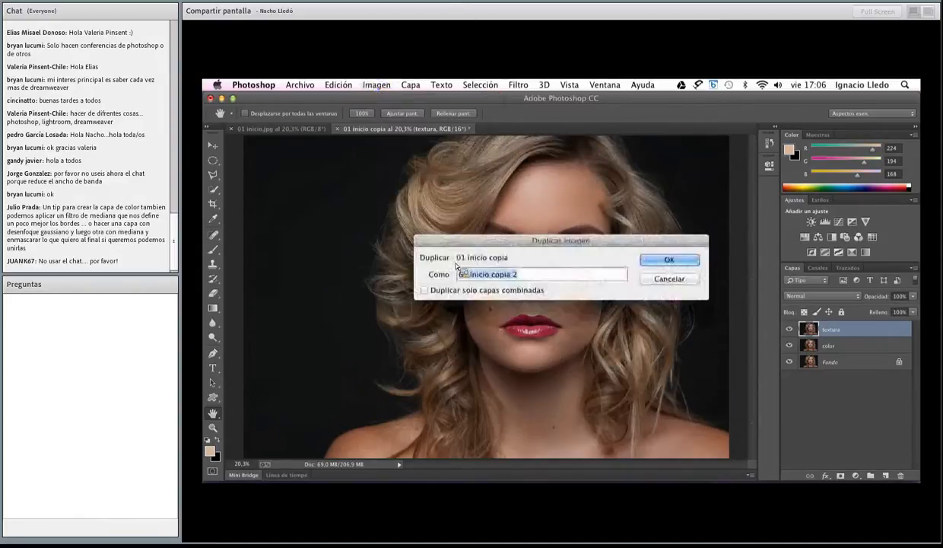
pyautogui.click(675, 260)
pyautogui.click(418, 130)
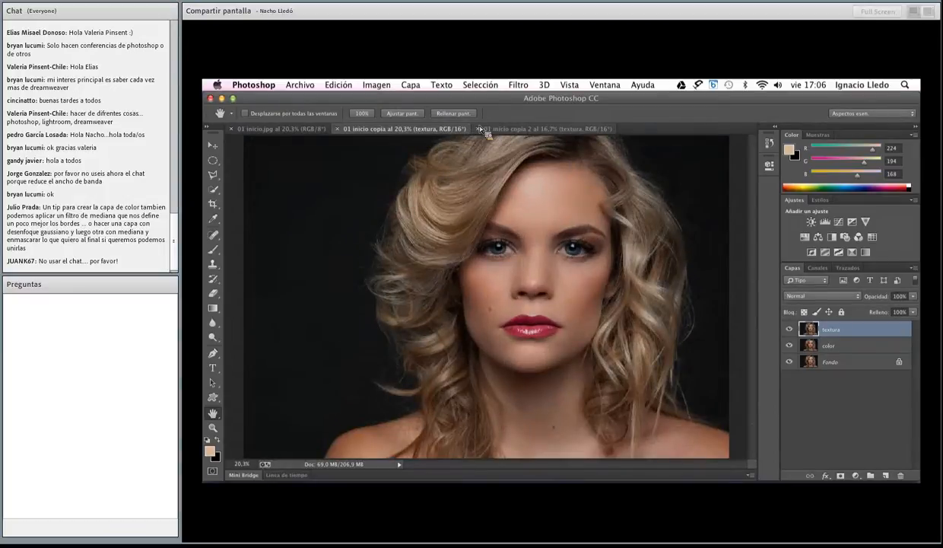
pyautogui.click(499, 129)
pyautogui.click(447, 129)
pyautogui.click(530, 86)
pyautogui.click(533, 86)
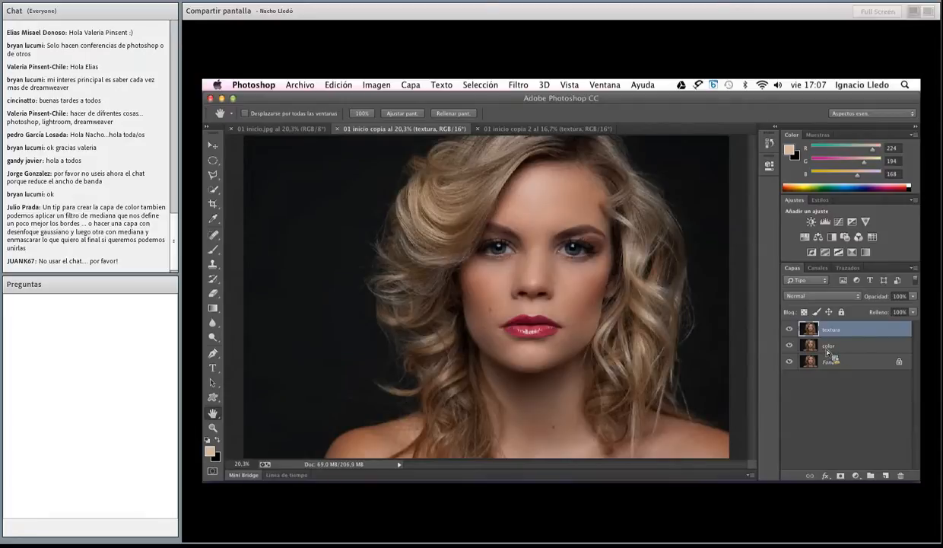
# Apply Brightness/Contrast to the textura layer with the legacy option enabled and contrast set to -50
pyautogui.click(335, 86)
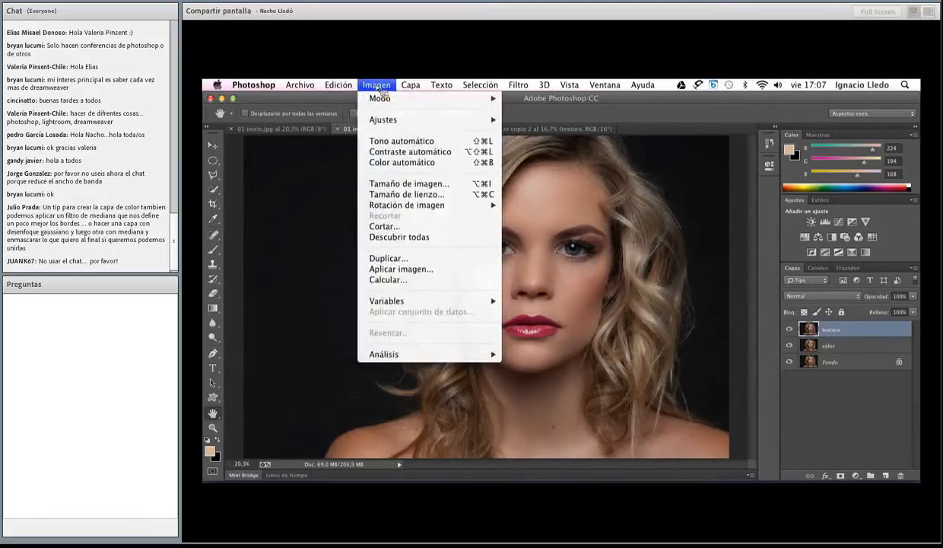
pyautogui.moveTo(388, 120)
pyautogui.click(538, 122)
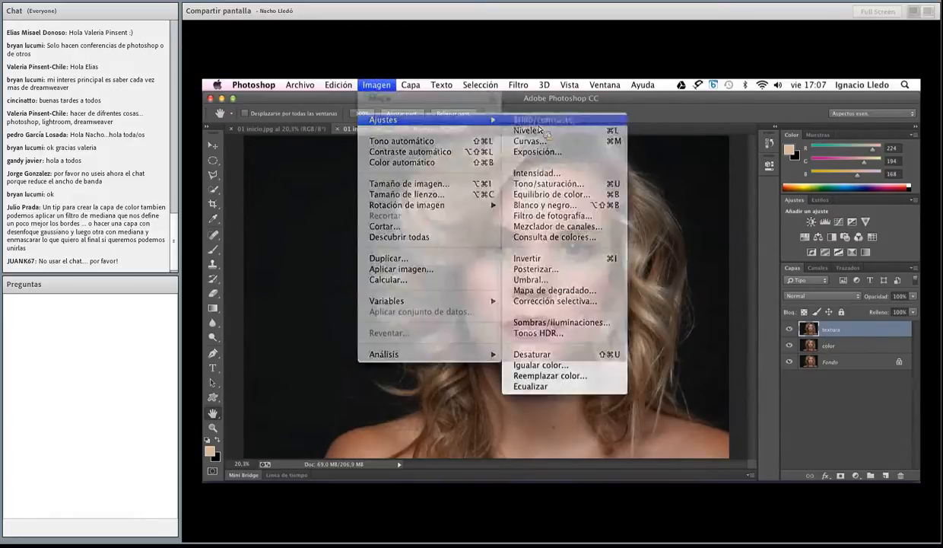
pyautogui.moveTo(533, 221); pyautogui.dragTo(689, 201)
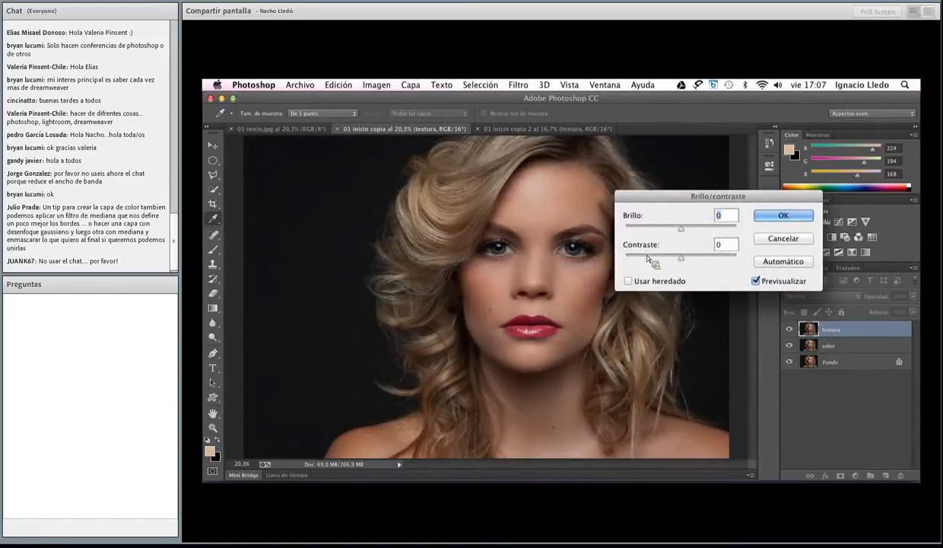
pyautogui.click(641, 284)
pyautogui.moveTo(685, 258); pyautogui.dragTo(653, 263)
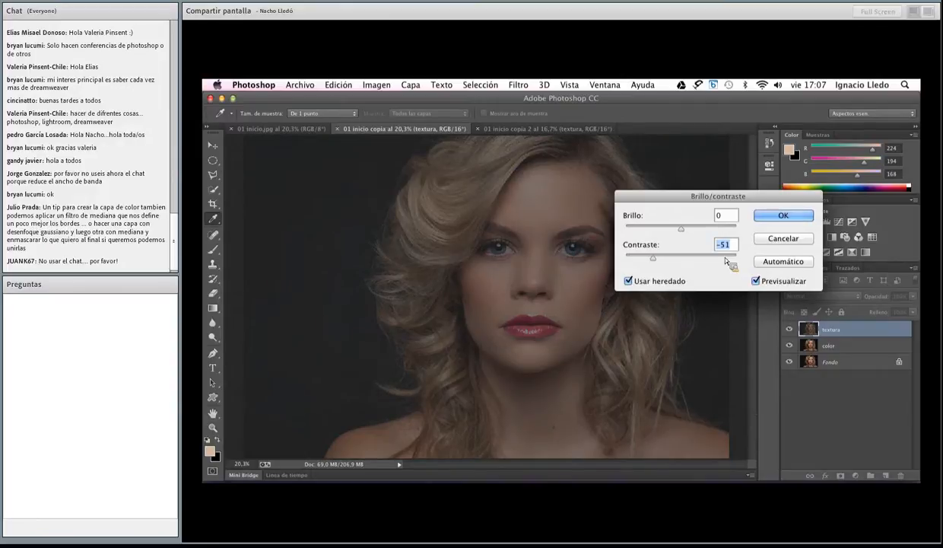
pyautogui.write('-50')
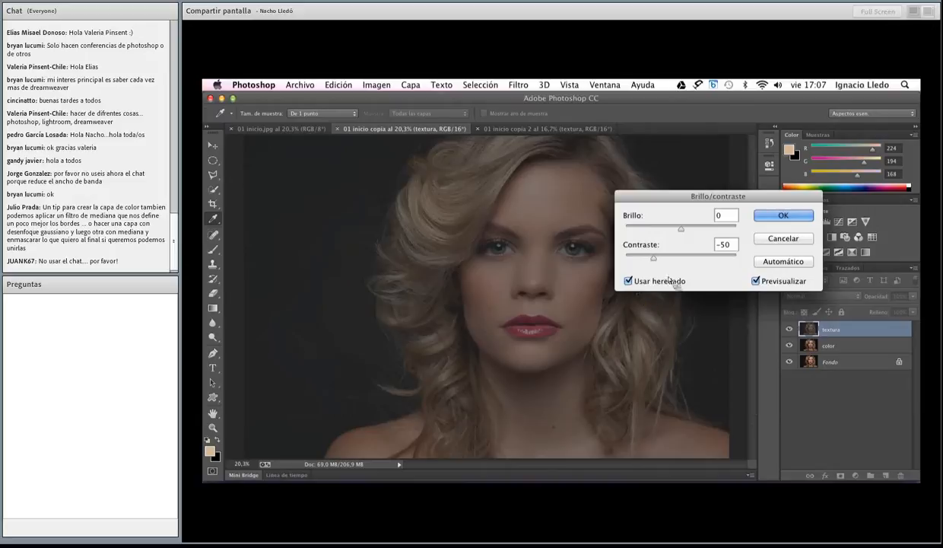
pyautogui.click(784, 215)
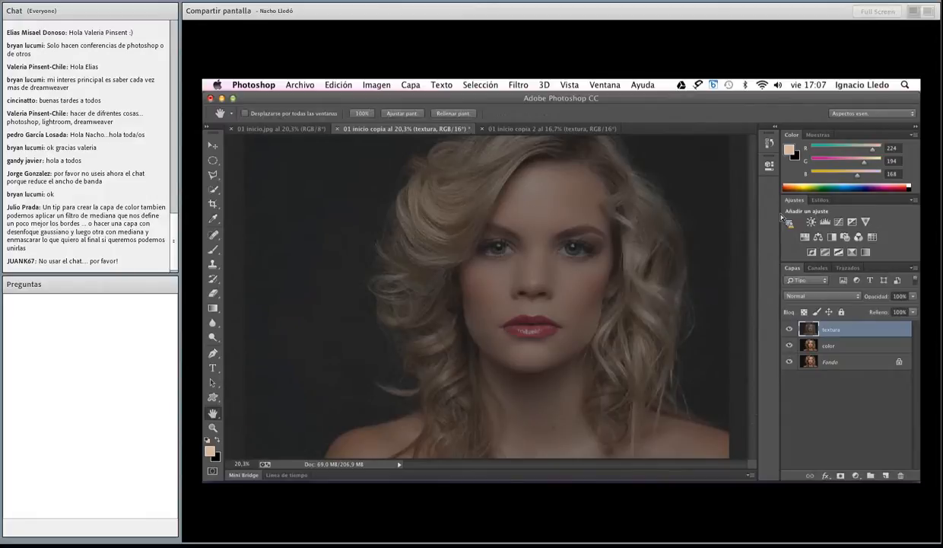
# Apply the High Pass filter (Paso alto) to the textura layer with a radius of 25 pixels
pyautogui.click(529, 85)
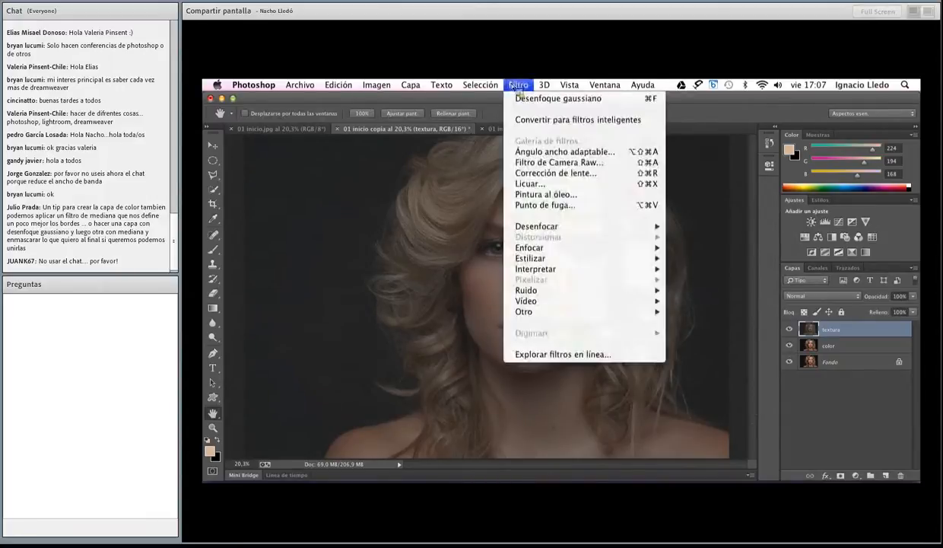
pyautogui.moveTo(536, 312)
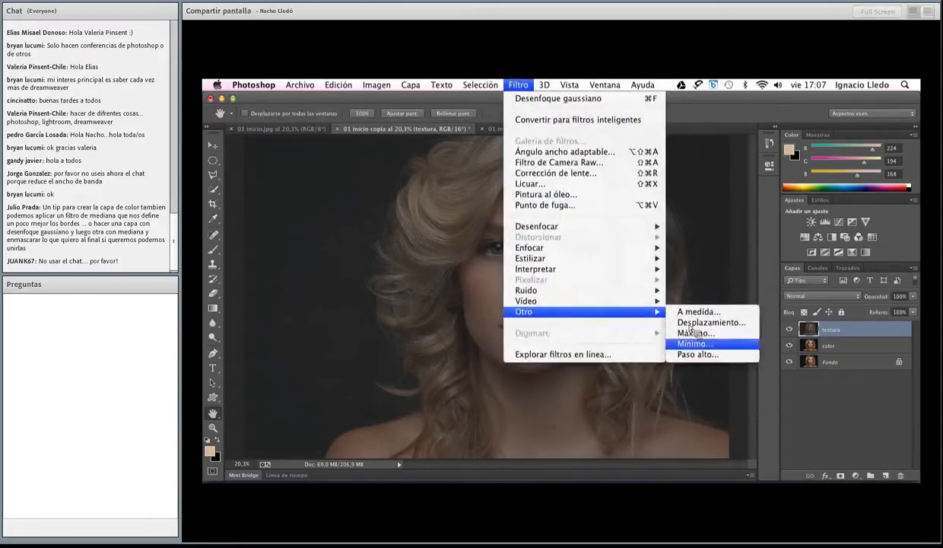
pyautogui.click(698, 355)
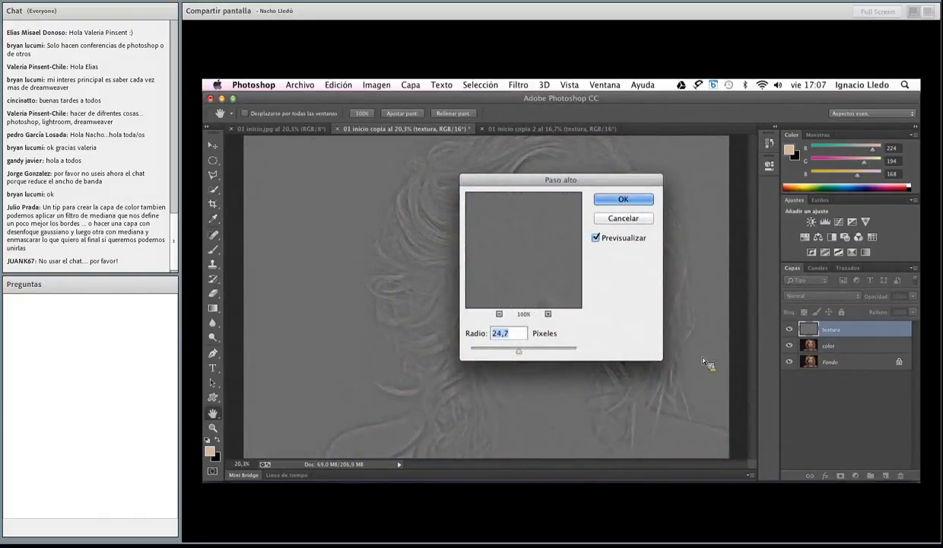
pyautogui.moveTo(518, 179); pyautogui.dragTo(550, 294)
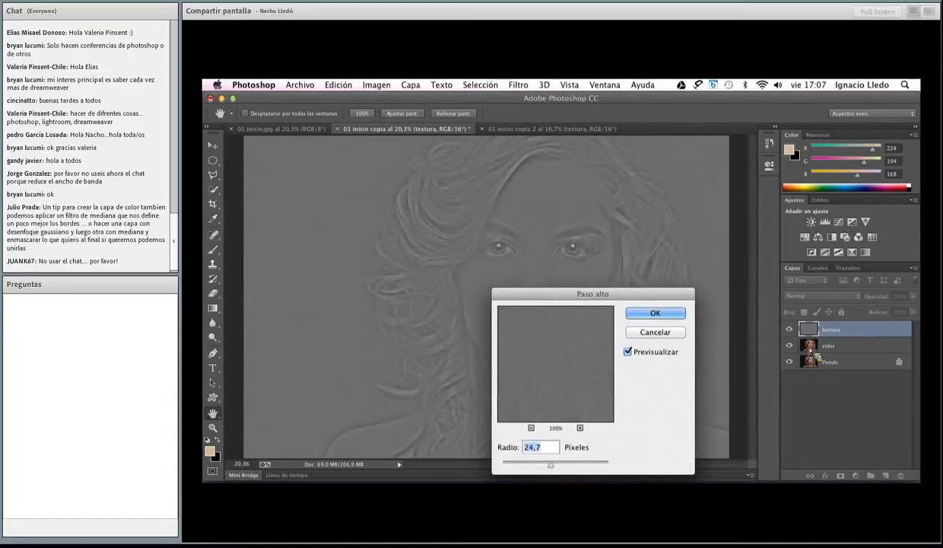
pyautogui.moveTo(596, 298); pyautogui.dragTo(606, 218)
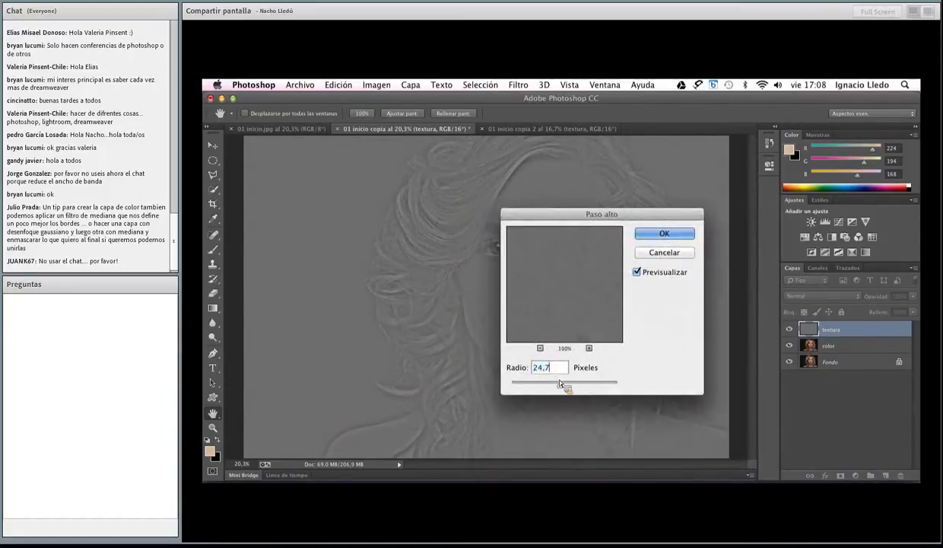
pyautogui.write('25')
pyautogui.click(662, 234)
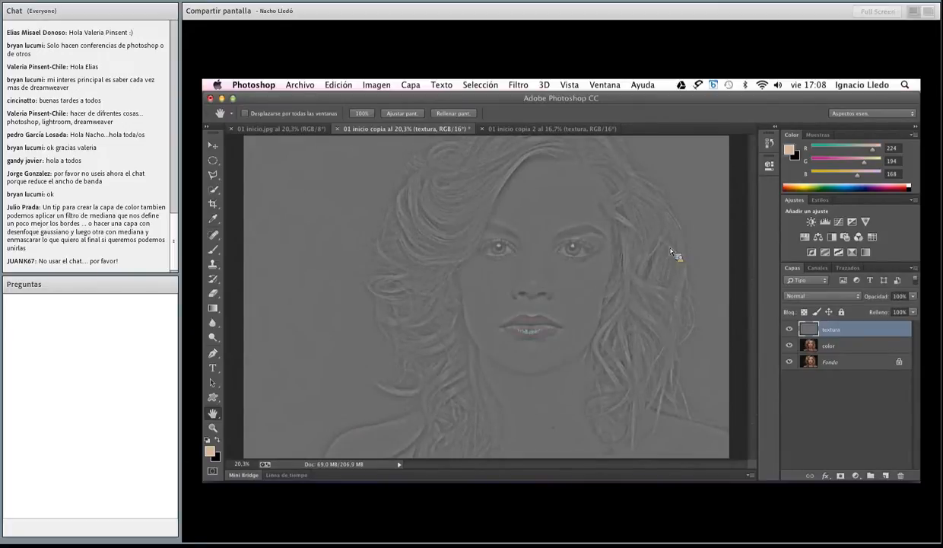
# Set the textura layer's blend mode to Linear Light (Luz lineal), comparing it with Normal
pyautogui.click(795, 296)
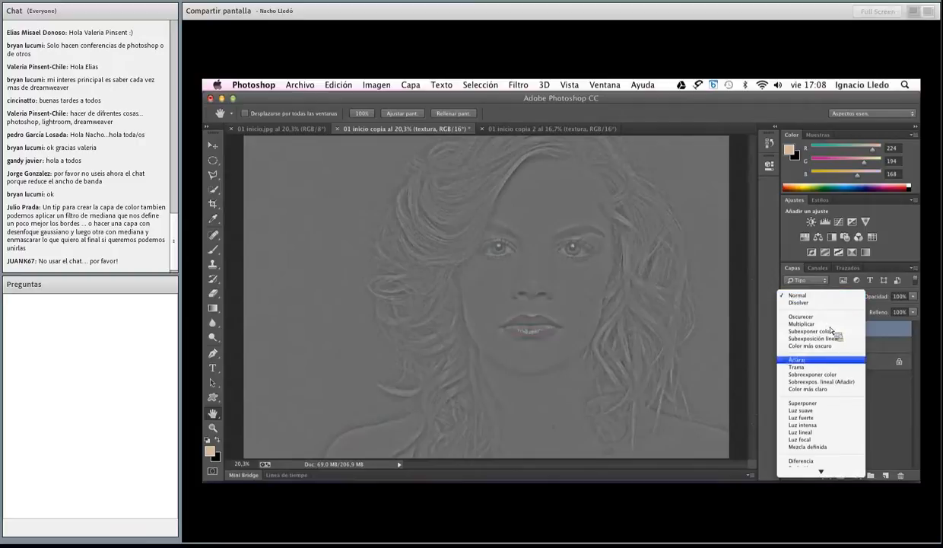
pyautogui.click(822, 434)
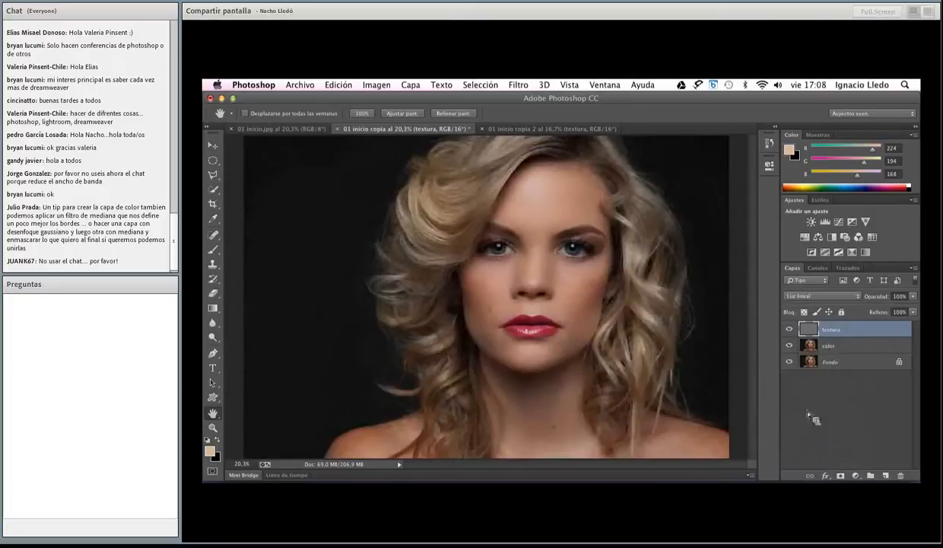
pyautogui.click(795, 296)
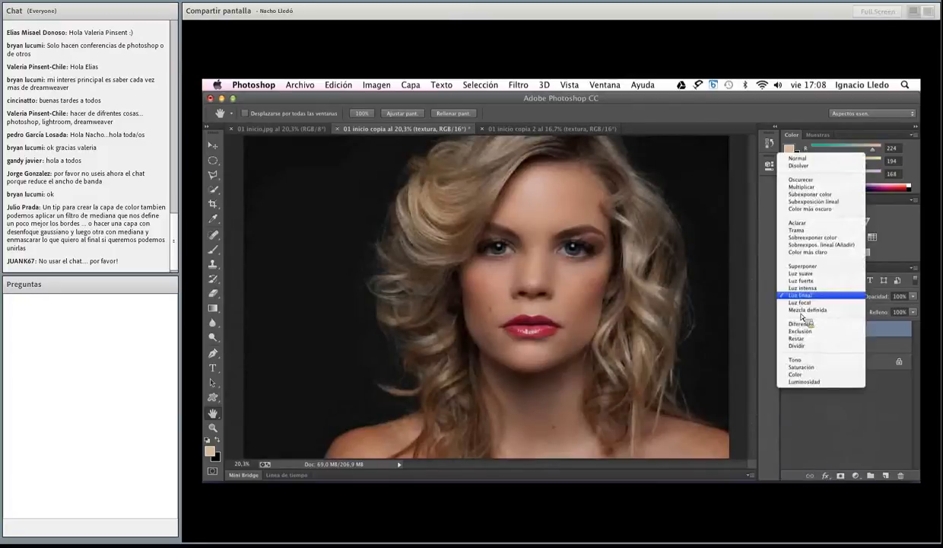
pyautogui.click(797, 158)
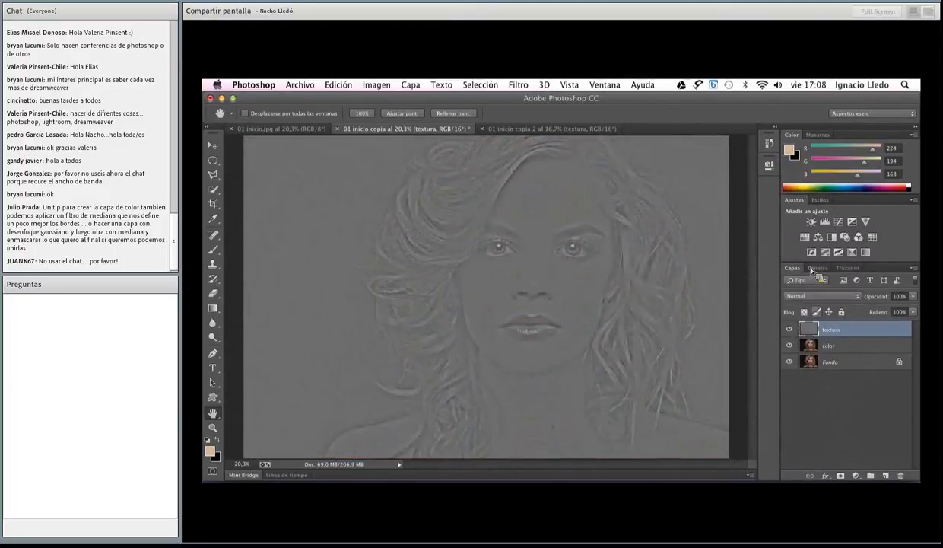
pyautogui.click(795, 296)
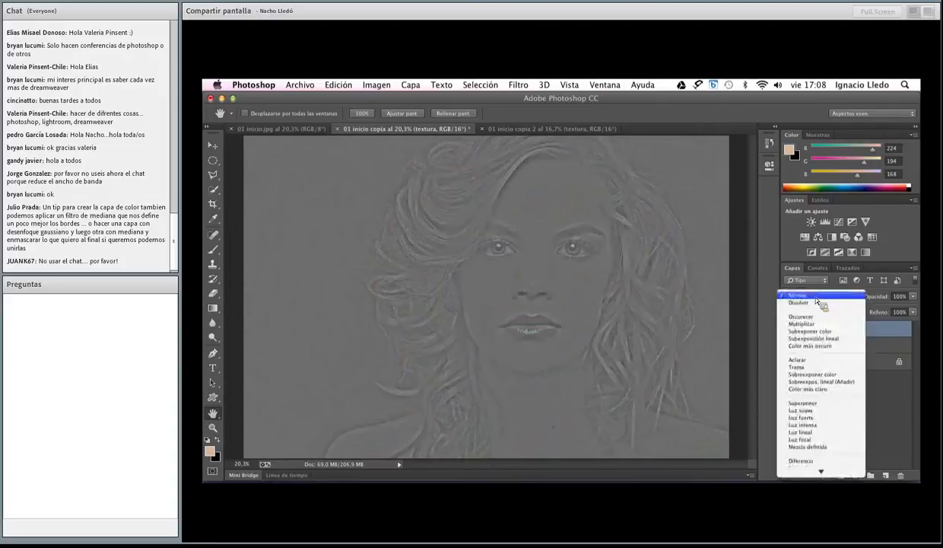
pyautogui.click(830, 439)
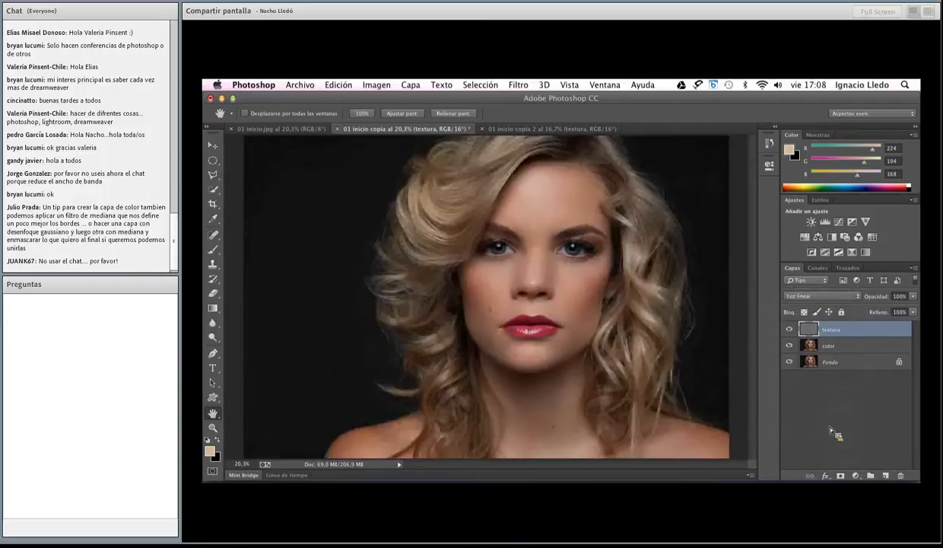
pyautogui.click(820, 296)
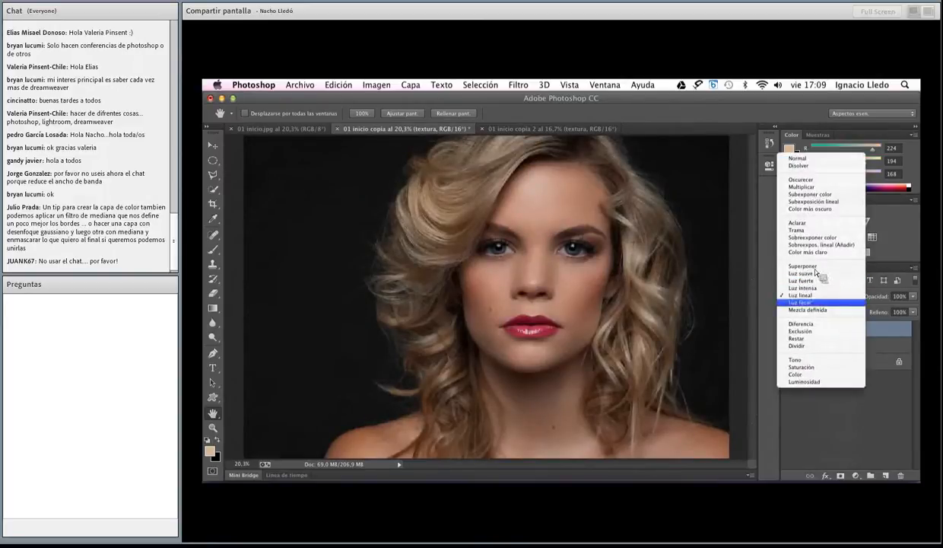
pyautogui.click(812, 295)
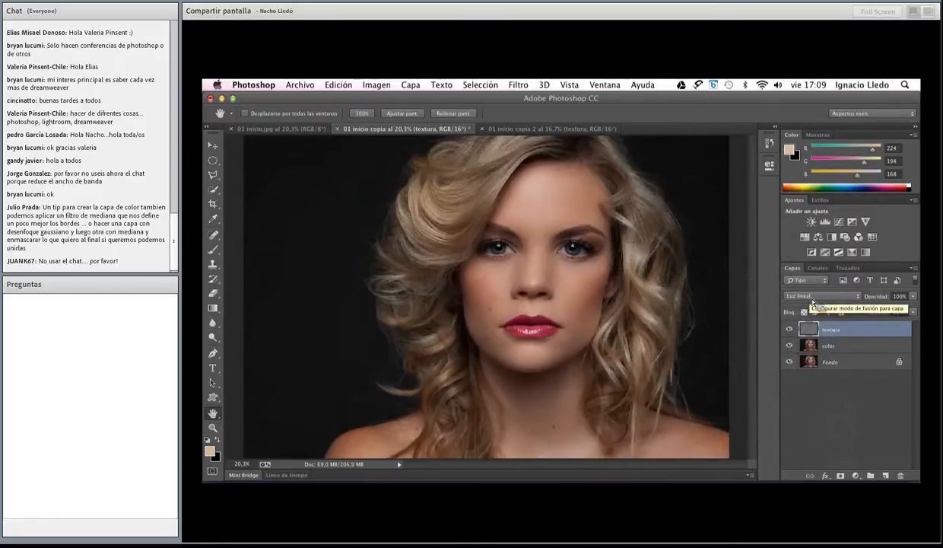
# Toggle the textura and color layers to compare them with the original, and view them combined with Fondo hidden
pyautogui.moveTo(790, 347); pyautogui.dragTo(792, 331)
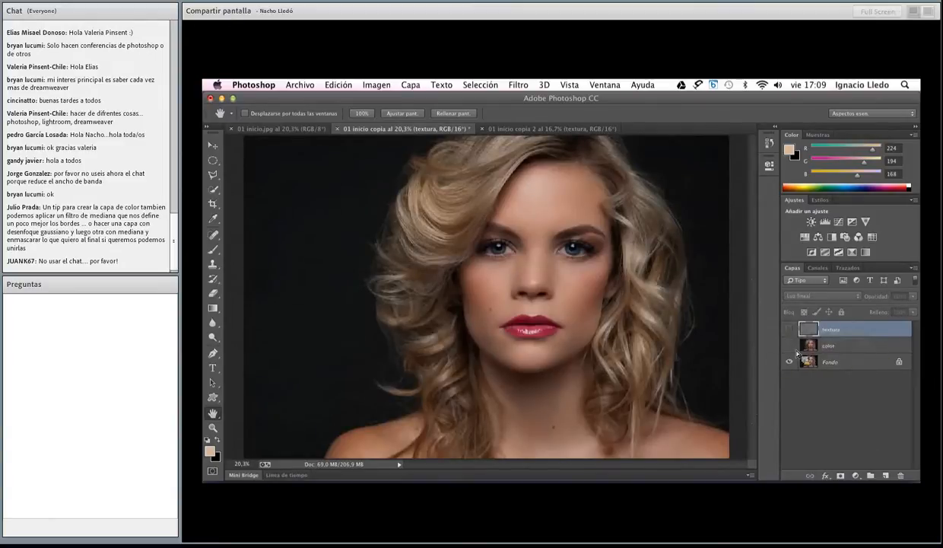
pyautogui.moveTo(789, 329); pyautogui.dragTo(791, 347)
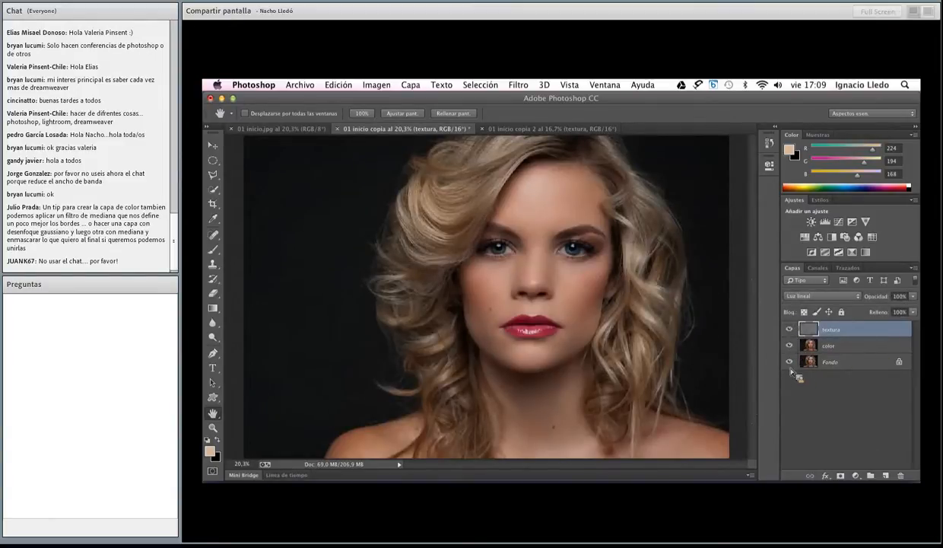
pyautogui.click(789, 362)
pyautogui.click(789, 346)
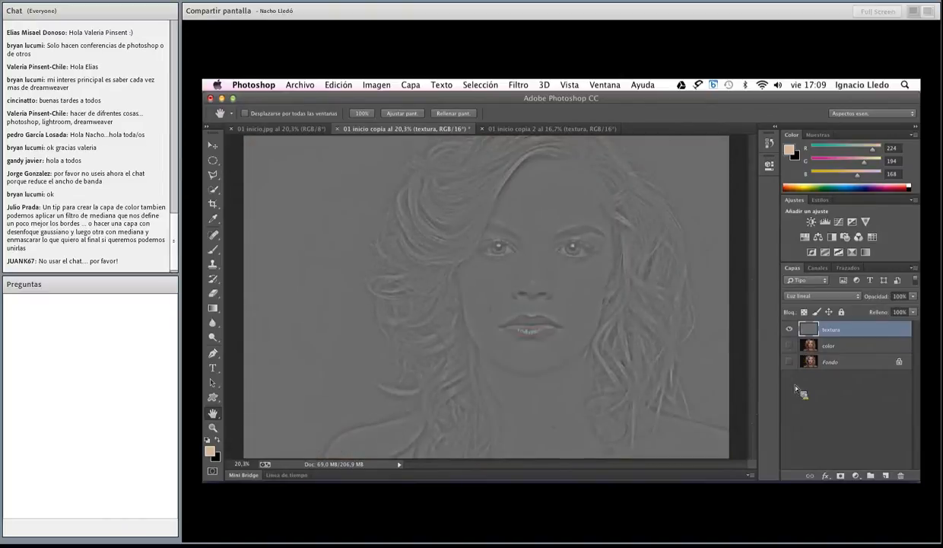
pyautogui.click(790, 345)
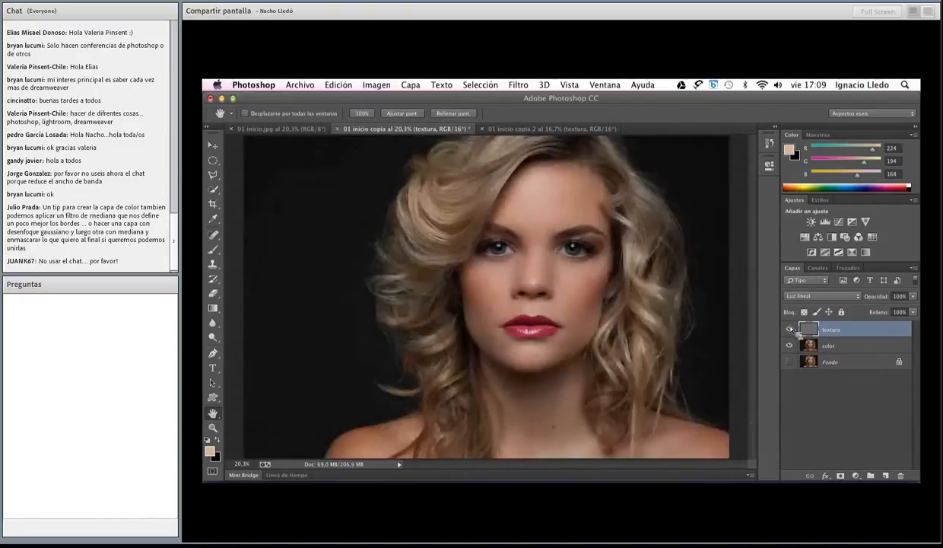
pyautogui.click(789, 329)
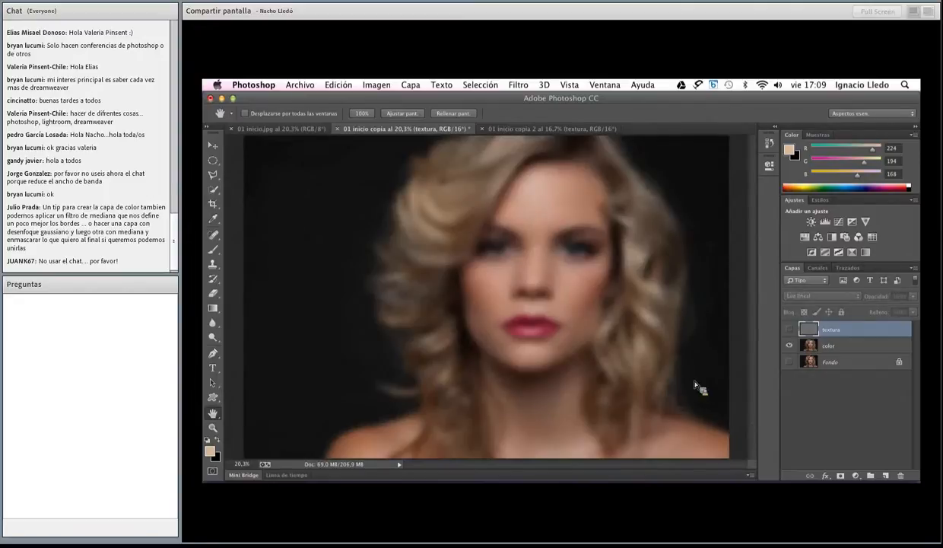
pyautogui.click(789, 328)
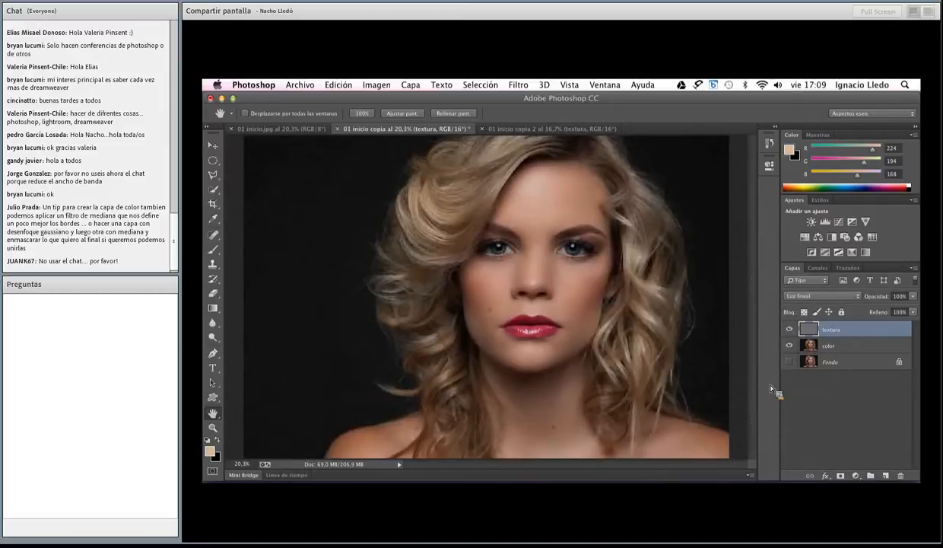
# Switch to 01 inicio copia 2, inspect its color layer fitted to the window with textura hidden, and make textura visible and active
pyautogui.click(551, 128)
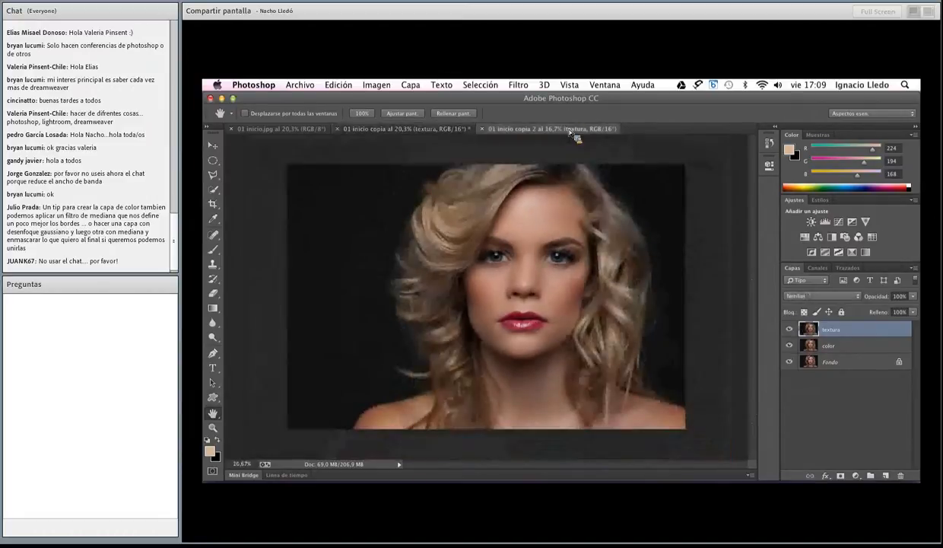
pyautogui.click(789, 329)
pyautogui.click(835, 347)
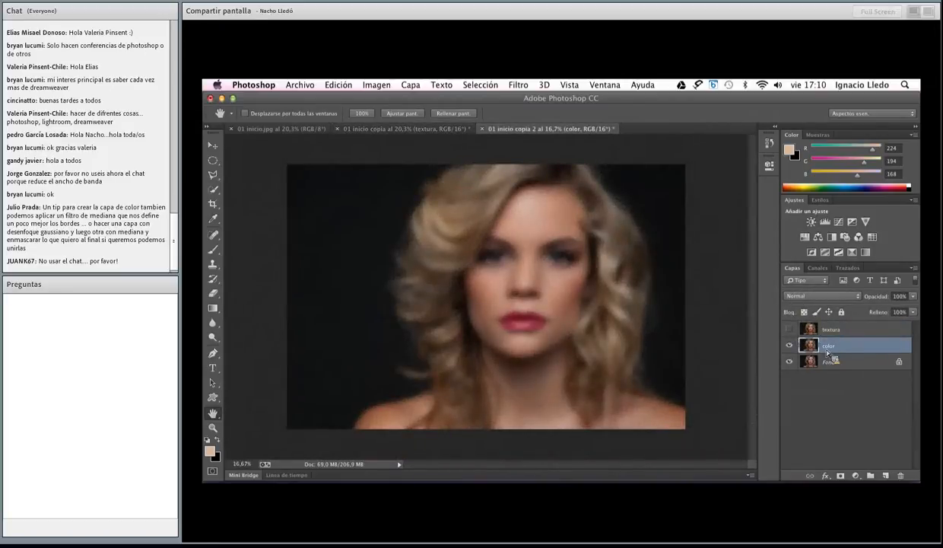
pyautogui.doubleClick(214, 413)
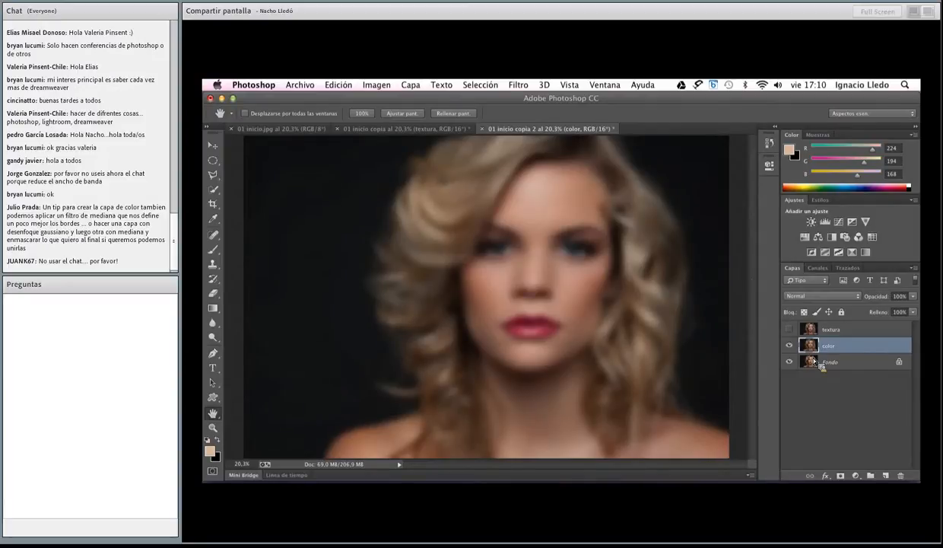
pyautogui.click(813, 328)
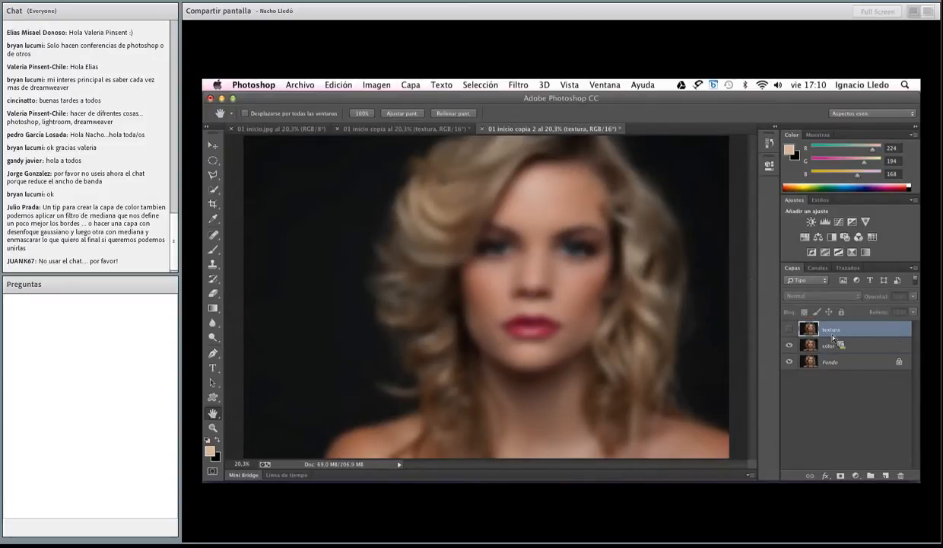
pyautogui.click(790, 329)
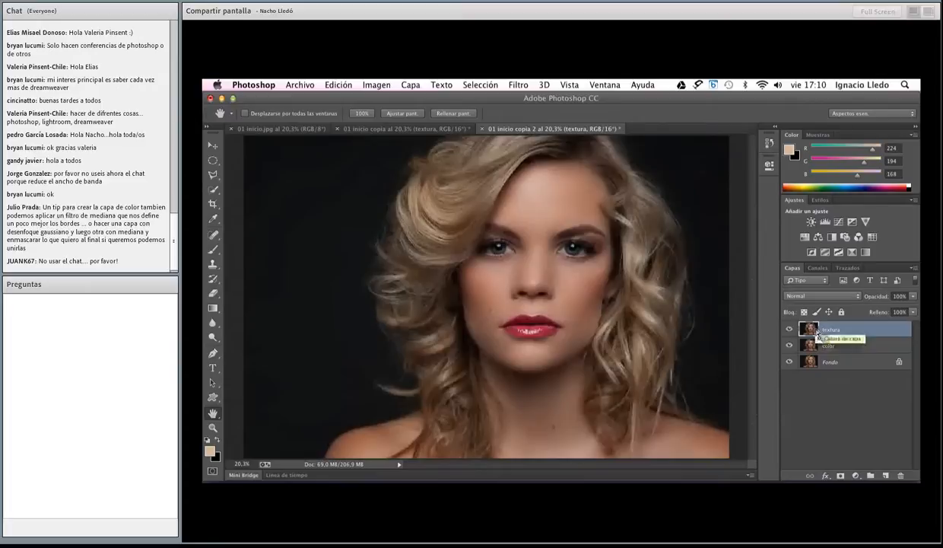
# Start Apply Image (Aplicar imagen) on the textura layer, using the color layer's RGB channel as the source
pyautogui.click(363, 87)
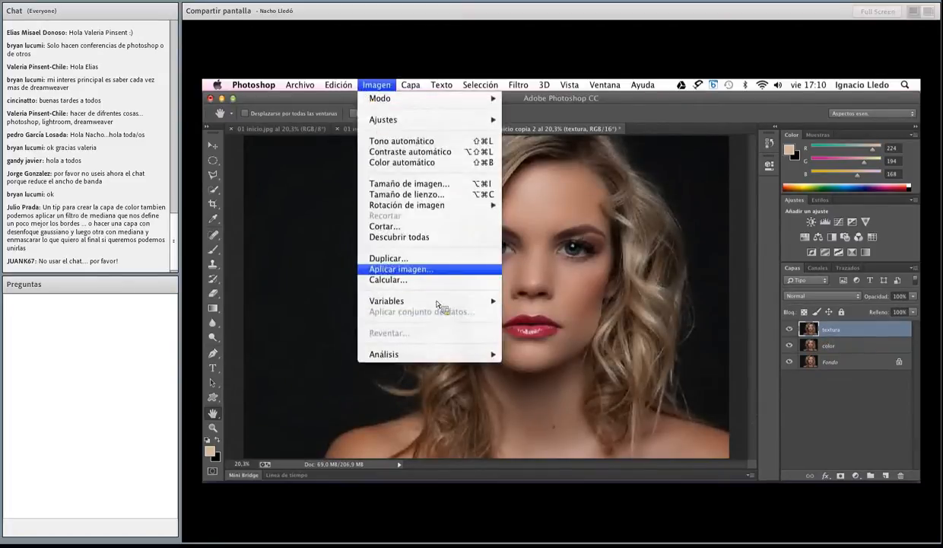
pyautogui.click(417, 273)
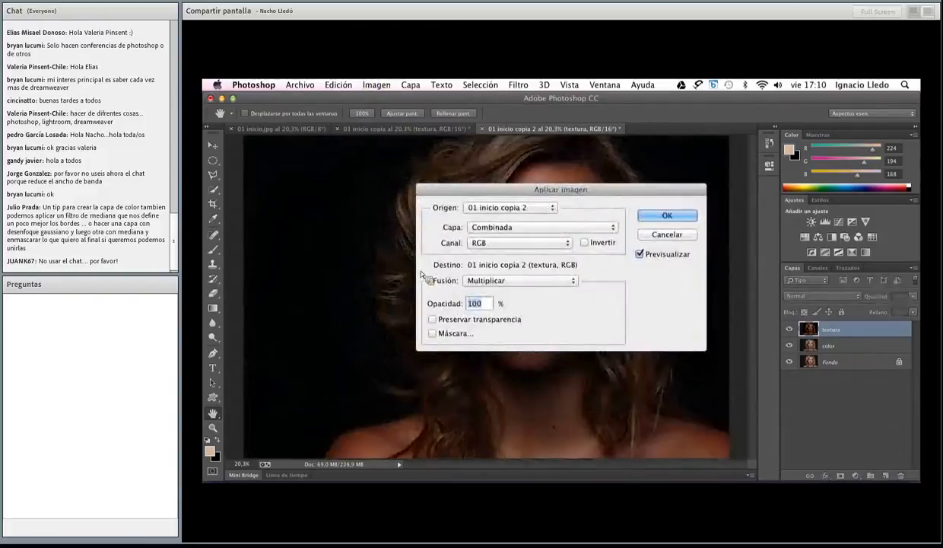
pyautogui.moveTo(549, 191); pyautogui.dragTo(455, 155)
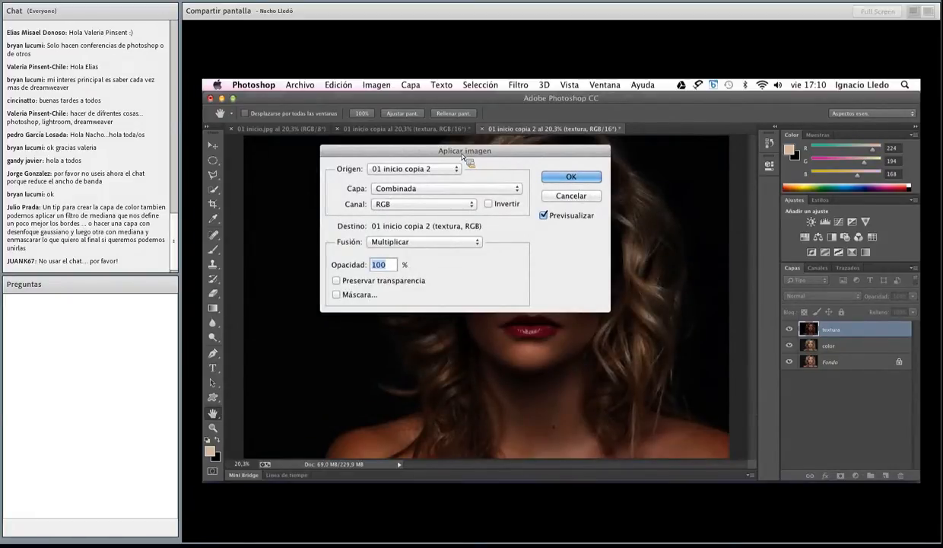
pyautogui.moveTo(463, 156); pyautogui.dragTo(713, 149)
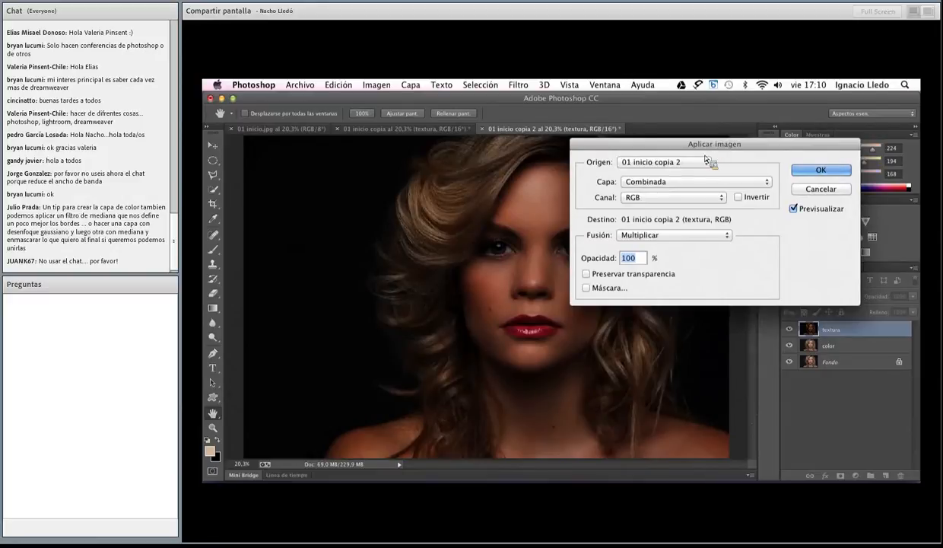
pyautogui.click(646, 184)
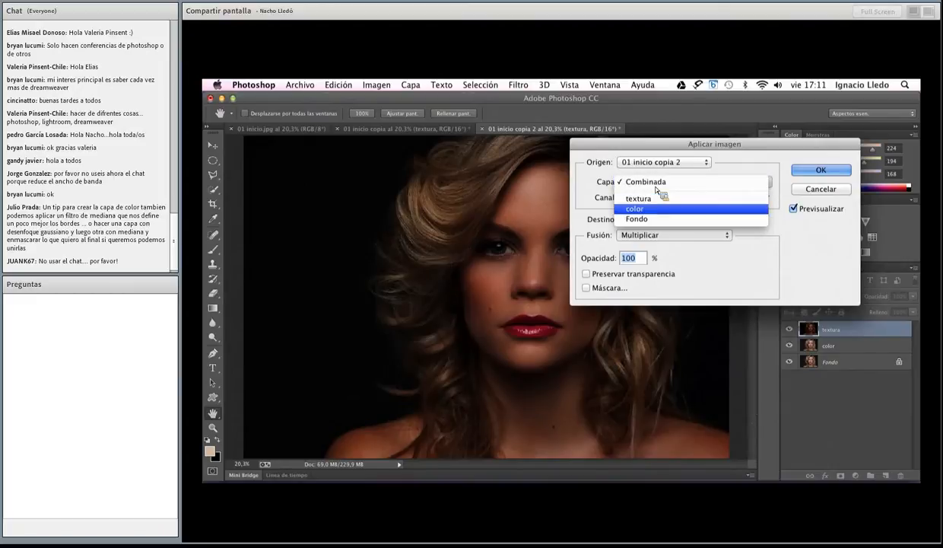
pyautogui.click(643, 214)
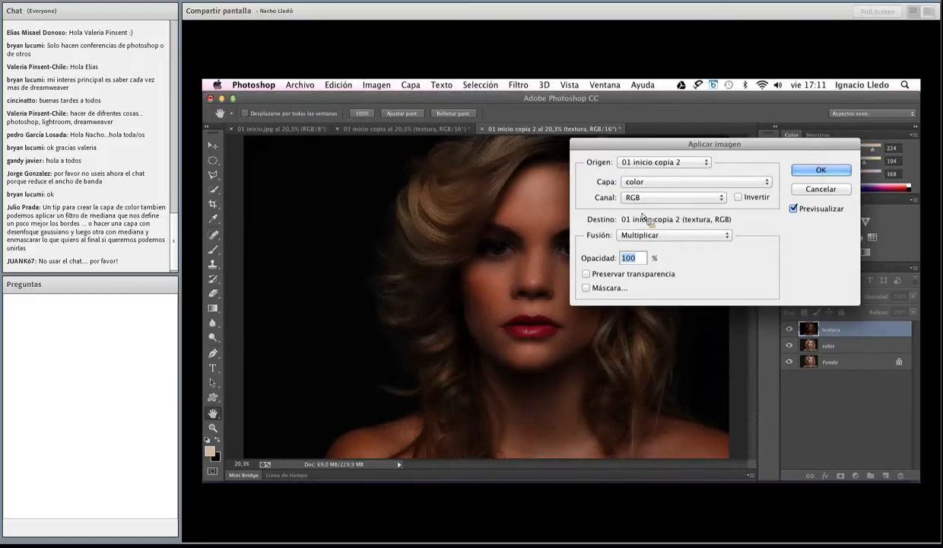
pyautogui.click(645, 198)
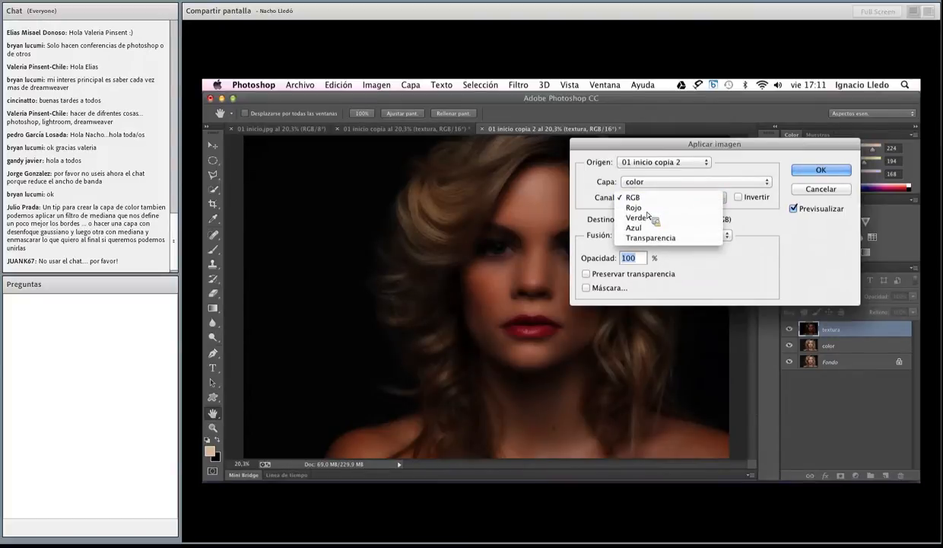
pyautogui.click(643, 199)
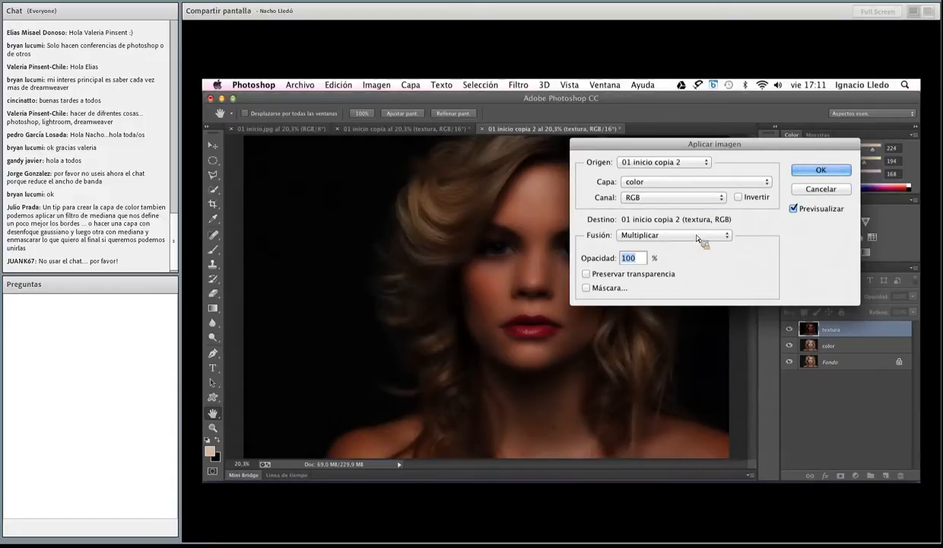
# Set the Apply Image blending to Add (Añadir) with scale 2, invert the source, and apply it to textura
pyautogui.click(681, 236)
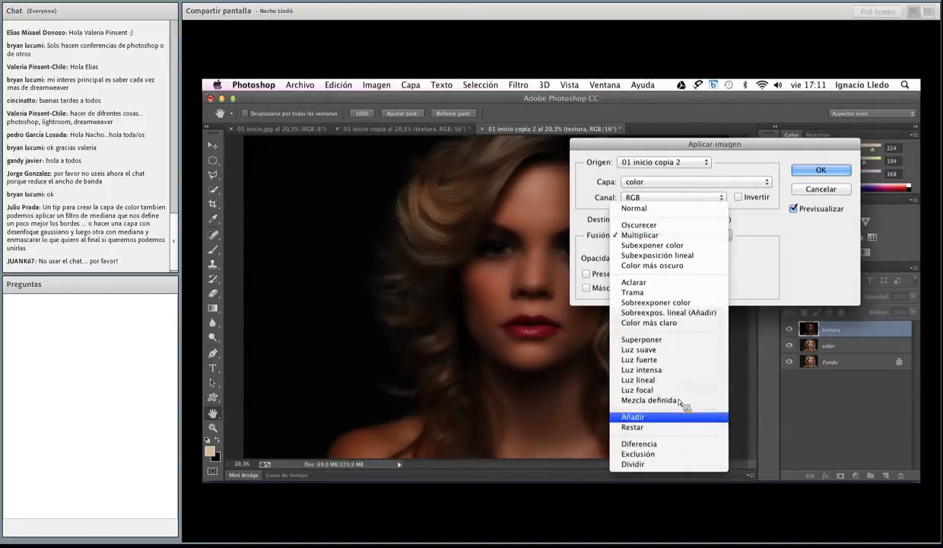
pyautogui.click(670, 417)
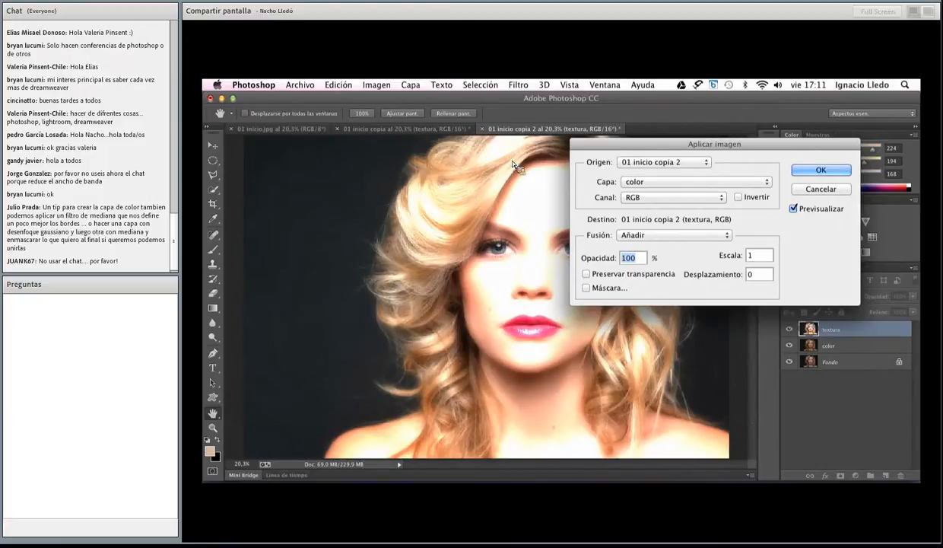
pyautogui.click(759, 256)
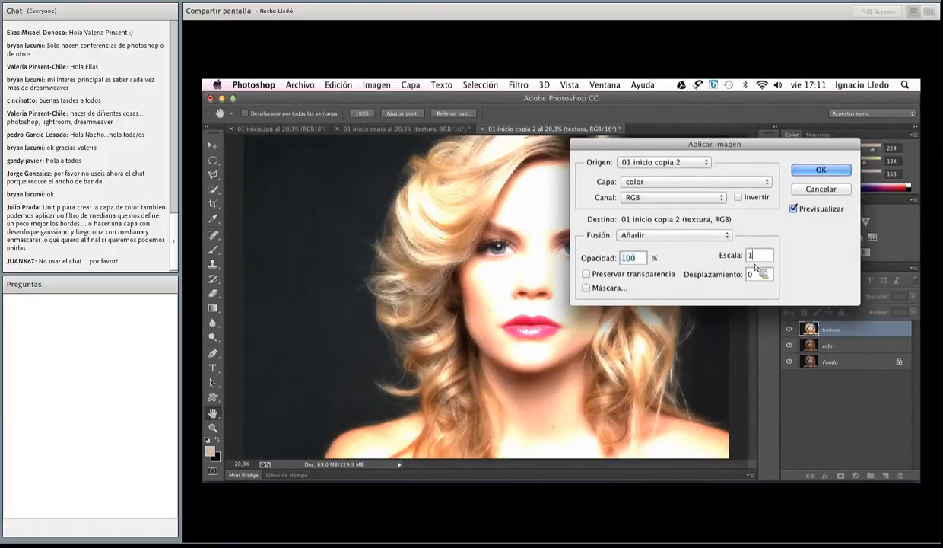
pyautogui.click(742, 260)
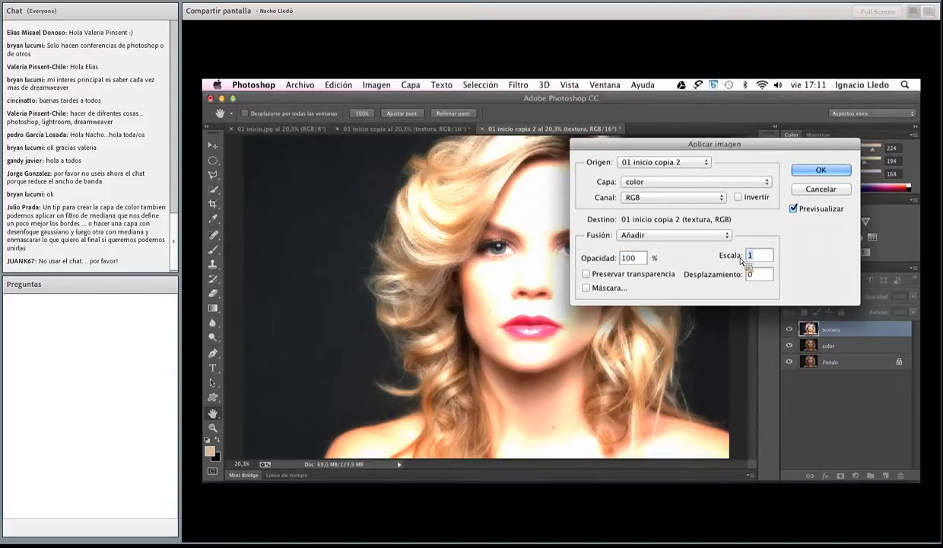
pyautogui.write('2')
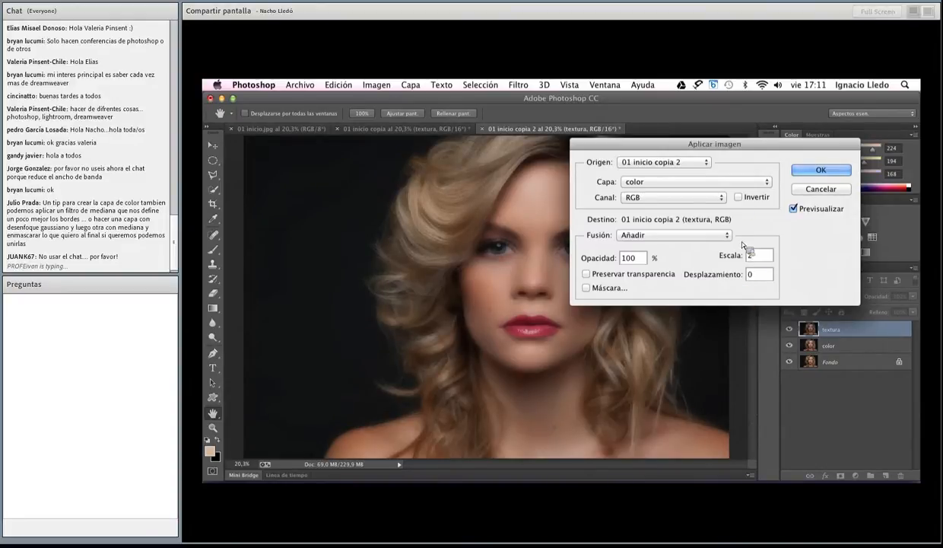
pyautogui.click(738, 198)
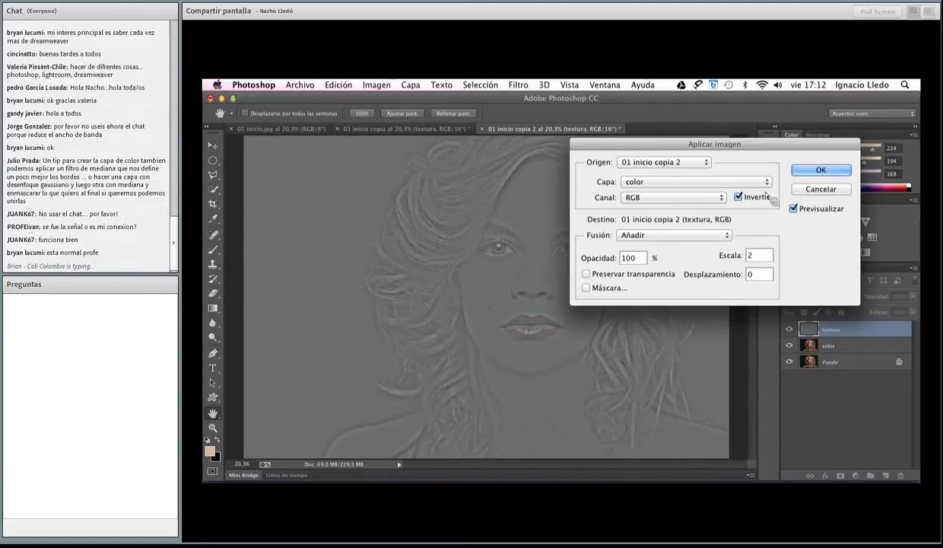
pyautogui.click(822, 172)
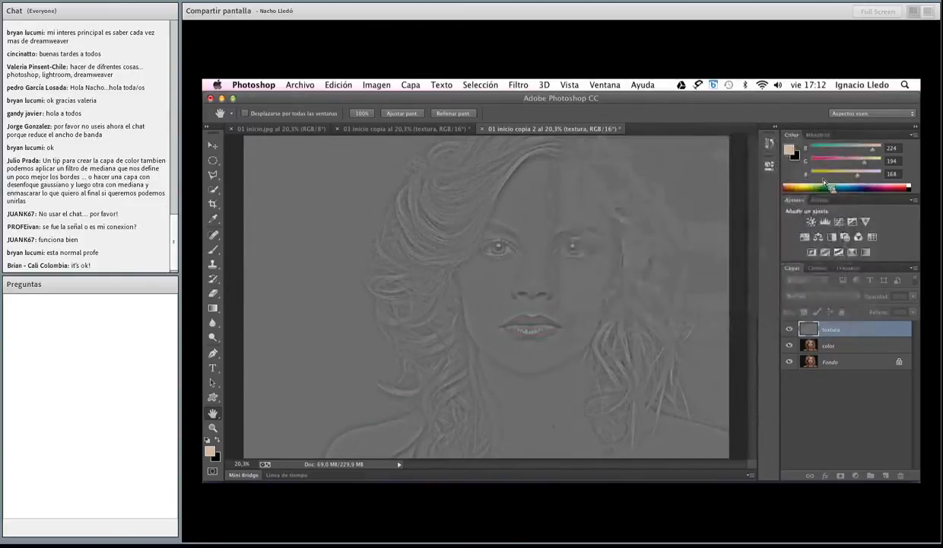
# Set textura's blend mode to Linear Light (Luz lineal), compare the combined layers with Fondo alone, and leave Fondo hidden
pyautogui.click(811, 296)
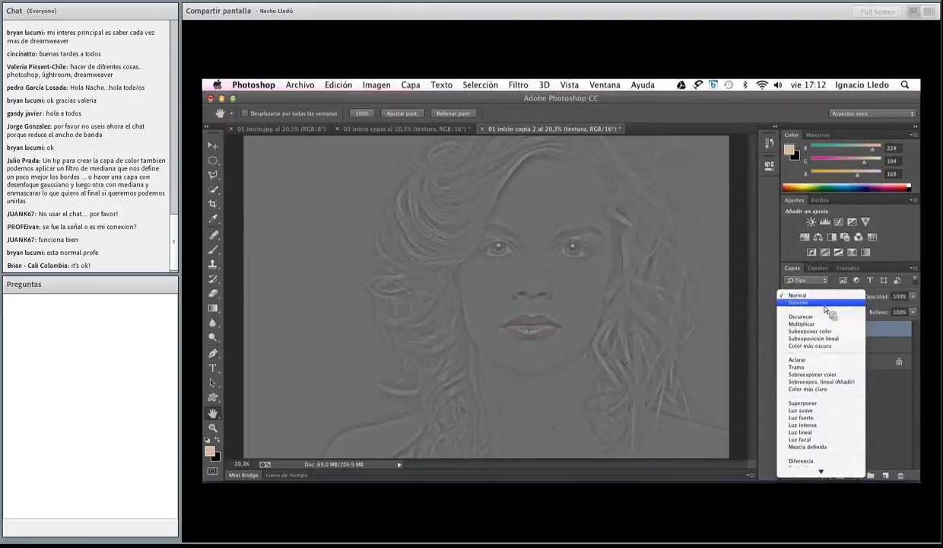
pyautogui.click(826, 433)
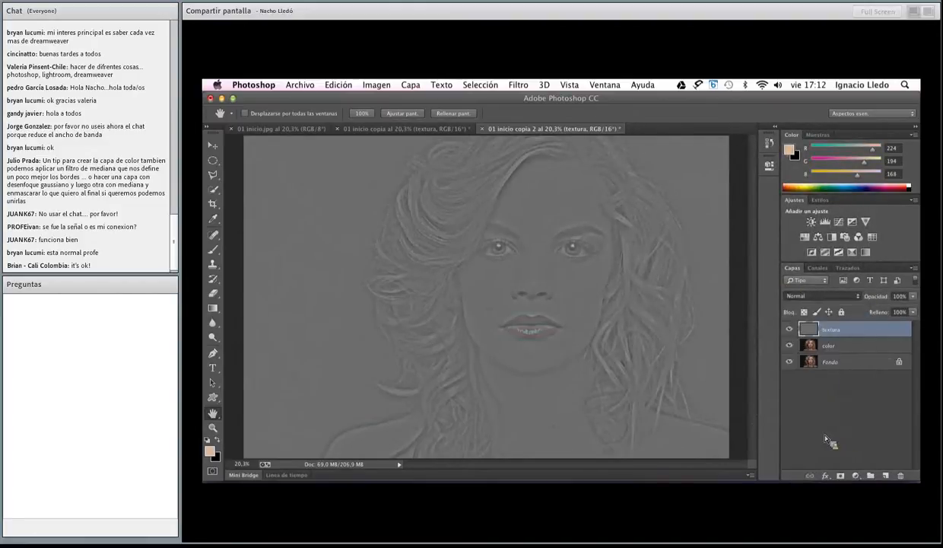
pyautogui.keyDown('alt'); pyautogui.click(790, 362); pyautogui.keyUp('alt')
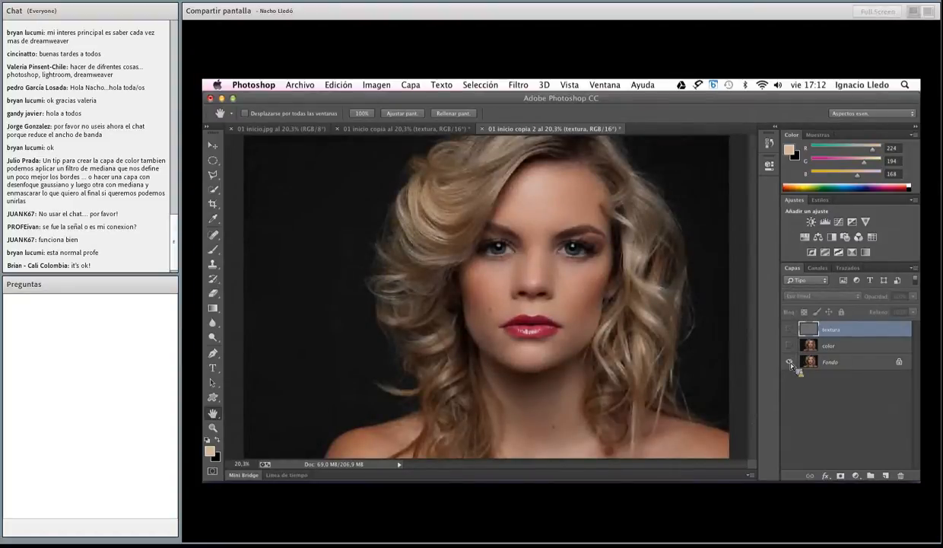
pyautogui.keyDown('alt'); pyautogui.click(790, 363); pyautogui.keyUp('alt')
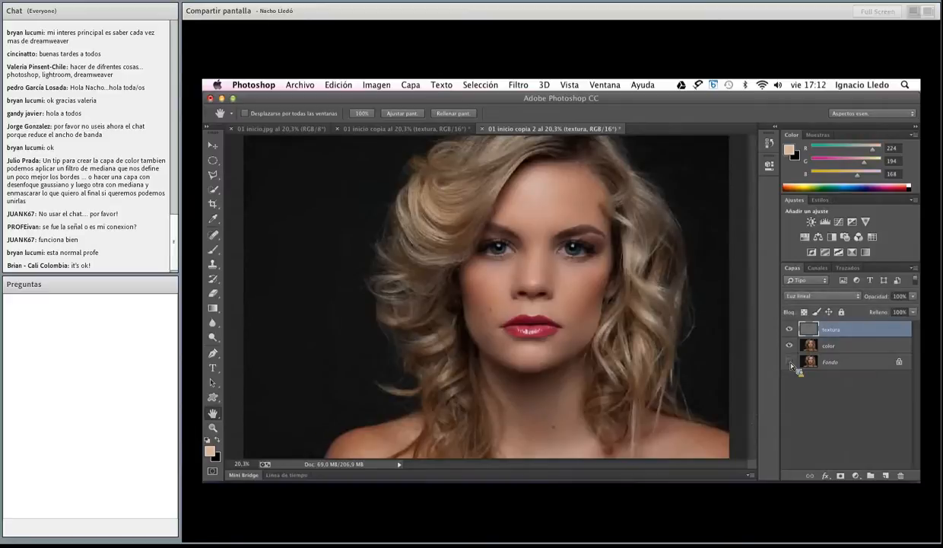
pyautogui.keyDown('alt'); pyautogui.click(790, 363); pyautogui.keyUp('alt')
pyautogui.keyDown('alt'); pyautogui.click(790, 363); pyautogui.keyUp('alt')
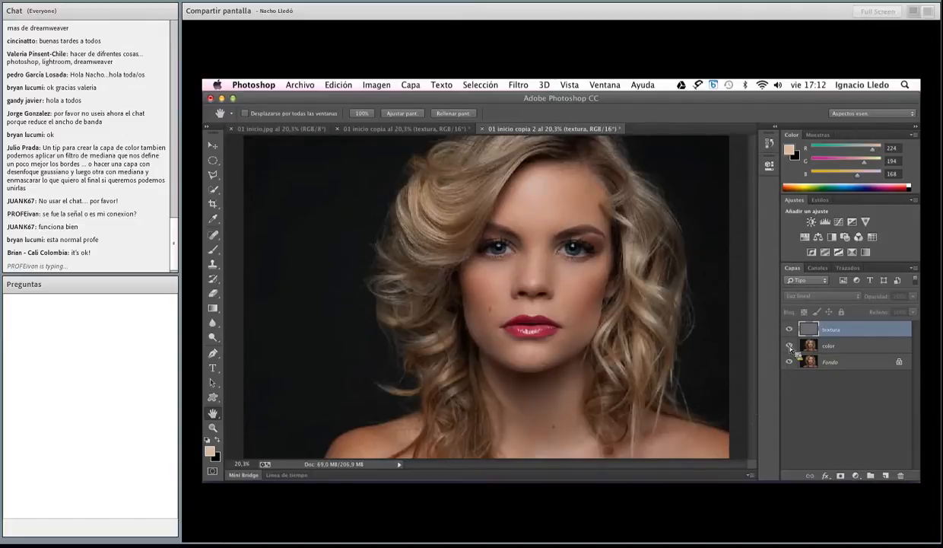
pyautogui.keyDown('alt'); pyautogui.click(791, 364); pyautogui.keyUp('alt')
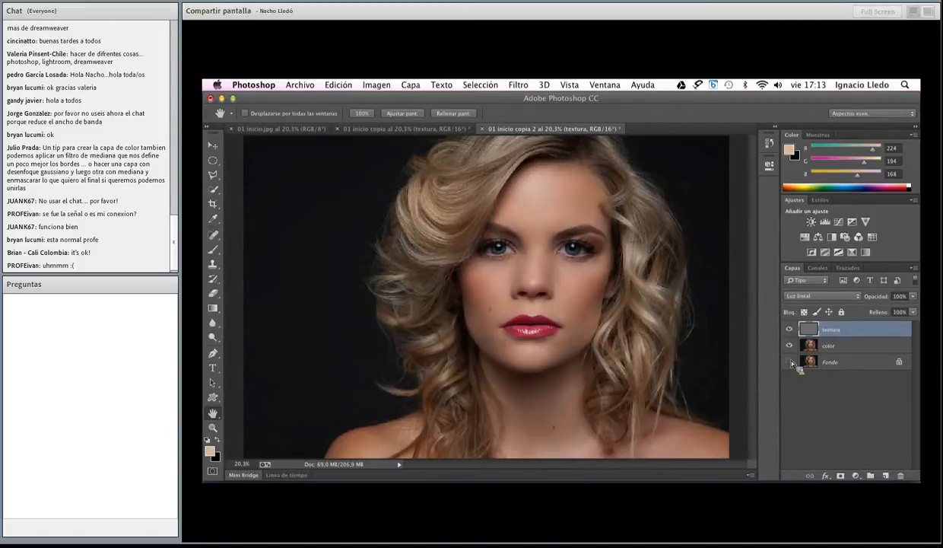
# Show the Actions (Acciones) list, collapse the Recorte set, enlarge the list, and create a new action set named Connect
pyautogui.click(605, 84)
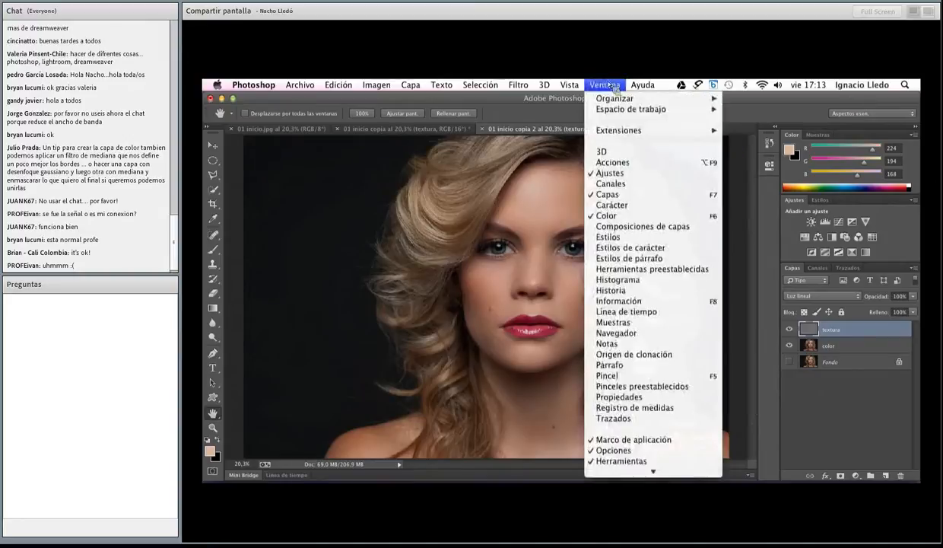
pyautogui.click(621, 163)
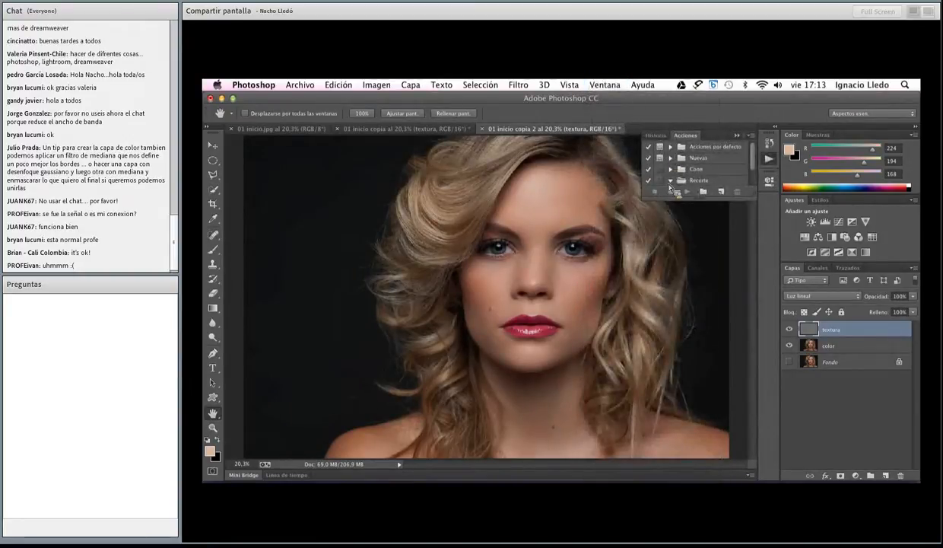
pyautogui.click(659, 181)
pyautogui.click(613, 261)
pyautogui.click(671, 181)
pyautogui.moveTo(756, 198); pyautogui.dragTo(754, 293)
pyautogui.click(703, 285)
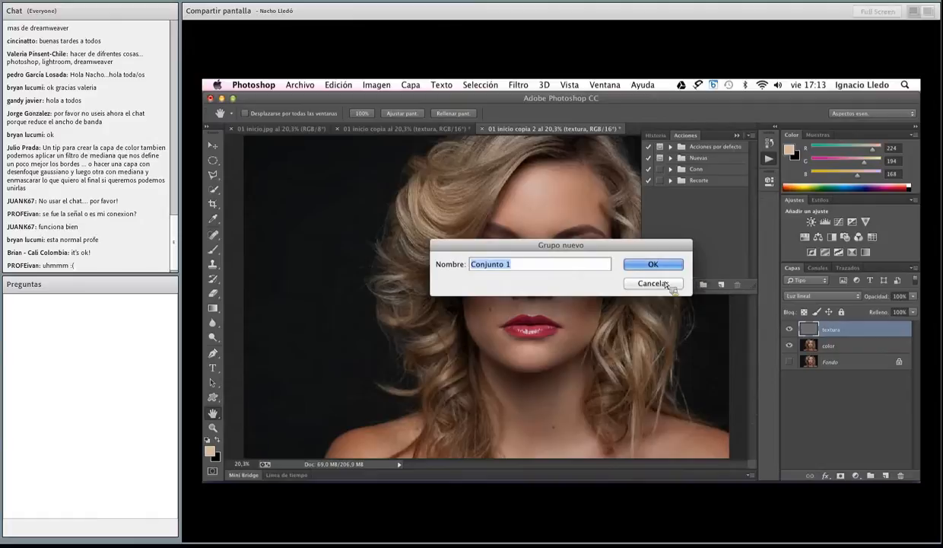
pyautogui.write('Connect')
pyautogui.press('Return')
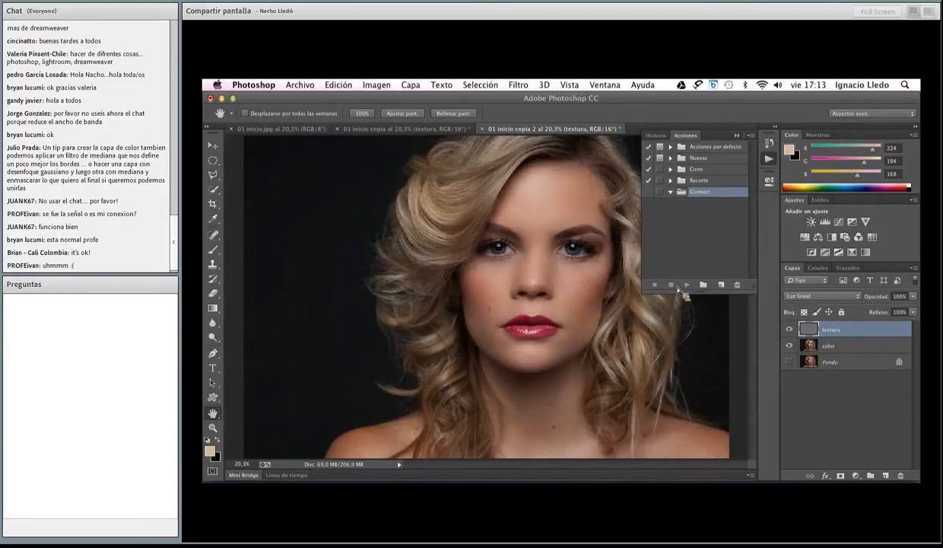
# Delete the color and textura layers from 01 inicio copia 2
pyautogui.click(855, 350)
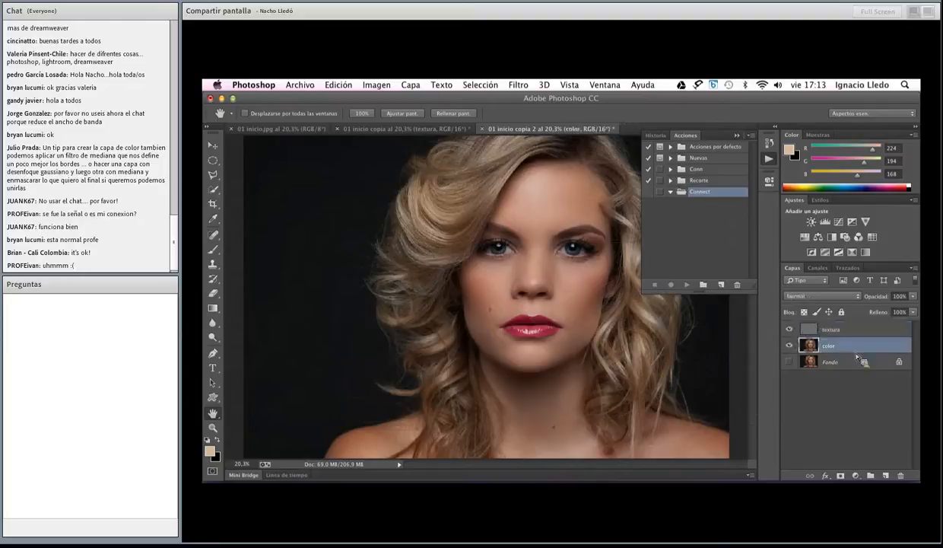
pyautogui.keyDown('shift'); pyautogui.click(860, 335); pyautogui.keyUp('shift')
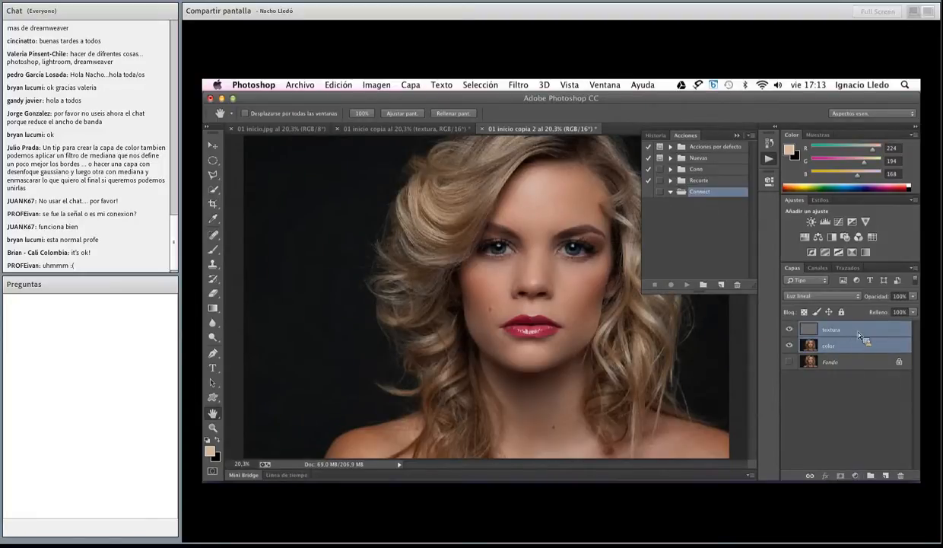
pyautogui.moveTo(858, 335); pyautogui.dragTo(901, 475)
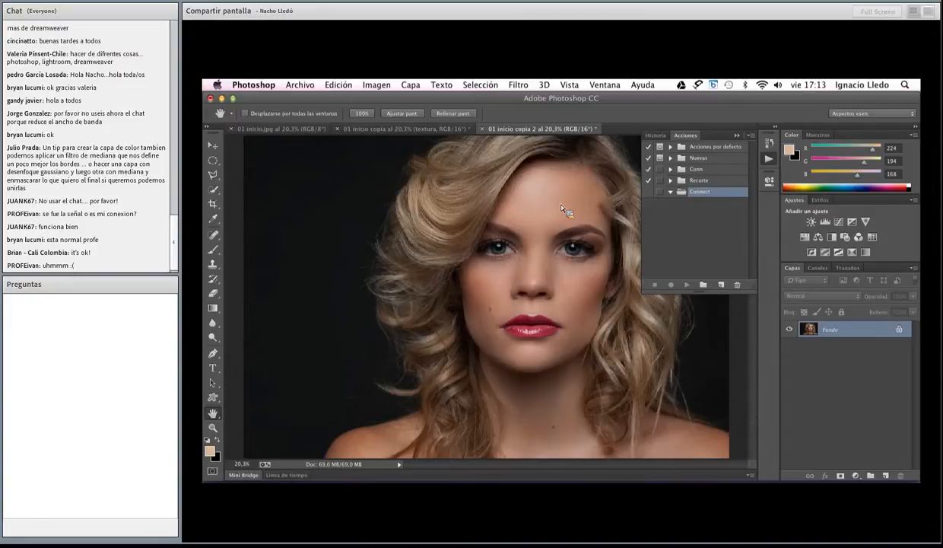
# Convert the image to 8 bits per channel
pyautogui.click(340, 84)
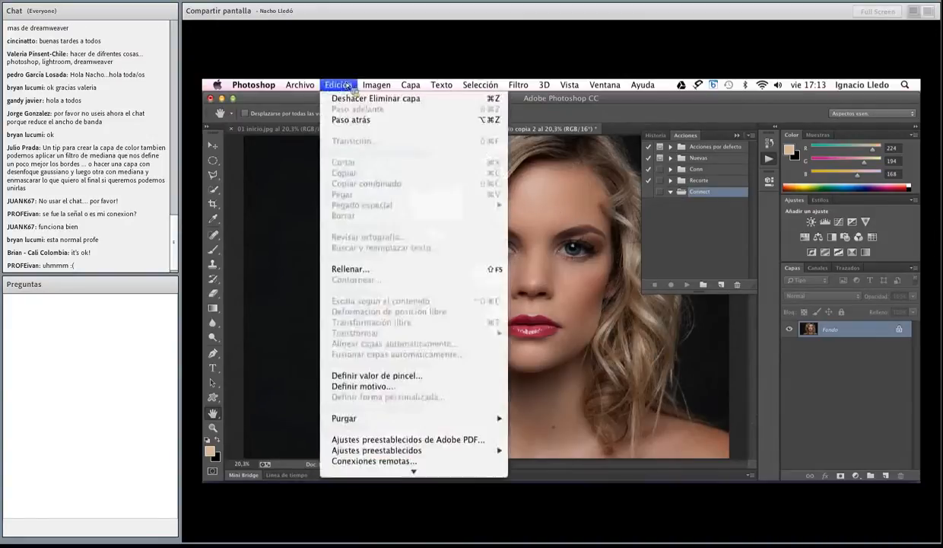
pyautogui.moveTo(377, 84)
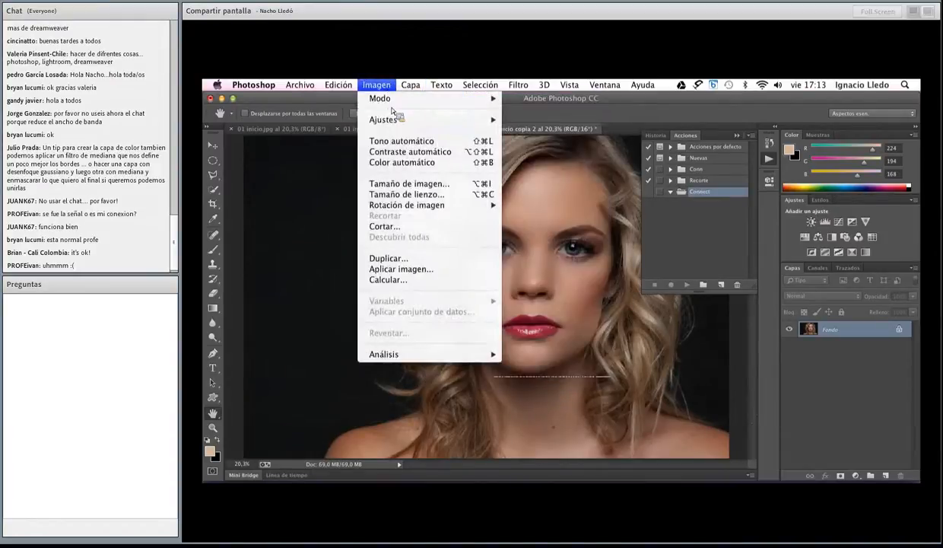
pyautogui.moveTo(396, 100)
pyautogui.click(543, 196)
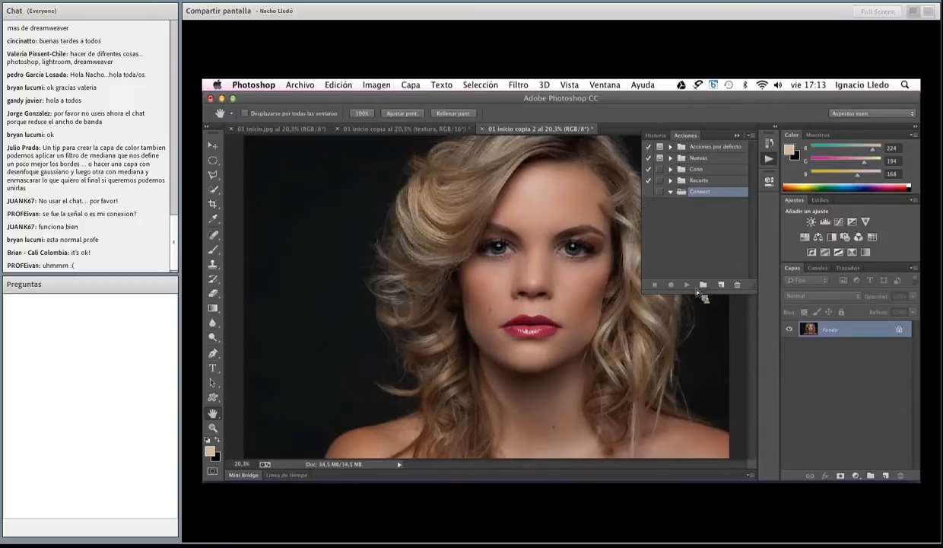
# Create a new action in the Connect set, start recording it, and rename it Sep Frec
pyautogui.click(723, 284)
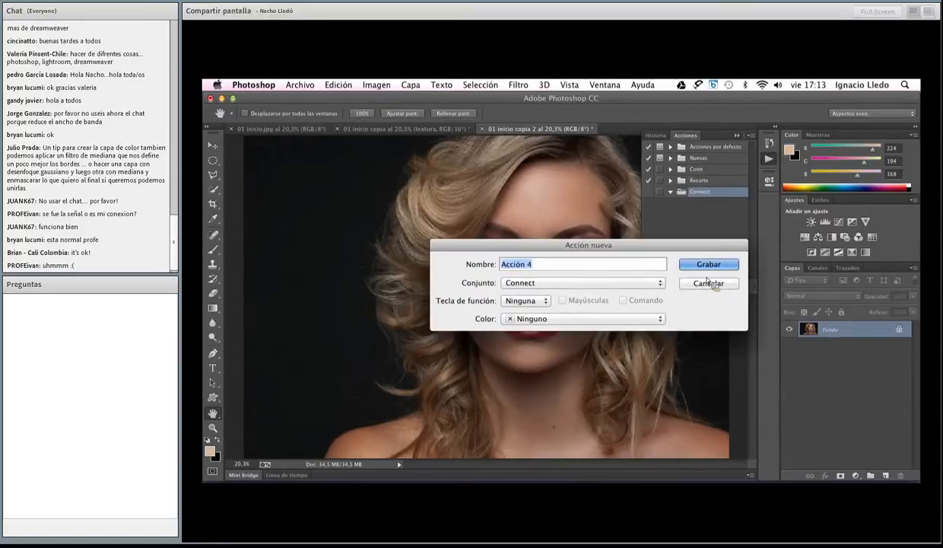
pyautogui.click(708, 266)
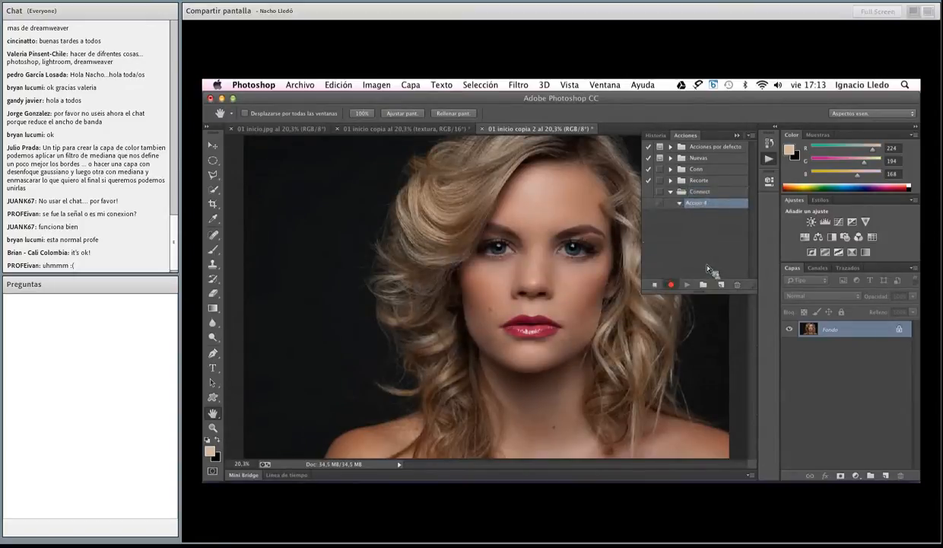
pyautogui.doubleClick(697, 203)
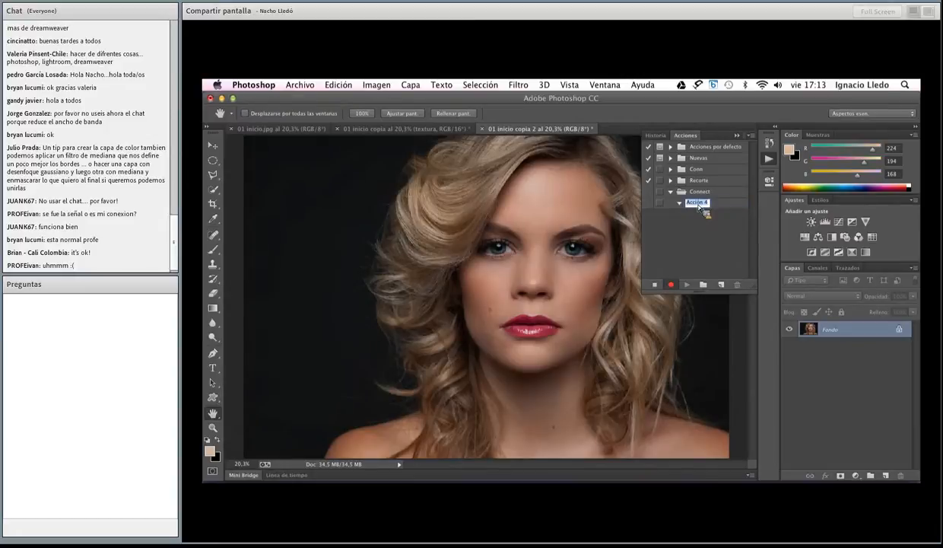
pyautogui.write('Sep F')
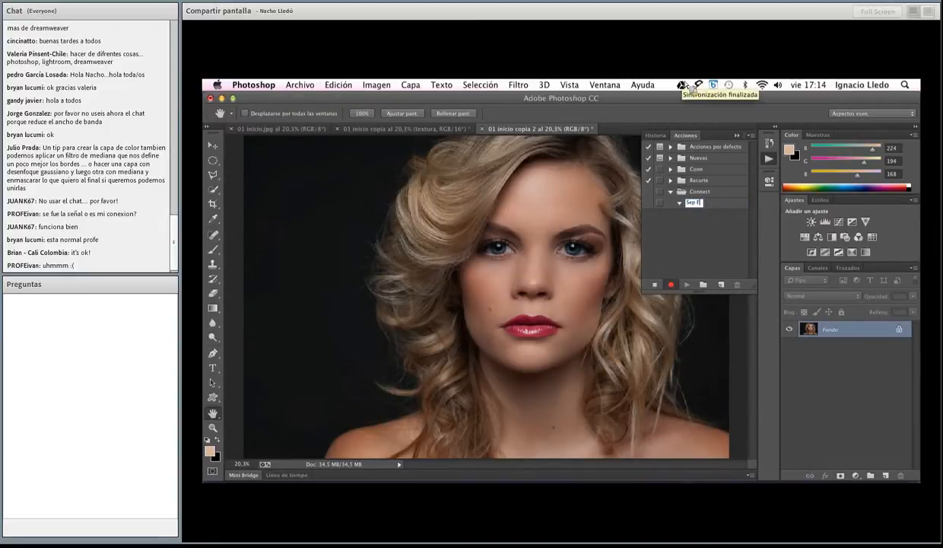
pyautogui.write('re')
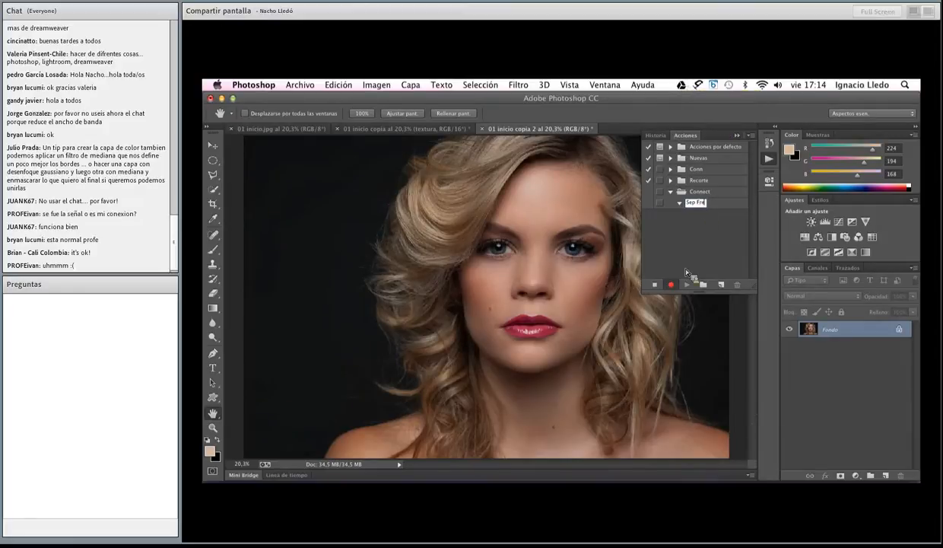
pyautogui.write('c')
pyautogui.press('Return')
# Convert the image to 16 bits per channel (16 Bits/canal)
pyautogui.click(376, 85)
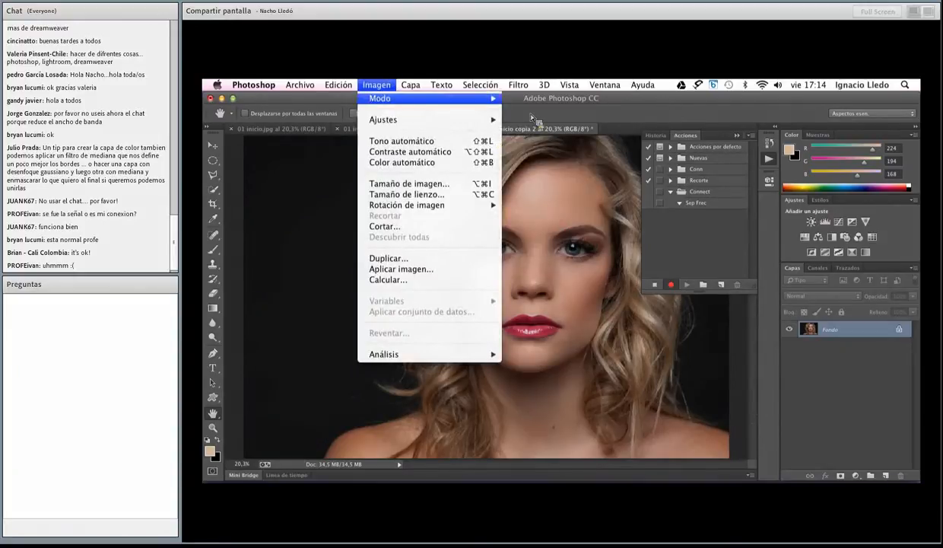
pyautogui.moveTo(457, 98)
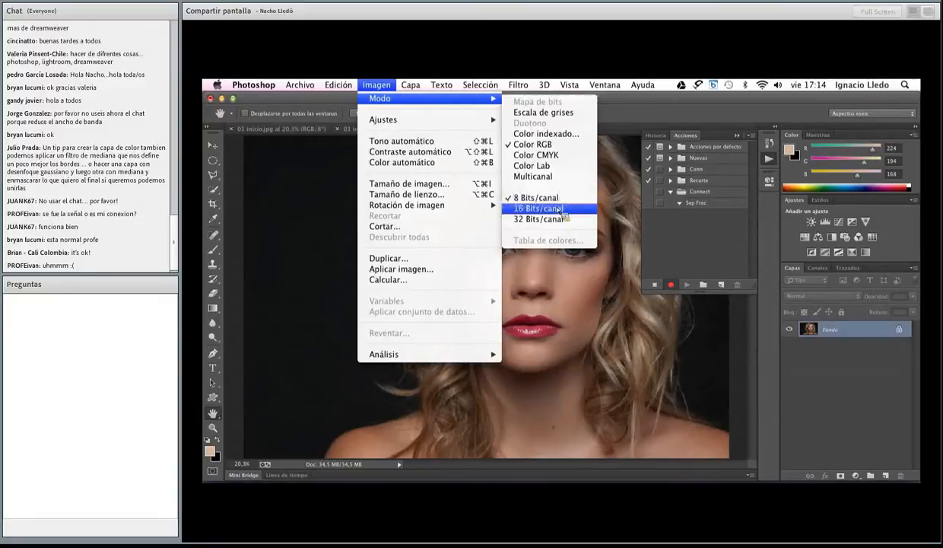
pyautogui.click(540, 208)
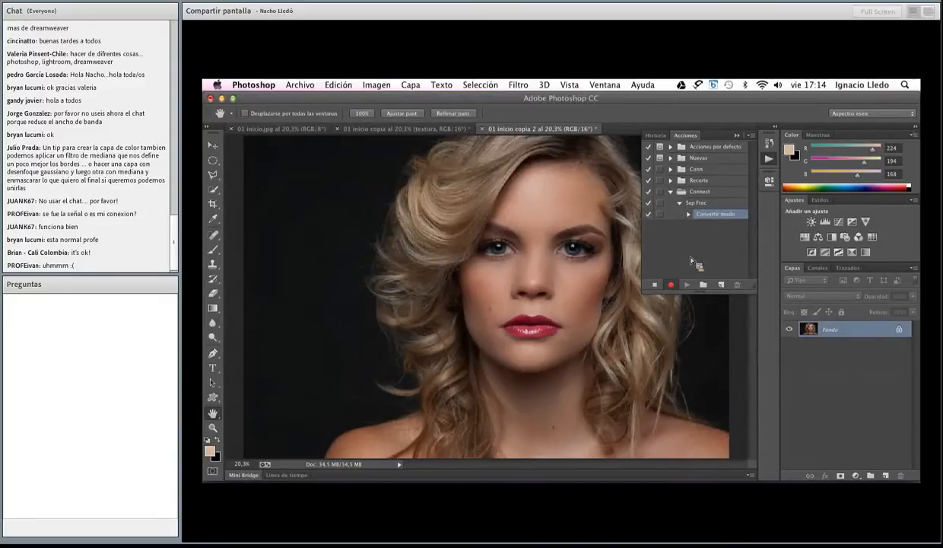
# Duplicate the Fondo layer and rename the copy Color
pyautogui.moveTo(831, 329); pyautogui.dragTo(886, 476)
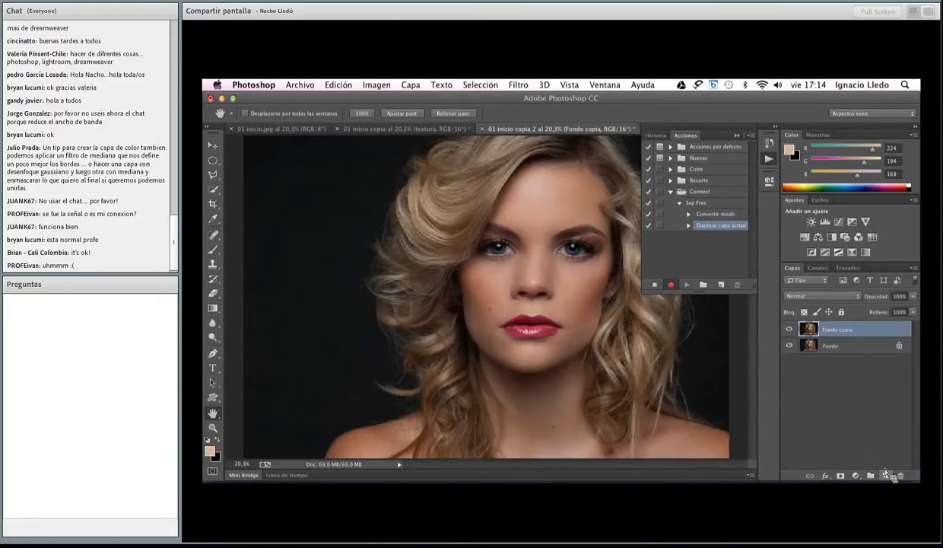
pyautogui.doubleClick(840, 330)
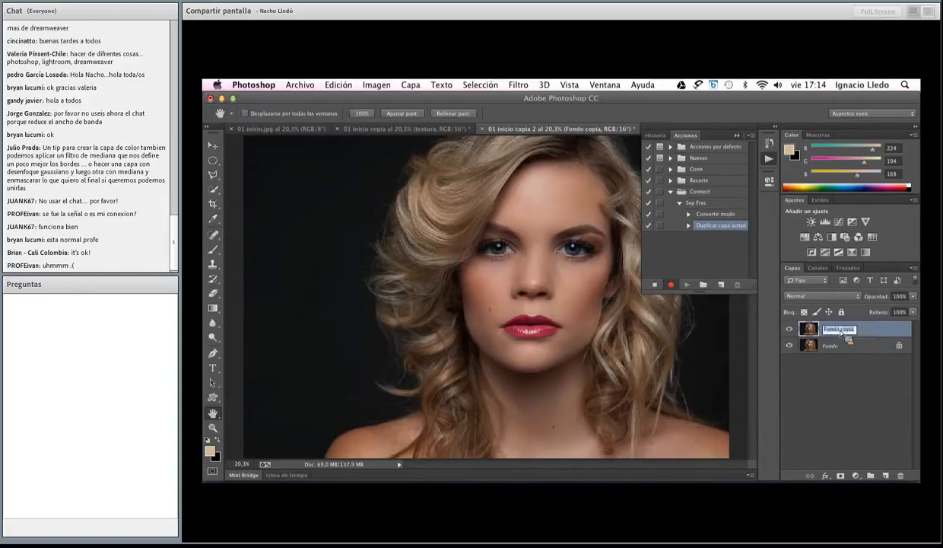
pyautogui.write('t')
pyautogui.press('BackSpace')
pyautogui.write('Color')
pyautogui.press('Return')
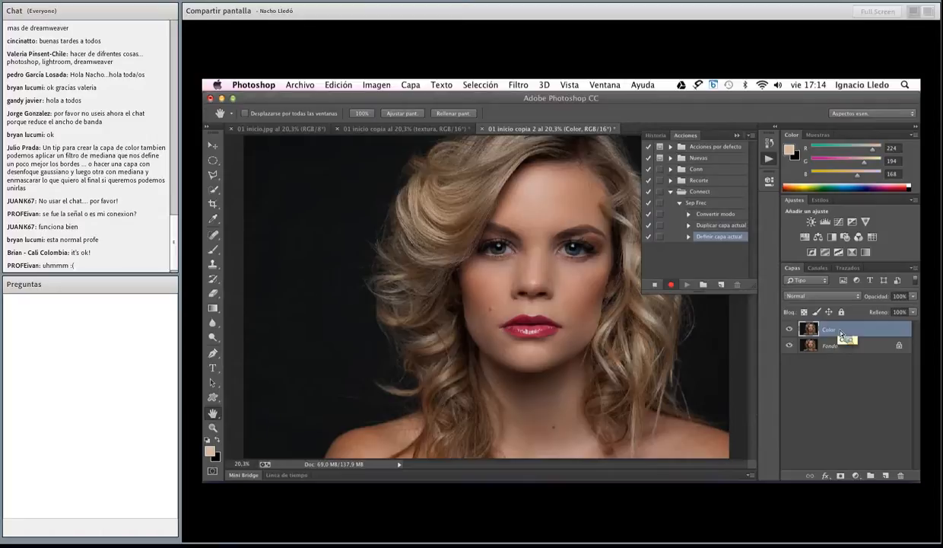
# Duplicate the Color layer and rename the copy Textura
pyautogui.press('super+j')
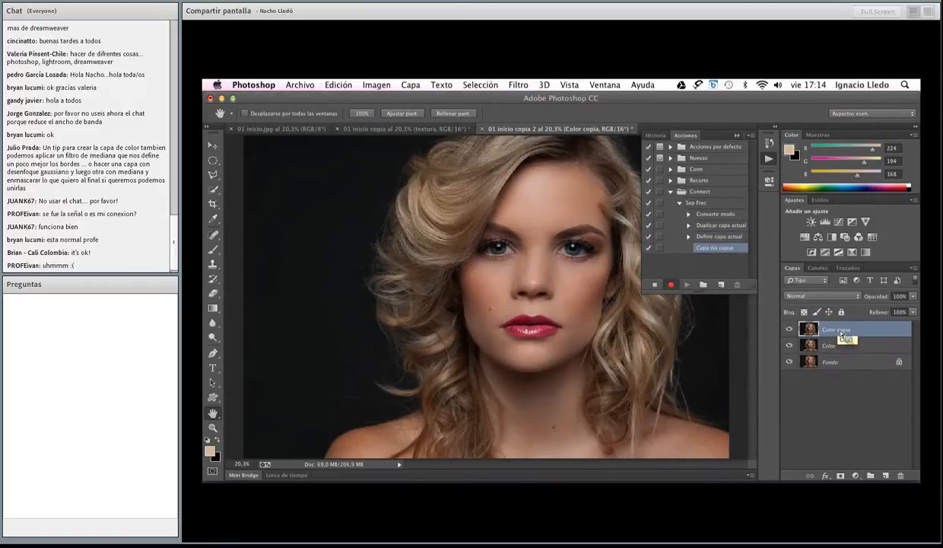
pyautogui.doubleClick(835, 330)
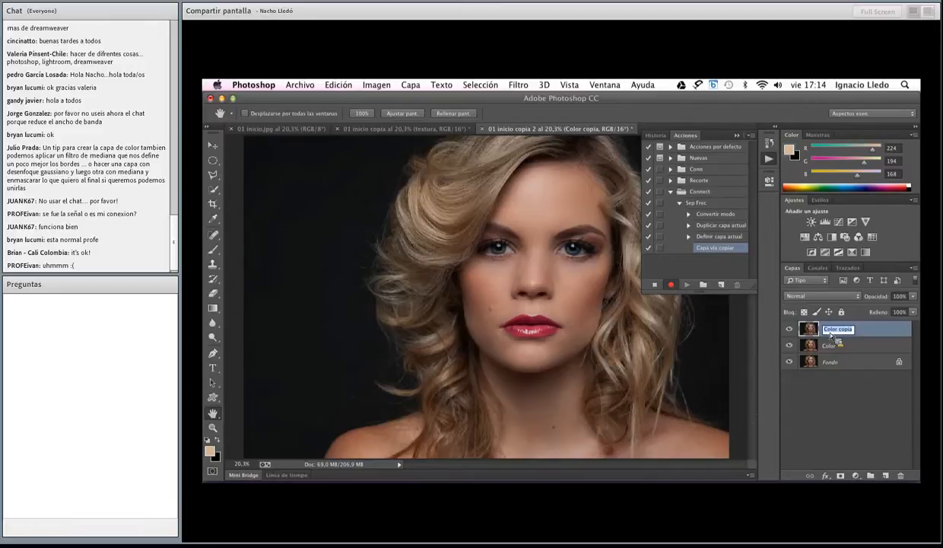
pyautogui.write('Textura')
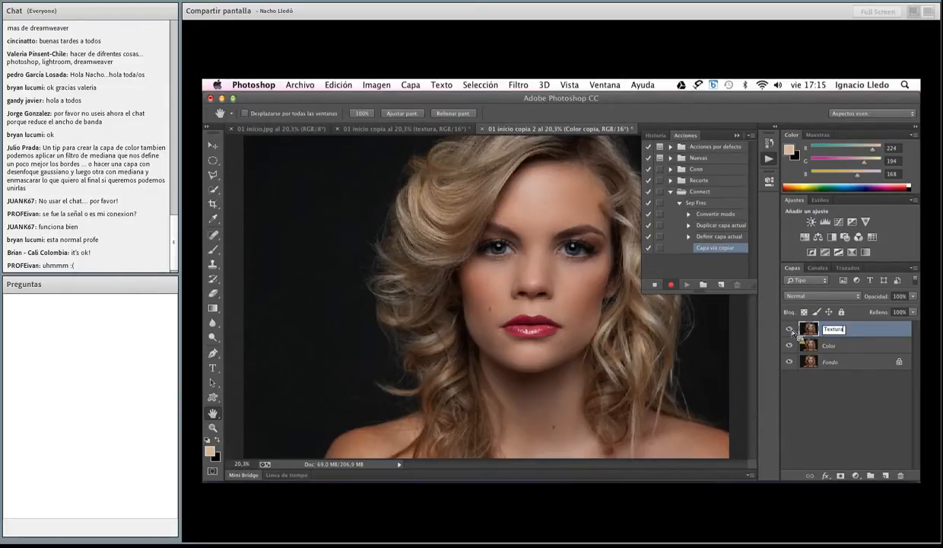
pyautogui.press('Return')
# Apply a Gaussian blur (Desenfoque gaussiano) with a 25-pixel radius to the Color layer
pyautogui.click(847, 351)
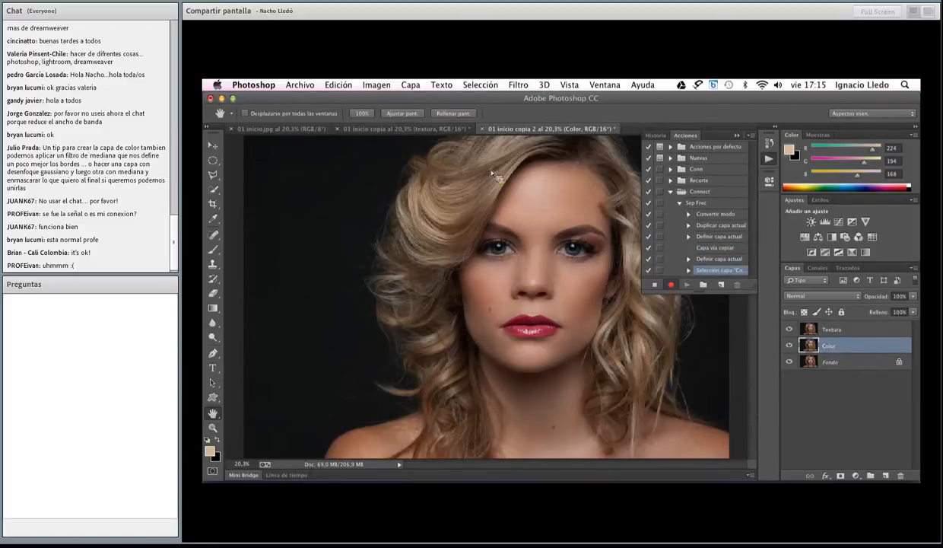
pyautogui.click(518, 84)
pyautogui.moveTo(549, 229)
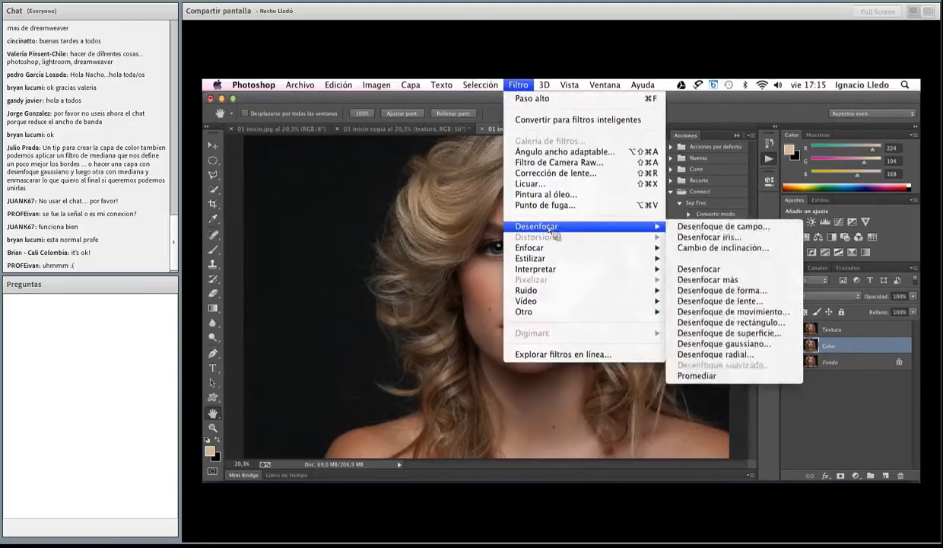
pyautogui.click(719, 344)
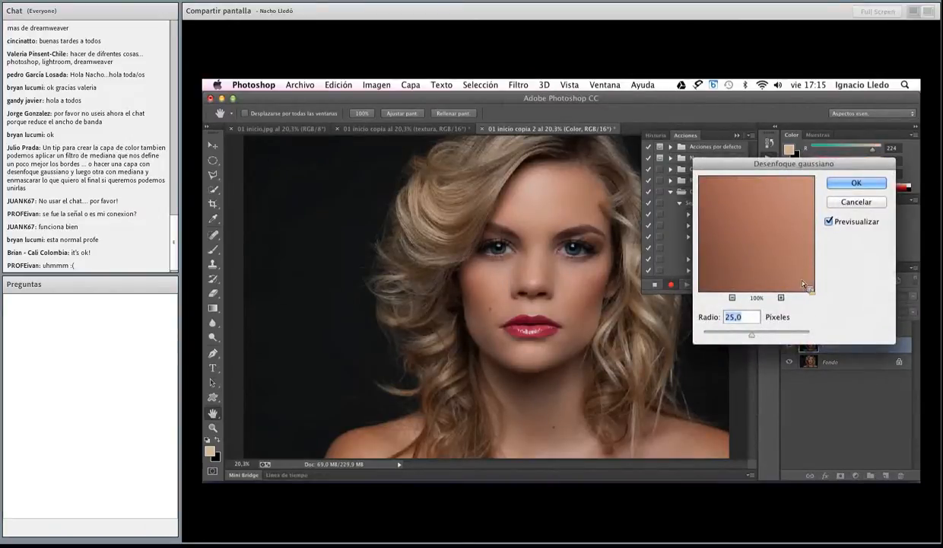
pyautogui.click(875, 185)
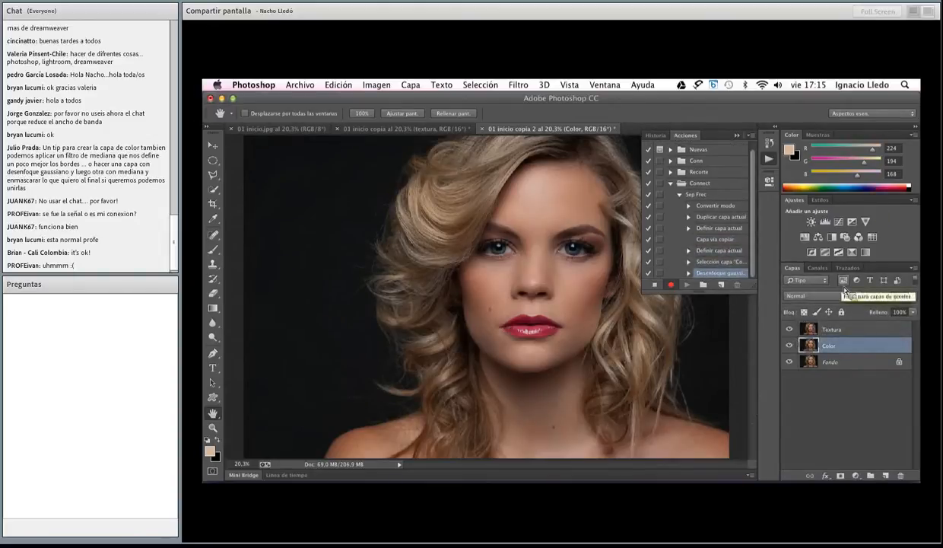
# Apply the inverted RGB channel of the Color layer to Textura with Apply Image (Aplicar imagen), using Añadir blending, scale 2 and offset 0
pyautogui.click(834, 332)
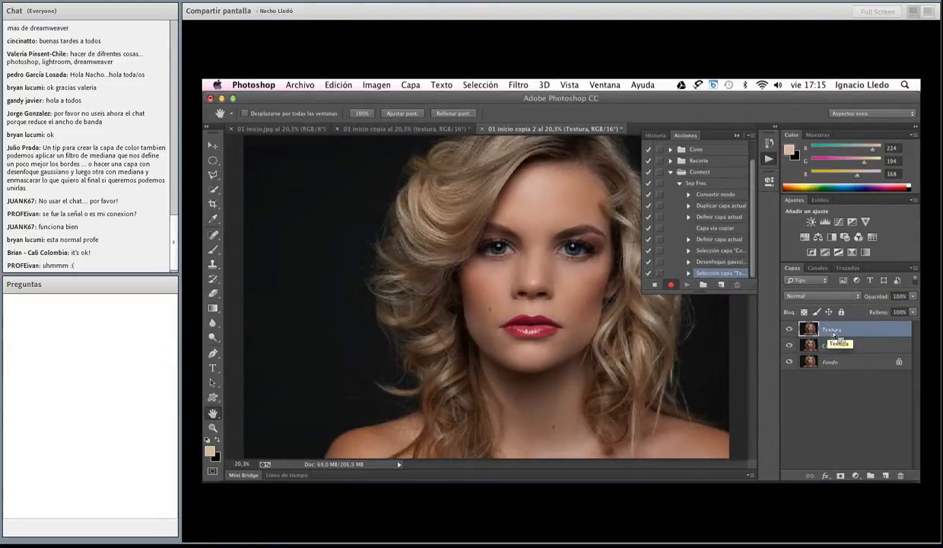
pyautogui.click(376, 85)
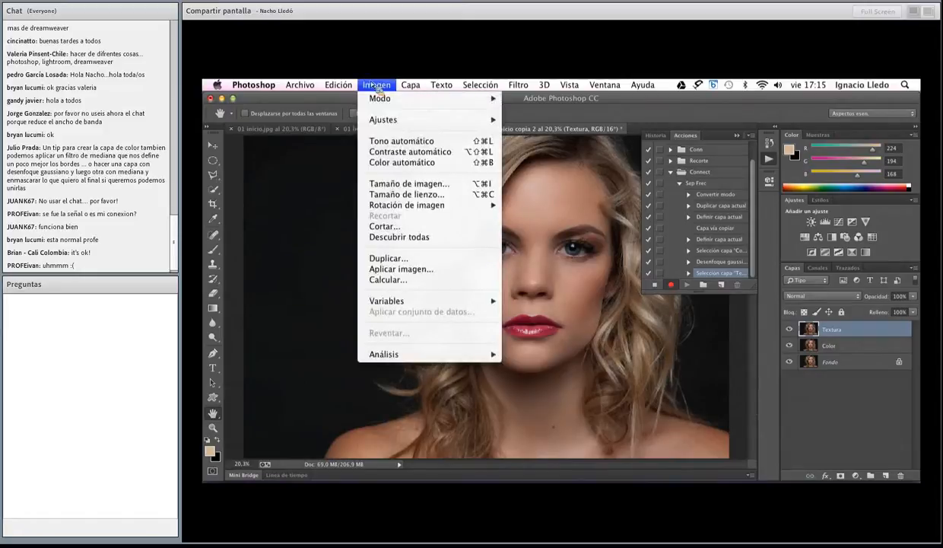
pyautogui.click(391, 271)
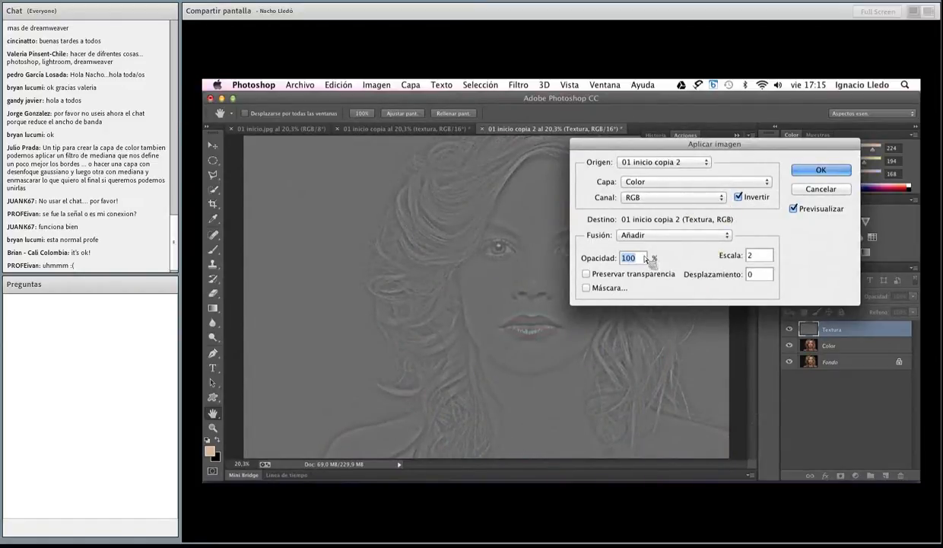
pyautogui.click(821, 172)
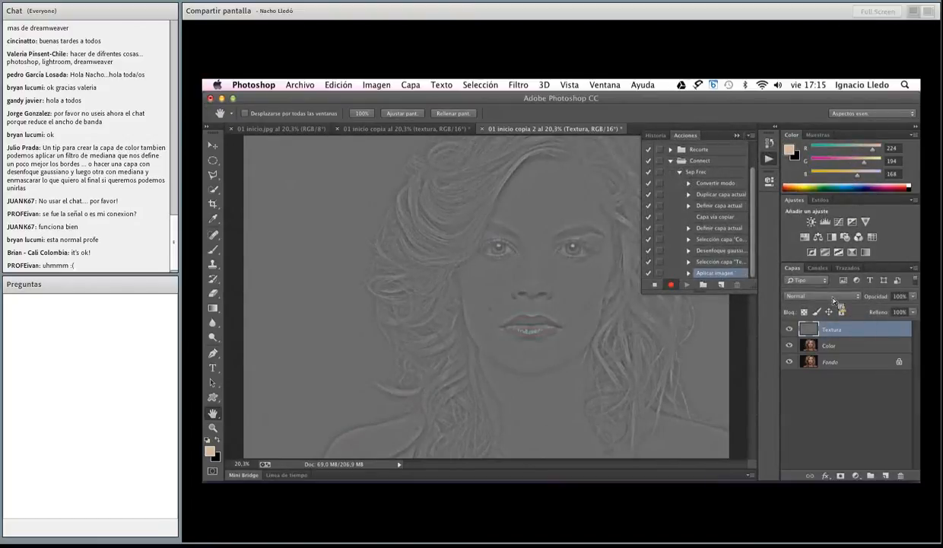
# Set Textura's blend mode to Linear Light (Luz lineal) and hide Fondo, ending the action recording there
pyautogui.click(833, 298)
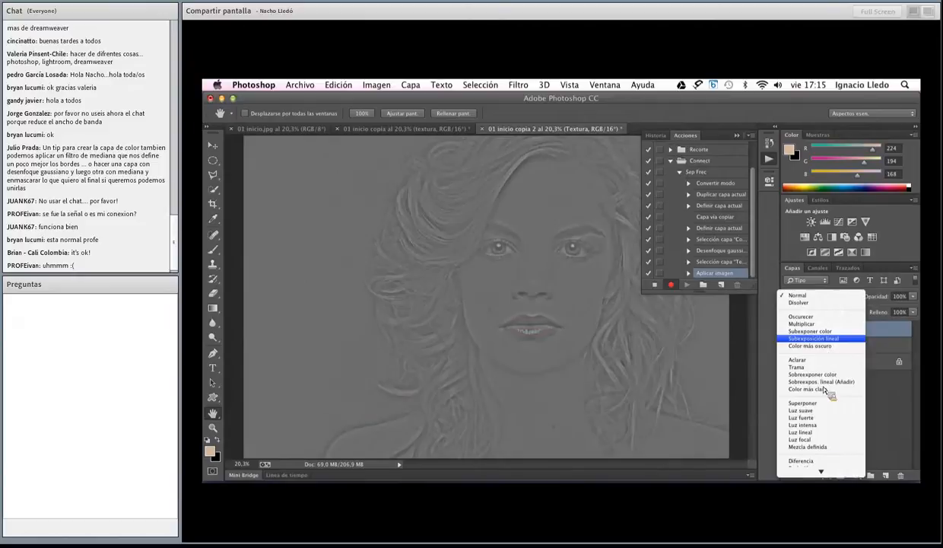
pyautogui.click(821, 433)
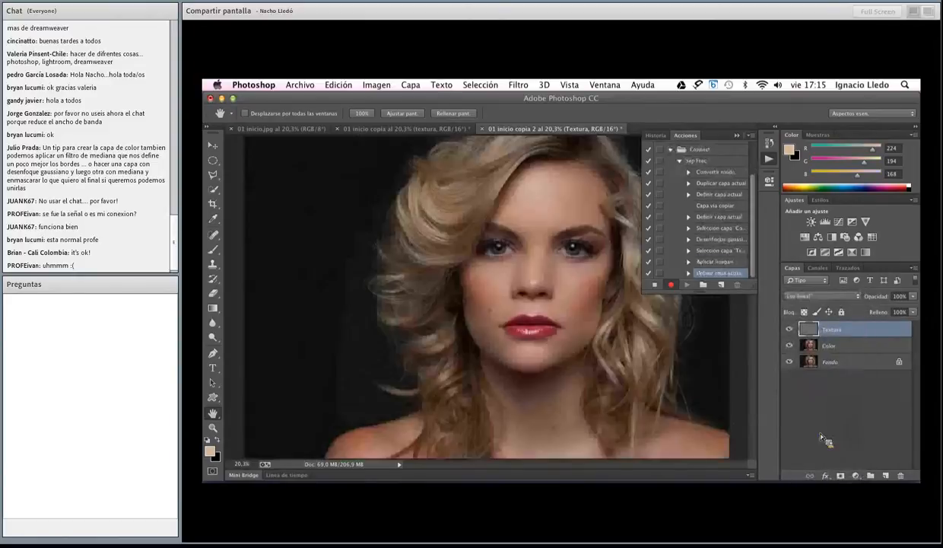
pyautogui.click(791, 364)
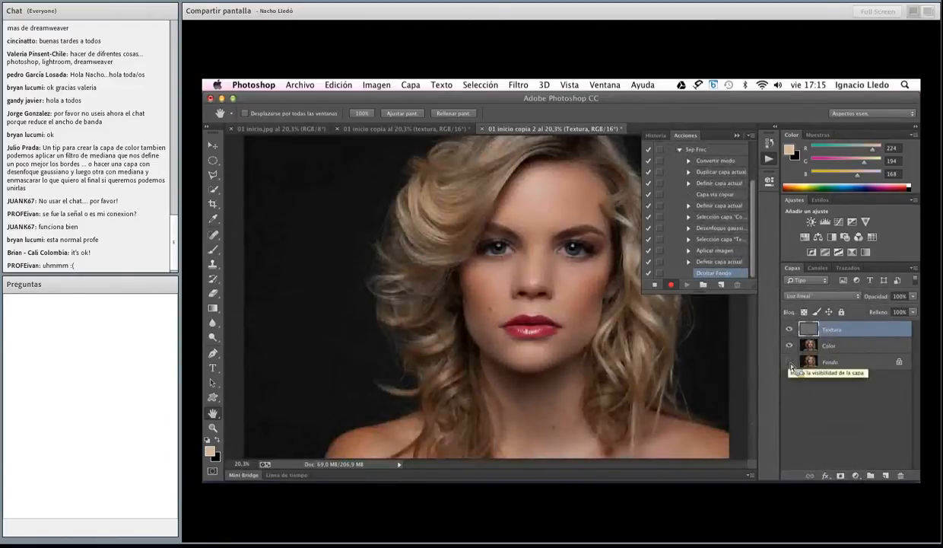
pyautogui.click(655, 286)
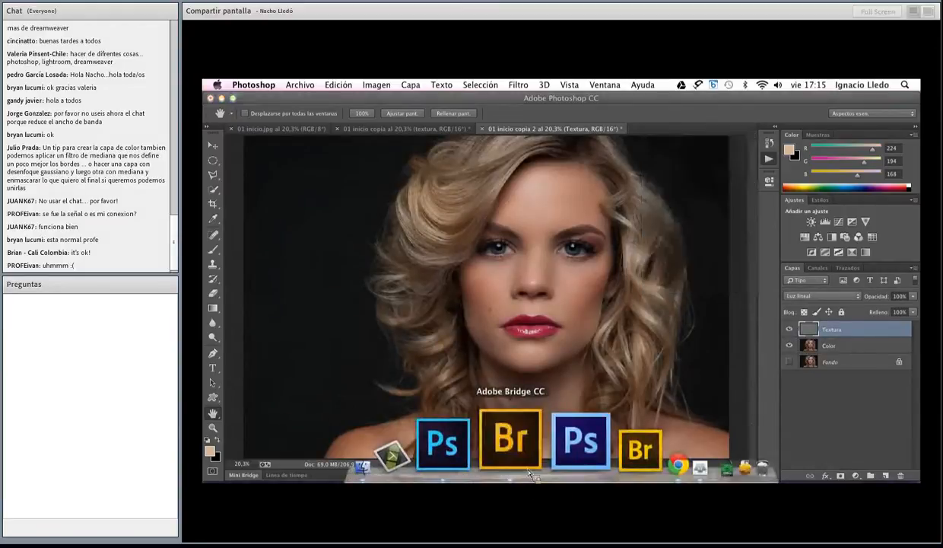
# Switch to Adobe Bridge, open Fotolia_52383859_Subscription_XXL.jpg in Photoshop, and run the Sep Frec action on it
pyautogui.click(509, 447)
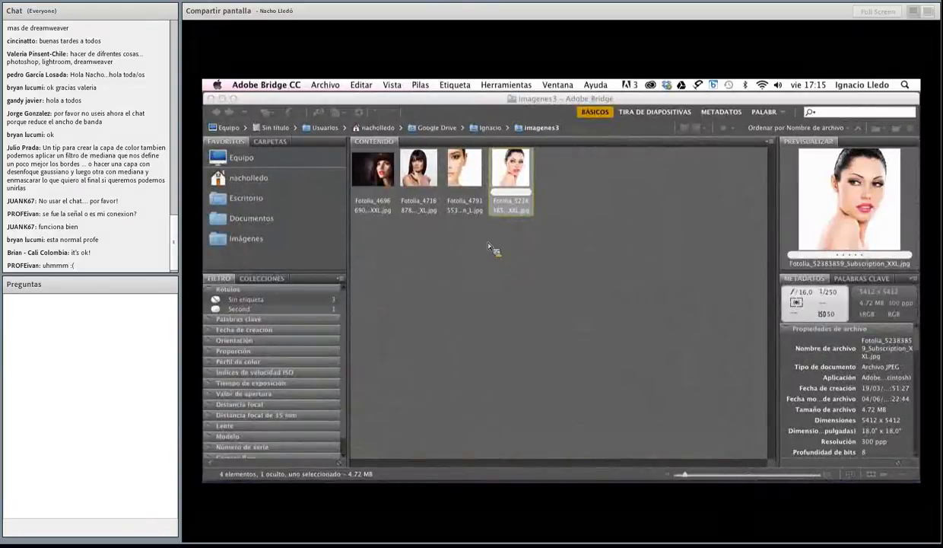
pyautogui.doubleClick(525, 171)
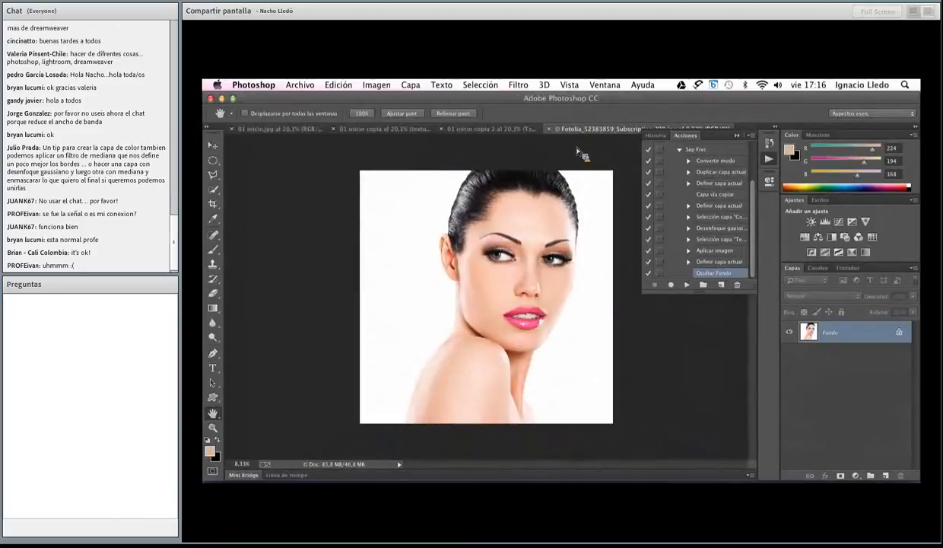
pyautogui.click(687, 150)
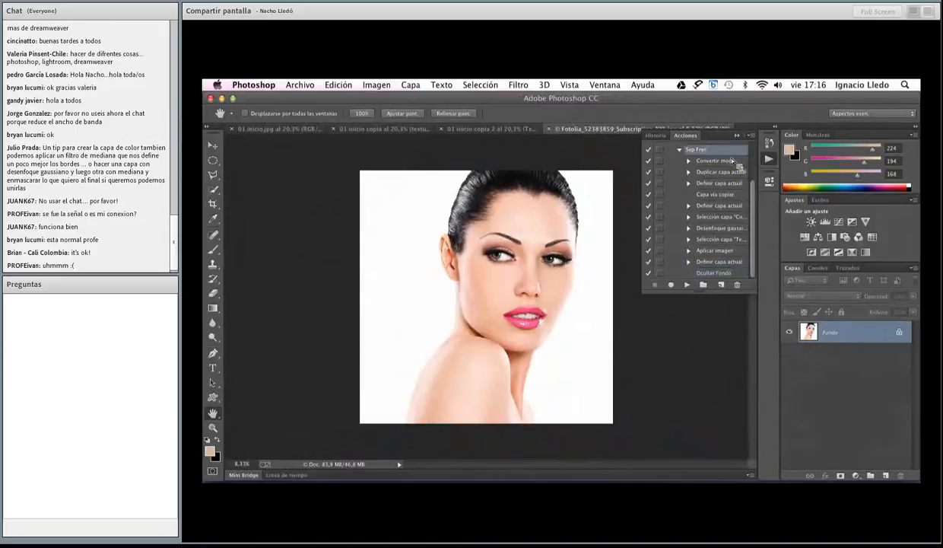
pyautogui.click(689, 287)
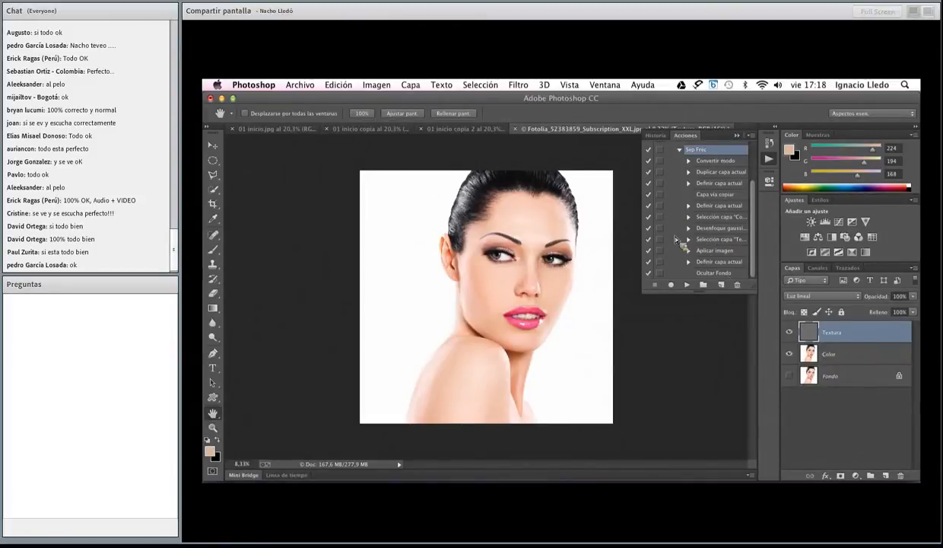
# Enlarge the Actions list and make Sep Frec show the settings dialog at its Gaussian blur step
pyautogui.moveTo(754, 289); pyautogui.dragTo(757, 369)
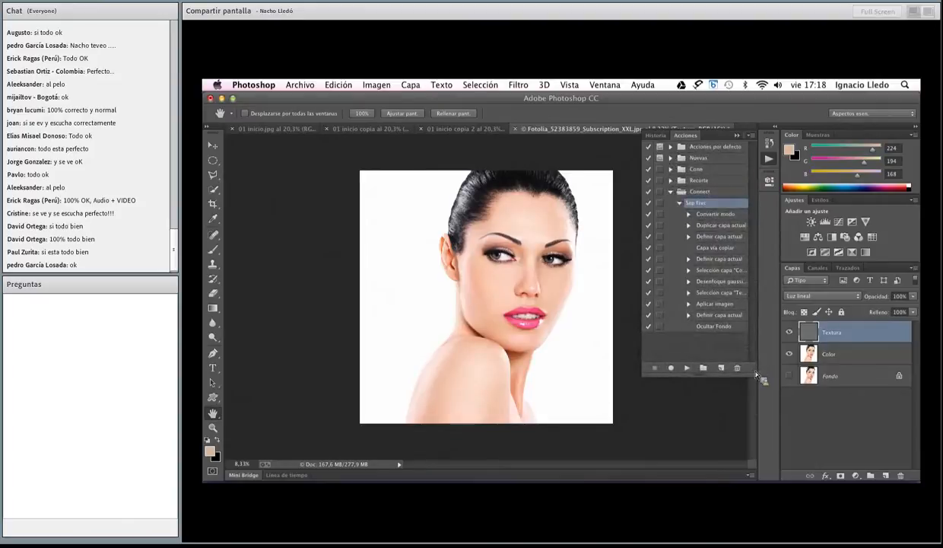
pyautogui.click(660, 281)
# Close the Fotolia portrait without saving its changes
pyautogui.click(517, 128)
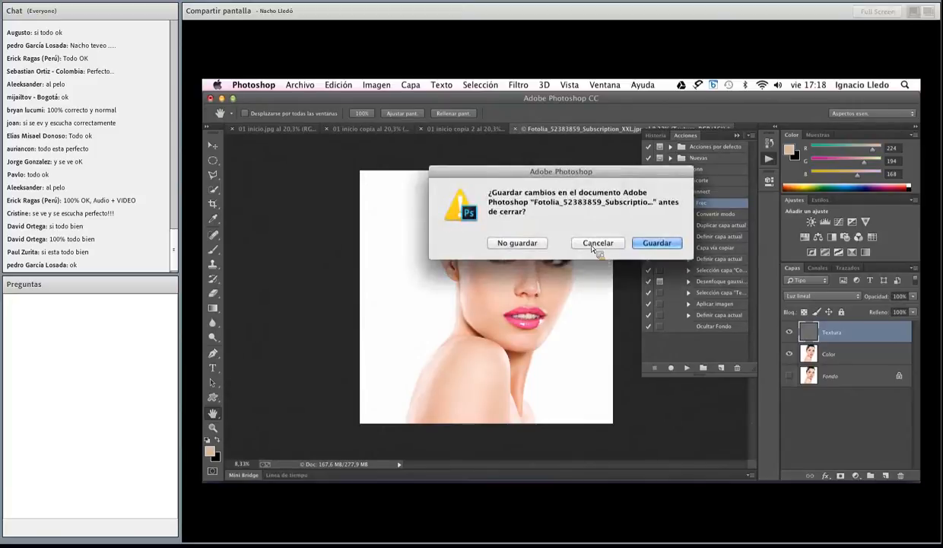
pyautogui.click(517, 243)
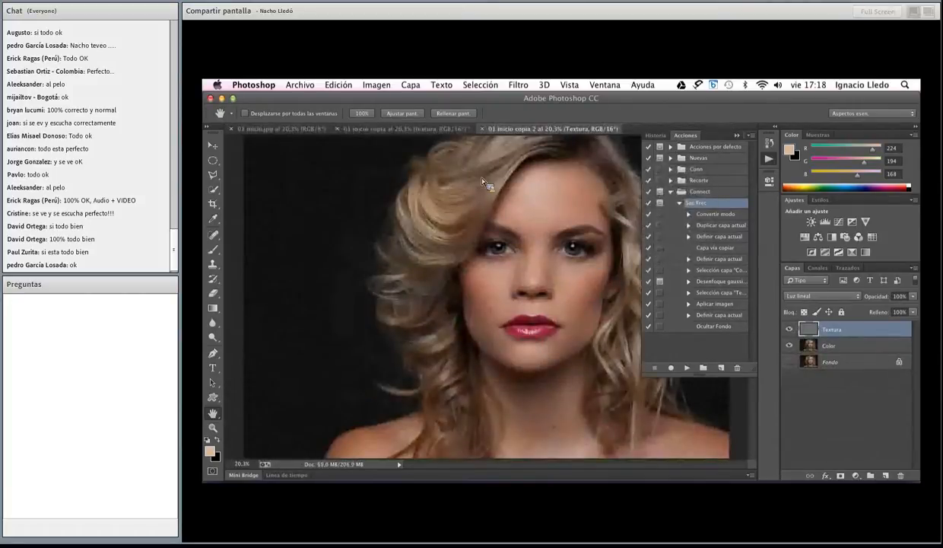
# Compare 01 inicio copia 2 with Textura hidden and shown, leave it shown, and collapse the Actions list
pyautogui.click(791, 330)
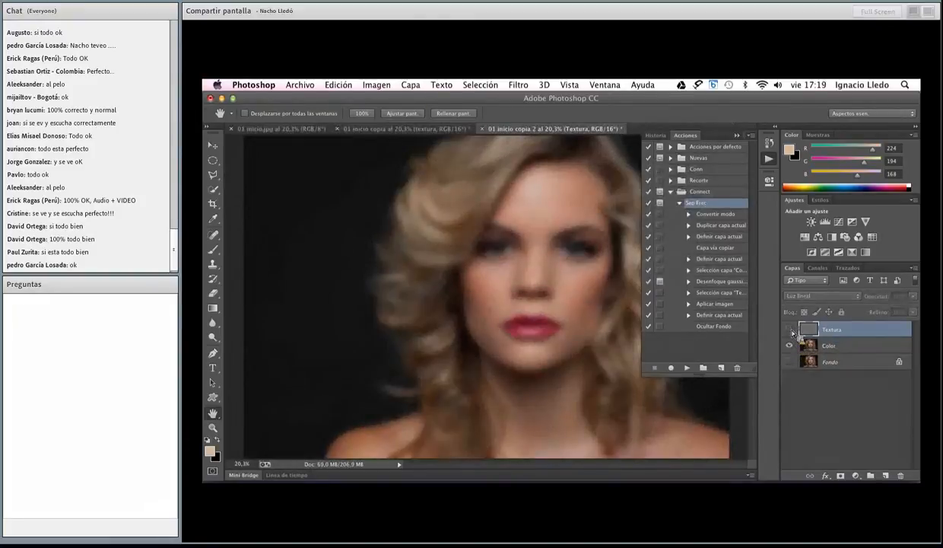
pyautogui.click(790, 330)
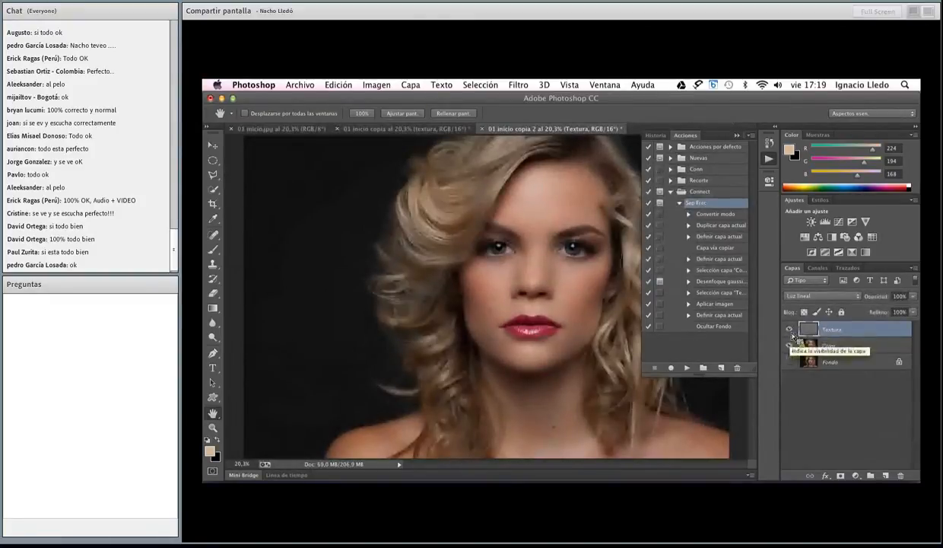
pyautogui.click(768, 158)
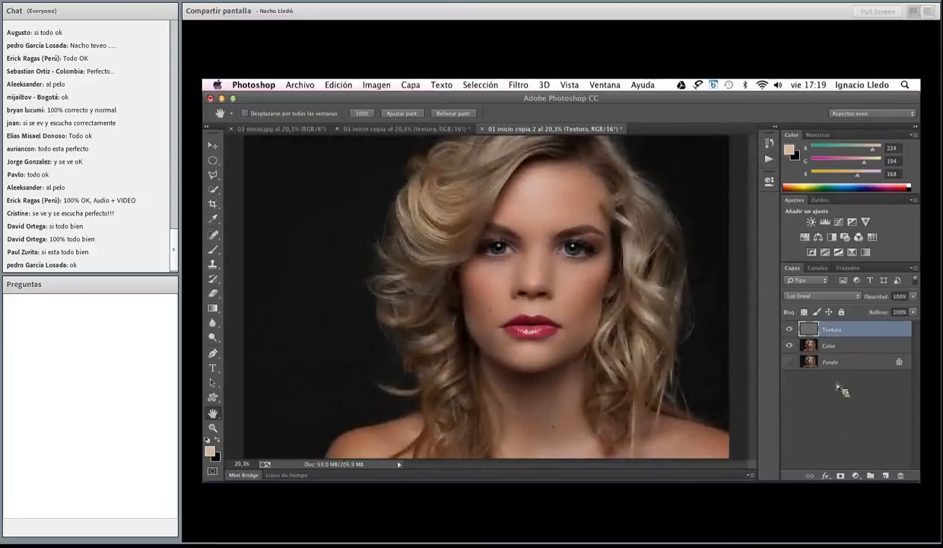
# Heal the mole on the cheek on the Textura layer using the Spot Healing Brush with sampling of all layers turned off
pyautogui.click(213, 428)
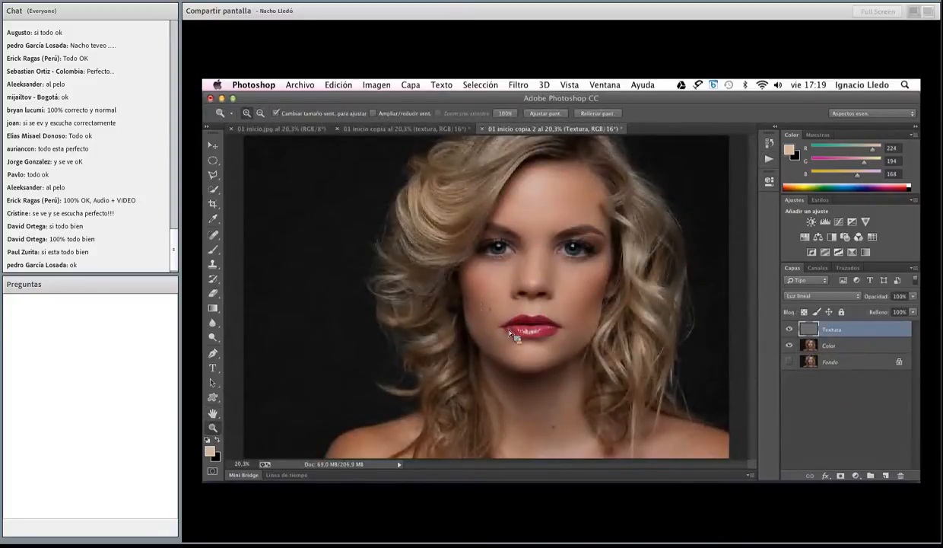
pyautogui.moveTo(480, 299); pyautogui.dragTo(510, 321)
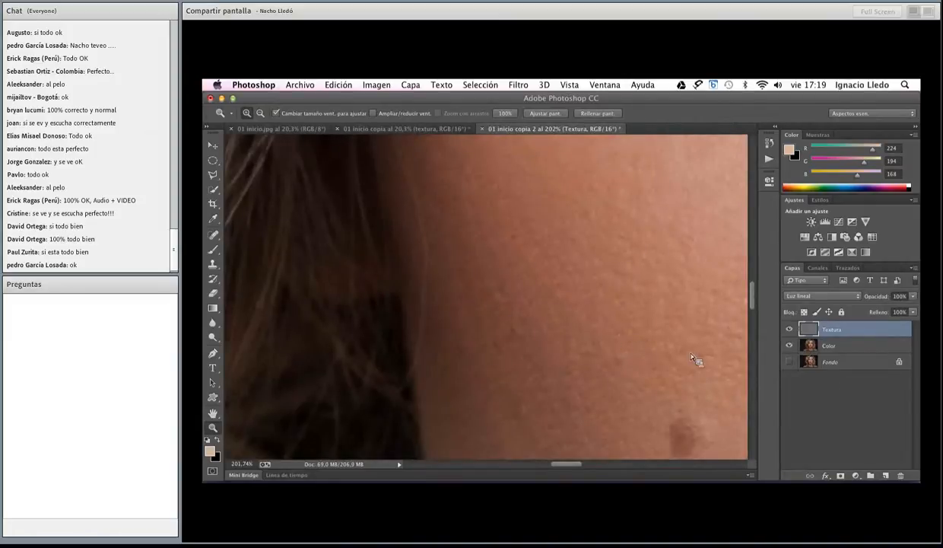
pyautogui.keyDown('alt'); pyautogui.click(678, 403); pyautogui.keyUp('alt')
pyautogui.keyDown('alt'); pyautogui.click(681, 411); pyautogui.keyUp('alt')
pyautogui.keyDown('alt'); pyautogui.click(682, 414); pyautogui.keyUp('alt')
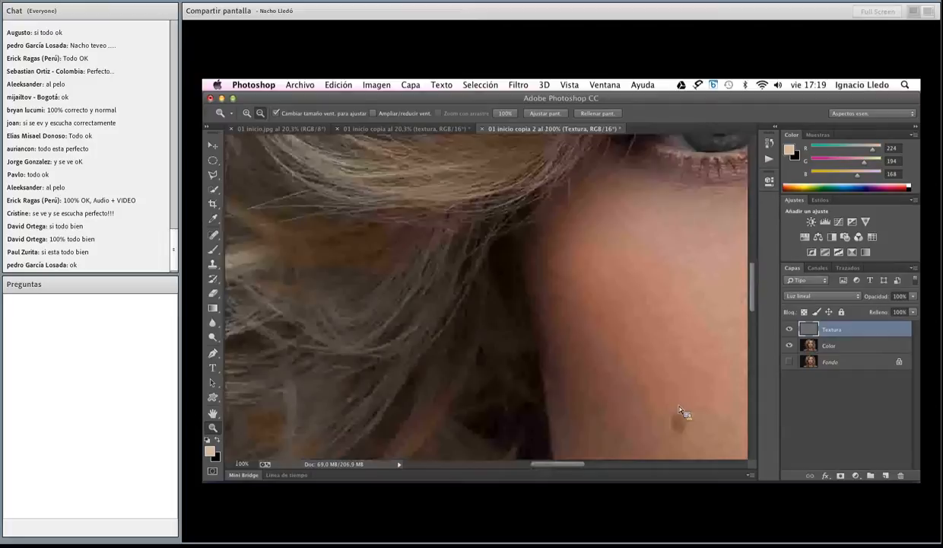
pyautogui.click(215, 236)
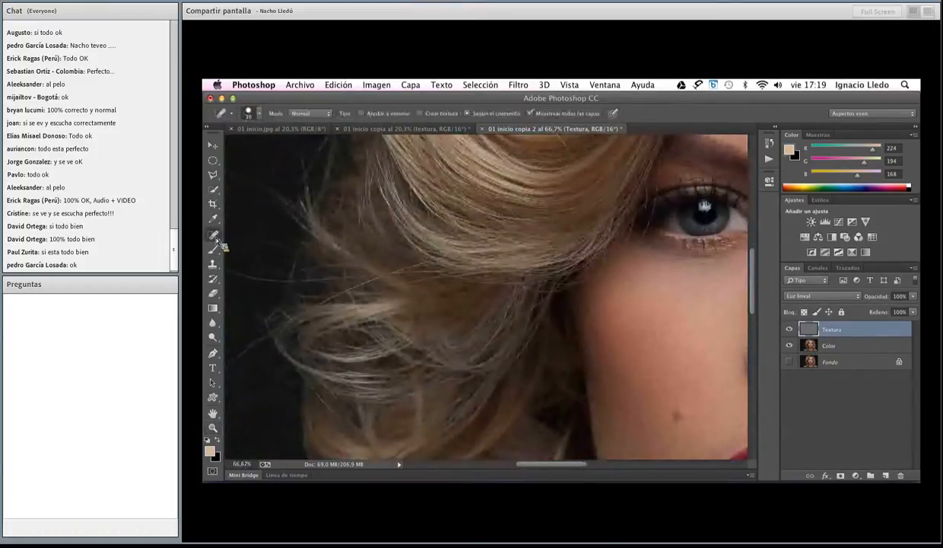
pyautogui.moveTo(679, 417); pyautogui.dragTo(681, 423)
pyautogui.click(531, 114)
pyautogui.click(676, 415)
pyautogui.click(677, 423)
# View the Color layer without Textura, show Textura again, and add an empty layer directly above Color
pyautogui.scroll(-10, 691, 395)
pyautogui.hscroll(5, 691, 395)
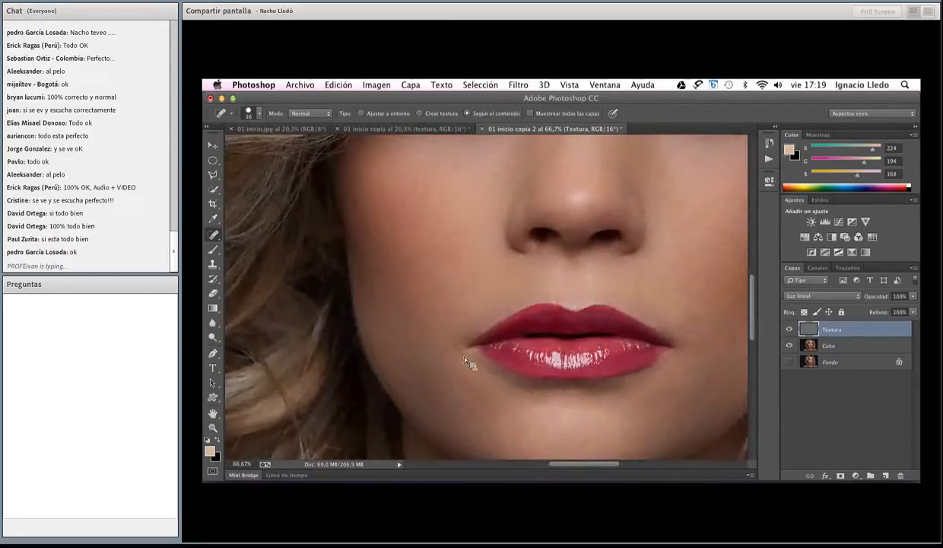
pyautogui.scroll(-2, 578, 388)
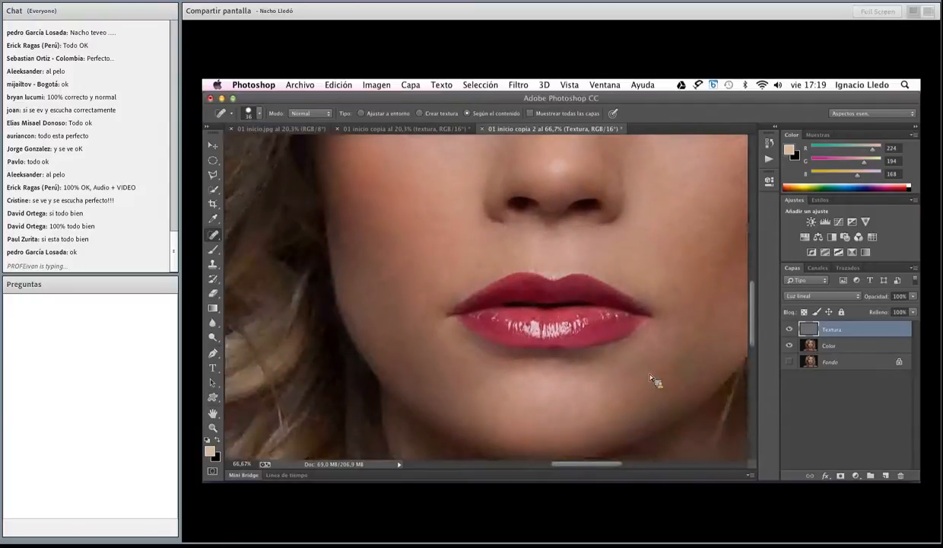
pyautogui.scroll(3, 651, 378)
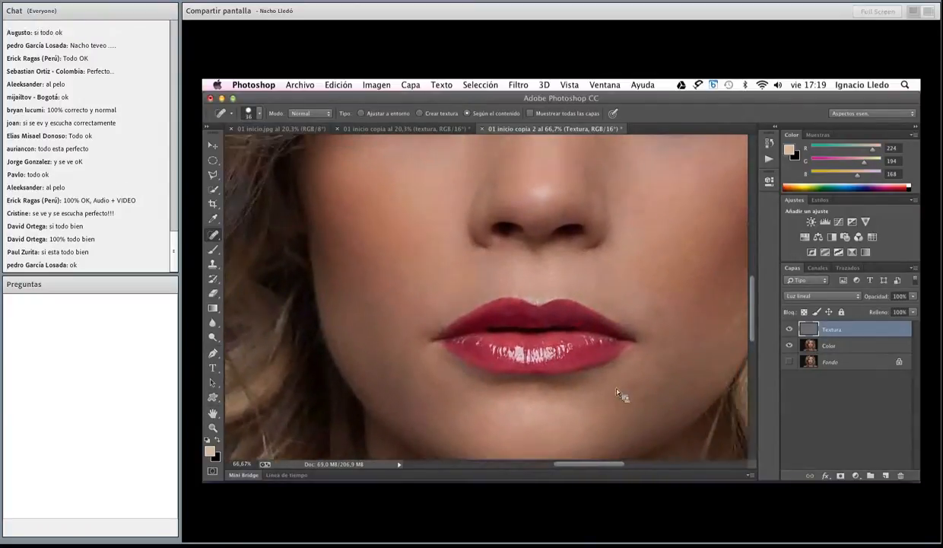
pyautogui.scroll(8, 617, 392)
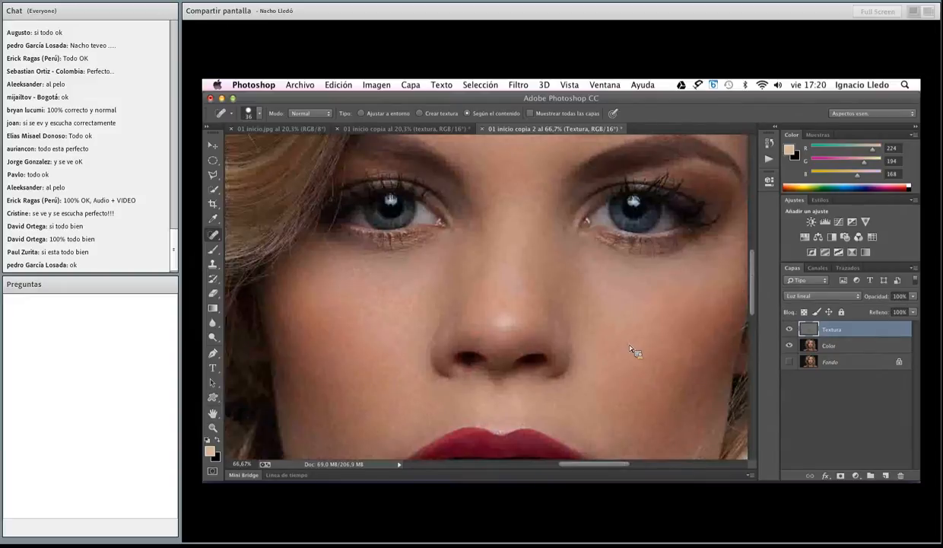
pyautogui.click(789, 329)
pyautogui.click(832, 347)
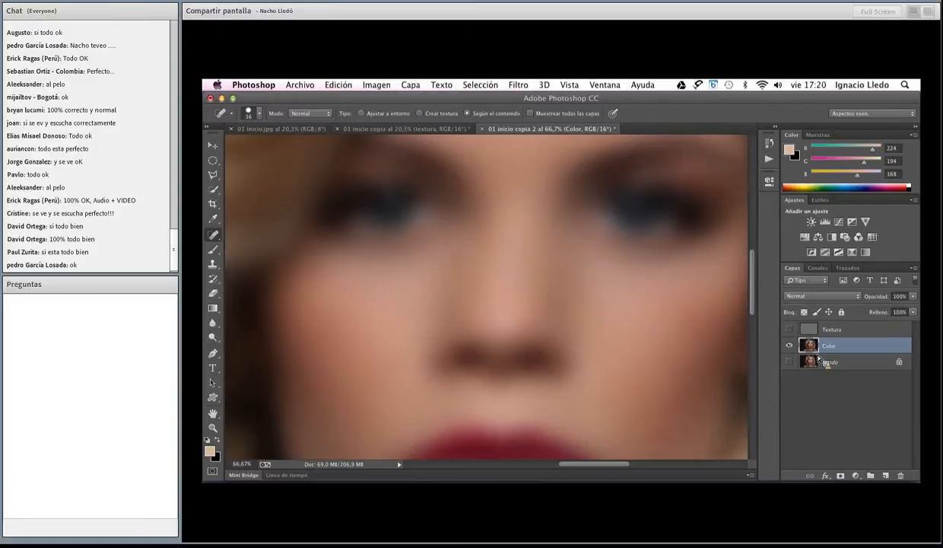
pyautogui.click(790, 330)
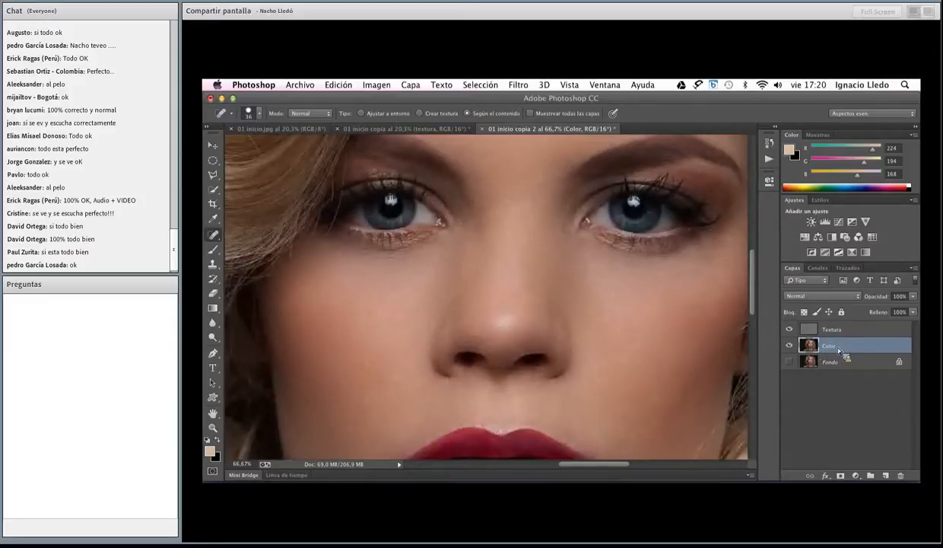
pyautogui.click(886, 476)
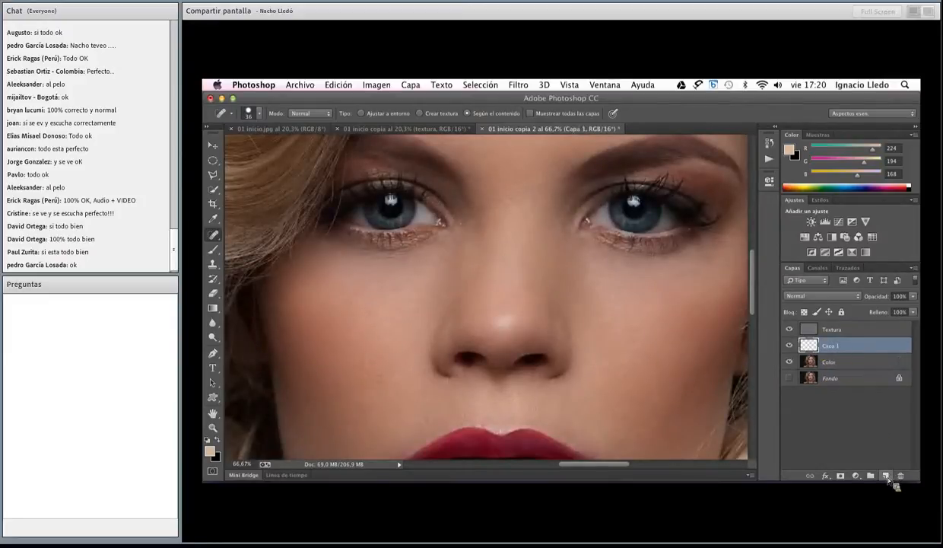
# Sample the nose's skin tone and brush over the nose-tip shine on Capa 1 at 12% opacity and 26% flow
pyautogui.click(213, 248)
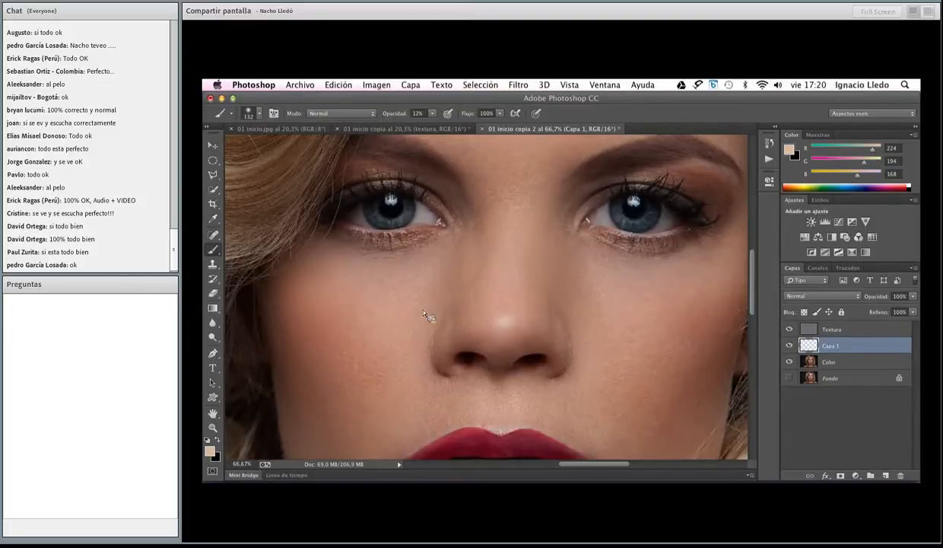
pyautogui.keyDown('alt'); pyautogui.click(519, 311); pyautogui.keyUp('alt')
pyautogui.moveTo(475, 116); pyautogui.dragTo(438, 120)
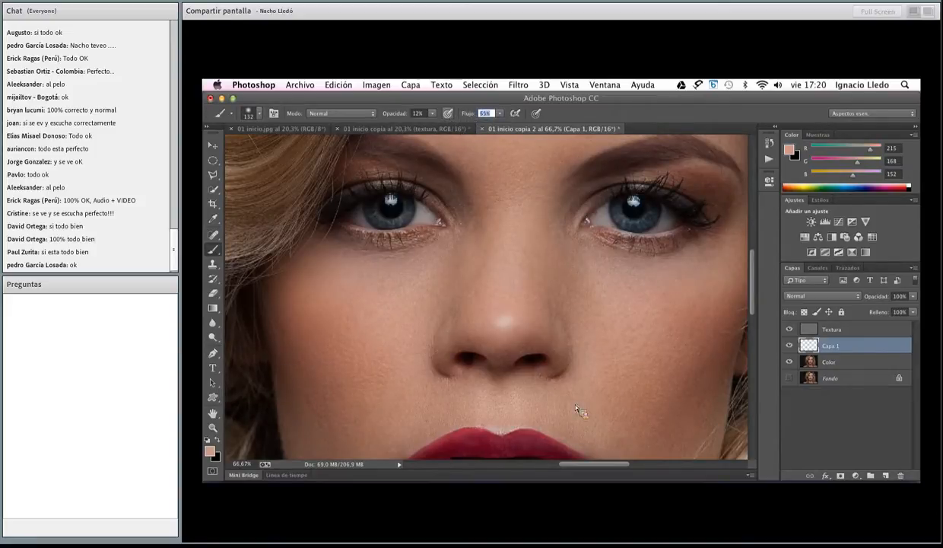
pyautogui.moveTo(506, 324)
pyautogui.mouseDown()
pyautogui.moveTo(505, 315)
pyautogui.moveTo(527, 325)
pyautogui.moveTo(502, 314)
pyautogui.mouseUp()
pyautogui.click(789, 345)
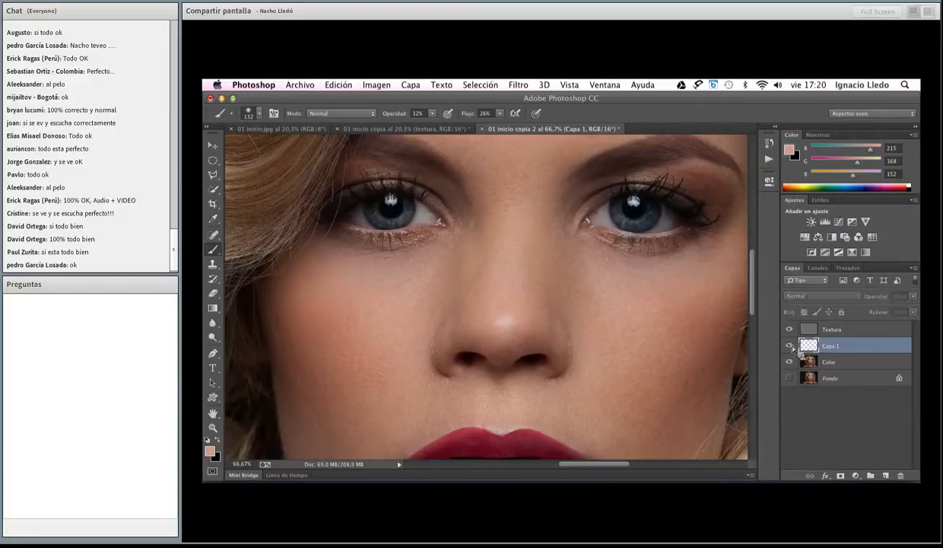
pyautogui.moveTo(534, 324); pyautogui.dragTo(521, 323)
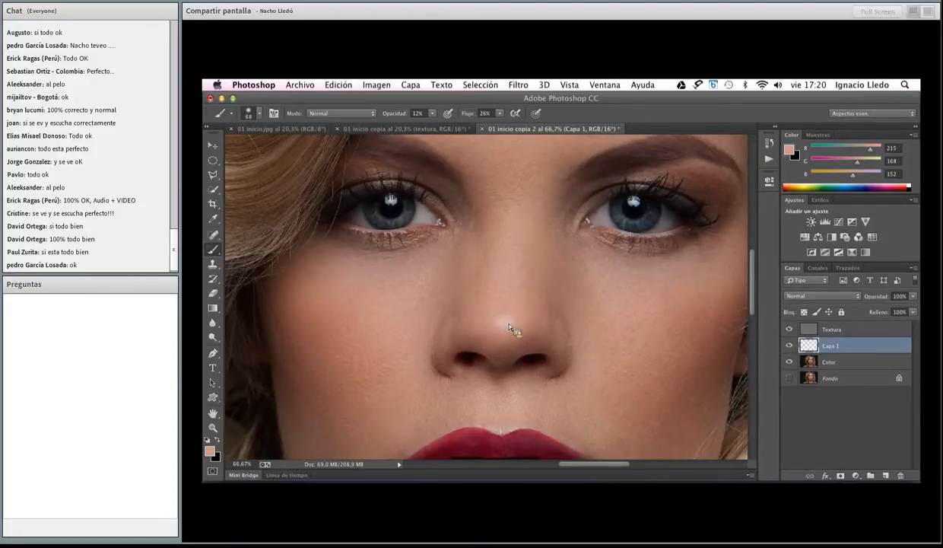
# Set the brush to 100% opacity and 7% flow for the nose highlight, and compare the portrait with Capa 1 hidden and shown
pyautogui.moveTo(393, 113)
pyautogui.mouseDown()
pyautogui.moveTo(522, 116)
pyautogui.moveTo(452, 120)
pyautogui.mouseUp()
pyautogui.click(789, 346)
pyautogui.click(789, 346)
pyautogui.click(789, 346)
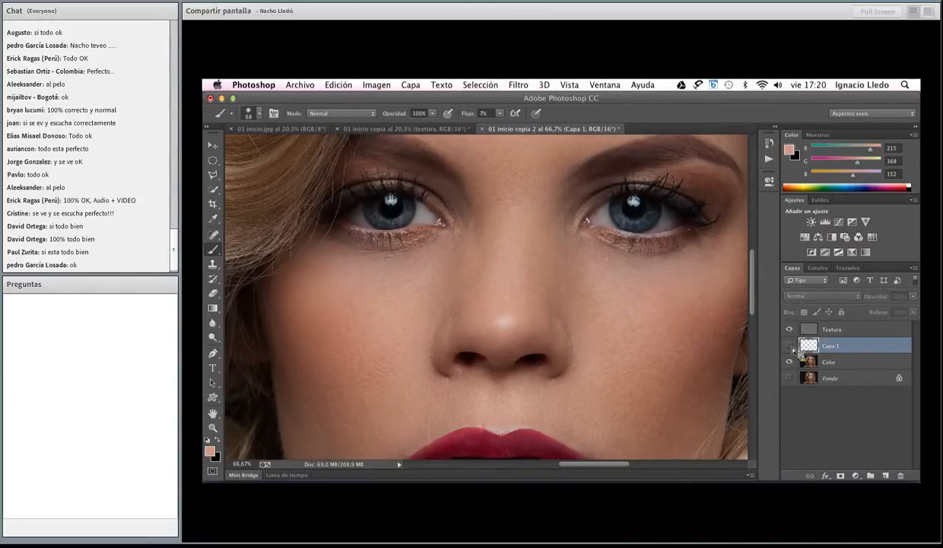
pyautogui.click(791, 347)
pyautogui.click(790, 347)
# Sample a darker skin tone from the nose, paint over its tip highlight, and compare with Capa 1 hidden and shown
pyautogui.keyDown('alt'); pyautogui.click(524, 313); pyautogui.keyUp('alt')
pyautogui.click(790, 347)
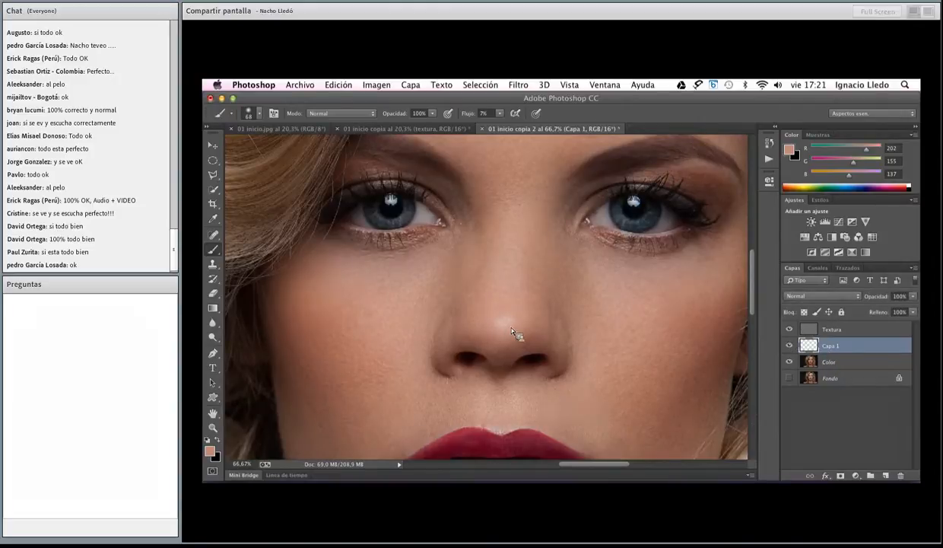
pyautogui.click(790, 347)
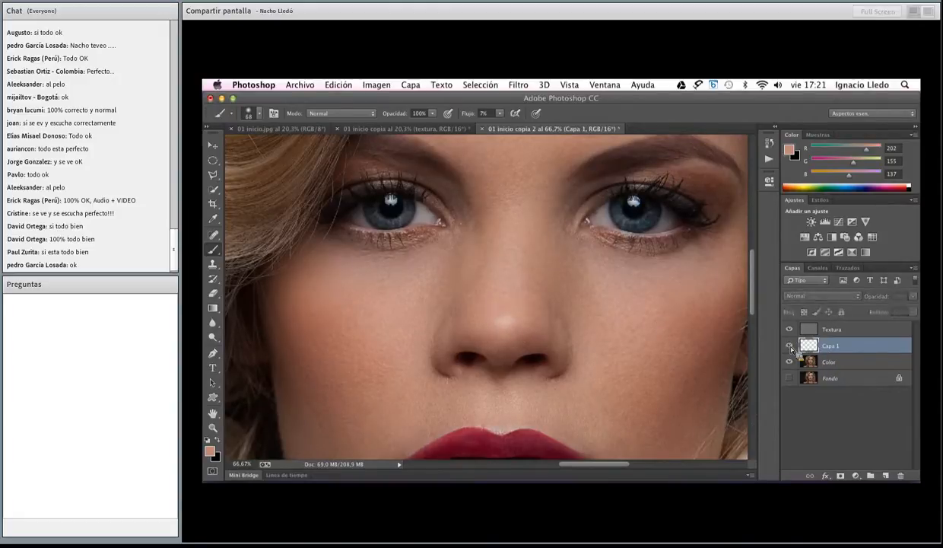
pyautogui.click(790, 347)
pyautogui.click(790, 347)
pyautogui.click(790, 347)
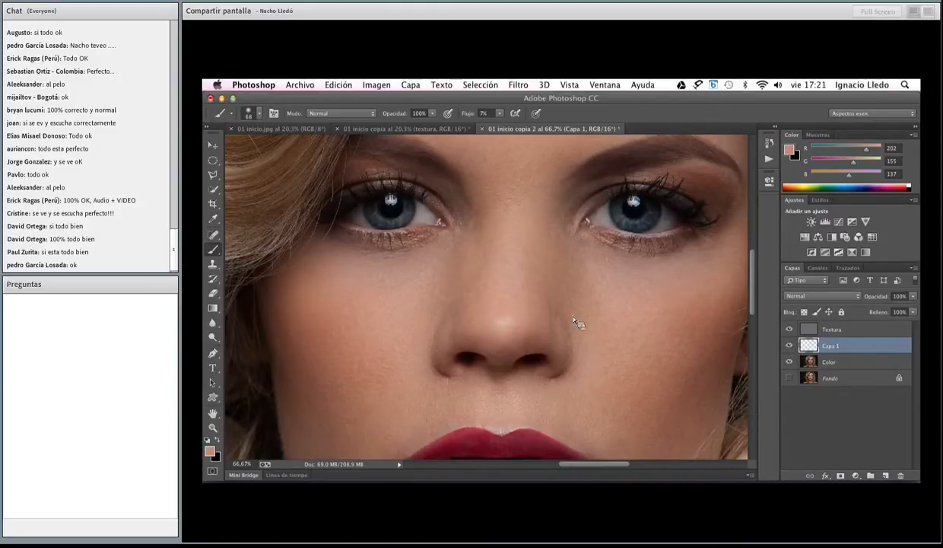
# Sample the cheek's skin tone, paint under both eyes on Capa 1 with a size 128 brush, and compare with the layer hidden and shown
pyautogui.keyDown('alt'); pyautogui.click(341, 319); pyautogui.keyUp('alt')
pyautogui.moveTo(337, 308); pyautogui.dragTo(349, 309)
pyautogui.moveTo(360, 280)
pyautogui.mouseDown()
pyautogui.moveTo(437, 274)
pyautogui.moveTo(379, 321)
pyautogui.moveTo(356, 312)
pyautogui.moveTo(341, 272)
pyautogui.moveTo(442, 278)
pyautogui.mouseUp()
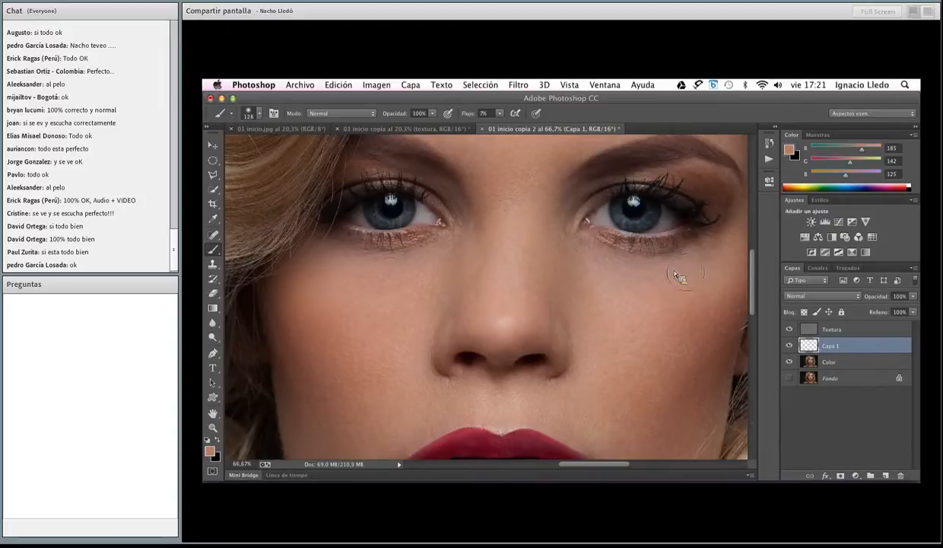
pyautogui.moveTo(694, 274)
pyautogui.mouseDown()
pyautogui.moveTo(601, 258)
pyautogui.moveTo(639, 272)
pyautogui.moveTo(617, 272)
pyautogui.moveTo(610, 293)
pyautogui.mouseUp()
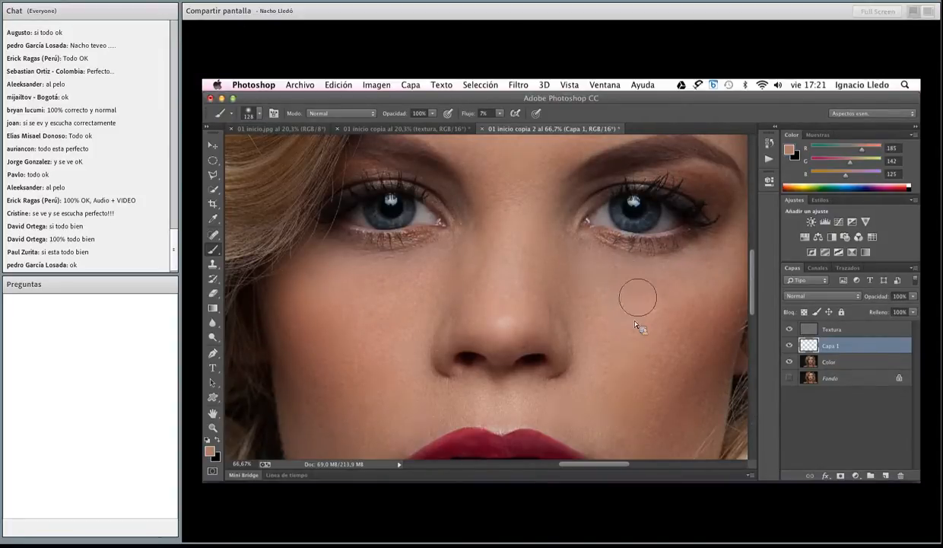
pyautogui.click(790, 346)
pyautogui.click(790, 346)
pyautogui.click(789, 347)
pyautogui.click(793, 349)
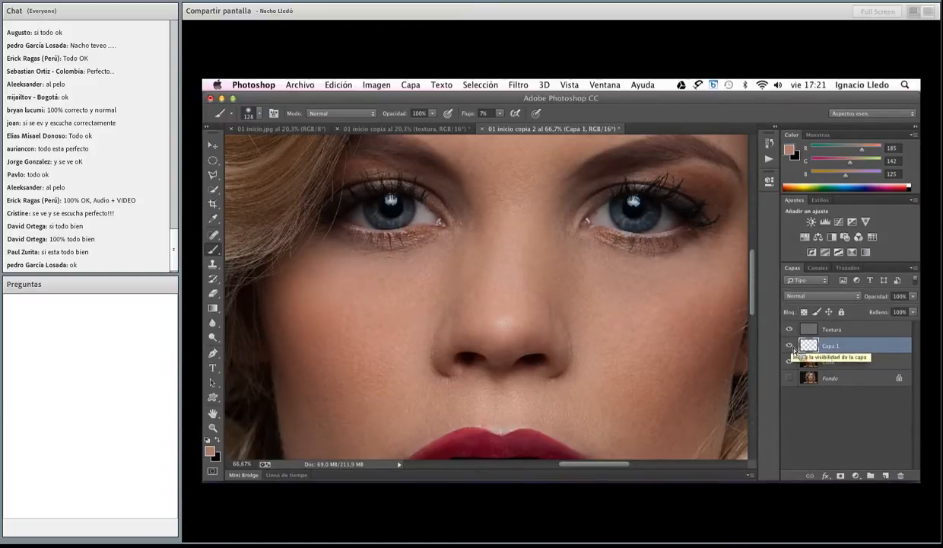
pyautogui.click(794, 350)
pyautogui.click(794, 350)
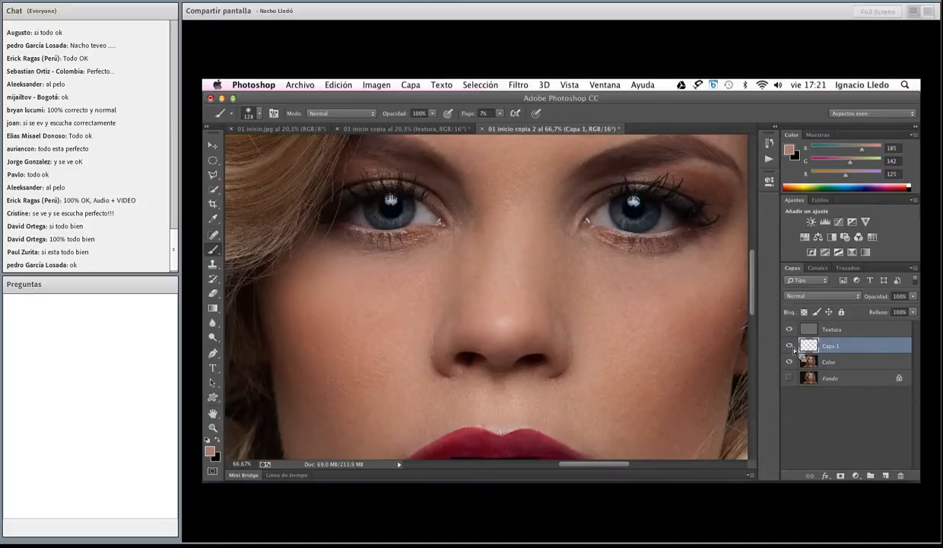
# Sample the lip red, paint over the lip highlights on Capa 1 with a size 68 brush, and compare with the layer hidden and shown
pyautogui.scroll(-8, 621, 394)
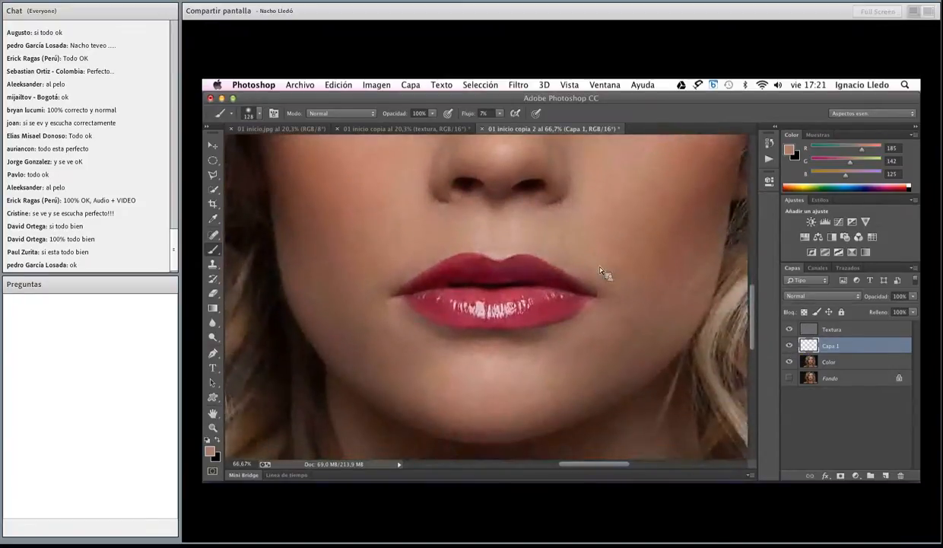
pyautogui.keyDown('alt'); pyautogui.click(441, 310); pyautogui.keyUp('alt')
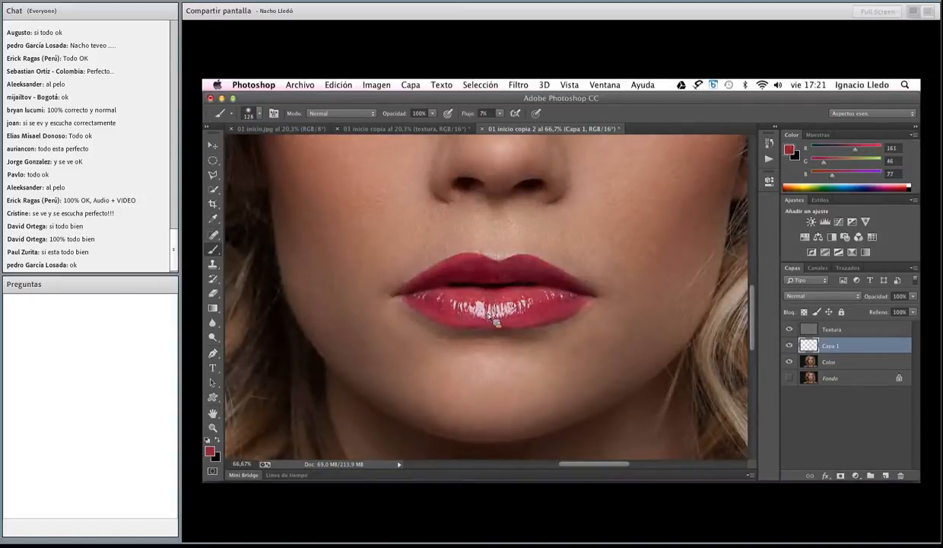
pyautogui.moveTo(487, 322)
pyautogui.mouseDown()
pyautogui.moveTo(554, 312)
pyautogui.moveTo(518, 306)
pyautogui.moveTo(531, 294)
pyautogui.moveTo(452, 302)
pyautogui.moveTo(472, 316)
pyautogui.moveTo(512, 297)
pyautogui.moveTo(479, 272)
pyautogui.moveTo(483, 281)
pyautogui.moveTo(420, 287)
pyautogui.mouseUp()
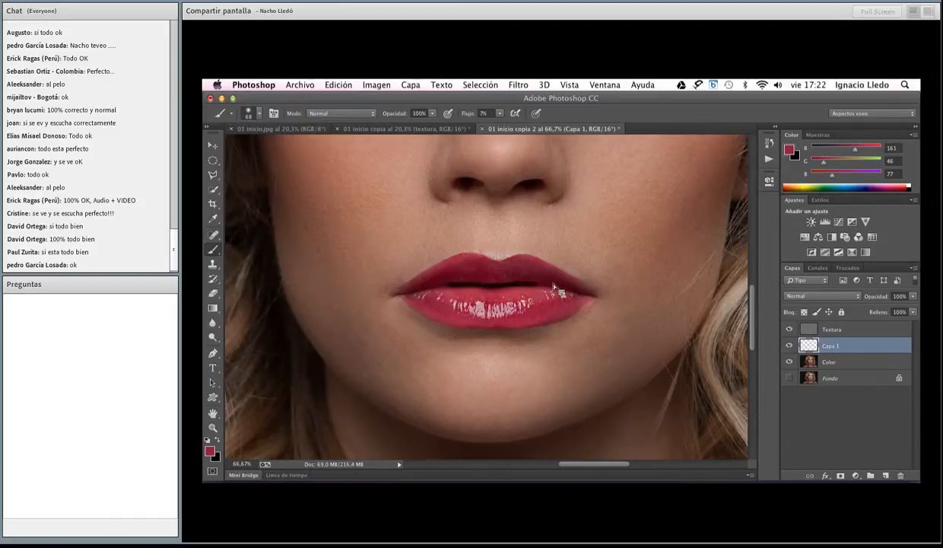
pyautogui.moveTo(553, 283)
pyautogui.mouseDown()
pyautogui.moveTo(535, 286)
pyautogui.moveTo(571, 289)
pyautogui.mouseUp()
pyautogui.click(790, 345)
pyautogui.click(790, 346)
pyautogui.click(789, 346)
pyautogui.click(790, 345)
pyautogui.click(790, 345)
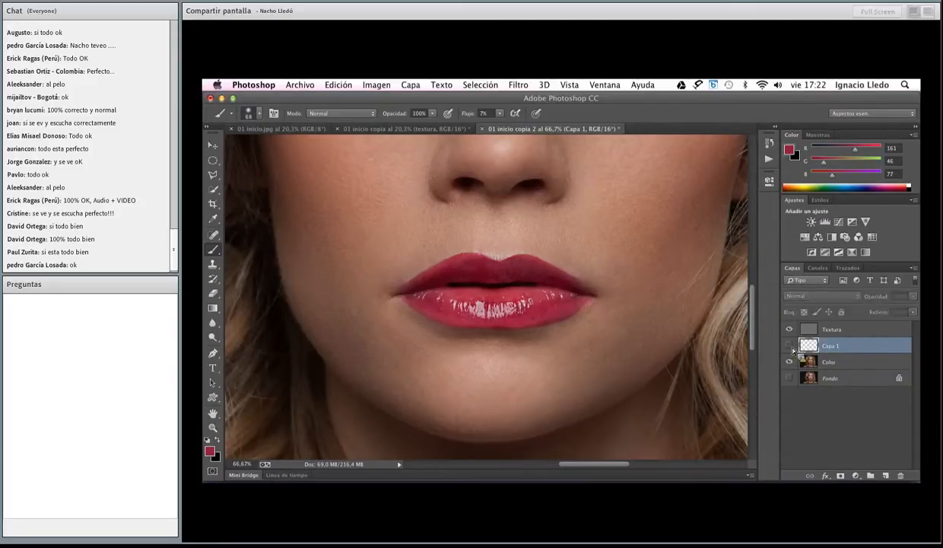
pyautogui.click(790, 346)
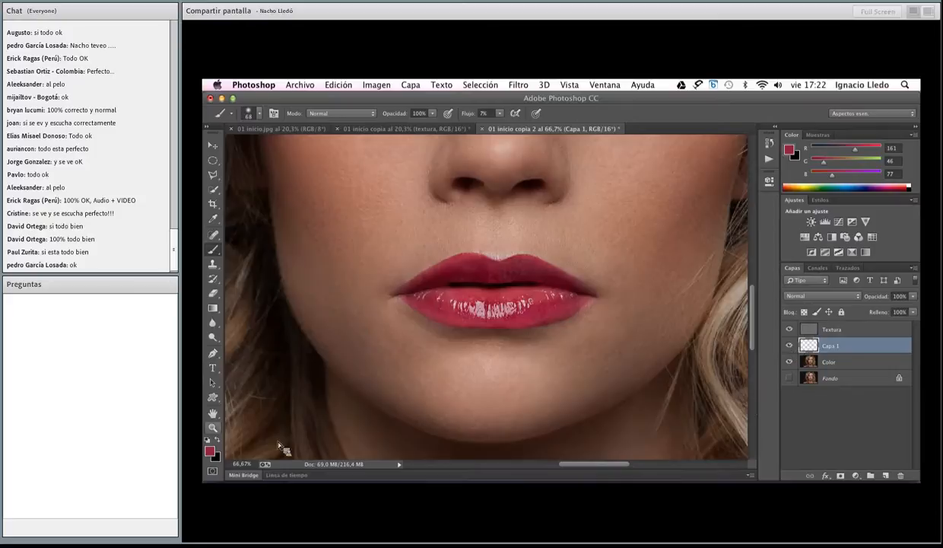
# Fit the whole portrait in view and hide the Capa 1 layer
pyautogui.click(213, 427)
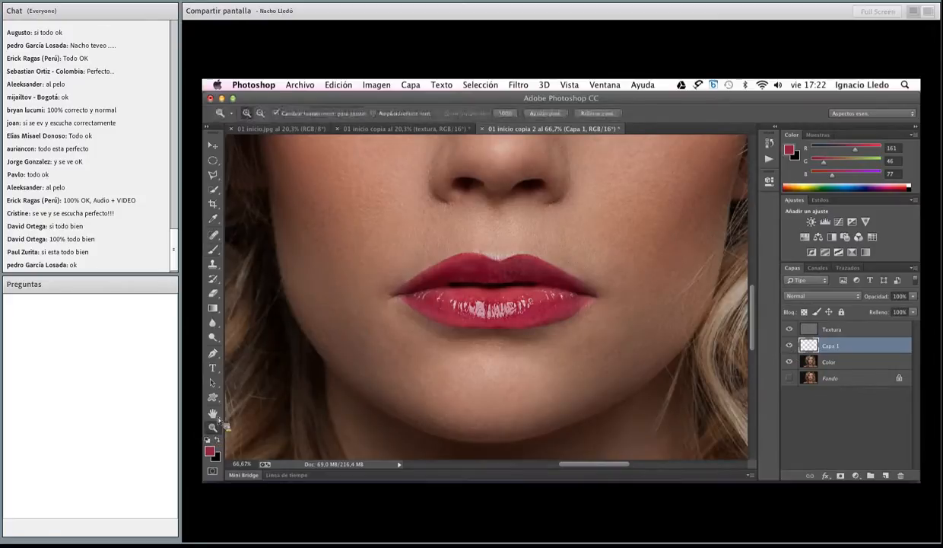
pyautogui.doubleClick(216, 417)
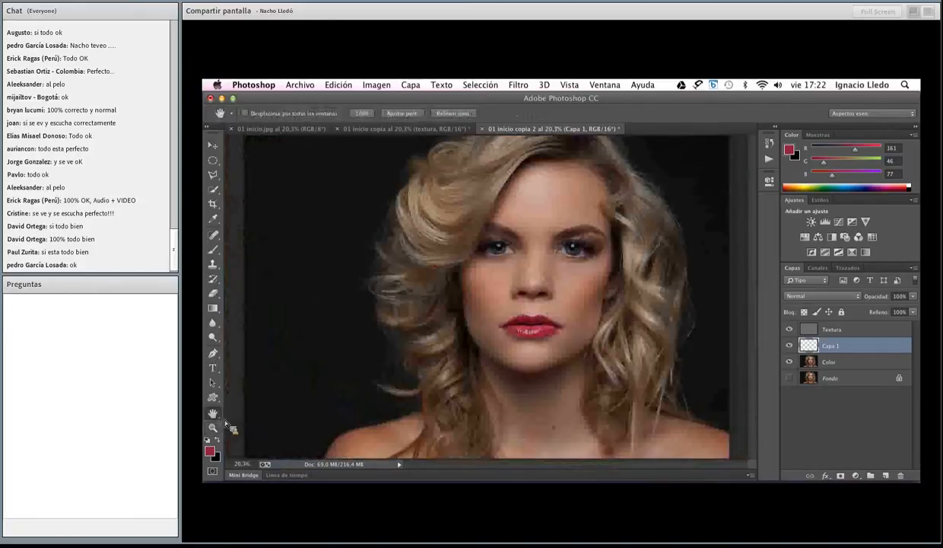
pyautogui.click(789, 346)
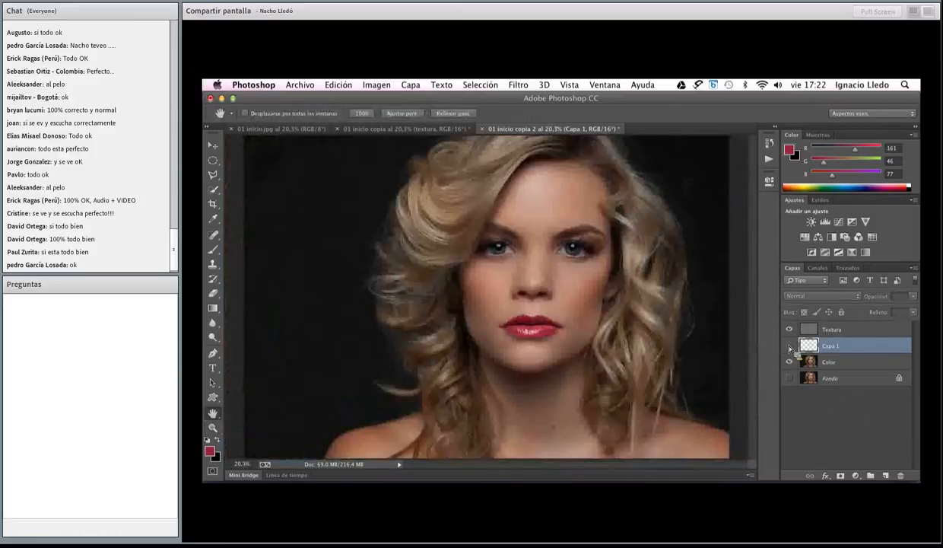
# Add an Invert adjustment layer directly above Color, close its properties, and compare the portrait with it hidden and shown
pyautogui.click(833, 363)
pyautogui.moveTo(837, 364)
pyautogui.mouseDown()
pyautogui.moveTo(847, 371)
pyautogui.moveTo(833, 371)
pyautogui.mouseUp()
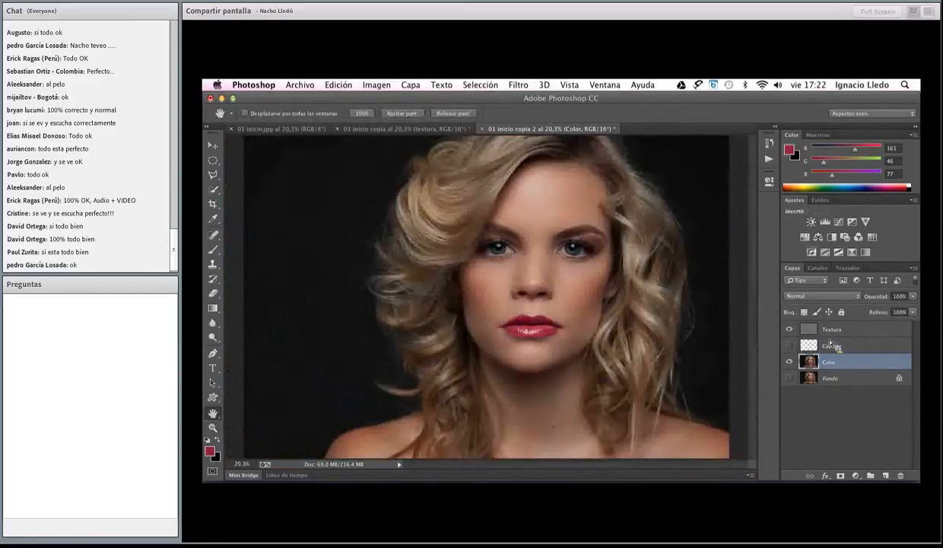
pyautogui.click(812, 252)
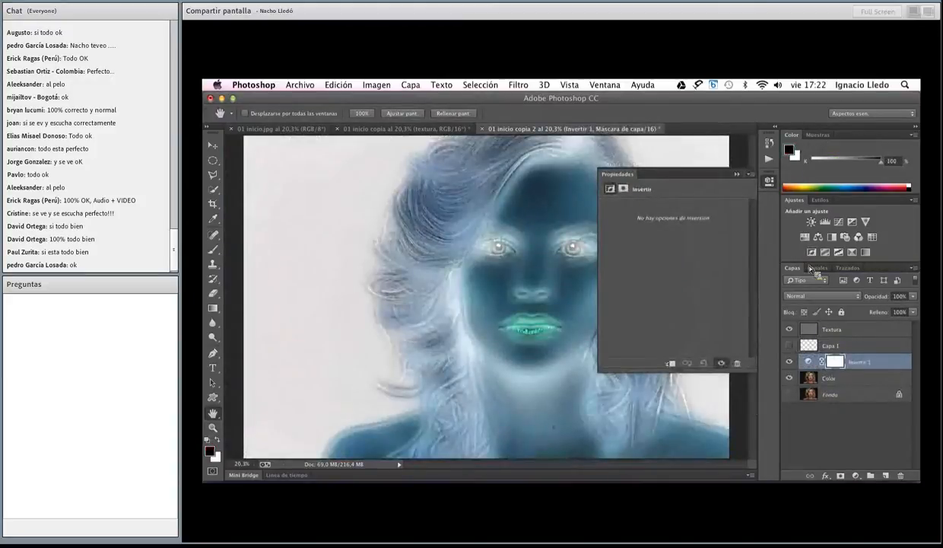
pyautogui.click(771, 183)
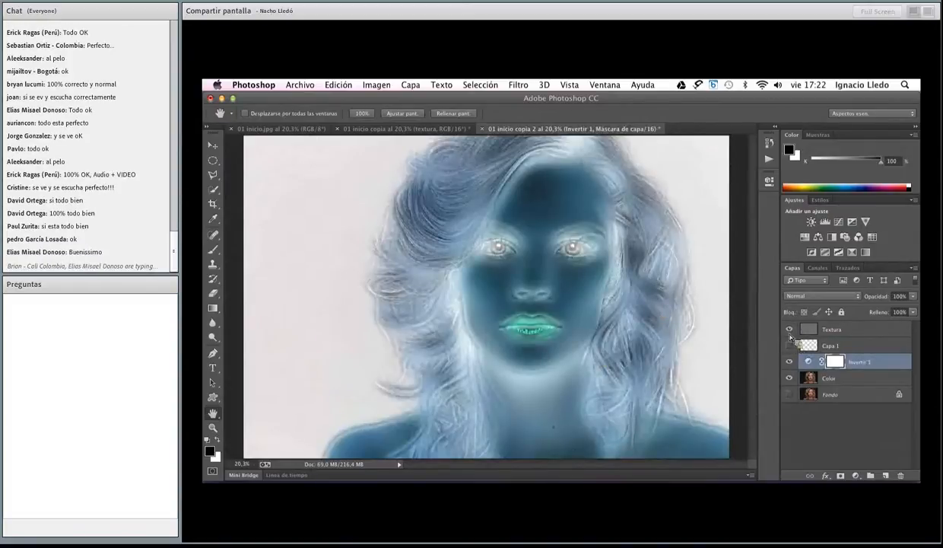
pyautogui.click(790, 362)
pyautogui.click(790, 363)
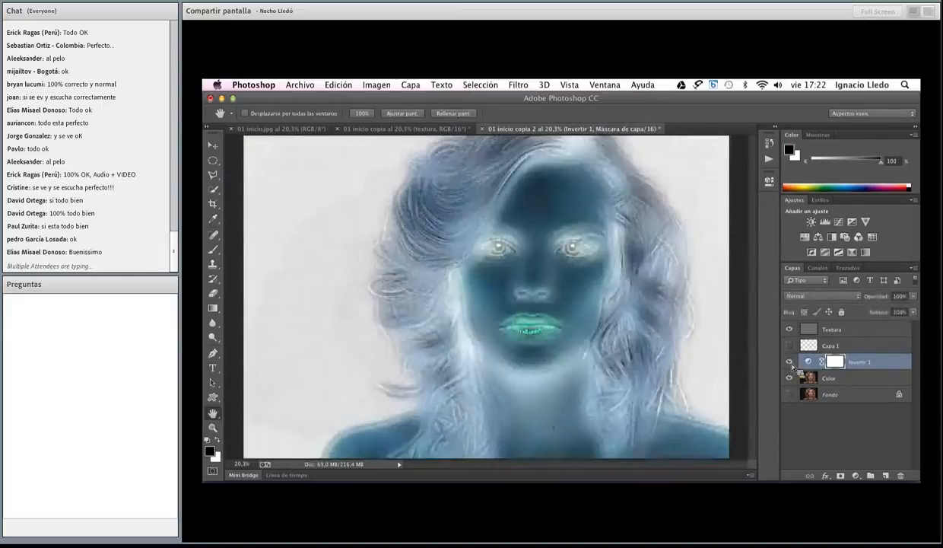
# Move the Invertir 1 layer above Textura to compare its effect, return it directly above Color, and hide it
pyautogui.moveTo(846, 359); pyautogui.dragTo(852, 329)
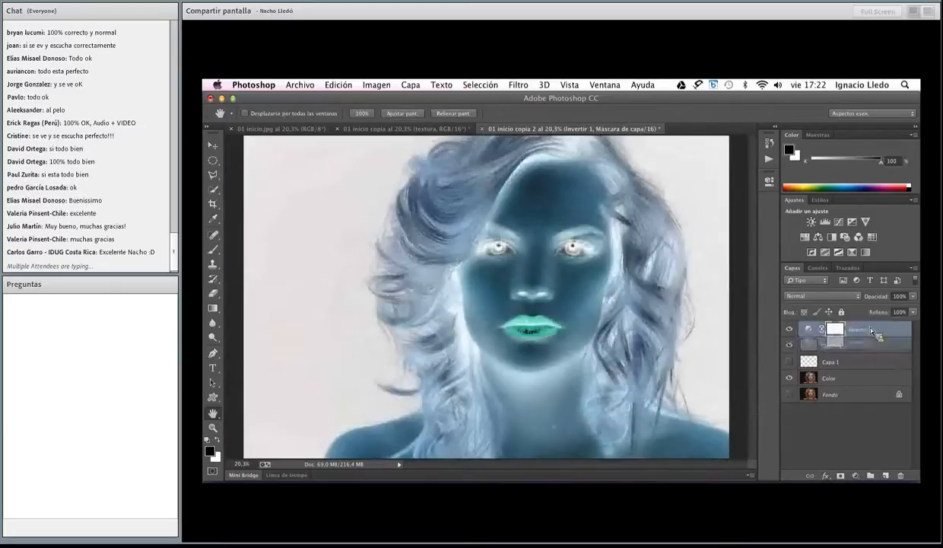
pyautogui.moveTo(872, 329); pyautogui.dragTo(871, 368)
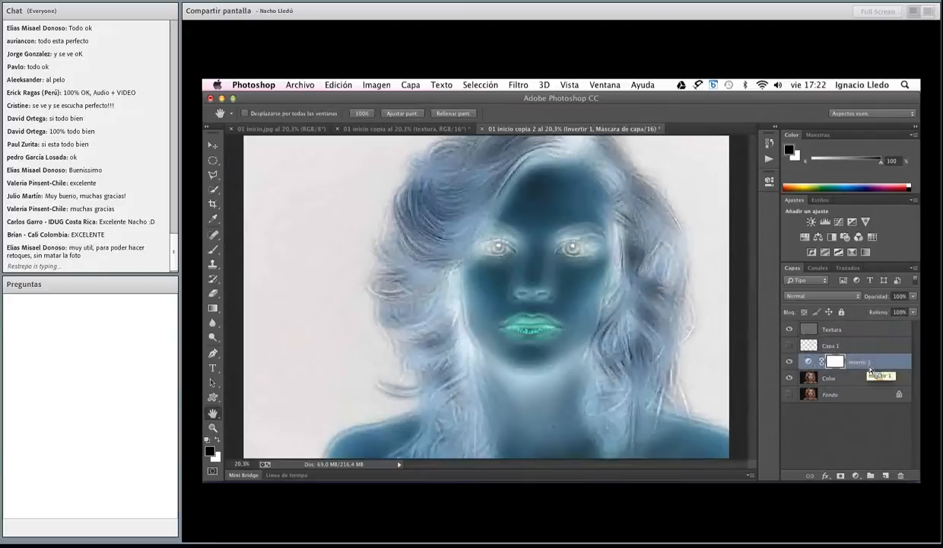
pyautogui.click(789, 364)
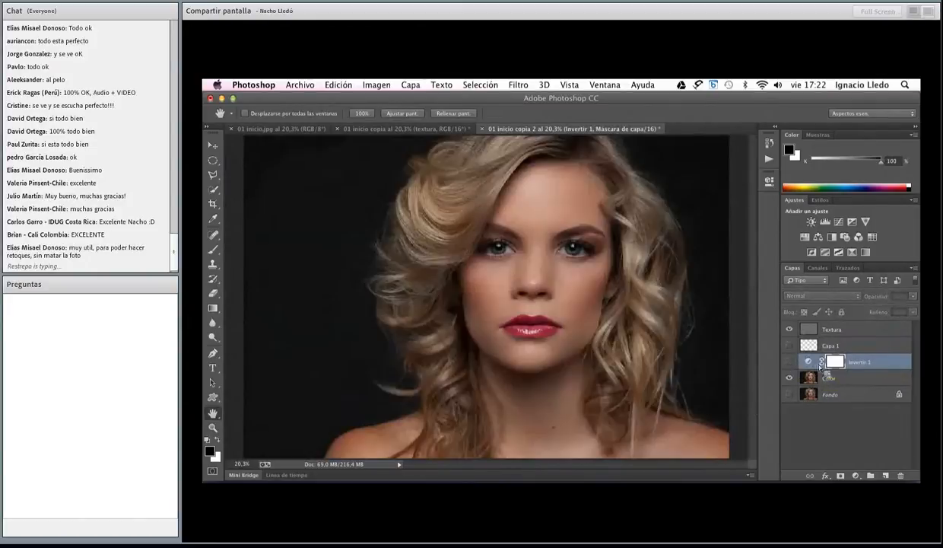
# Add a Curves adjustment layer above Invertir 1, shape a contrast S-curve with darker shadows and lighter highlights, and close its properties
pyautogui.click(840, 222)
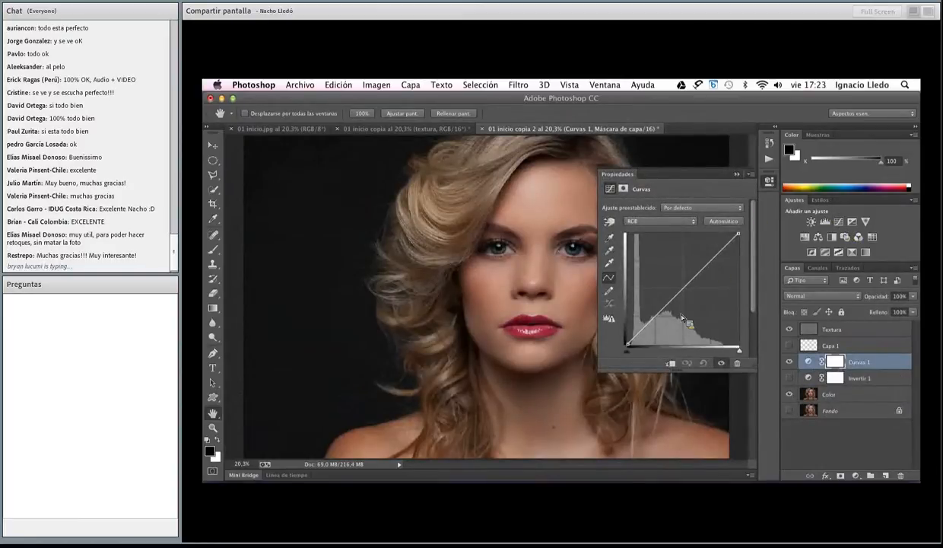
pyautogui.moveTo(656, 321); pyautogui.dragTo(661, 326)
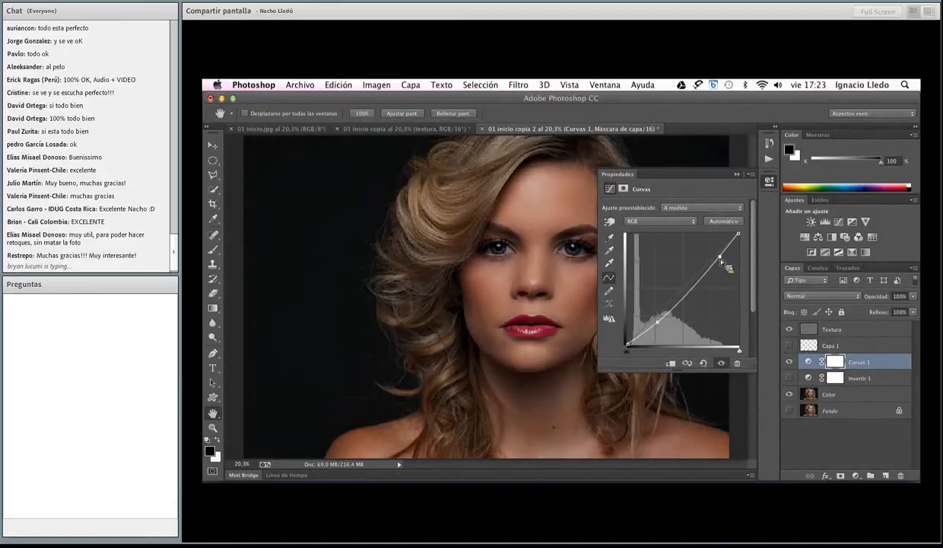
pyautogui.moveTo(717, 259); pyautogui.dragTo(716, 254)
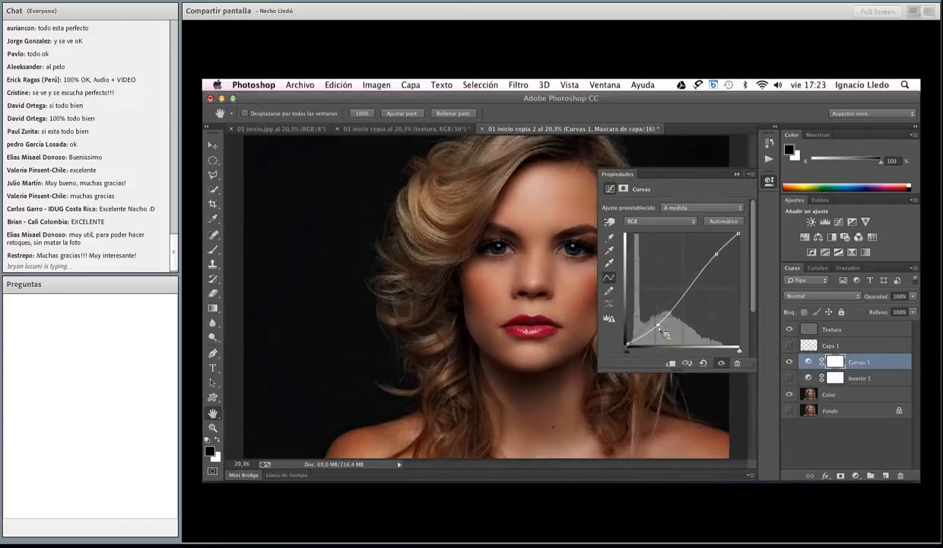
pyautogui.click(770, 181)
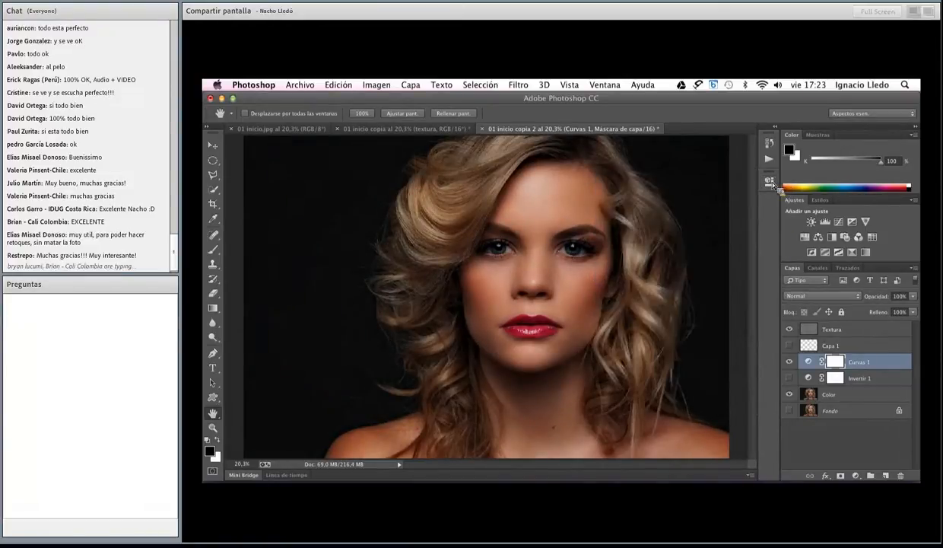
# Move the Curvas 1 layer above Textura to compare its effect, and return it below Textura, directly above Color
pyautogui.moveTo(855, 358); pyautogui.dragTo(876, 329)
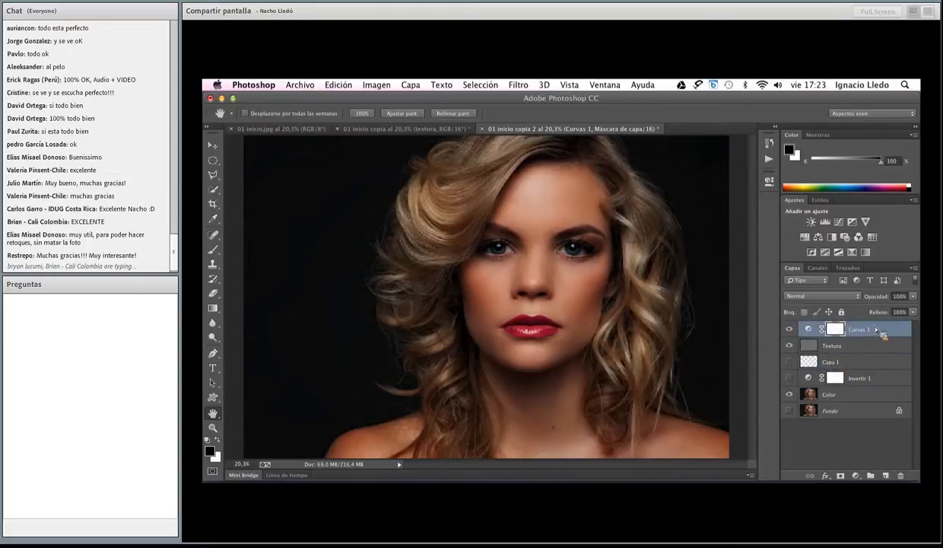
pyautogui.moveTo(875, 328); pyautogui.dragTo(873, 386)
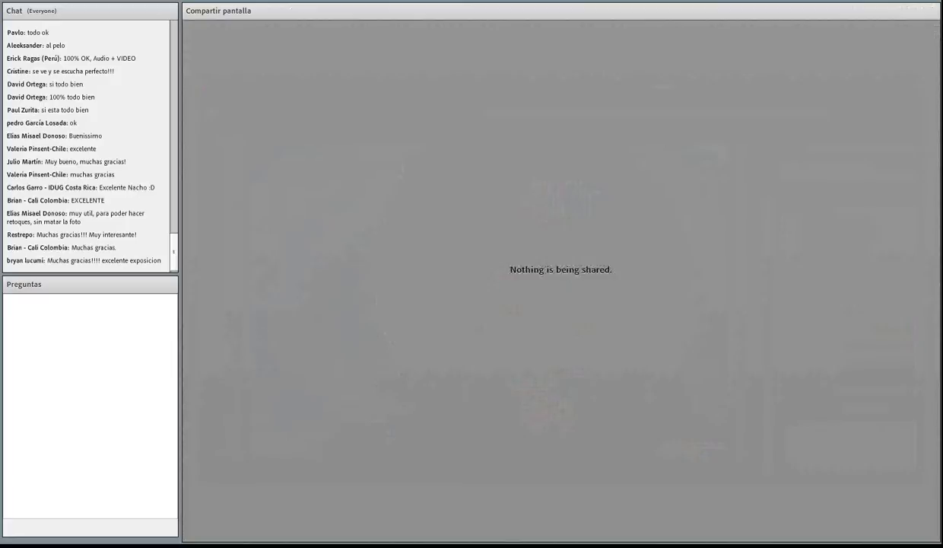
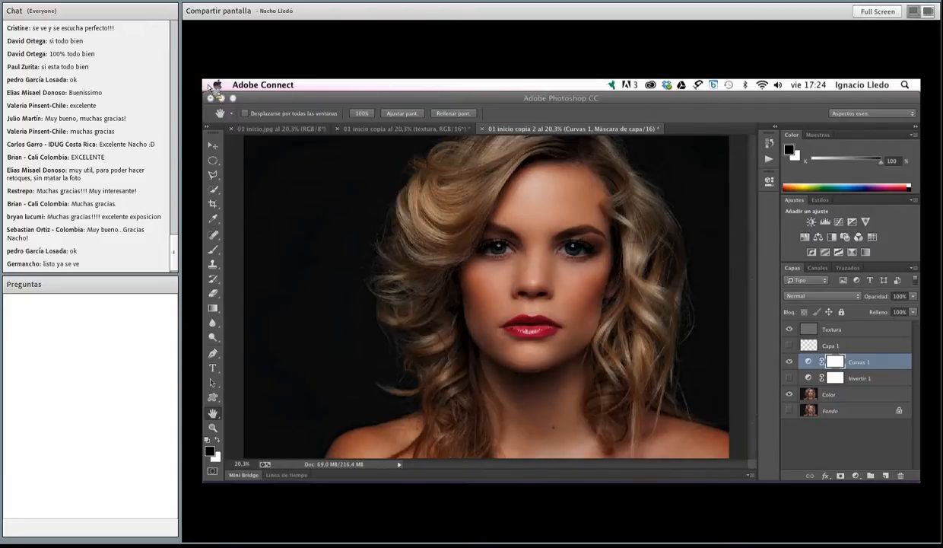
# Switch to Adobe Bridge and browse from Escritorio through the Connect folder to archivos_base
pyautogui.click(455, 477)
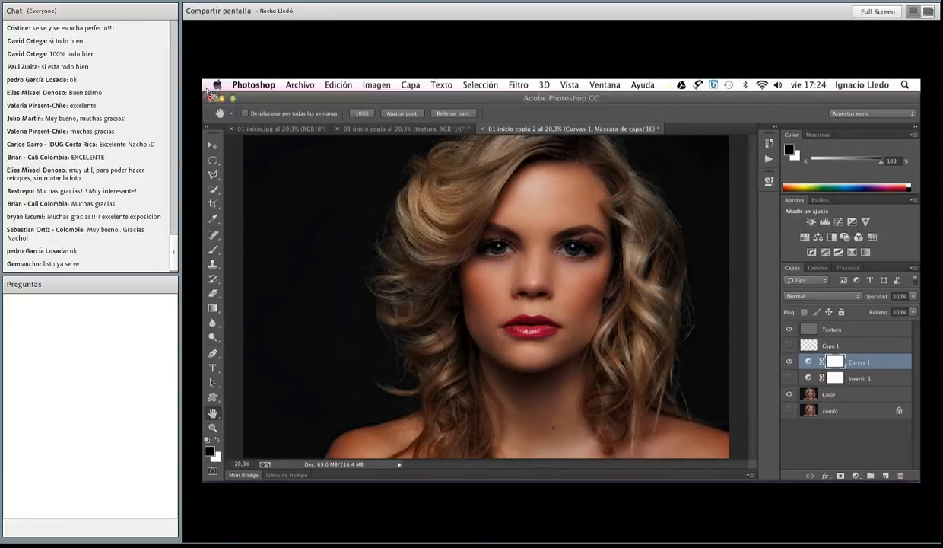
pyautogui.moveTo(457, 482)
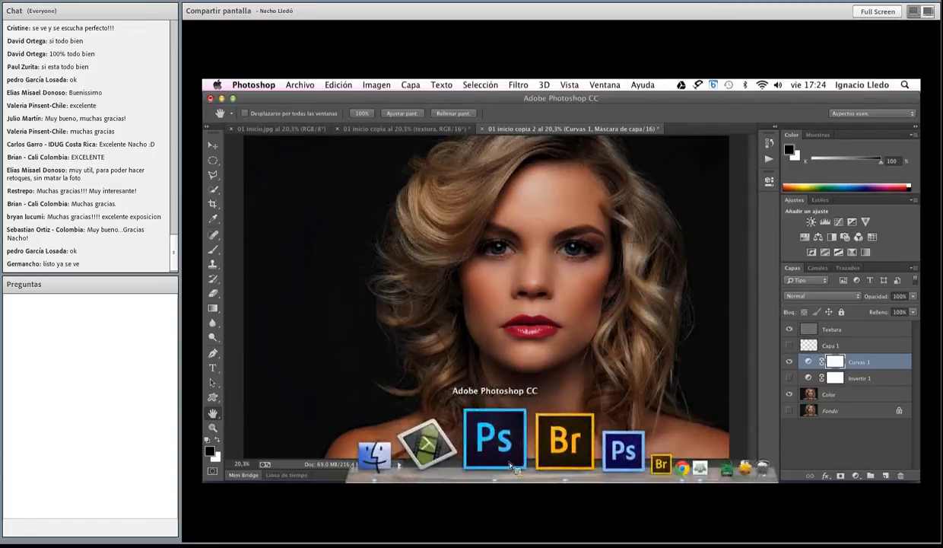
pyautogui.click(525, 465)
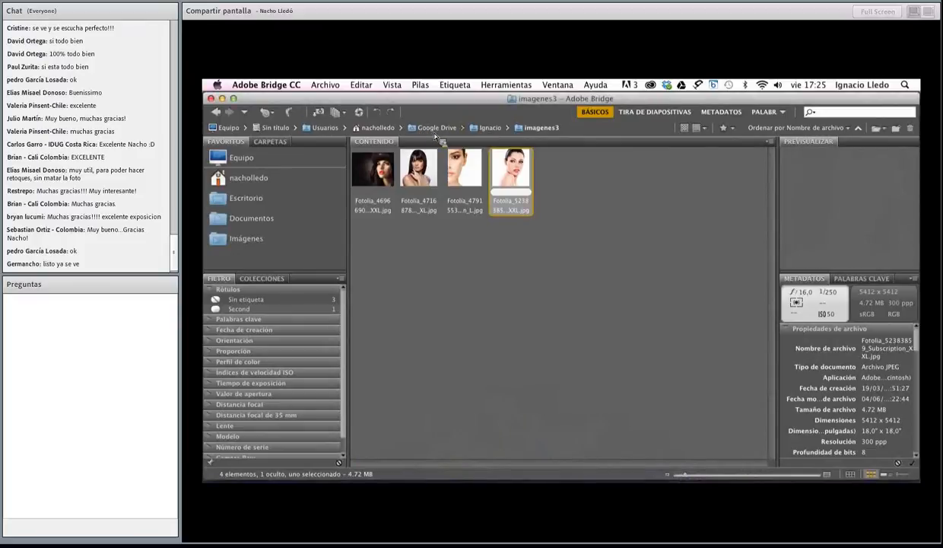
pyautogui.click(436, 130)
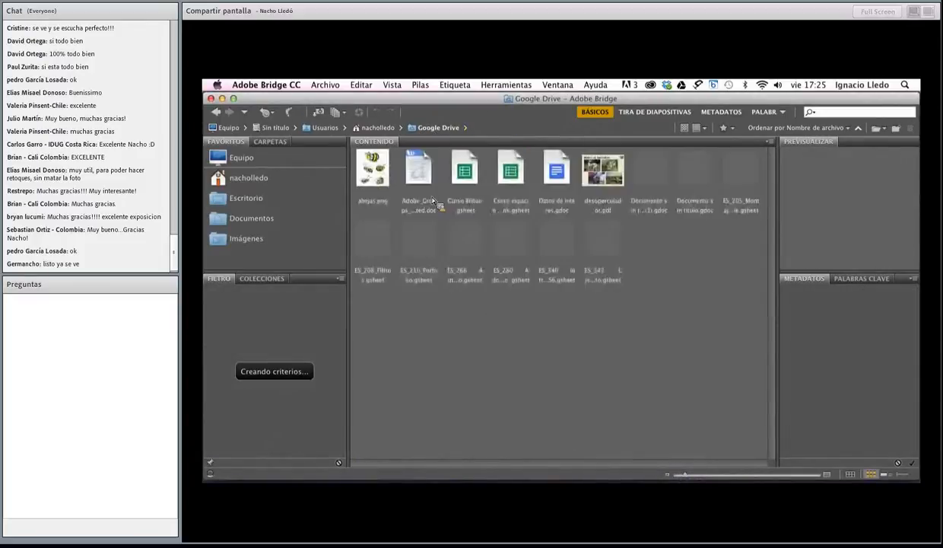
pyautogui.click(384, 128)
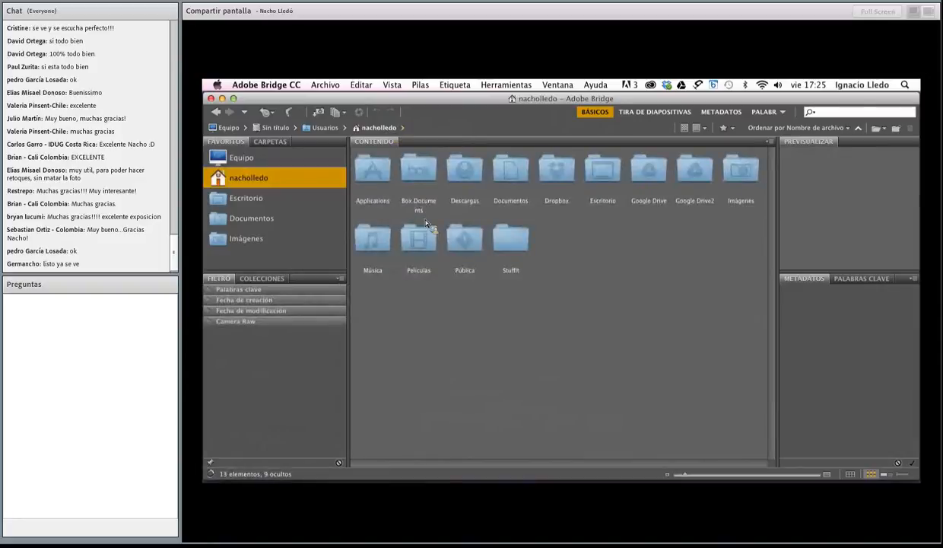
pyautogui.click(250, 201)
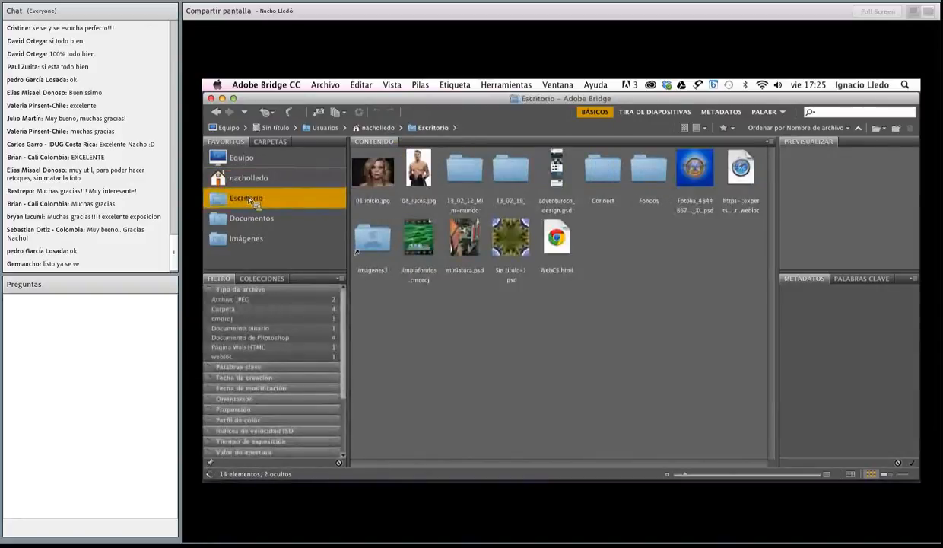
pyautogui.doubleClick(605, 173)
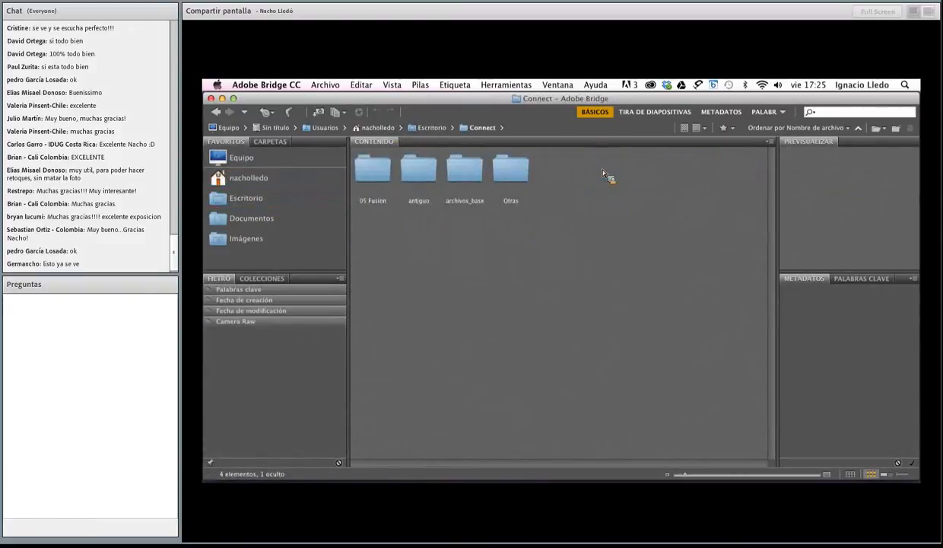
pyautogui.click(467, 173)
pyautogui.doubleClick(467, 174)
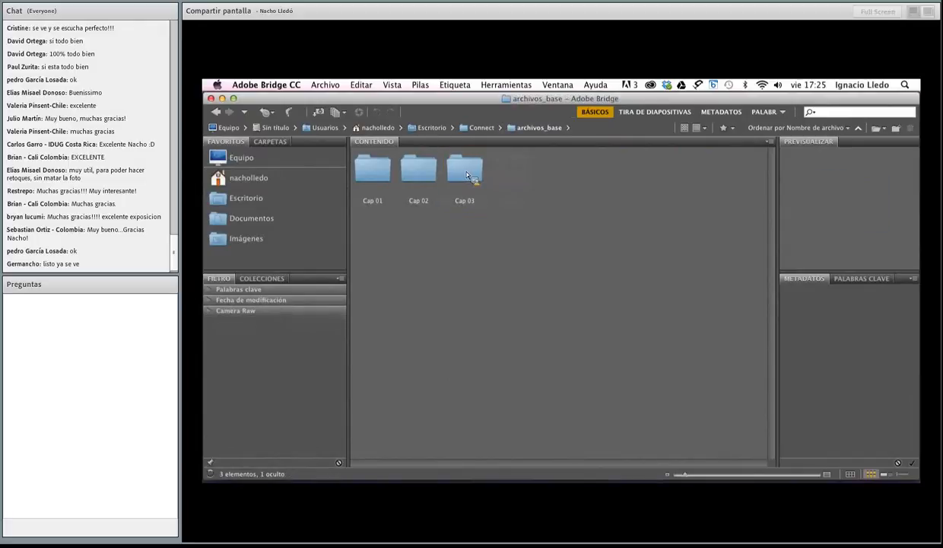
# Look inside the Cap 02 folder, return to archivos_base, and open 01_sombra.jpg from Cap 01 in Photoshop
pyautogui.click(417, 172)
pyautogui.doubleClick(415, 174)
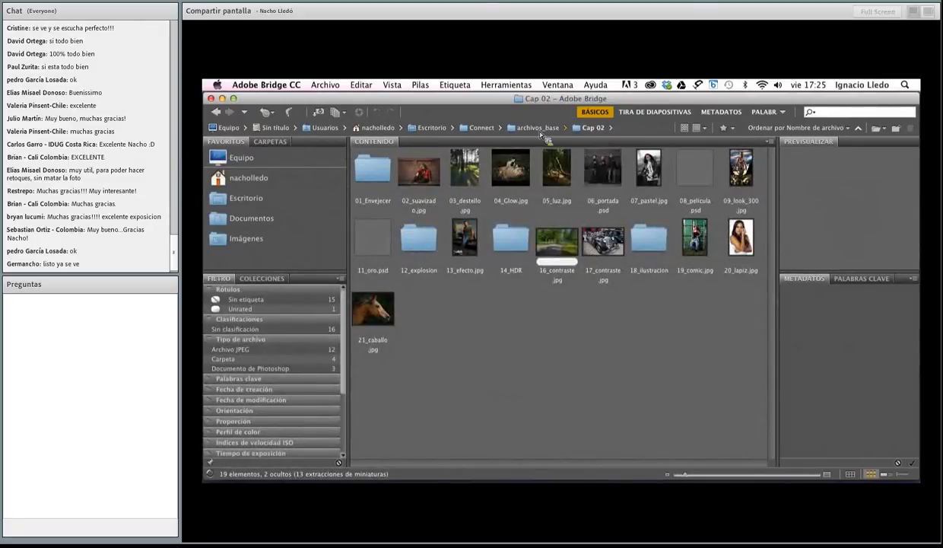
pyautogui.click(538, 128)
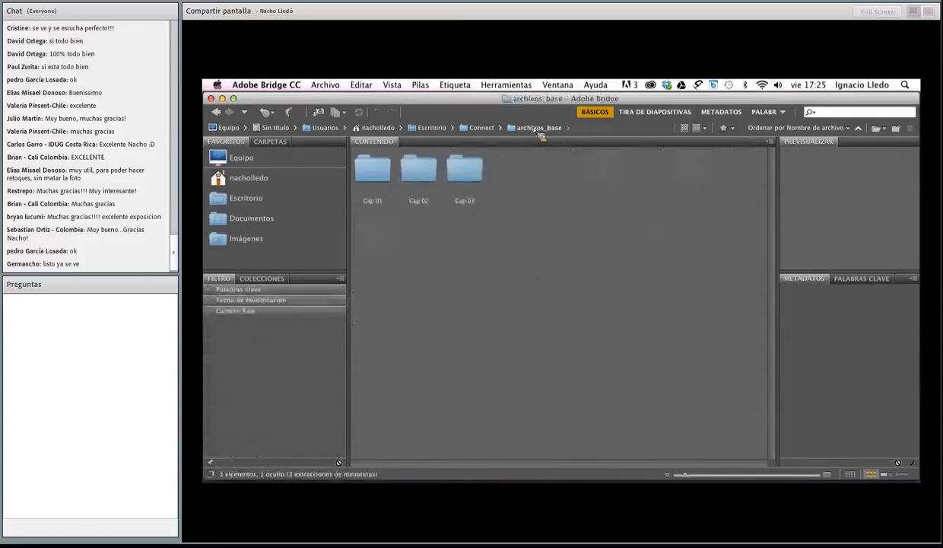
pyautogui.doubleClick(371, 169)
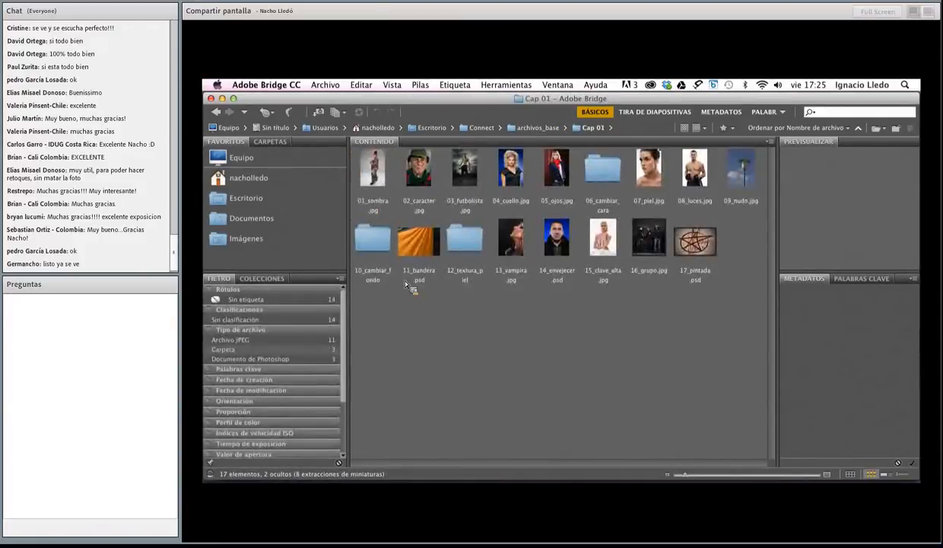
pyautogui.click(384, 178)
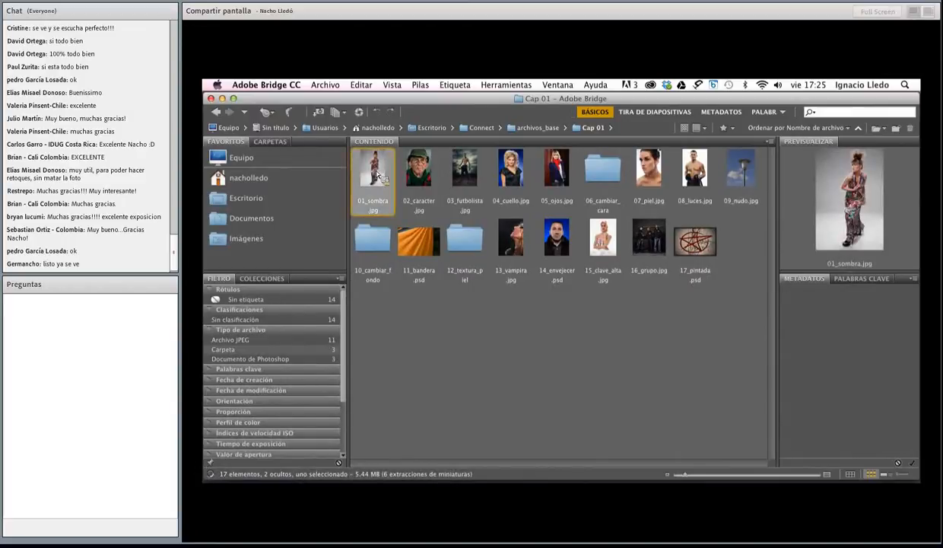
pyautogui.press('super+Tab')
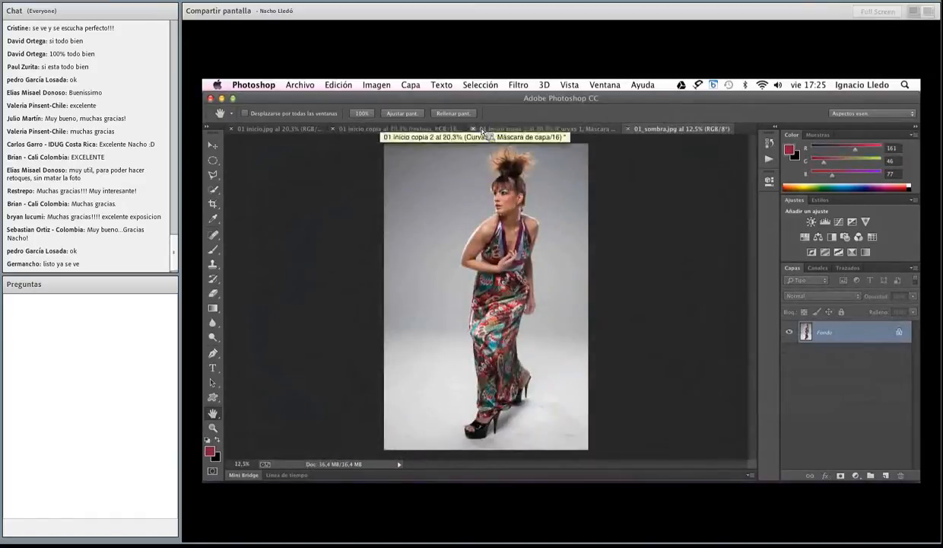
# Close 01 inicio copia 2 and 01 inicio copia without saving, and close 01 inicio.jpg, keeping only 01_sombra.jpg open
pyautogui.click(474, 129)
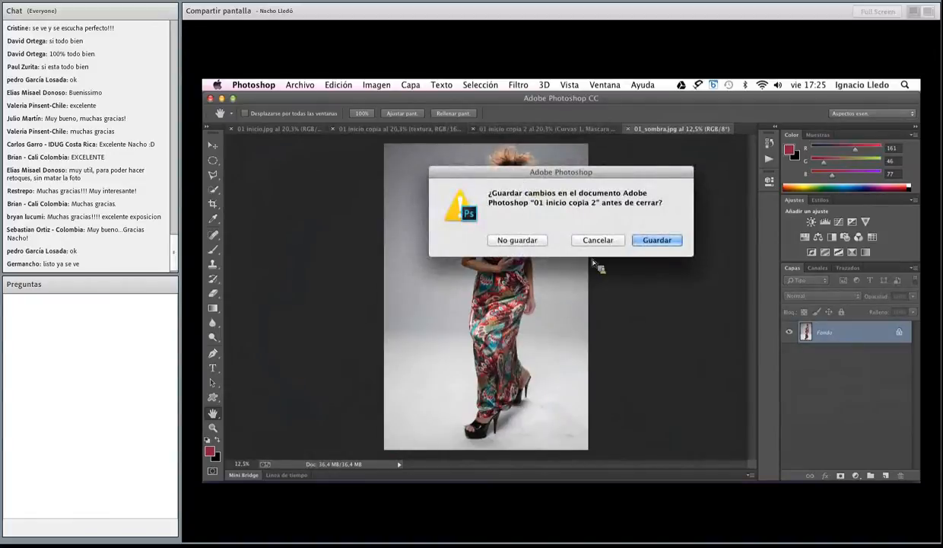
pyautogui.click(518, 240)
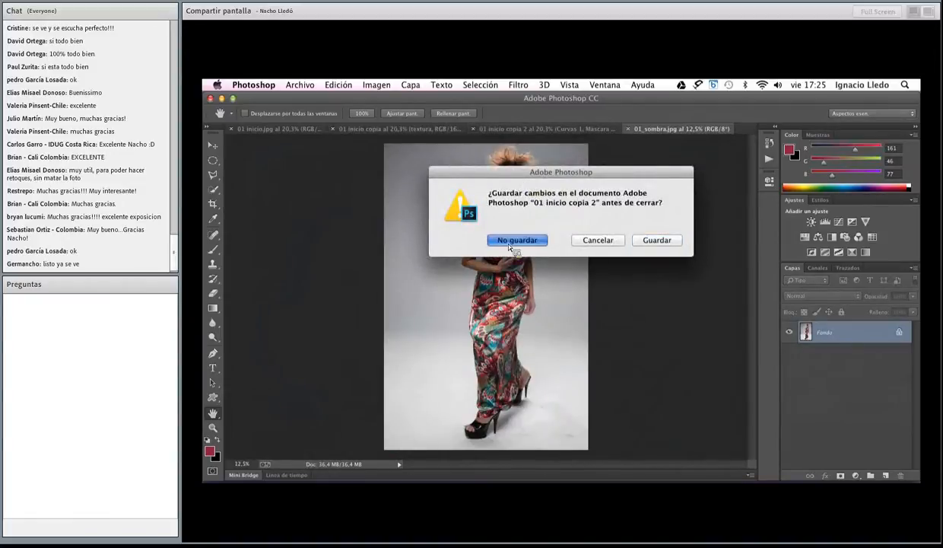
pyautogui.click(338, 128)
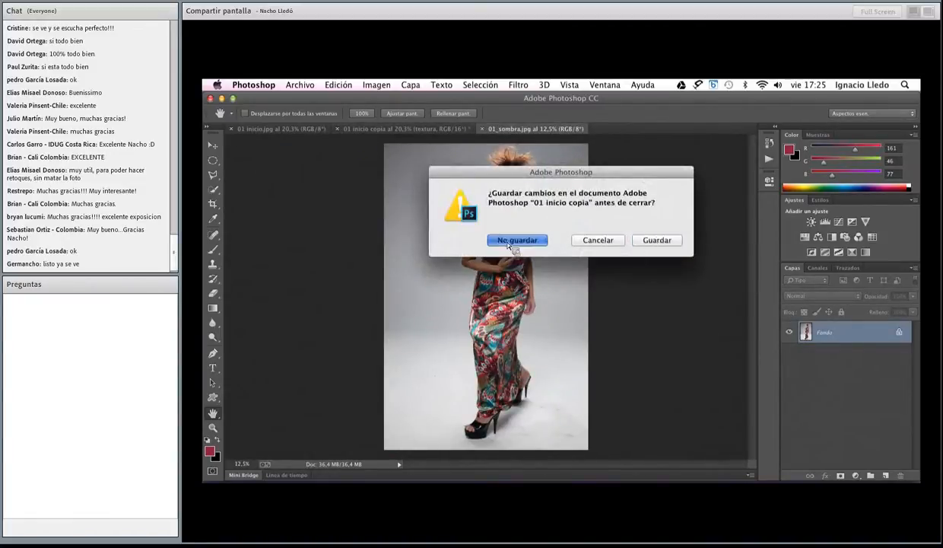
pyautogui.click(509, 242)
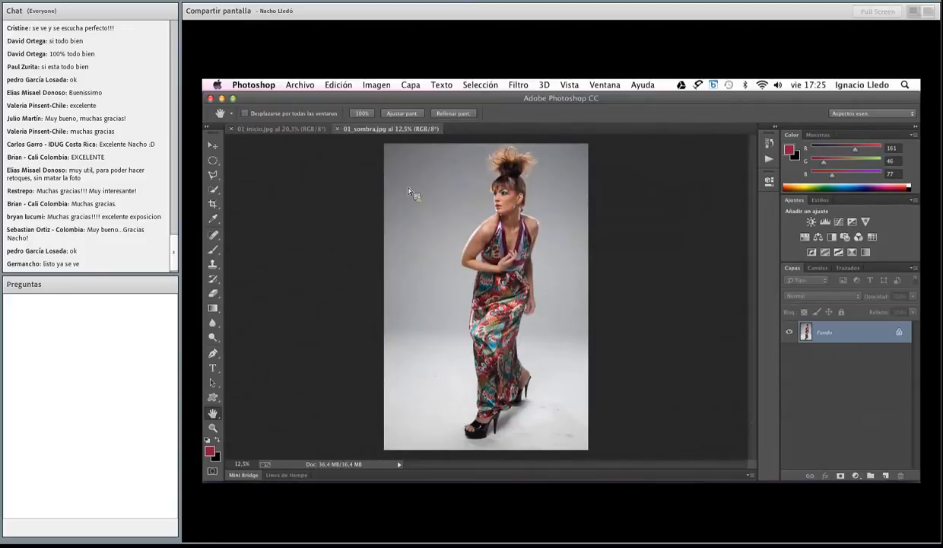
pyautogui.click(230, 128)
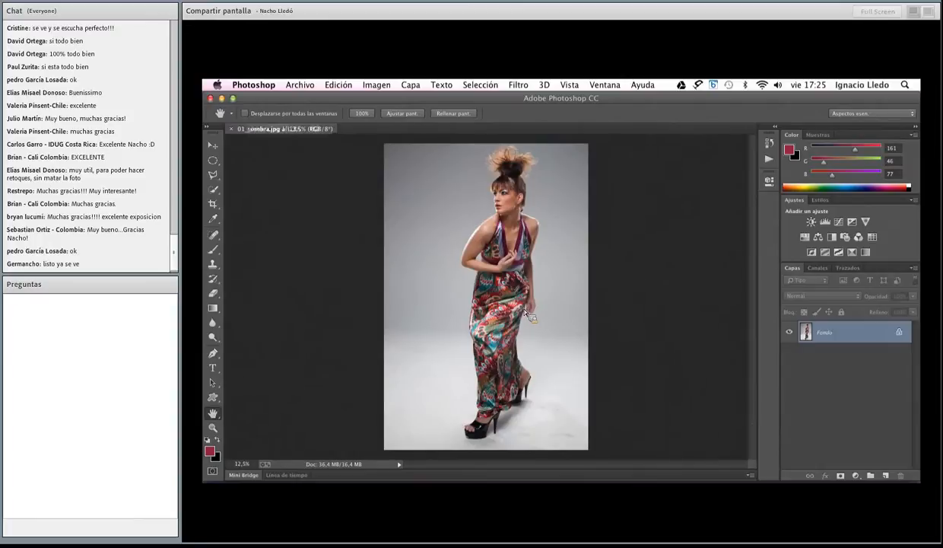
# Duplicate the Fondo layer of 01_sombra.jpg
pyautogui.press('z')
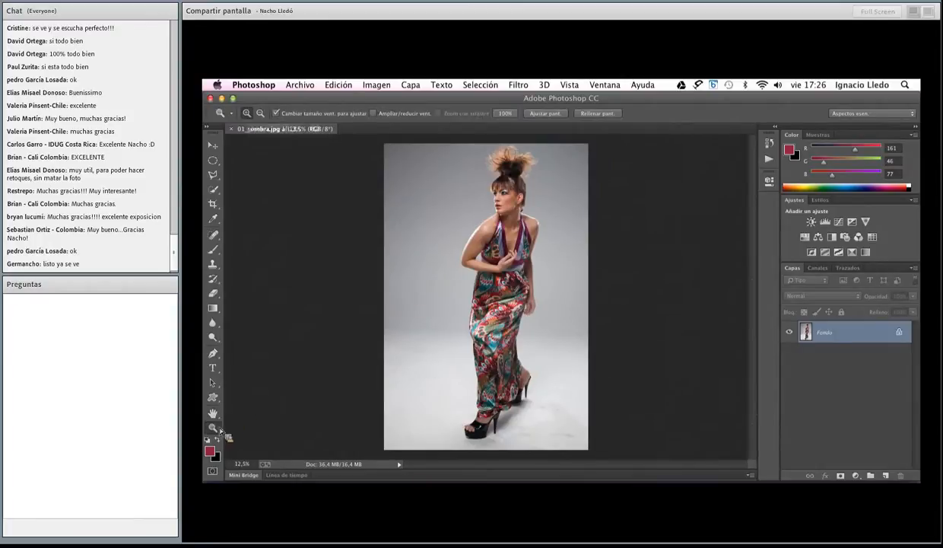
pyautogui.moveTo(356, 374); pyautogui.dragTo(617, 436)
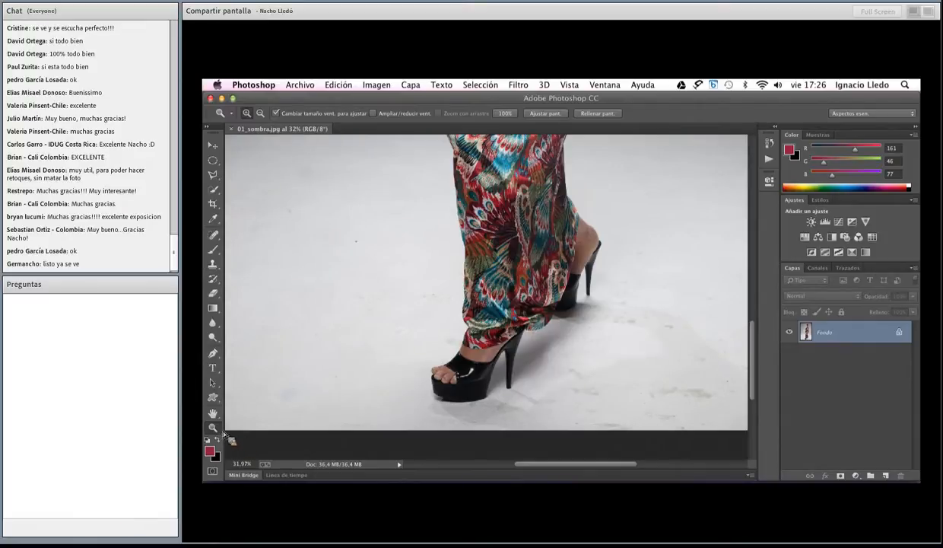
pyautogui.moveTo(905, 347); pyautogui.dragTo(886, 475)
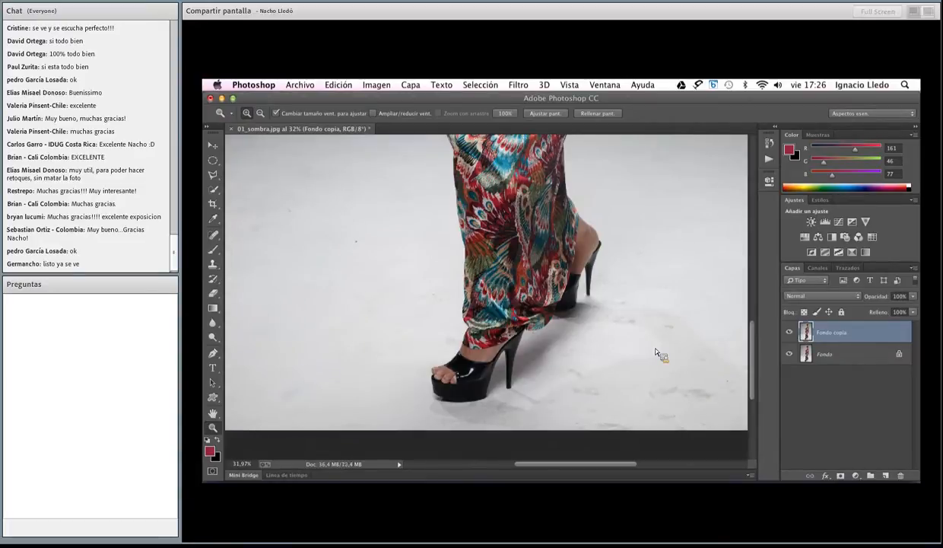
# Apply a Gaussian Blur with a 44.4-pixel radius to Fondo copia and compare the image with that layer hidden and shown
pyautogui.click(519, 86)
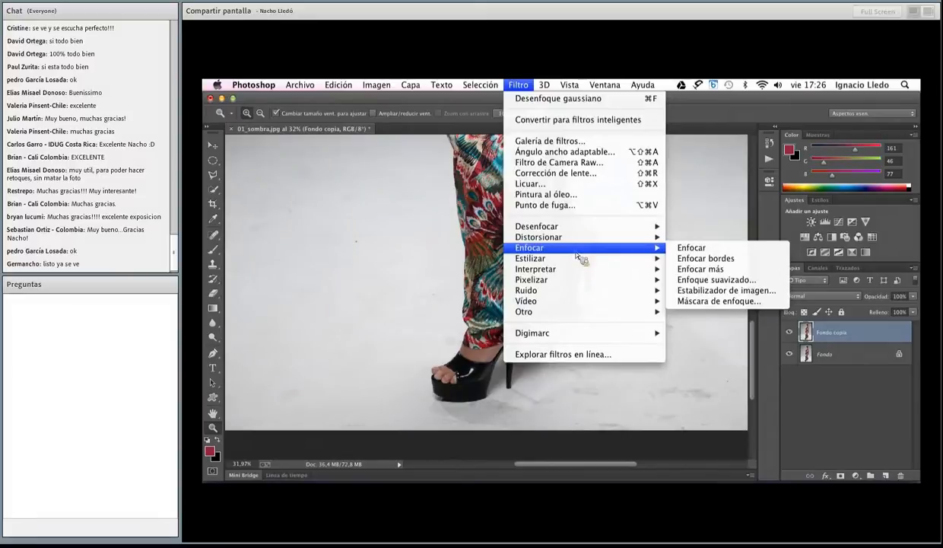
pyautogui.moveTo(583, 231)
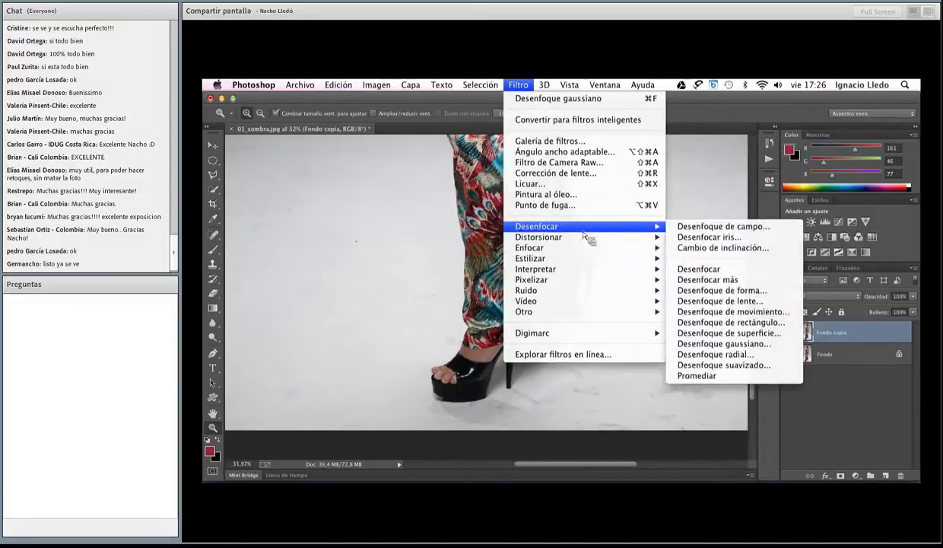
pyautogui.click(719, 344)
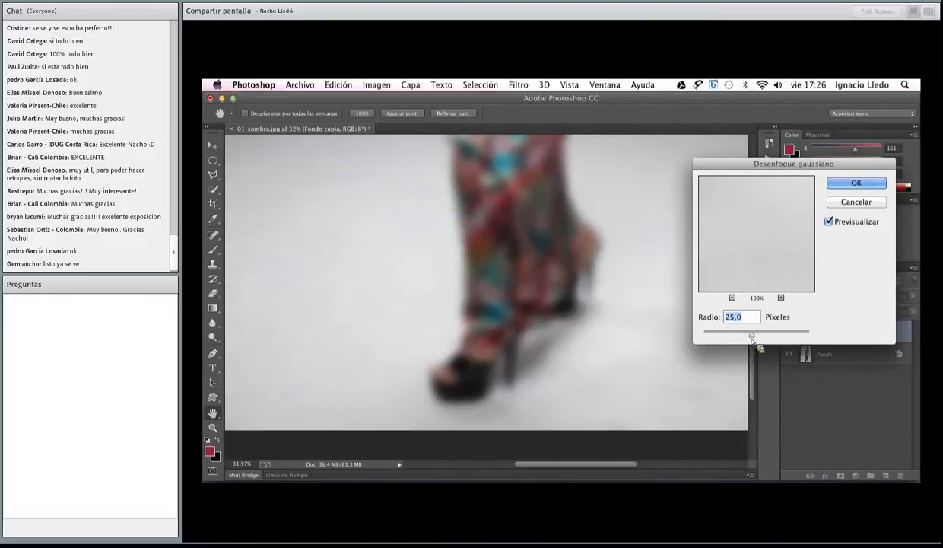
pyautogui.moveTo(752, 333); pyautogui.dragTo(763, 341)
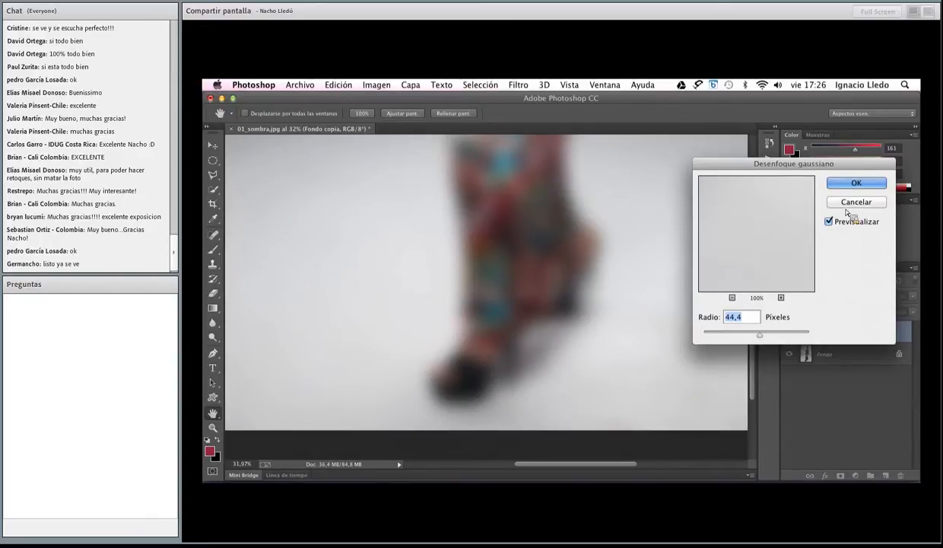
pyautogui.click(833, 183)
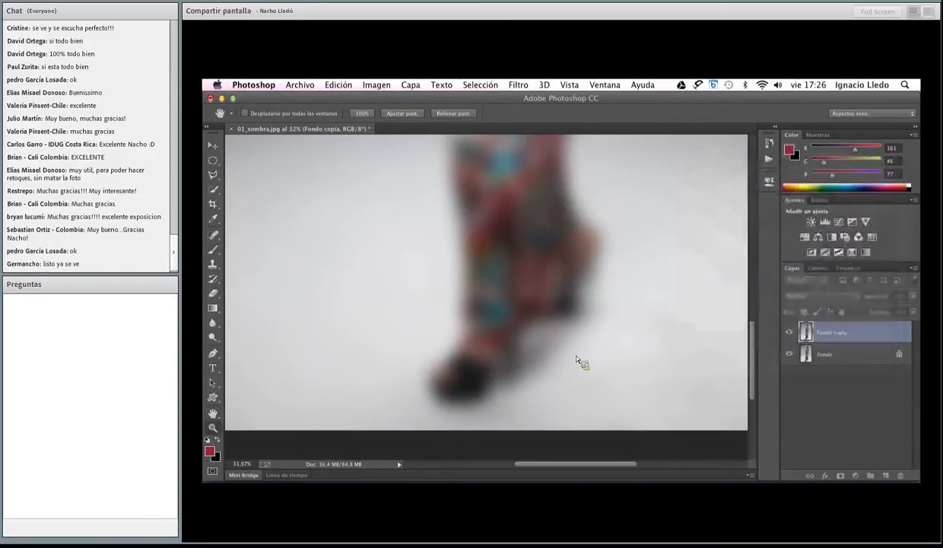
pyautogui.press('z')
pyautogui.click(790, 333)
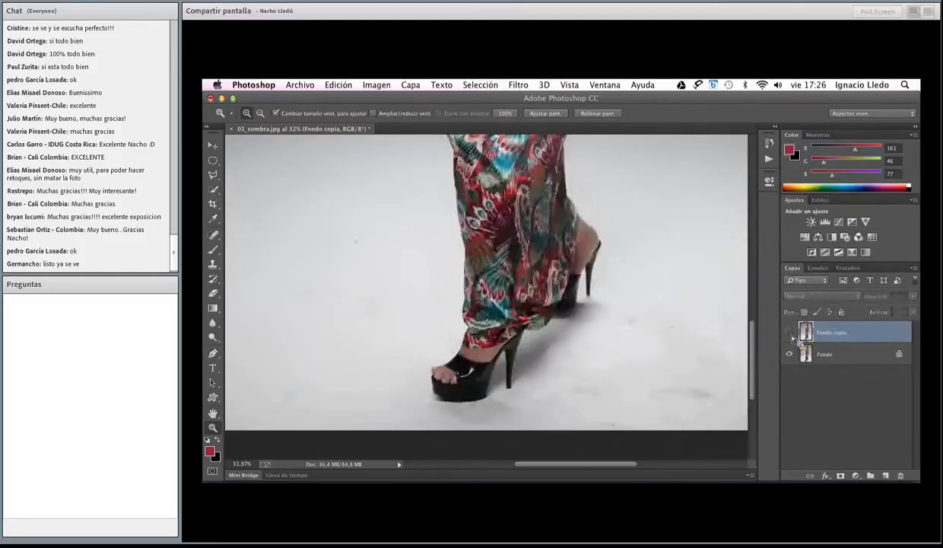
pyautogui.click(790, 332)
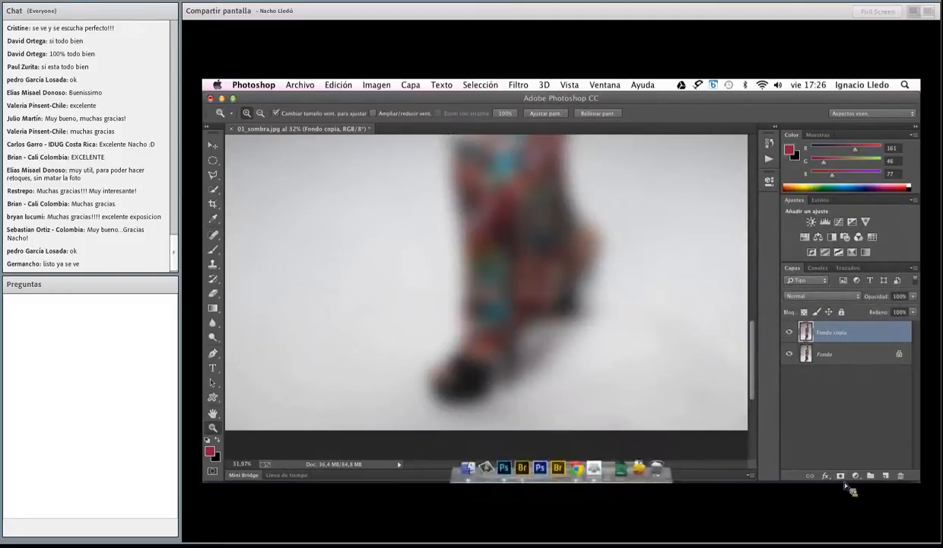
# Add a black layer mask to Fondo copia and choose the Brush with white as the foreground color
pyautogui.keyDown('alt'); pyautogui.click(842, 480); pyautogui.keyUp('alt')
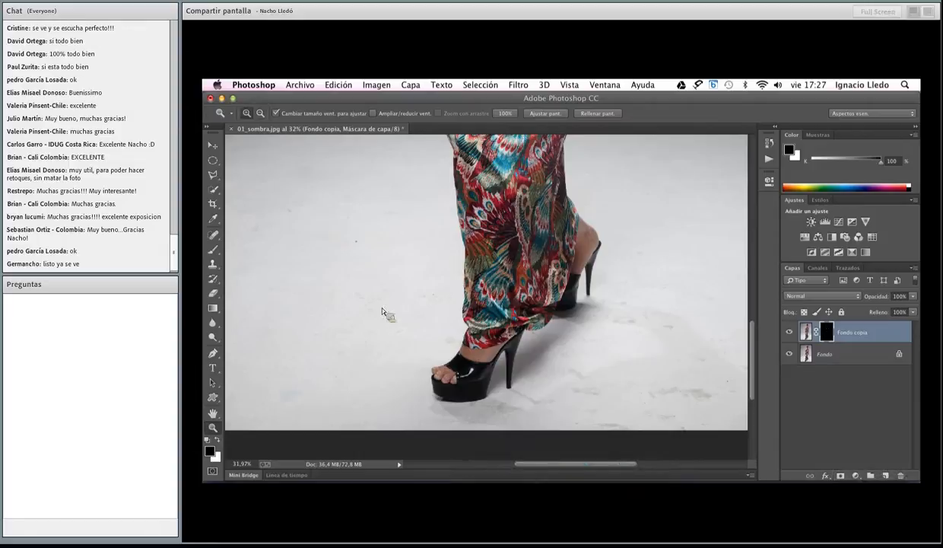
pyautogui.click(213, 249)
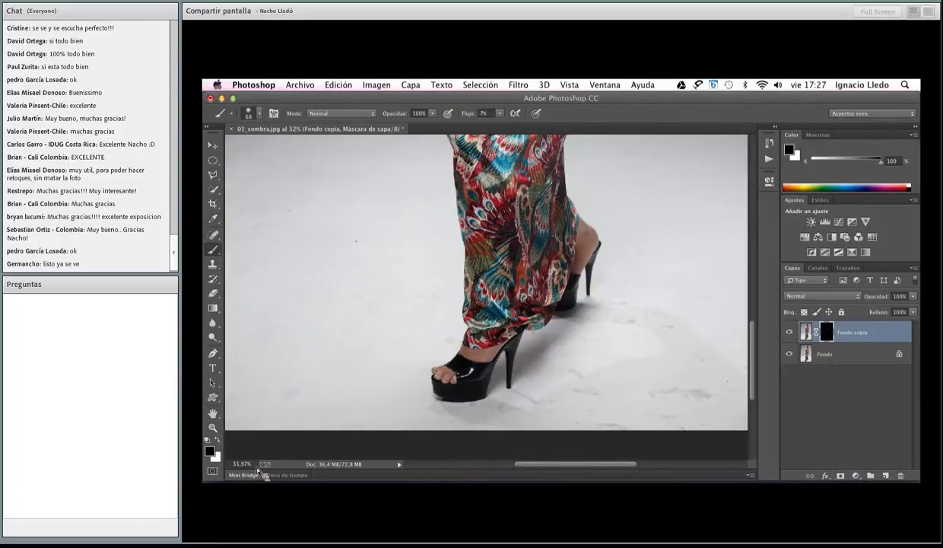
pyautogui.click(217, 440)
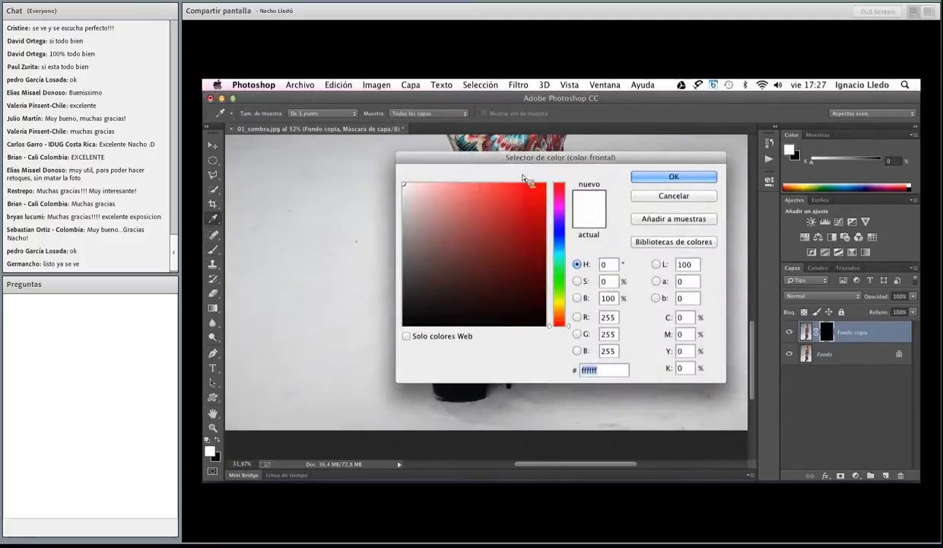
pyautogui.click(644, 179)
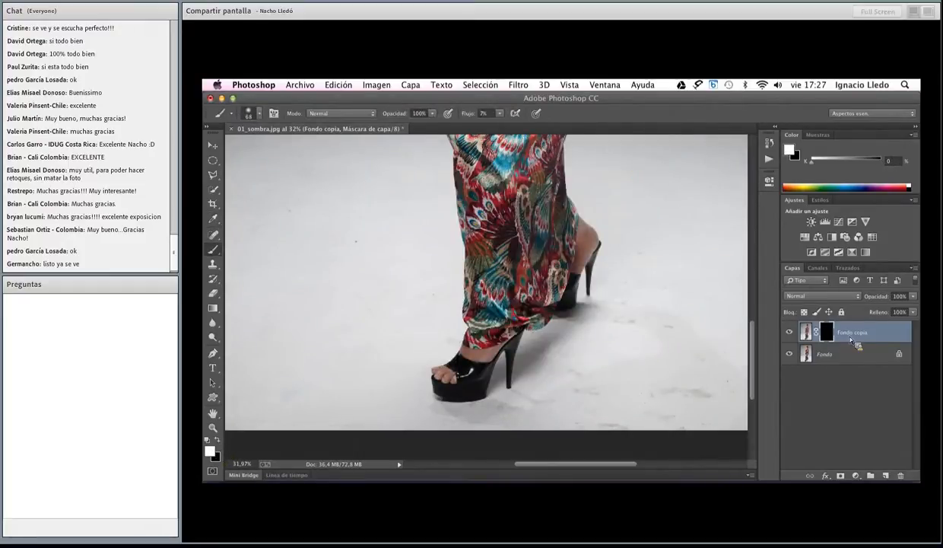
# Set the brush flow to 100% and paint white on the Fondo copia mask over the floor stains beside the shoes, and display the mask alone
pyautogui.click(483, 117)
pyautogui.write('100')
pyautogui.press('Return')
pyautogui.moveTo(653, 360)
pyautogui.mouseDown()
pyautogui.moveTo(670, 368)
pyautogui.moveTo(676, 358)
pyautogui.moveTo(675, 379)
pyautogui.moveTo(682, 327)
pyautogui.moveTo(666, 389)
pyautogui.moveTo(743, 428)
pyautogui.moveTo(714, 293)
pyautogui.moveTo(720, 321)
pyautogui.moveTo(681, 366)
pyautogui.moveTo(615, 393)
pyautogui.moveTo(586, 387)
pyautogui.moveTo(557, 422)
pyautogui.mouseUp()
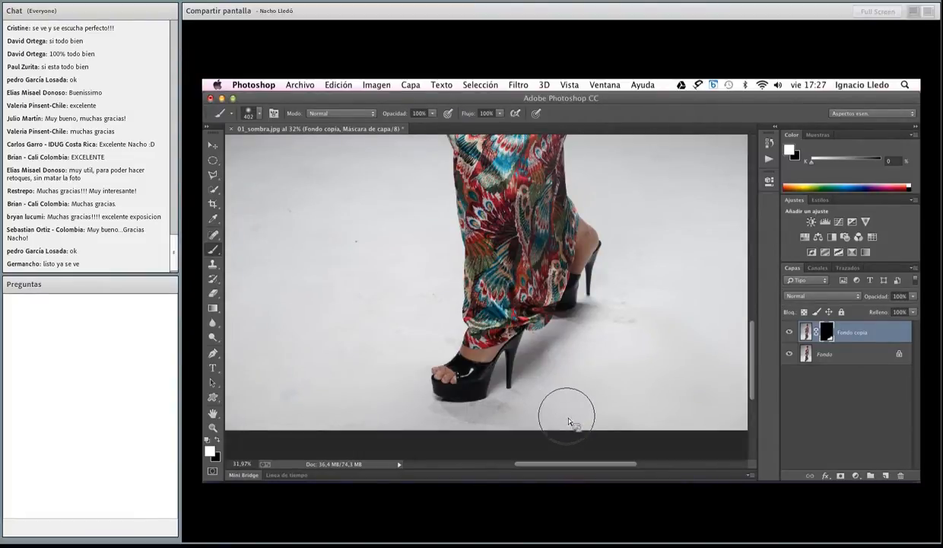
pyautogui.moveTo(581, 381); pyautogui.dragTo(558, 378)
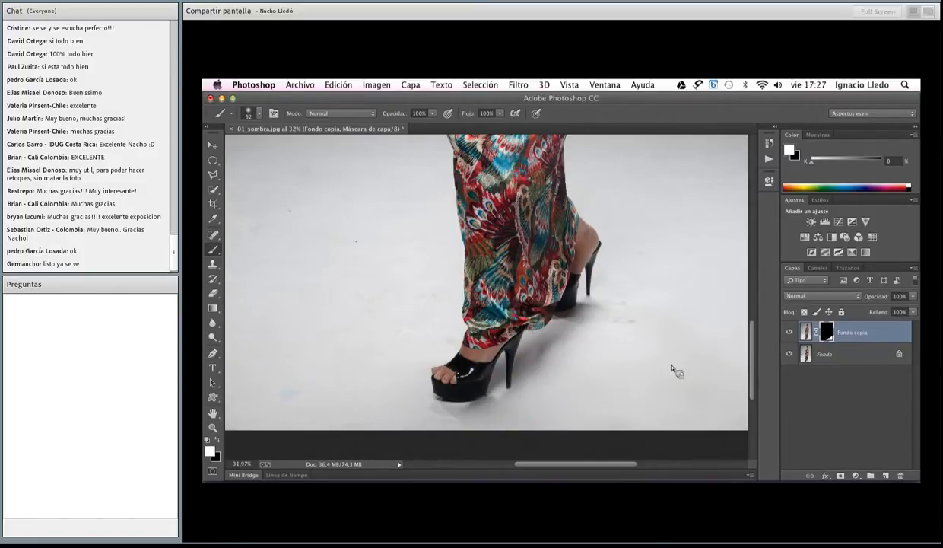
pyautogui.keyDown('alt'); pyautogui.click(829, 336); pyautogui.keyUp('alt')
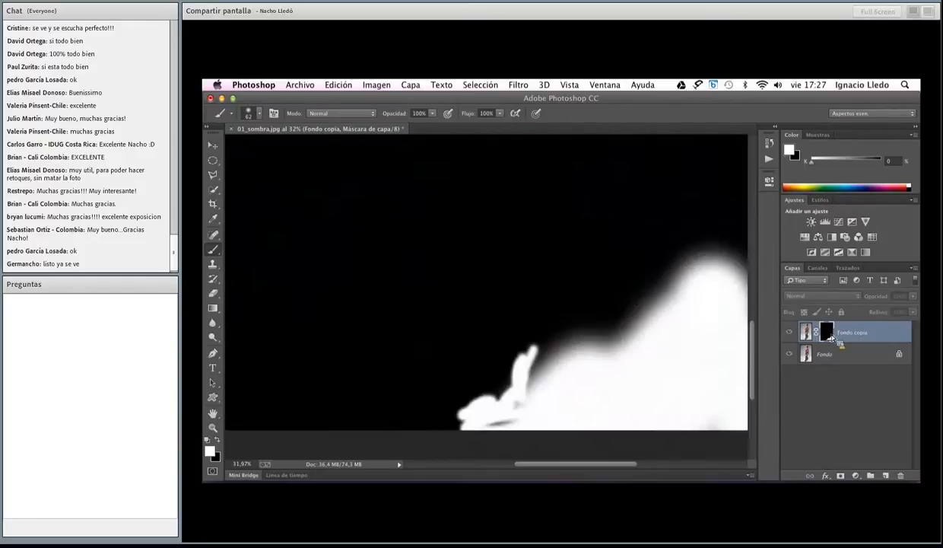
# Leave the mask-only display, delete the Gaussian-blurred Fondo copia layer and duplicate the Fondo layer again
pyautogui.keyDown('alt'); pyautogui.click(829, 336); pyautogui.keyUp('alt')
pyautogui.keyDown('shift'); pyautogui.click(828, 337); pyautogui.keyUp('shift')
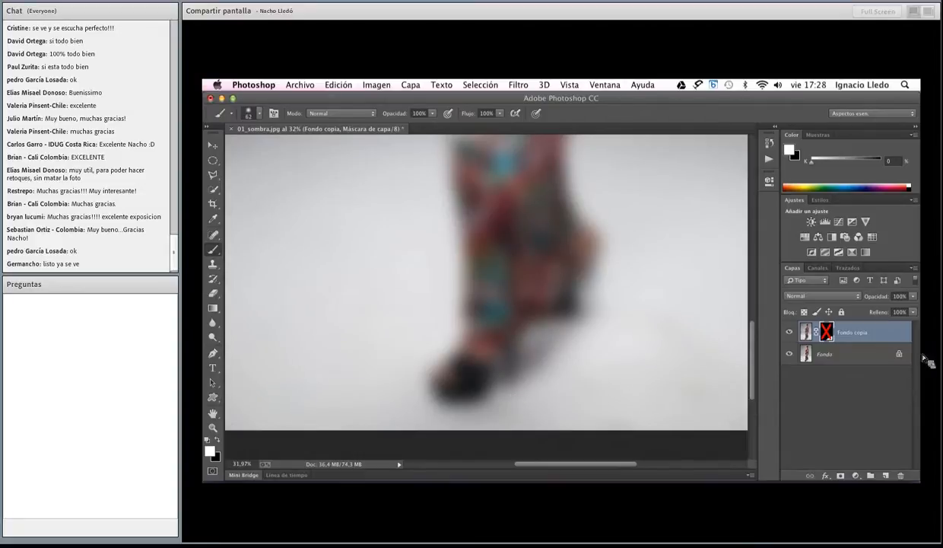
pyautogui.click(879, 333)
pyautogui.press('Delete')
pyautogui.moveTo(900, 338); pyautogui.dragTo(888, 476)
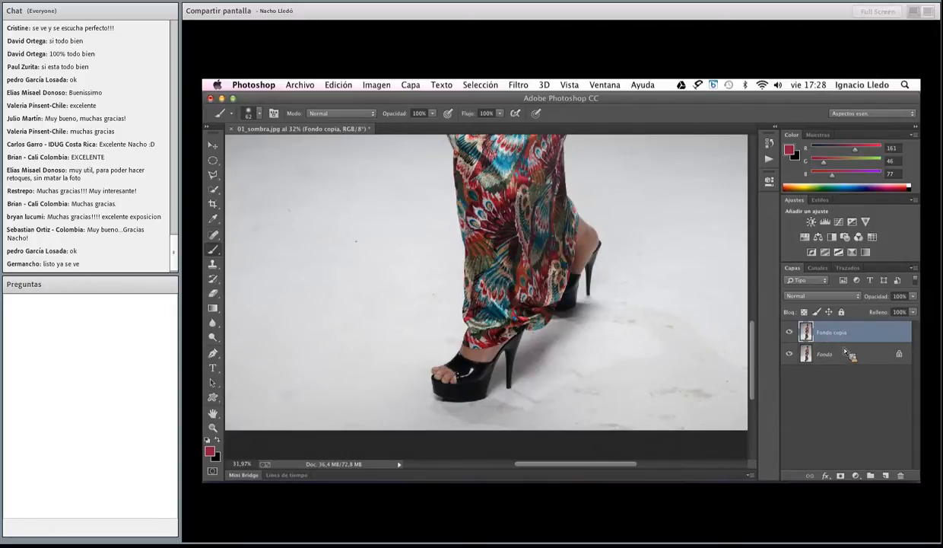
# Apply a Surface Blur to Fondo copia with a radius of 44 pixels and a threshold of 37 levels
pyautogui.click(521, 85)
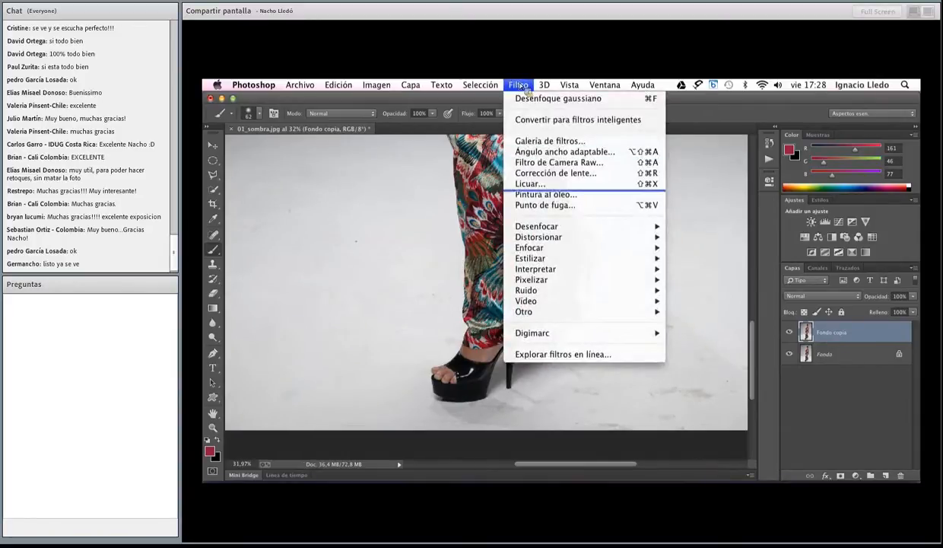
pyautogui.moveTo(532, 226)
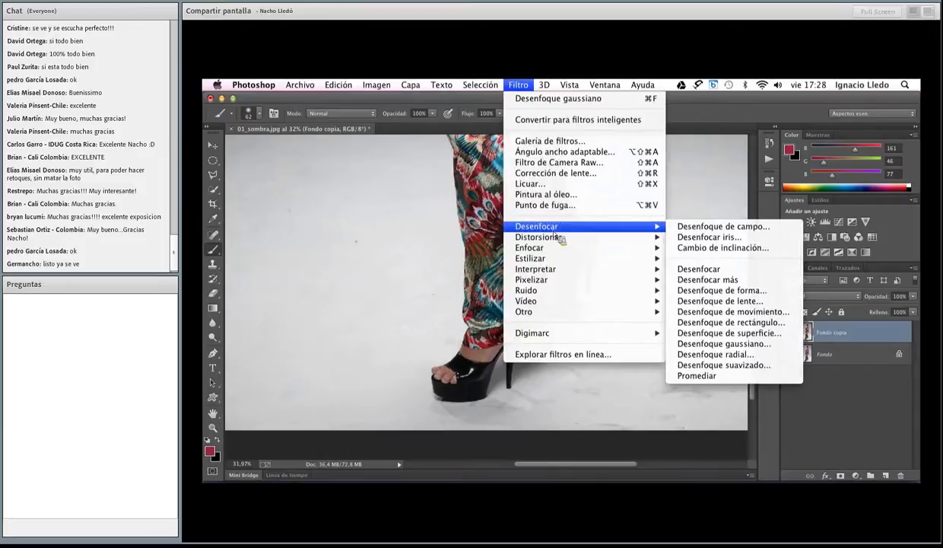
pyautogui.click(749, 335)
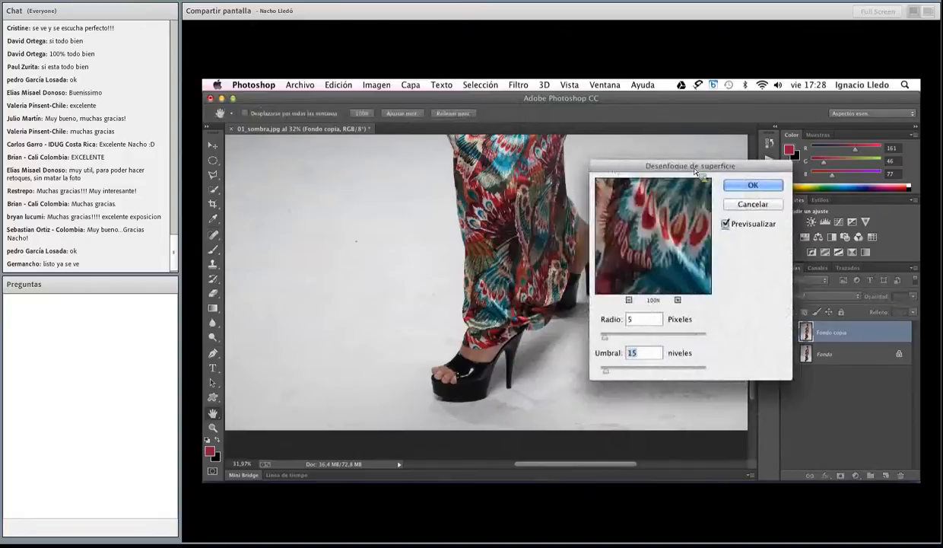
pyautogui.moveTo(605, 335); pyautogui.dragTo(649, 341)
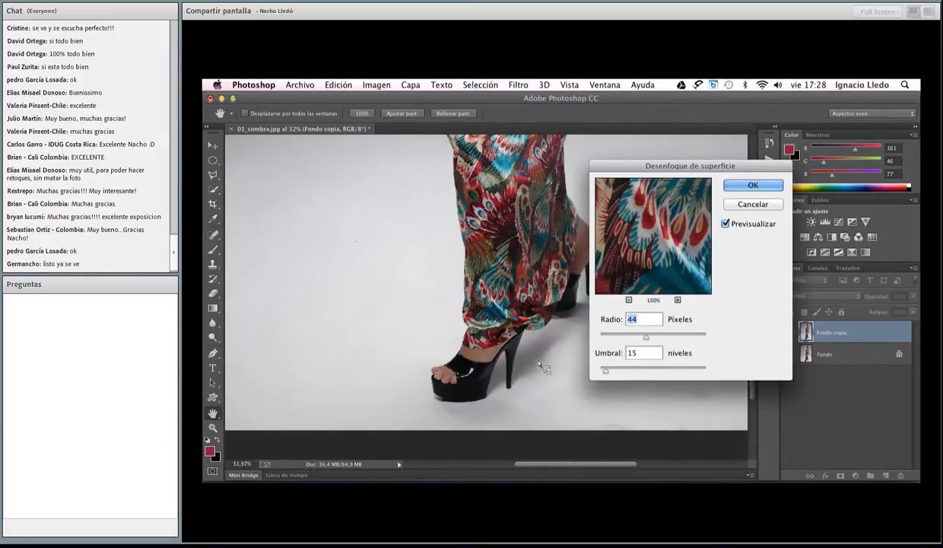
pyautogui.moveTo(642, 166); pyautogui.dragTo(711, 144)
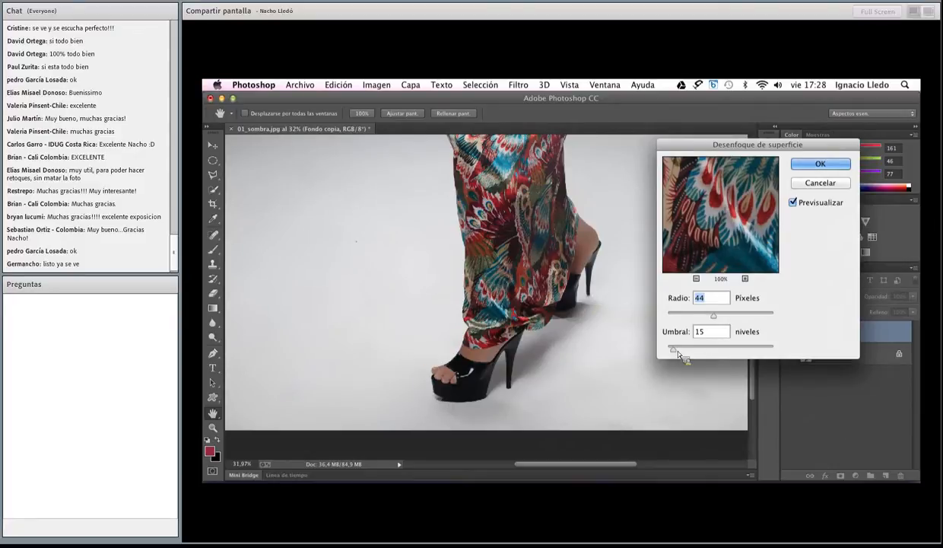
pyautogui.moveTo(673, 350); pyautogui.dragTo(737, 349)
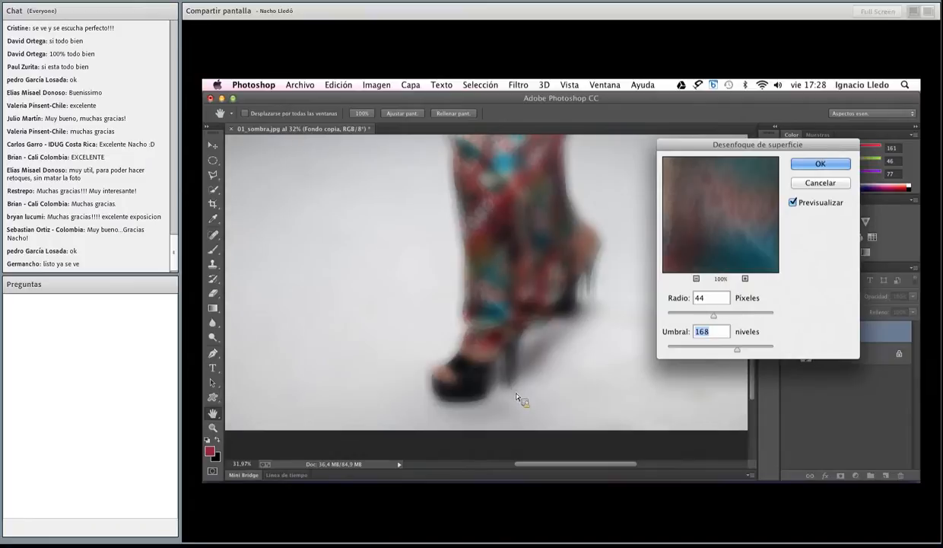
pyautogui.moveTo(737, 349); pyautogui.dragTo(689, 352)
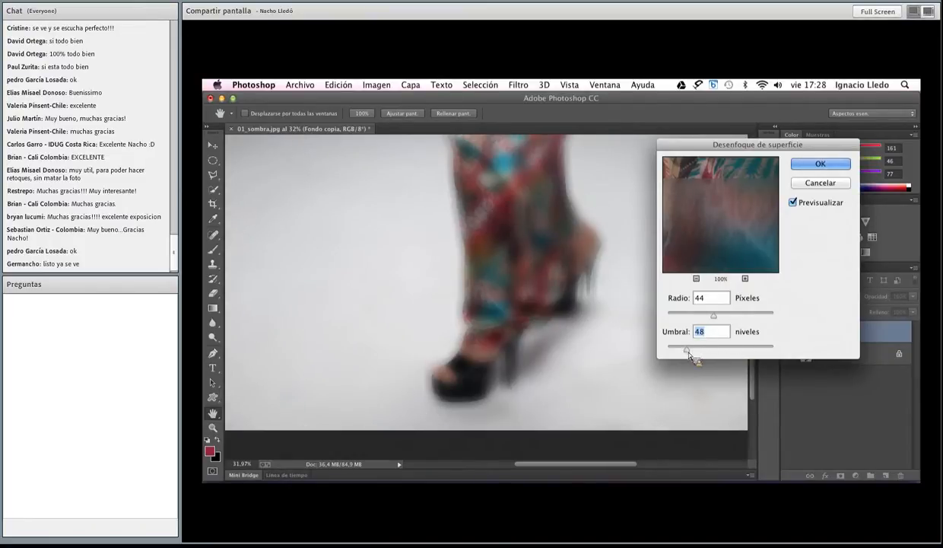
pyautogui.moveTo(690, 352); pyautogui.dragTo(684, 353)
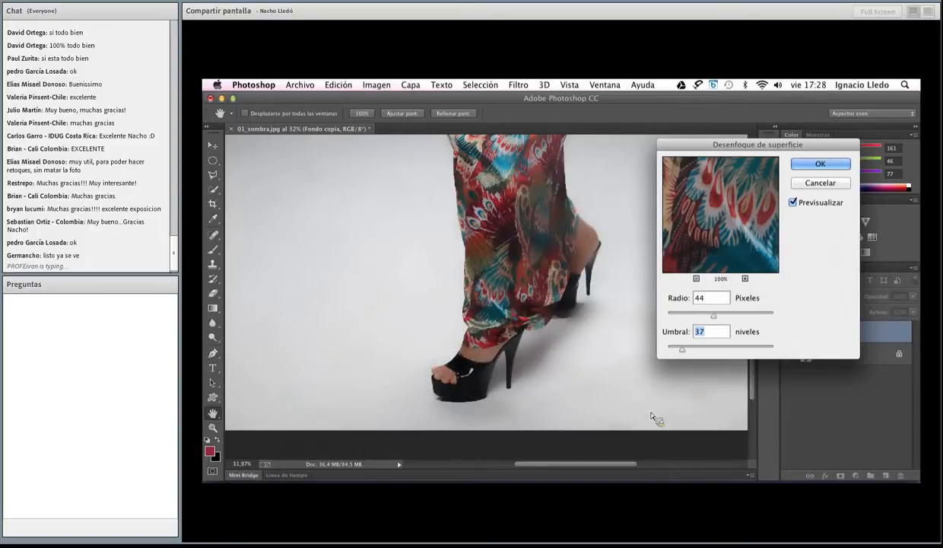
pyautogui.click(796, 162)
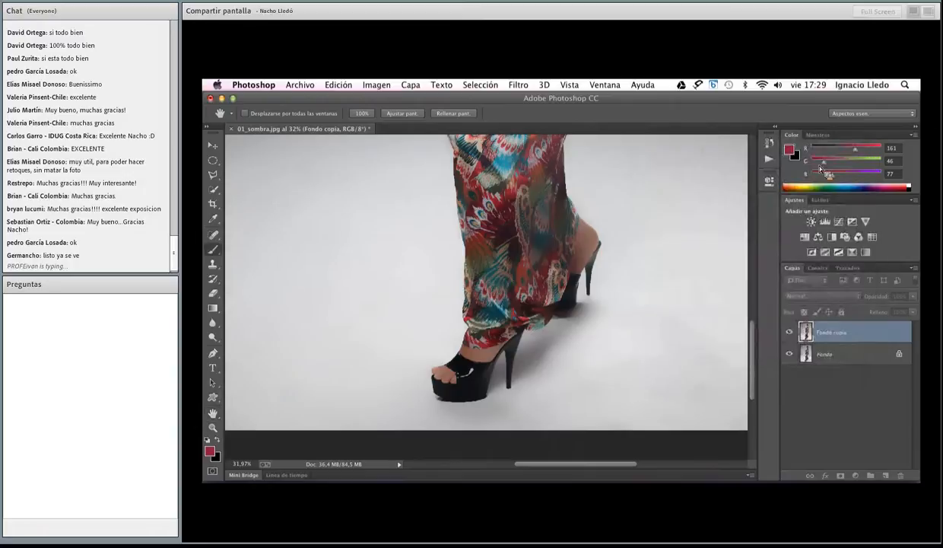
# Add a black layer mask to Fondo copia and paint white on it over the floor stains beside the shoes
pyautogui.moveTo(878, 487)
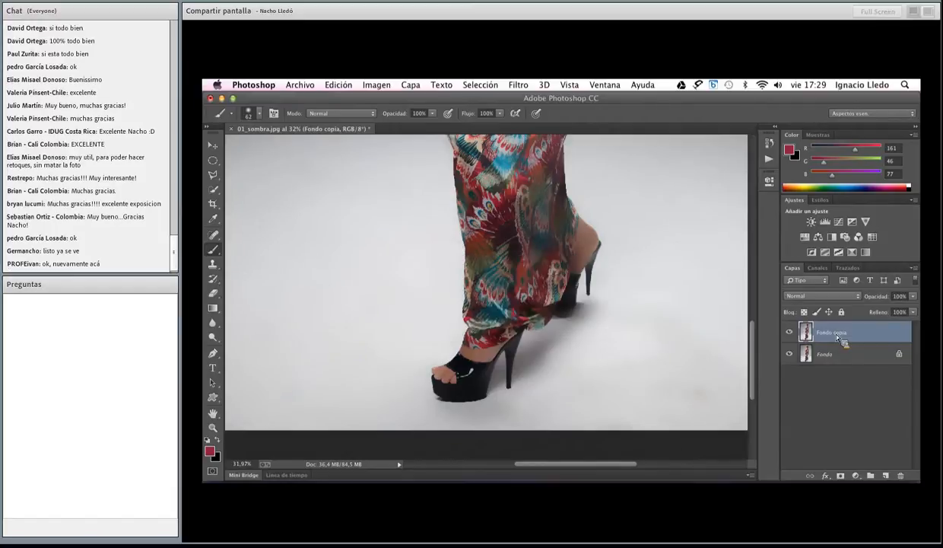
pyautogui.keyDown('alt'); pyautogui.click(841, 476); pyautogui.keyUp('alt')
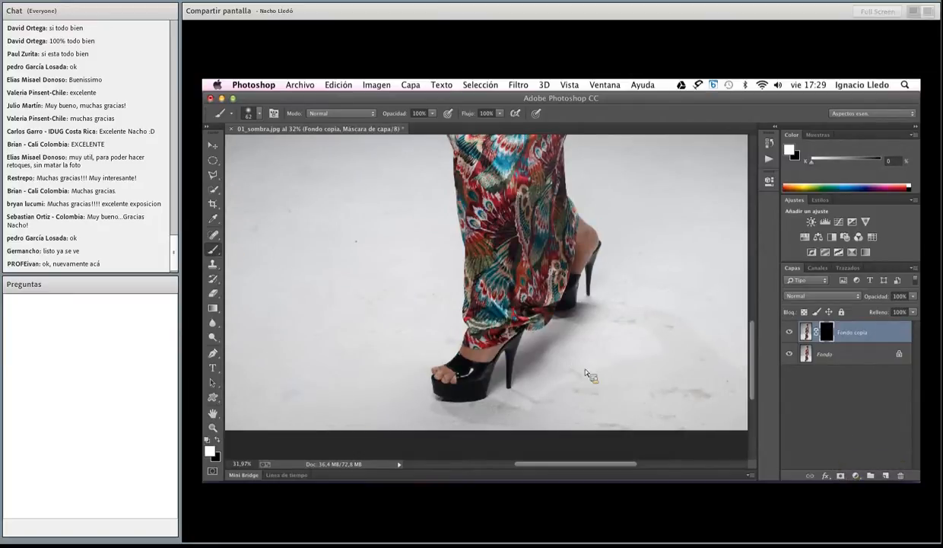
pyautogui.moveTo(585, 370); pyautogui.dragTo(597, 374)
pyautogui.moveTo(706, 379)
pyautogui.mouseDown()
pyautogui.moveTo(732, 378)
pyautogui.moveTo(646, 350)
pyautogui.moveTo(647, 331)
pyautogui.moveTo(590, 350)
pyautogui.moveTo(598, 406)
pyautogui.moveTo(546, 402)
pyautogui.moveTo(536, 359)
pyautogui.moveTo(549, 438)
pyautogui.mouseUp()
pyautogui.moveTo(552, 371)
pyautogui.mouseDown()
pyautogui.moveTo(554, 388)
pyautogui.moveTo(555, 375)
pyautogui.moveTo(535, 371)
pyautogui.moveTo(560, 402)
pyautogui.mouseUp()
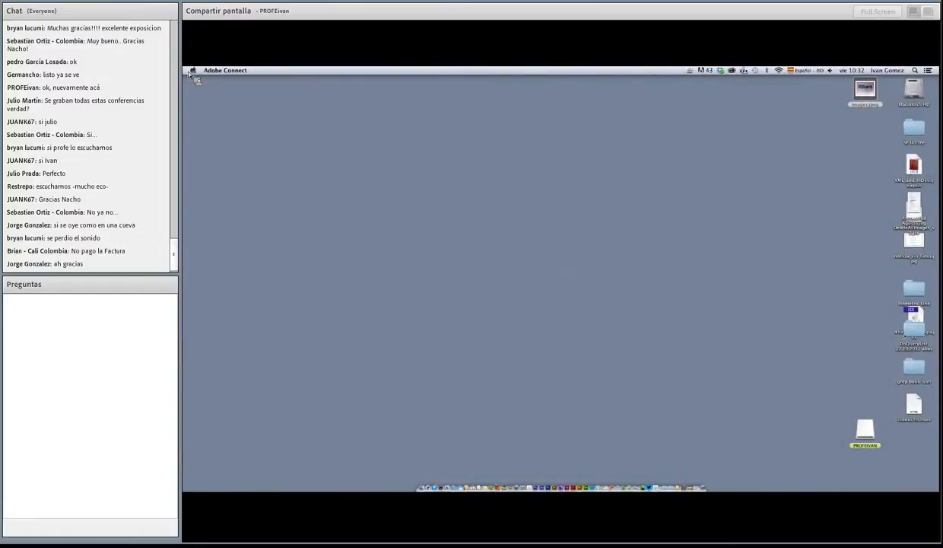
# Minimize the Adobe Connect meeting window and switch to the Illustrator document 06_acciones.ai
pyautogui.click(661, 488)
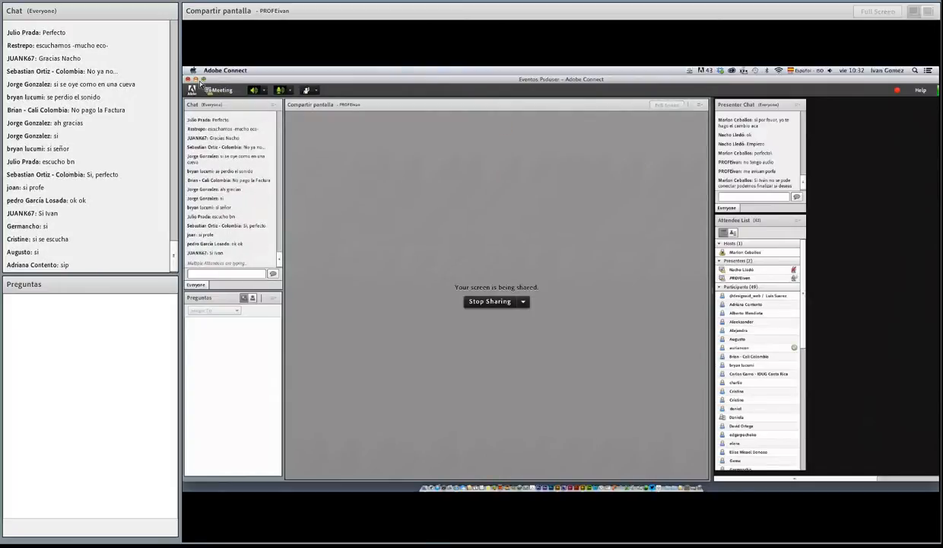
pyautogui.click(196, 79)
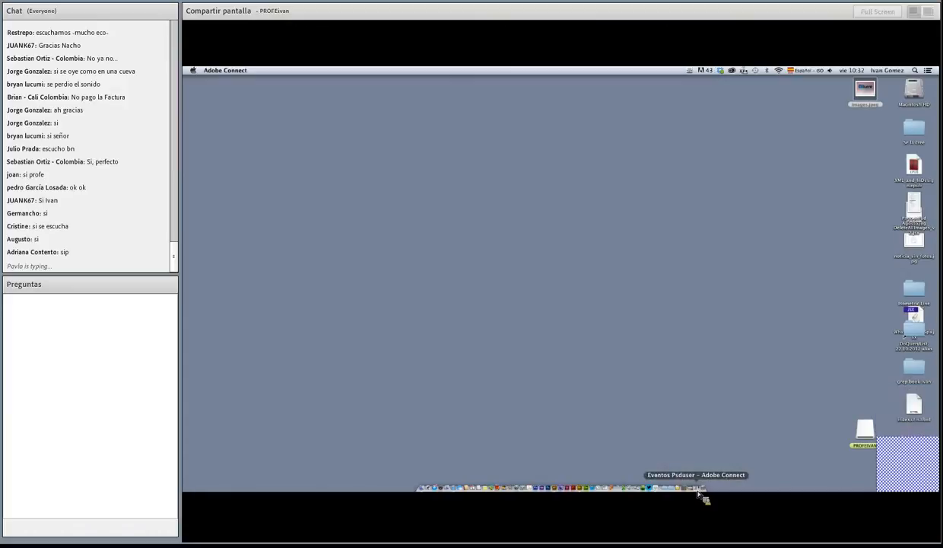
pyautogui.click(696, 491)
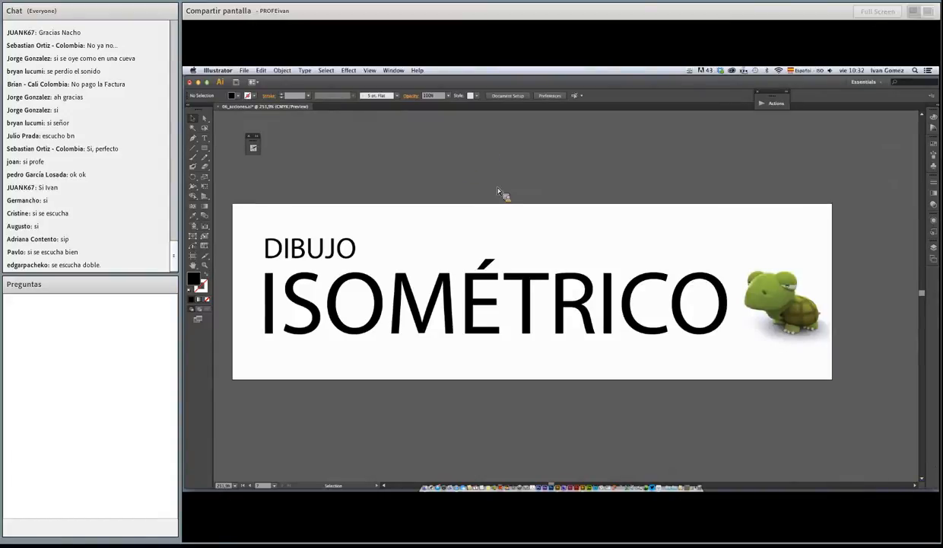
# Examine the isometric infographic examples on the artboards, from the trade show display to the metro train carriages
pyautogui.moveTo(636, 318); pyautogui.dragTo(408, 195)
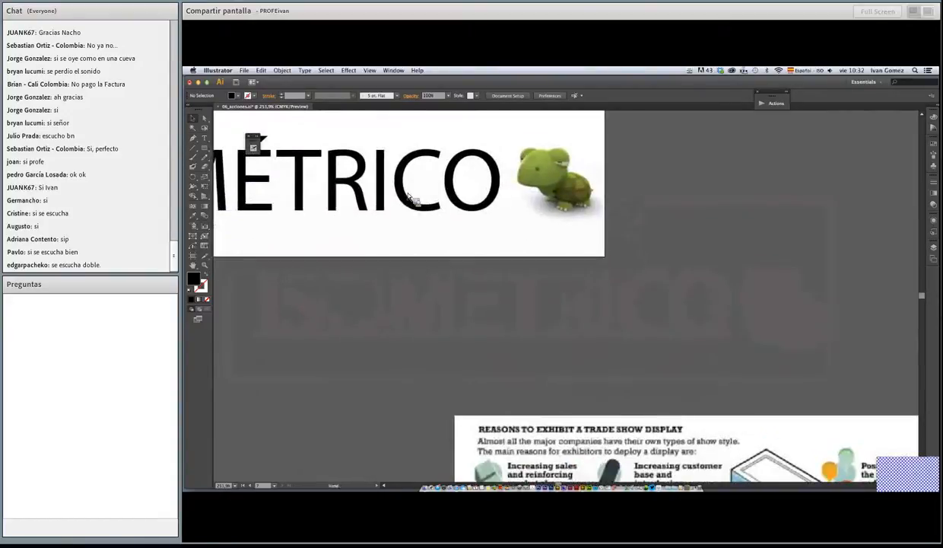
pyautogui.scroll(-10, 411, 194)
pyautogui.hscroll(8, 411, 194)
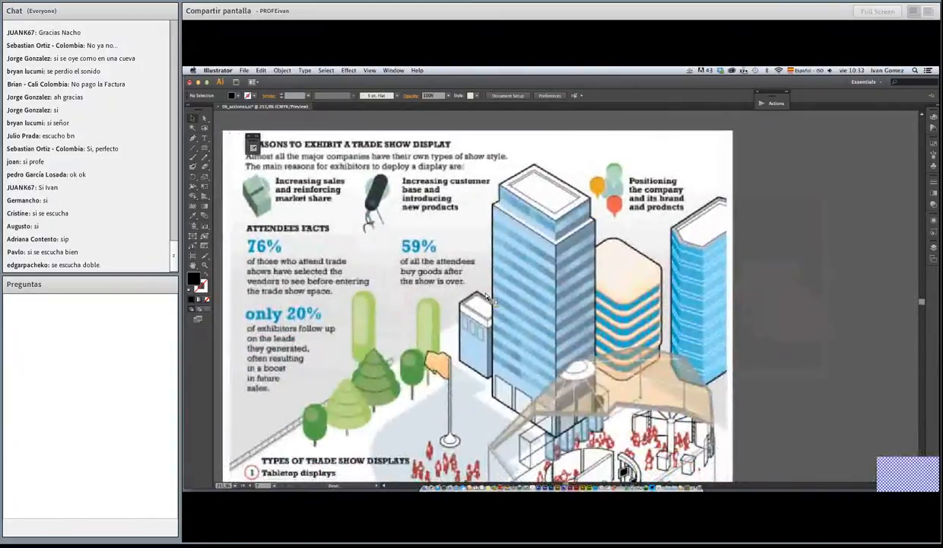
pyautogui.keyDown('alt'); pyautogui.keyDown('super'); pyautogui.click(485, 295); pyautogui.keyUp('super'); pyautogui.keyUp('alt')
pyautogui.moveTo(606, 393); pyautogui.dragTo(512, 281)
pyautogui.keyDown('alt'); pyautogui.keyDown('super'); pyautogui.click(510, 284); pyautogui.keyUp('super'); pyautogui.keyUp('alt')
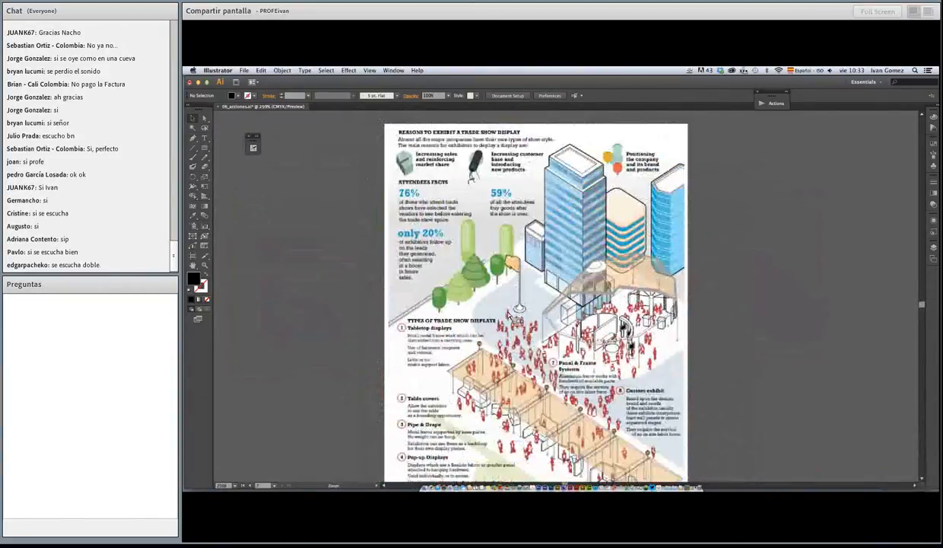
pyautogui.hscroll(6, 502, 304)
pyautogui.scroll(-1, 503, 304)
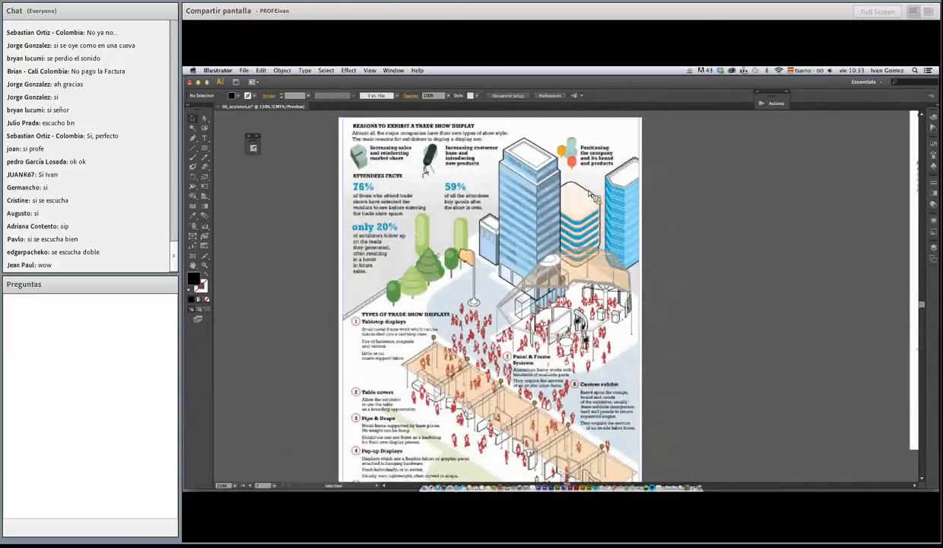
pyautogui.hscroll(10, 684, 259)
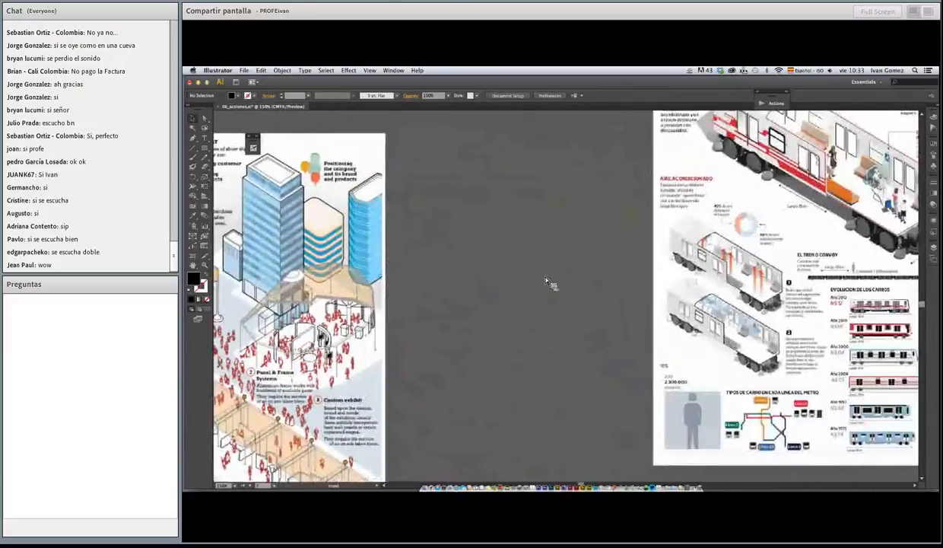
pyautogui.hscroll(5, 541, 285)
pyautogui.scroll(3, 609, 266)
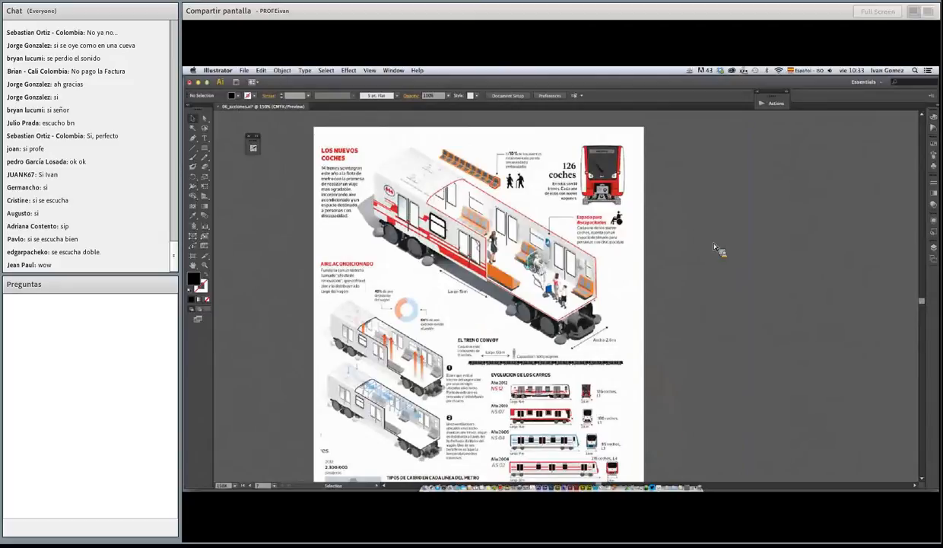
# Display the saved views vista 1a and planos to present the piece's three orthographic projections and their names
pyautogui.click(370, 70)
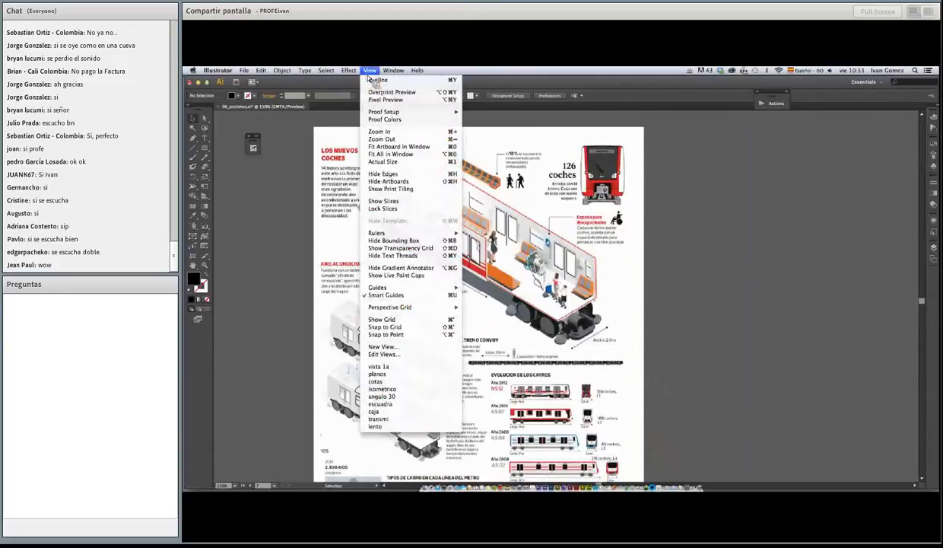
pyautogui.click(426, 366)
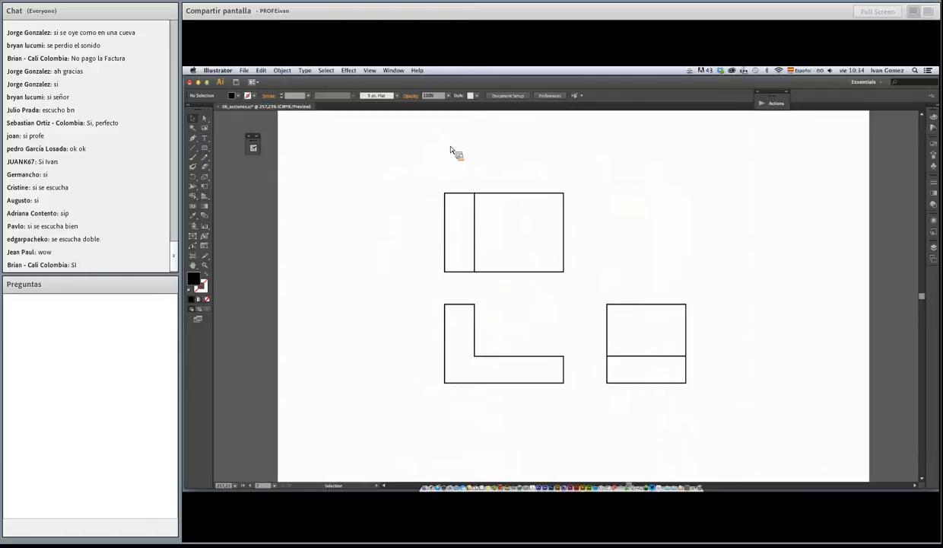
pyautogui.click(370, 70)
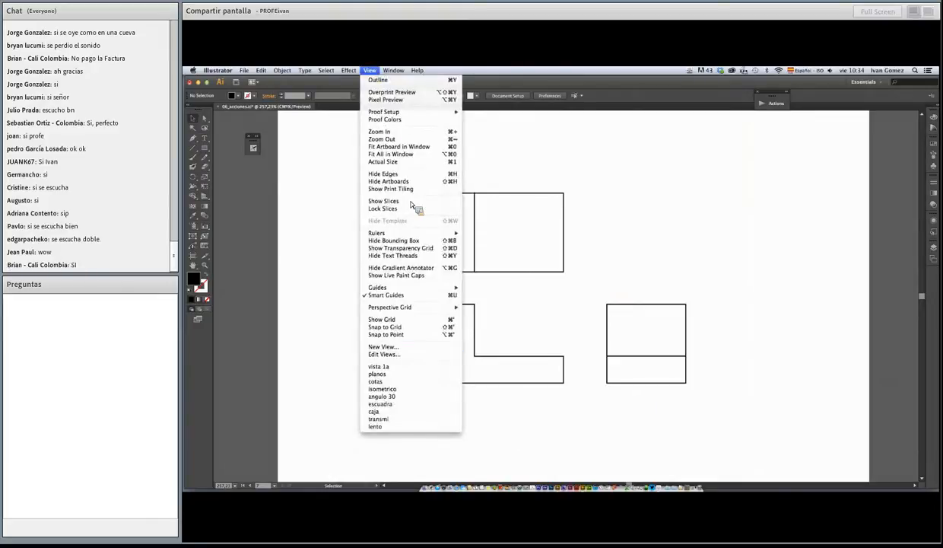
pyautogui.click(409, 365)
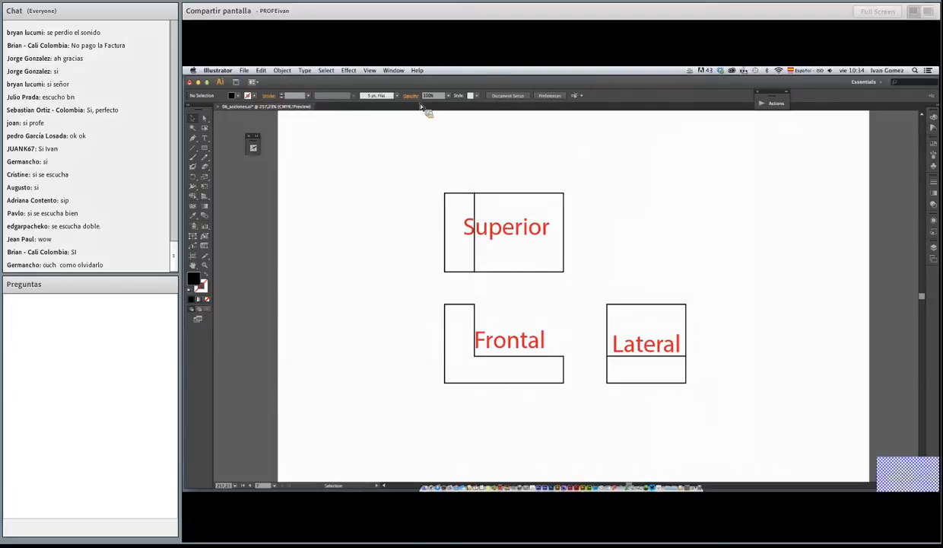
# Display the saved views cotas and isometrico to present the projections' dimensions and the isometric drawing
pyautogui.click(369, 70)
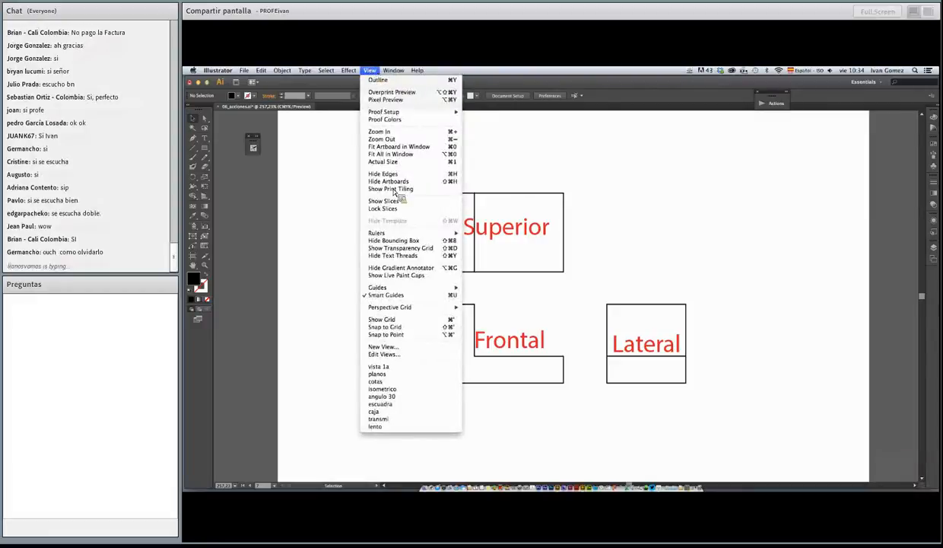
pyautogui.click(415, 382)
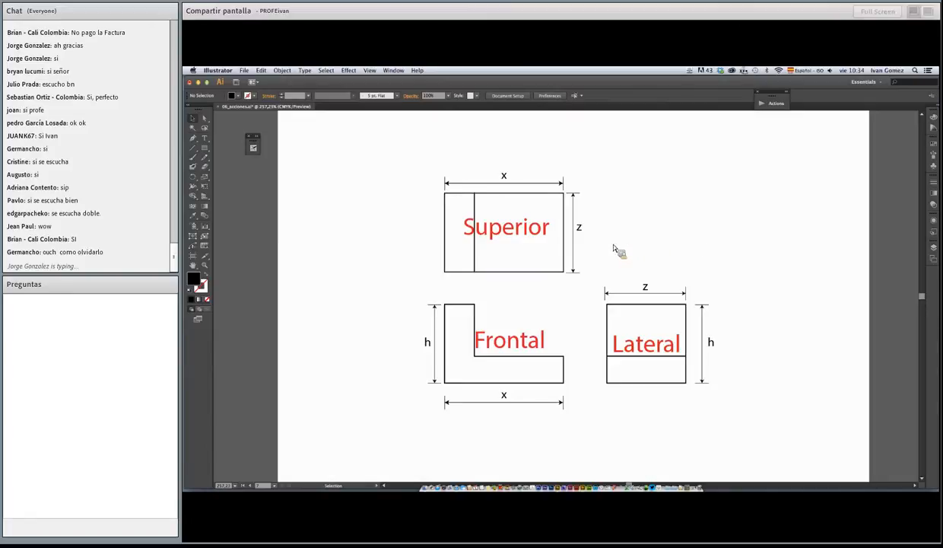
pyautogui.click(370, 70)
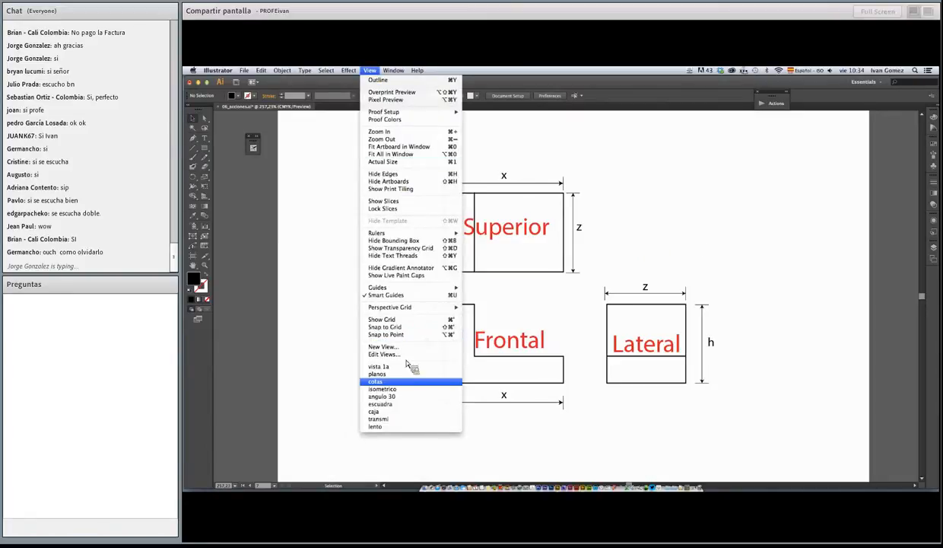
pyautogui.click(394, 389)
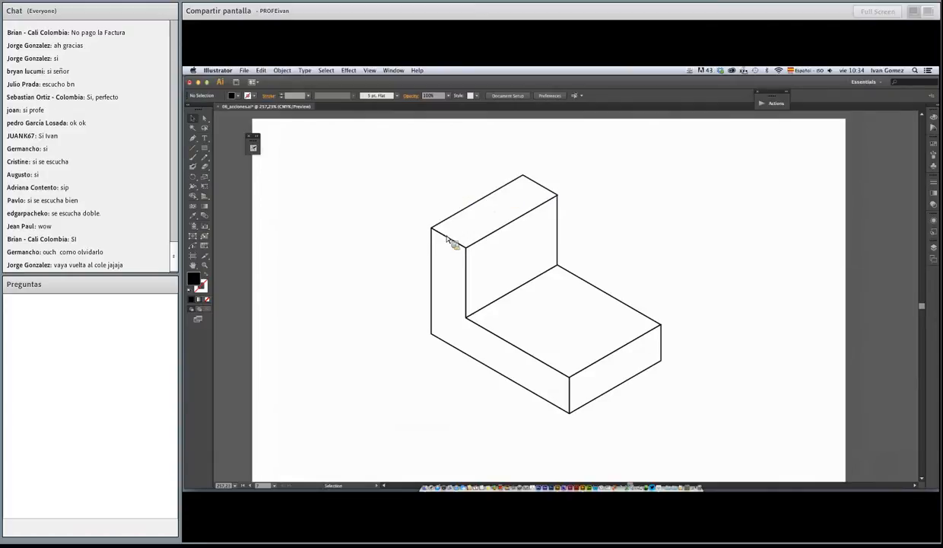
# Shift the L-shaped front face of the isometric piece, undo the move, and display the saved view angulo 30
pyautogui.moveTo(461, 248); pyautogui.dragTo(479, 259)
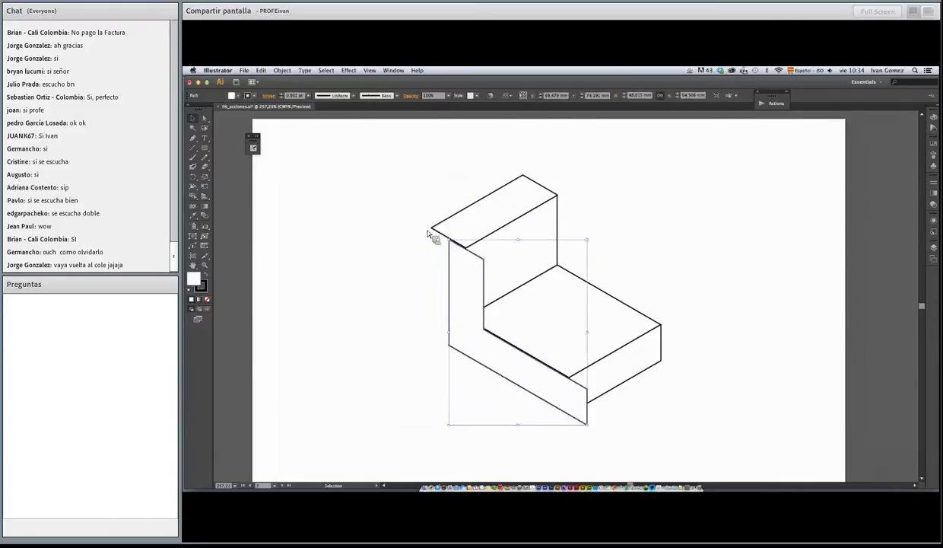
pyautogui.press('super+z')
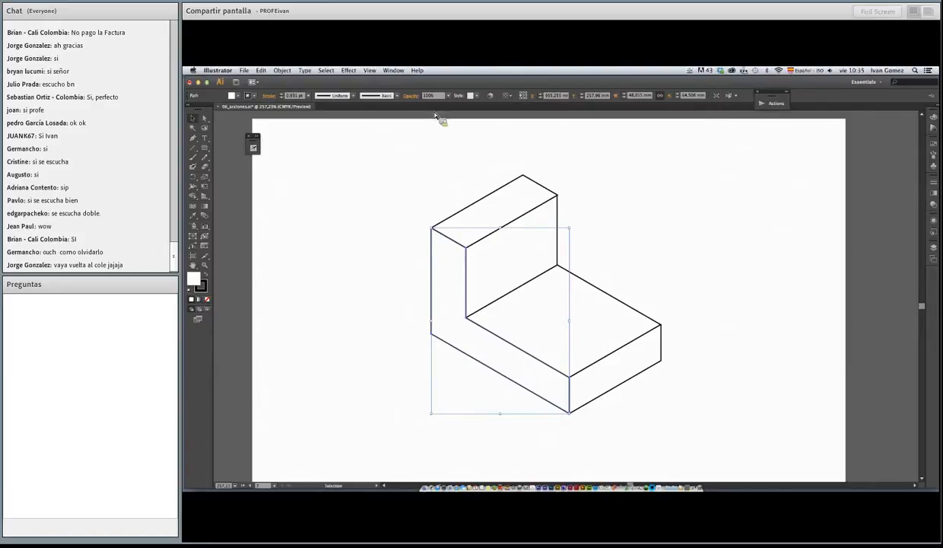
pyautogui.click(393, 71)
pyautogui.moveTo(370, 71)
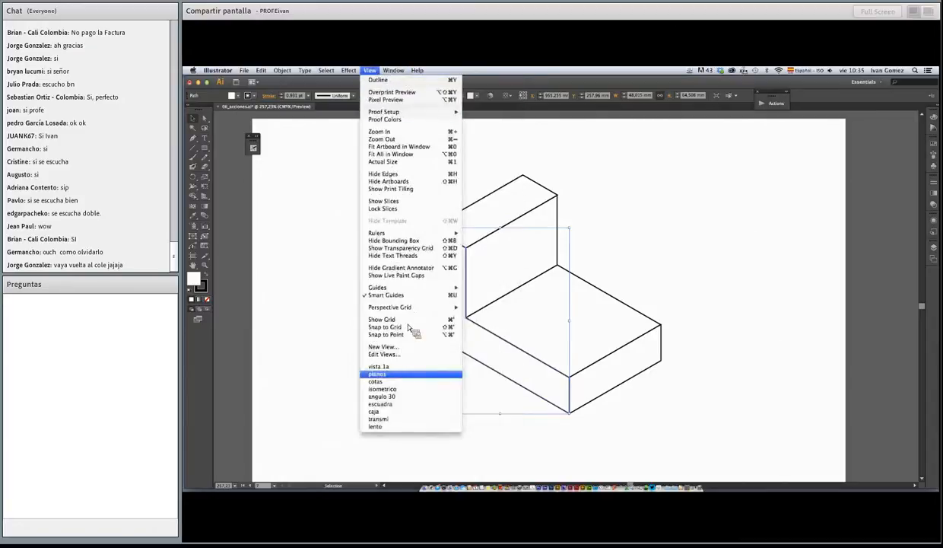
pyautogui.click(409, 397)
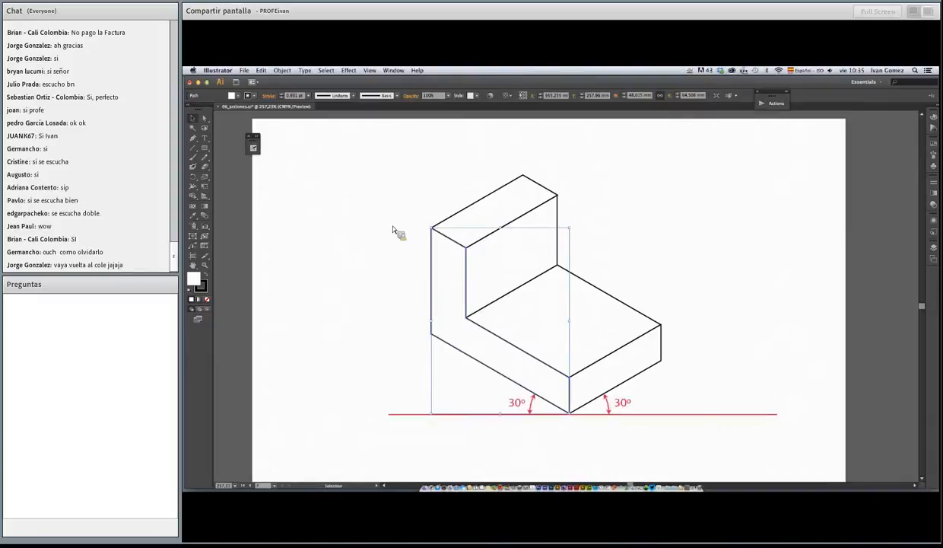
# Display the saved views escuadra and caja to present the 30° set square and the flat faces of the Dulce box
pyautogui.click(346, 228)
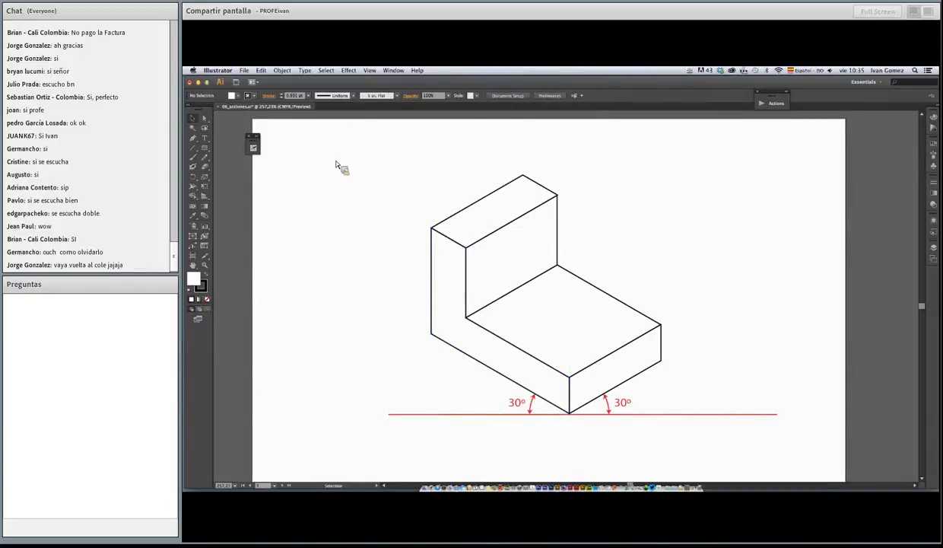
pyautogui.click(370, 70)
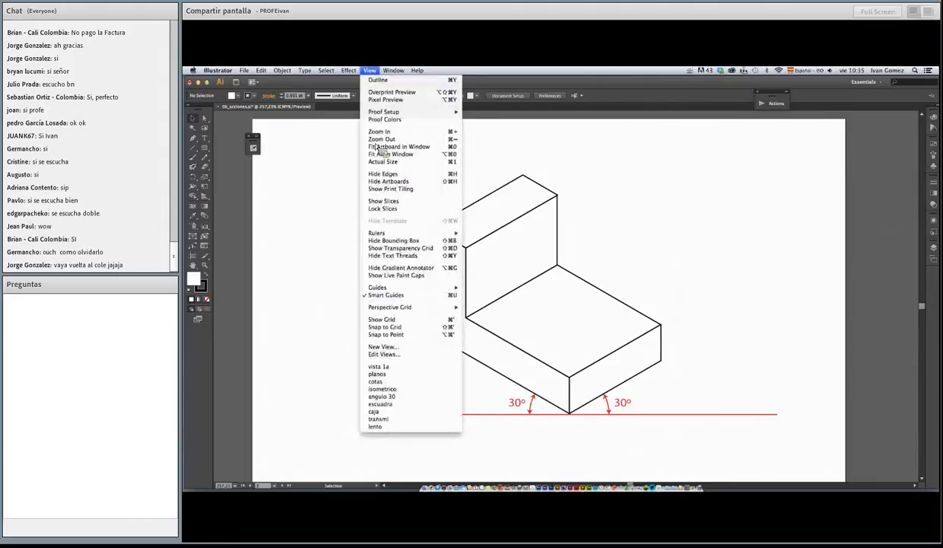
pyautogui.click(406, 404)
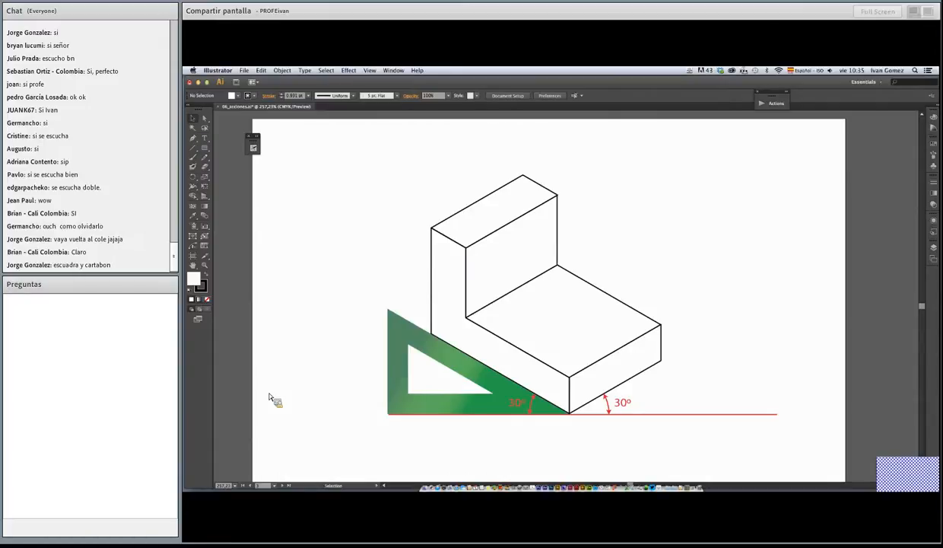
pyautogui.click(370, 70)
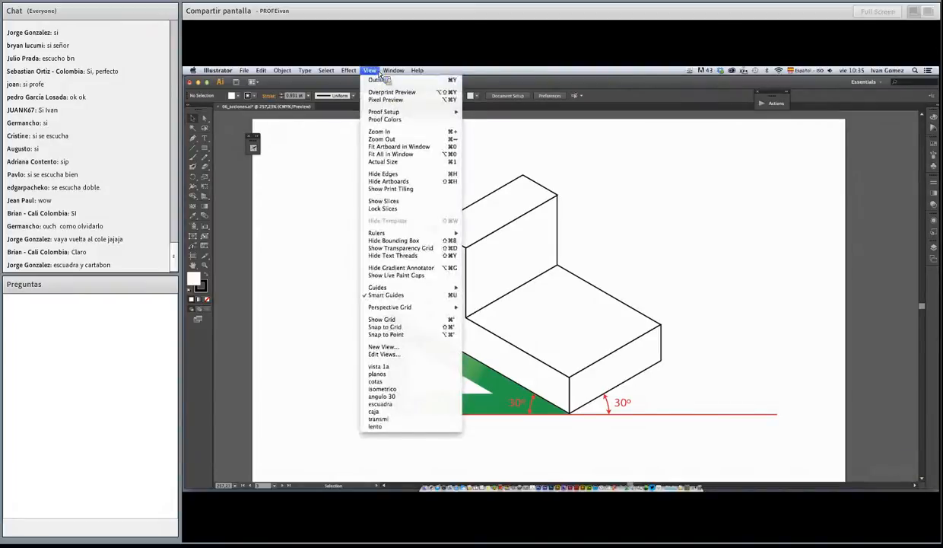
pyautogui.click(408, 412)
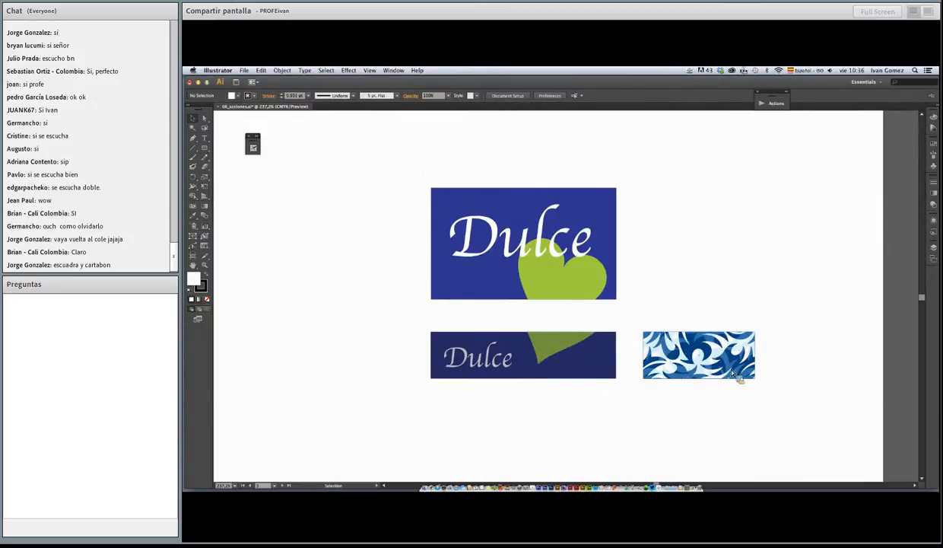
pyautogui.moveTo(675, 277); pyautogui.dragTo(603, 282)
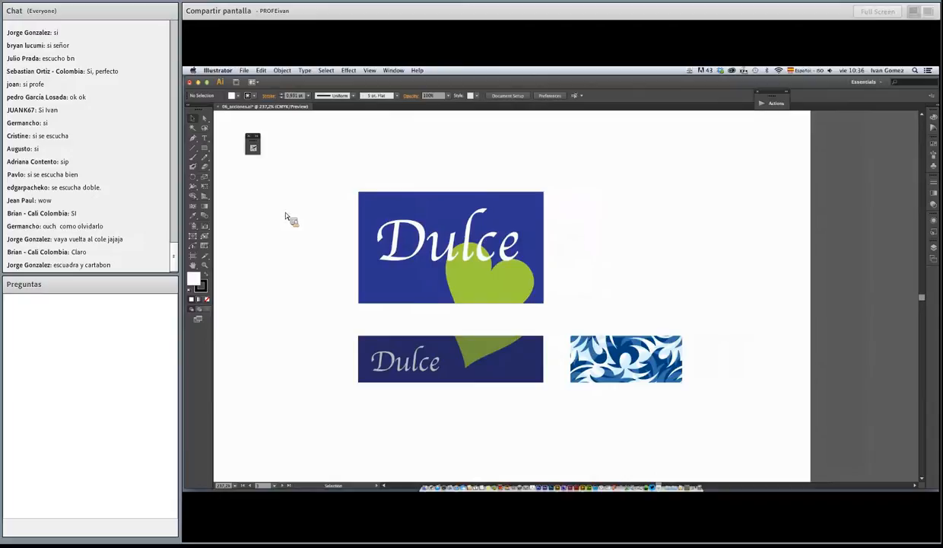
# Show the full Actions panel and place it beside the flat box faces
pyautogui.click(394, 70)
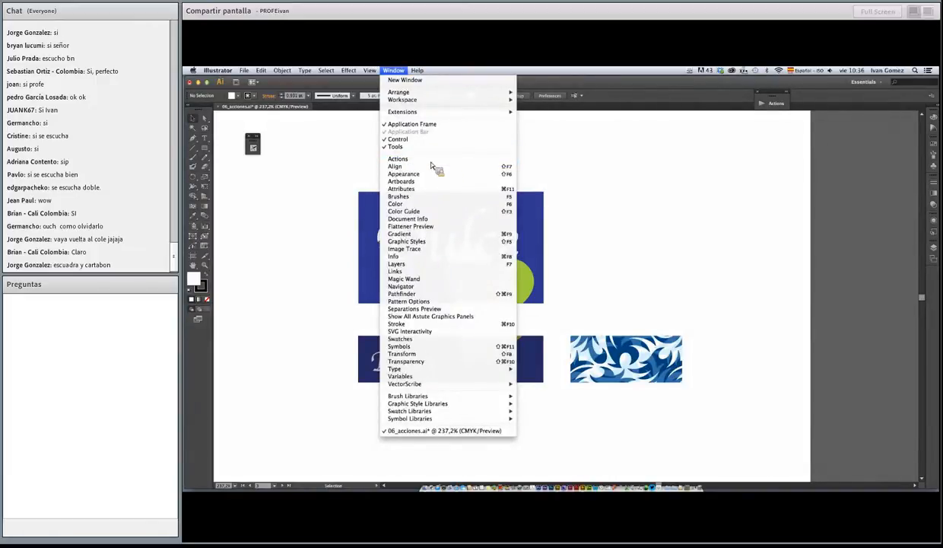
pyautogui.click(390, 71)
pyautogui.click(395, 70)
pyautogui.click(414, 159)
pyautogui.moveTo(700, 108); pyautogui.dragTo(690, 155)
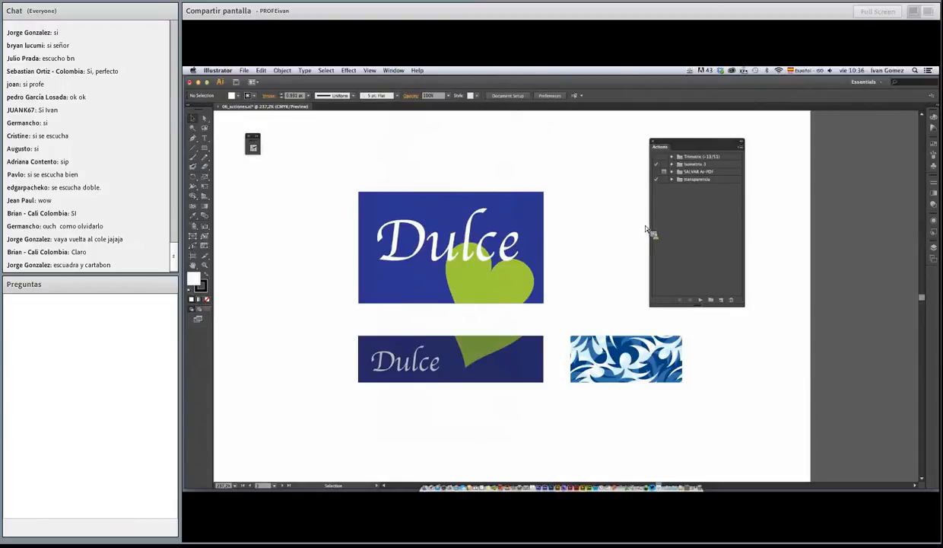
# Expand the isometric action set and the Scale settings of Step 1 All Panels in an enlarged Actions panel
pyautogui.moveTo(675, 170); pyautogui.dragTo(581, 239)
pyautogui.click(673, 166)
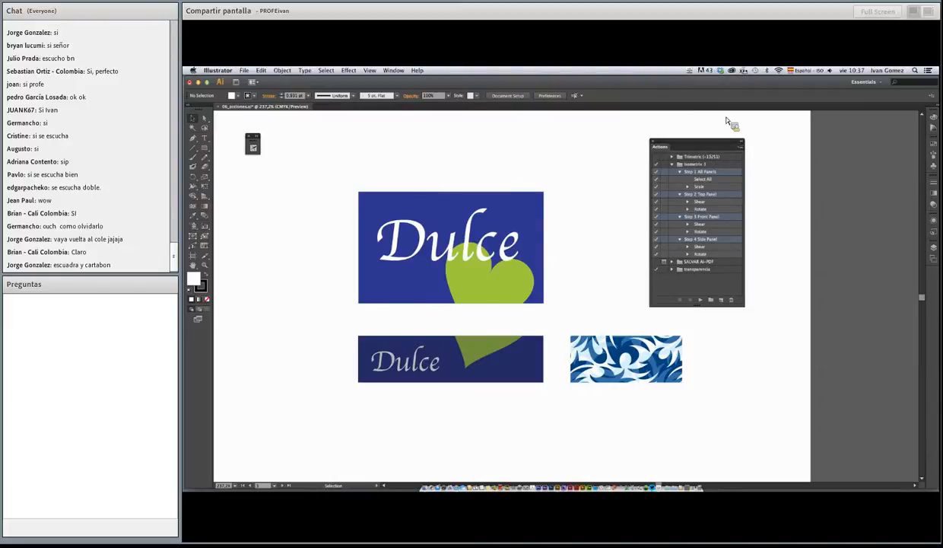
pyautogui.click(700, 182)
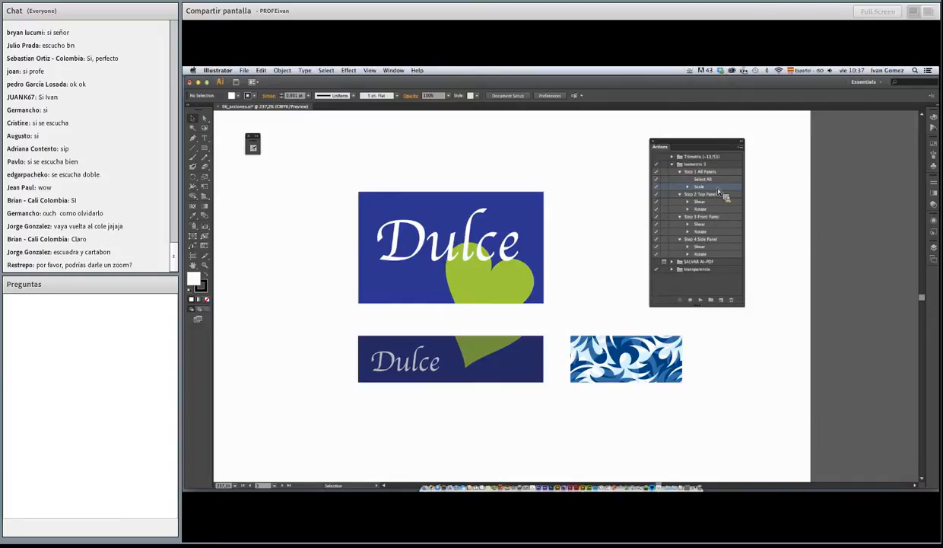
pyautogui.moveTo(719, 192); pyautogui.dragTo(684, 191)
pyautogui.click(687, 187)
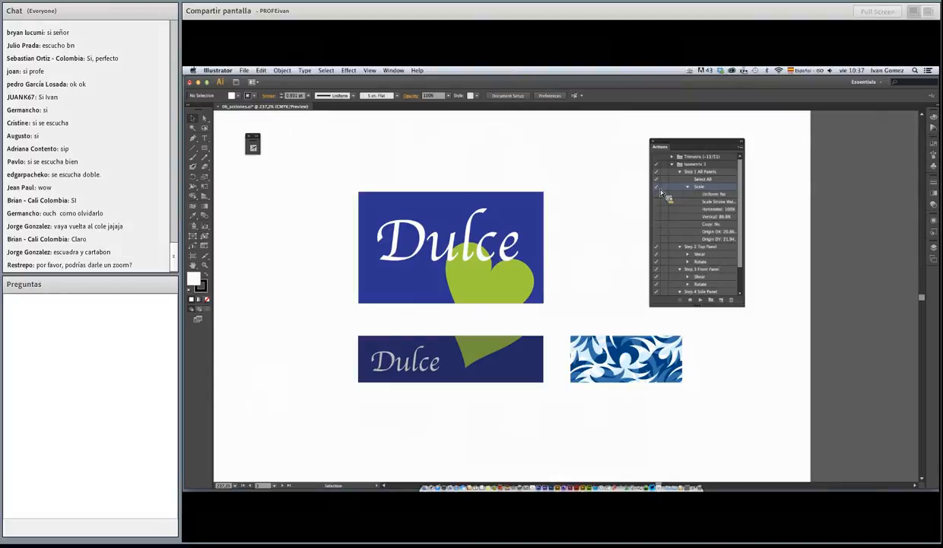
pyautogui.moveTo(744, 306); pyautogui.dragTo(797, 349)
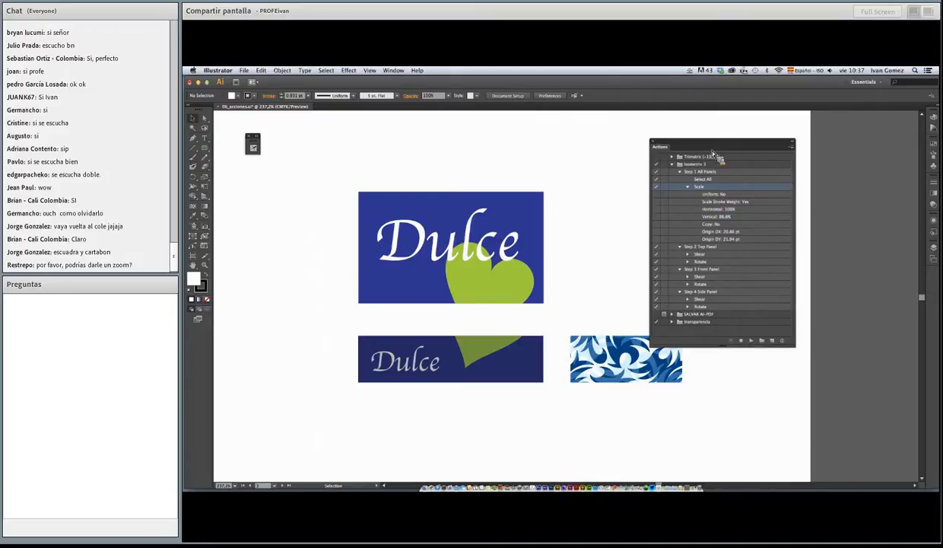
pyautogui.moveTo(690, 146); pyautogui.dragTo(648, 120)
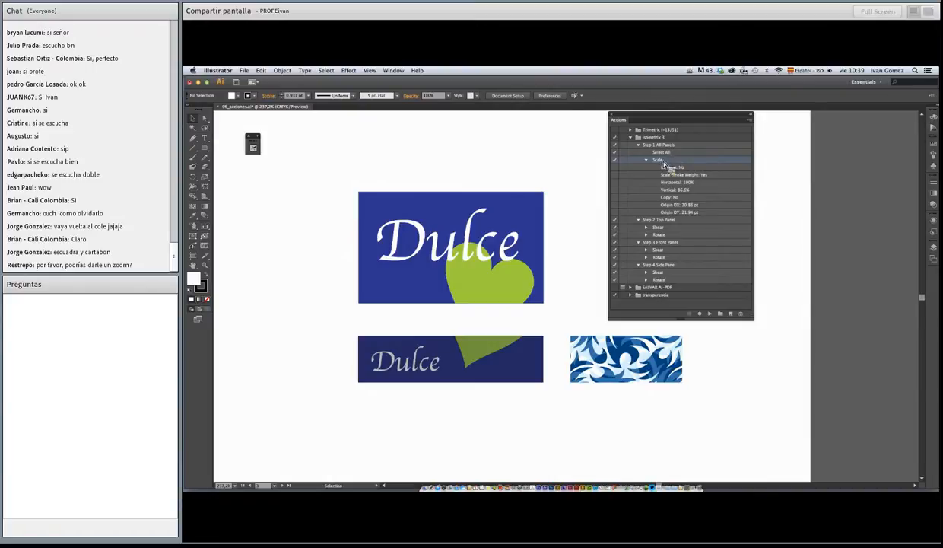
# Select the three box faces and run the Step 1 All Panels action on them
pyautogui.moveTo(328, 173); pyautogui.dragTo(694, 400)
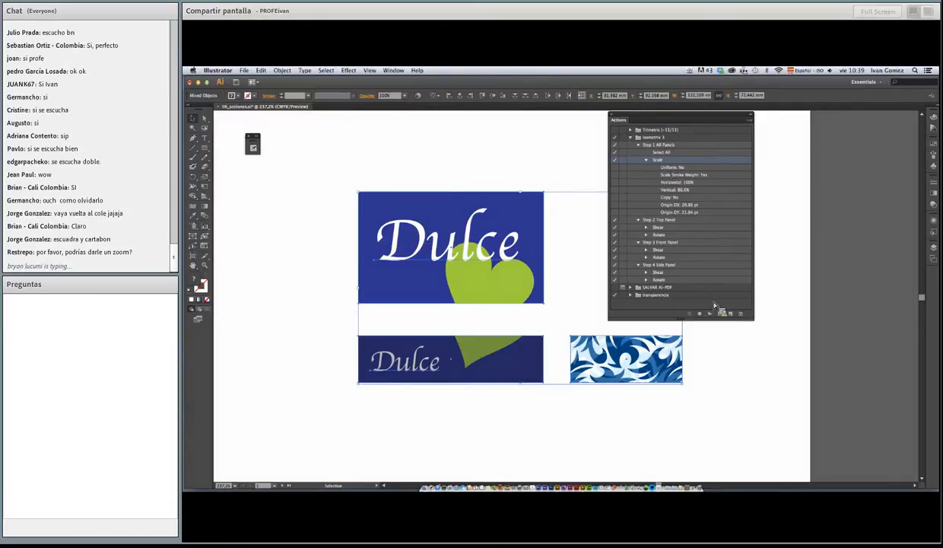
pyautogui.moveTo(754, 319); pyautogui.dragTo(690, 314)
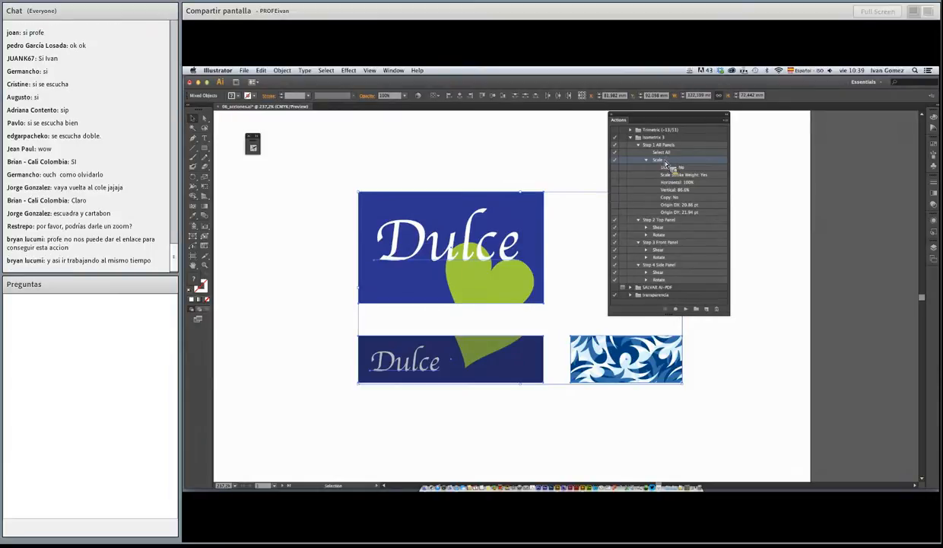
pyautogui.click(687, 309)
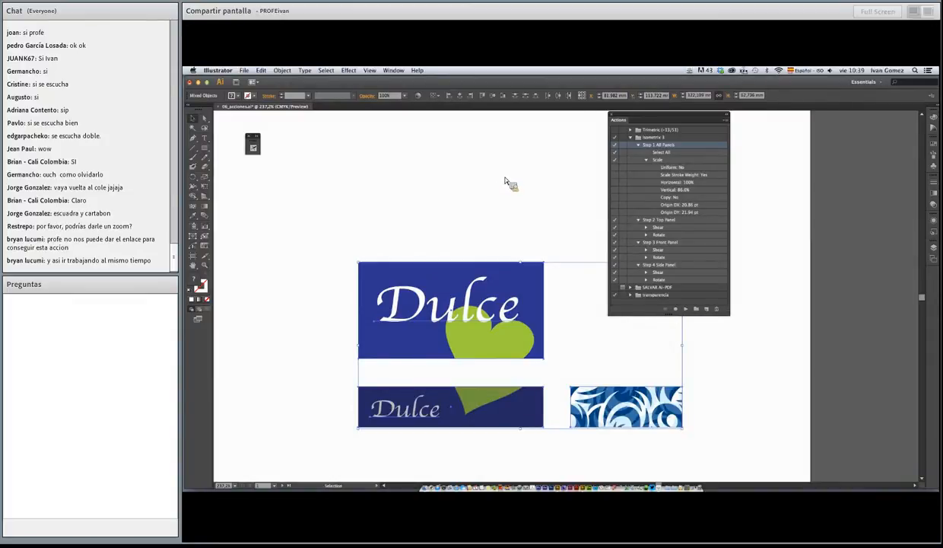
pyautogui.click(520, 248)
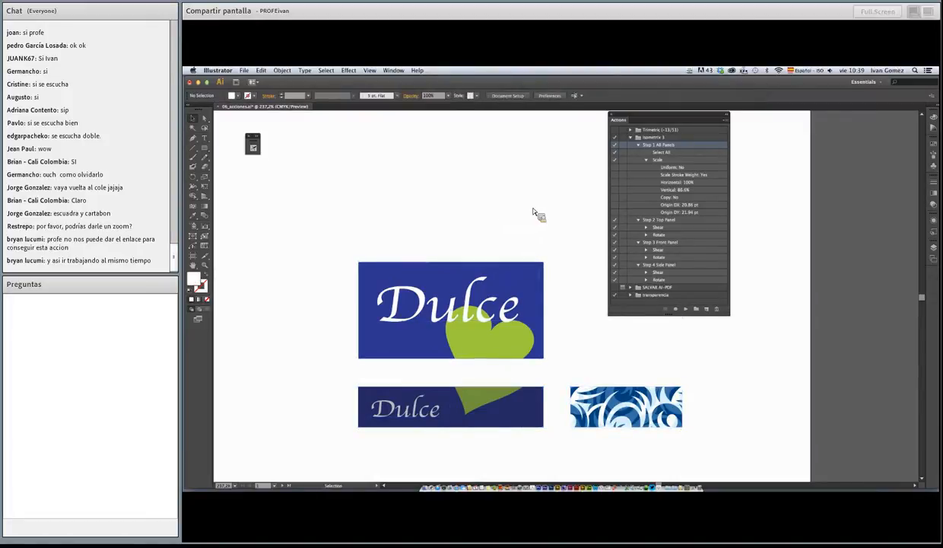
# Collapse Step 1 All Panels and examine the Shear settings of Step 2 Top Panel
pyautogui.click(637, 144)
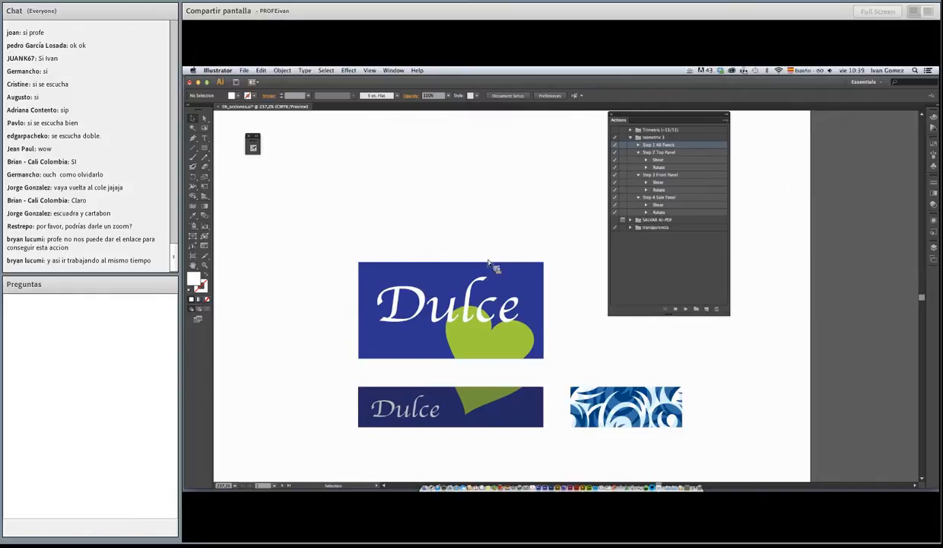
pyautogui.scroll(-3, 489, 263)
pyautogui.hscroll(1, 502, 198)
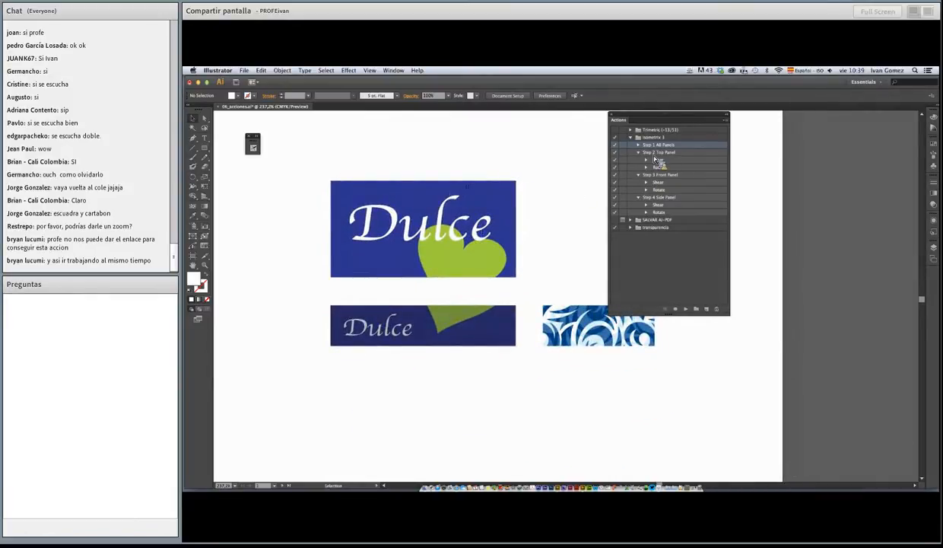
pyautogui.moveTo(654, 159); pyautogui.dragTo(672, 173)
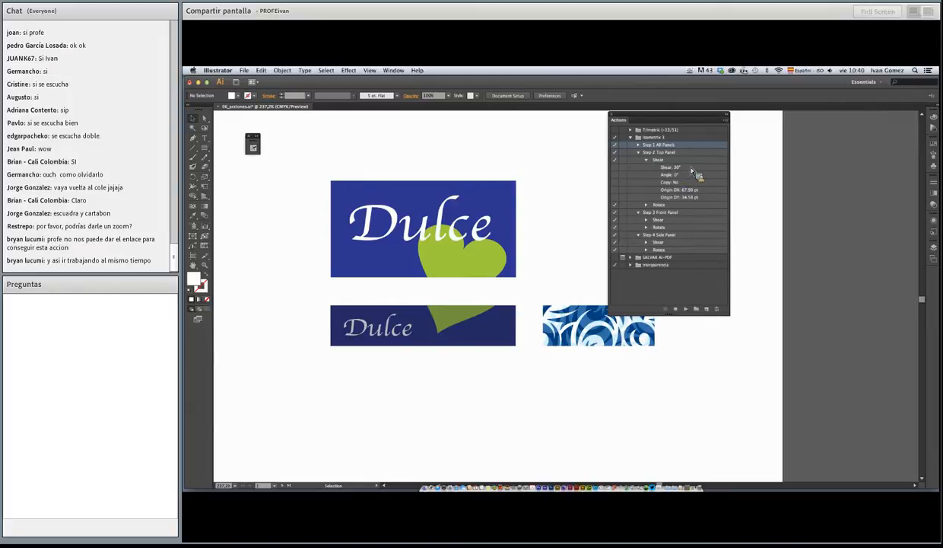
# Apply the Step 2 Top Panel action to the large Dulce face
pyautogui.moveTo(692, 169); pyautogui.dragTo(342, 183)
pyautogui.moveTo(505, 276); pyautogui.dragTo(511, 277)
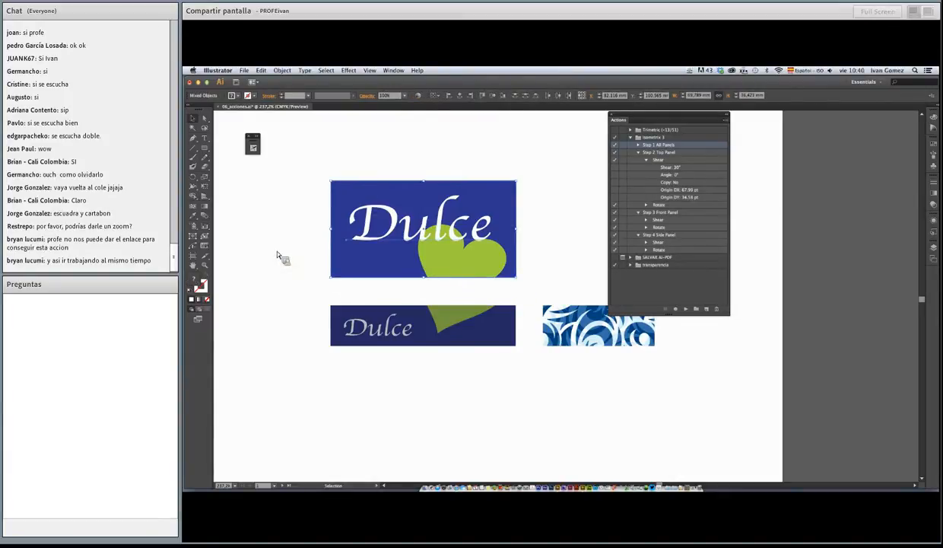
pyautogui.click(655, 154)
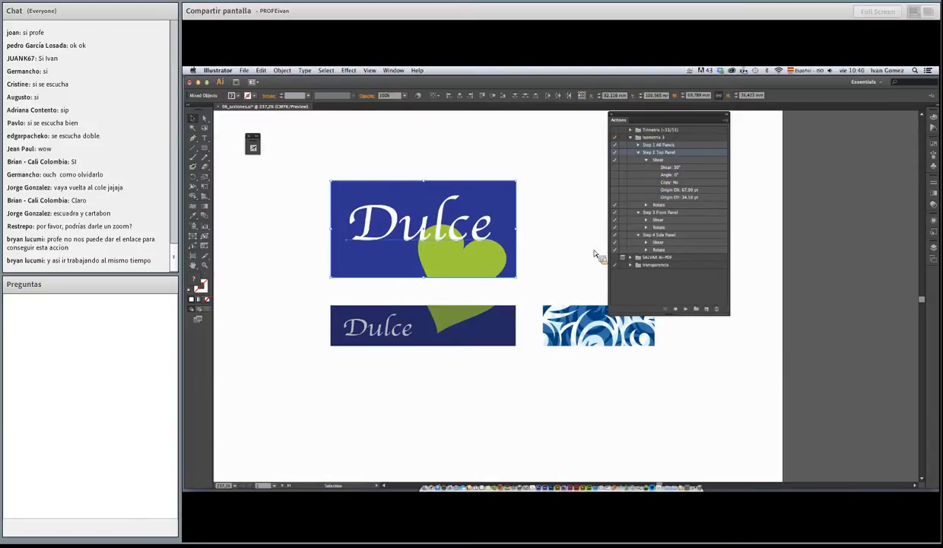
pyautogui.click(687, 309)
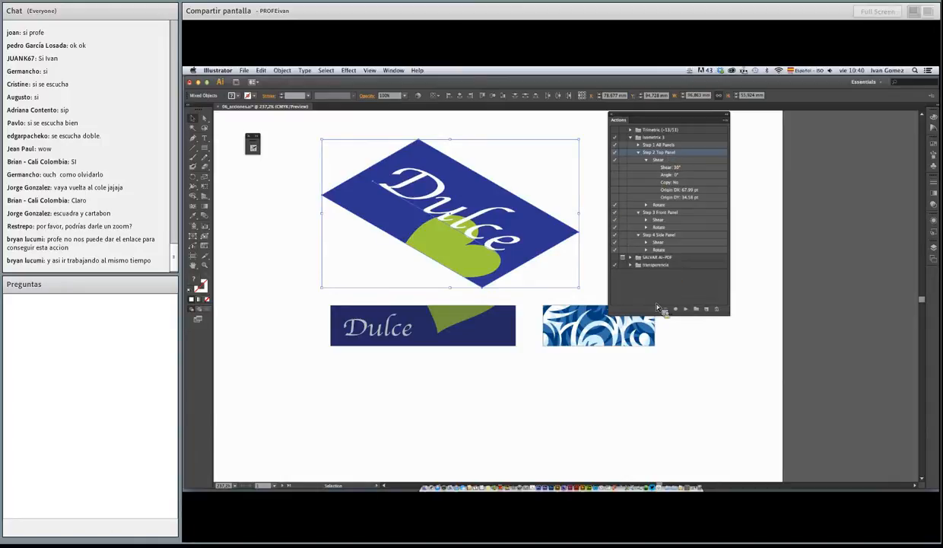
# Make the Actions panel taller, move it clear of the artwork and switch it to Button Mode
pyautogui.moveTo(730, 318); pyautogui.dragTo(721, 342)
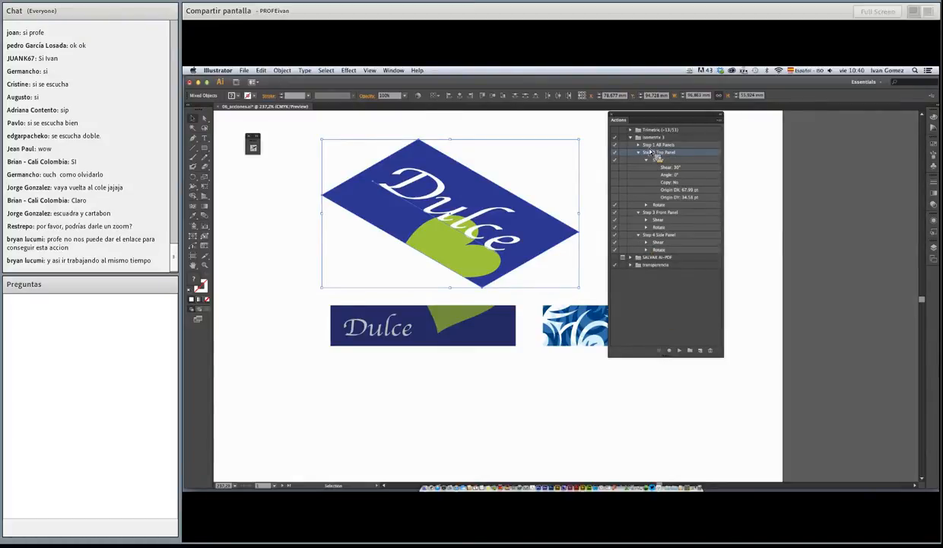
pyautogui.moveTo(628, 122); pyautogui.dragTo(643, 124)
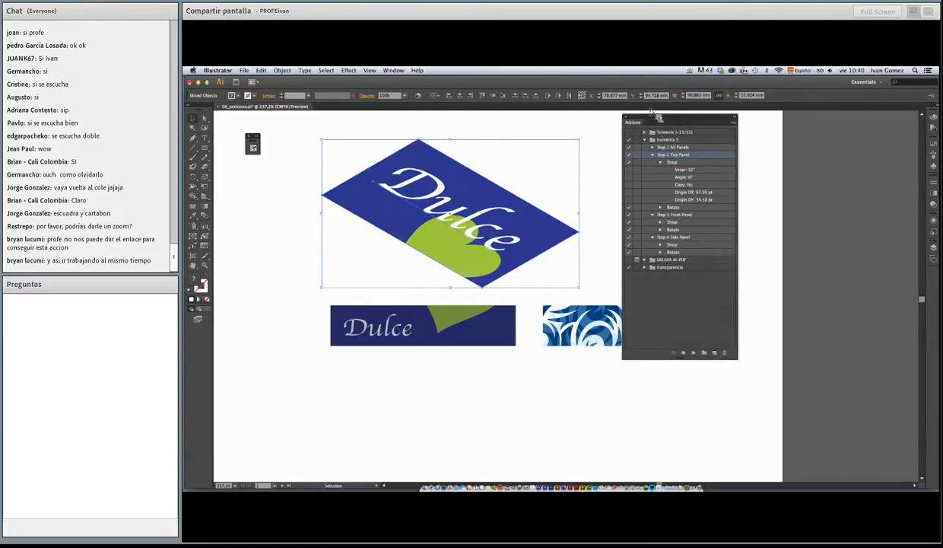
pyautogui.click(734, 122)
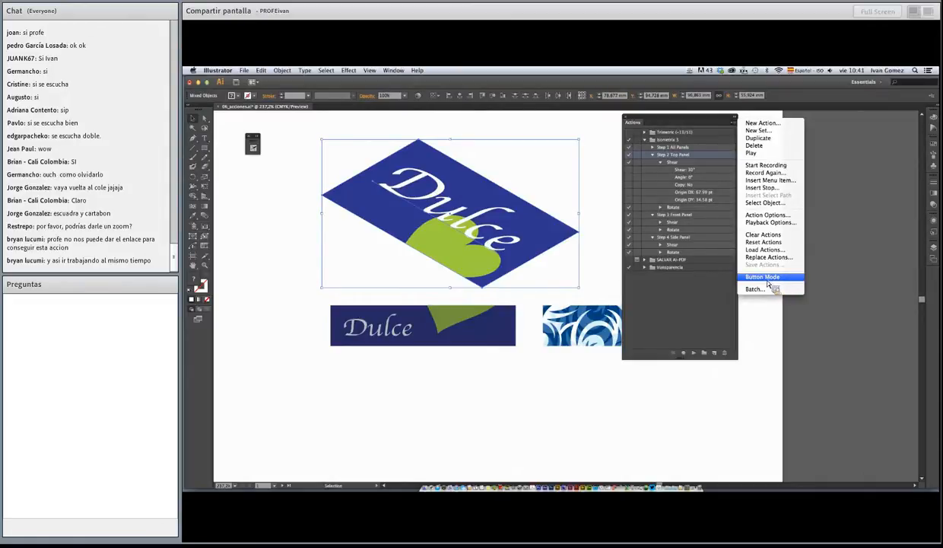
pyautogui.click(768, 278)
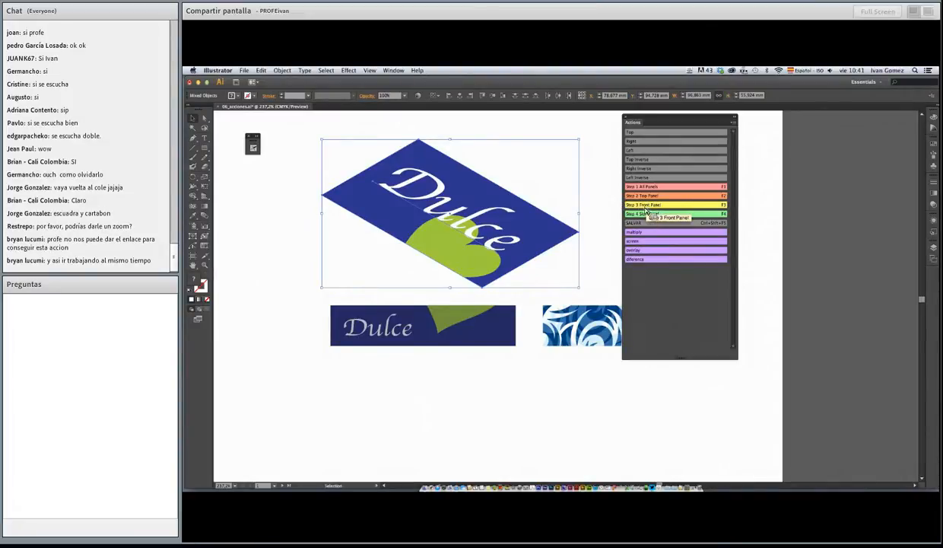
# Apply the Step 3 Front Panel action to the narrow Dulce face and move it near the top face's lower-left edge
pyautogui.click(439, 323)
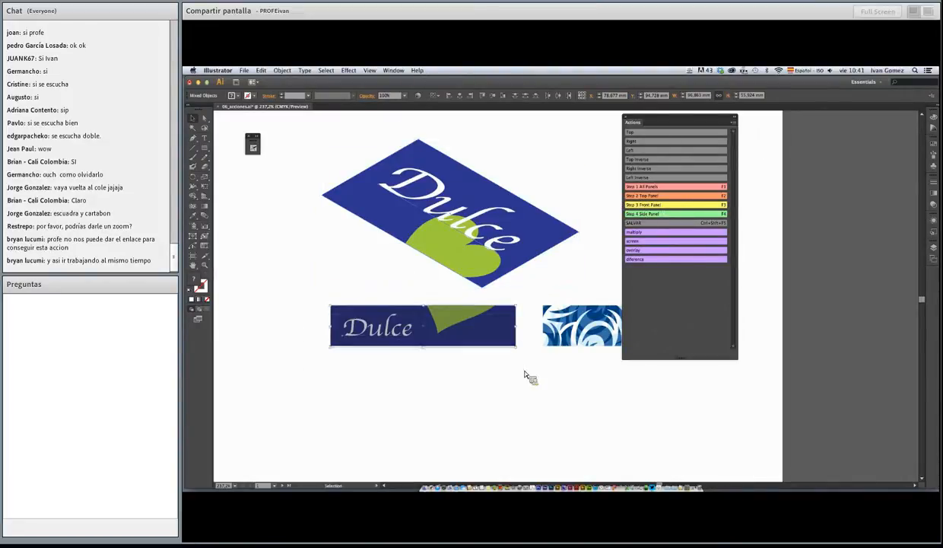
pyautogui.click(657, 205)
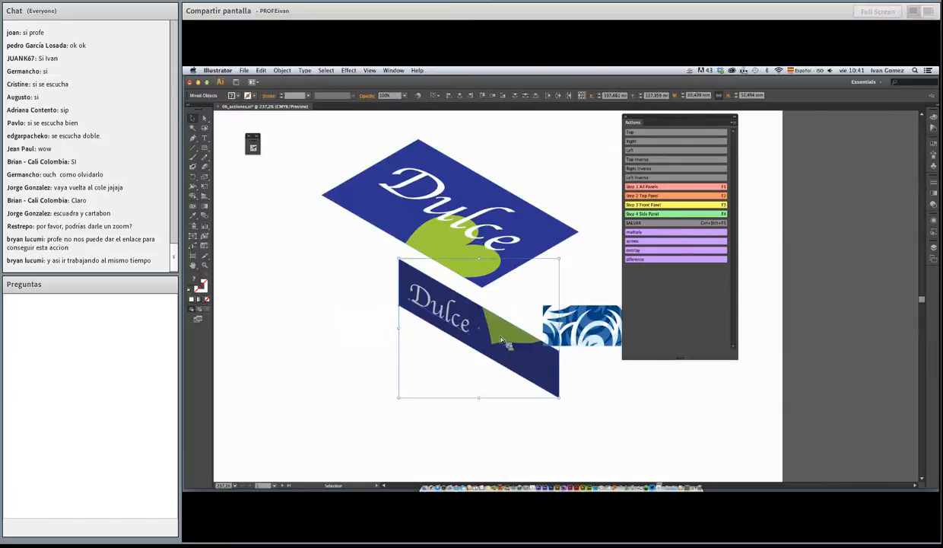
pyautogui.moveTo(551, 360); pyautogui.dragTo(457, 315)
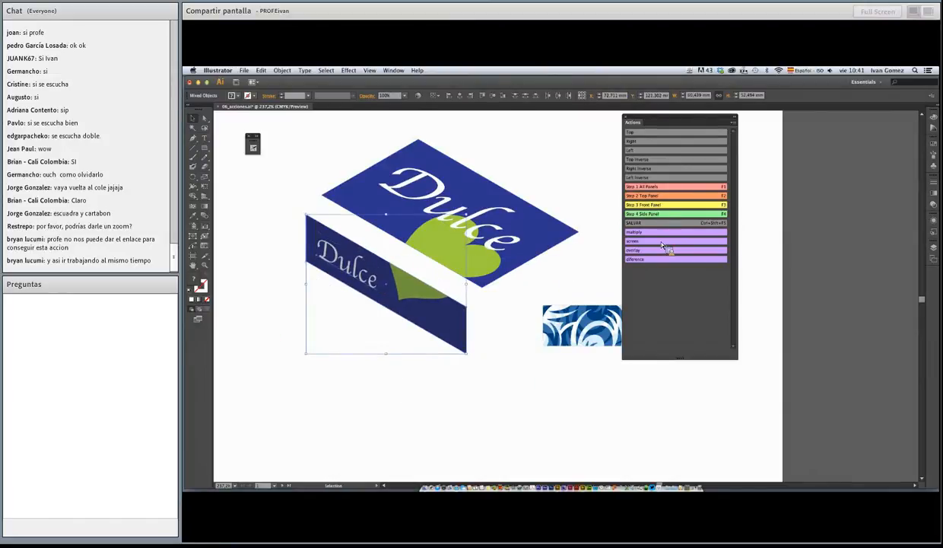
# Run the Step 4 Side Panel action on the blue patterned rectangle and undo its rotation
pyautogui.moveTo(573, 311); pyautogui.dragTo(467, 292)
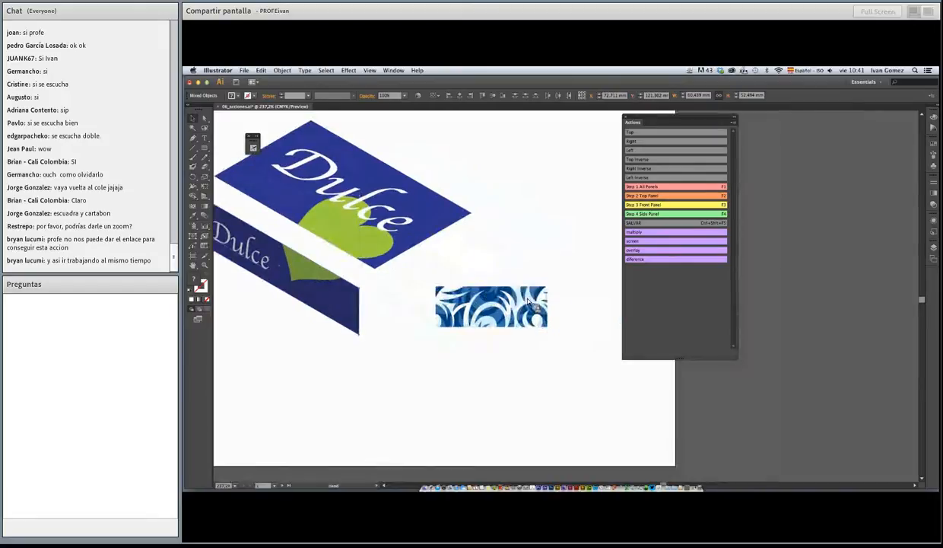
pyautogui.click(466, 291)
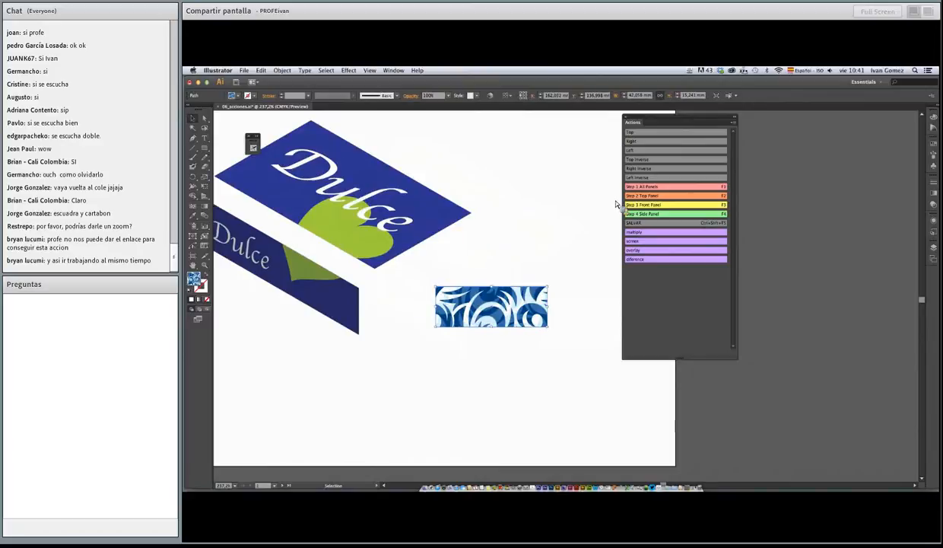
pyautogui.click(646, 215)
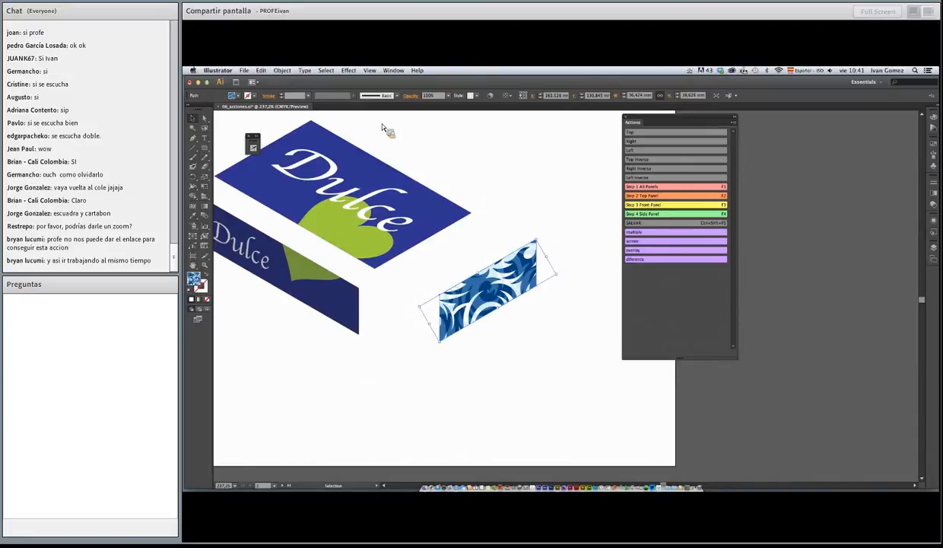
pyautogui.click(261, 70)
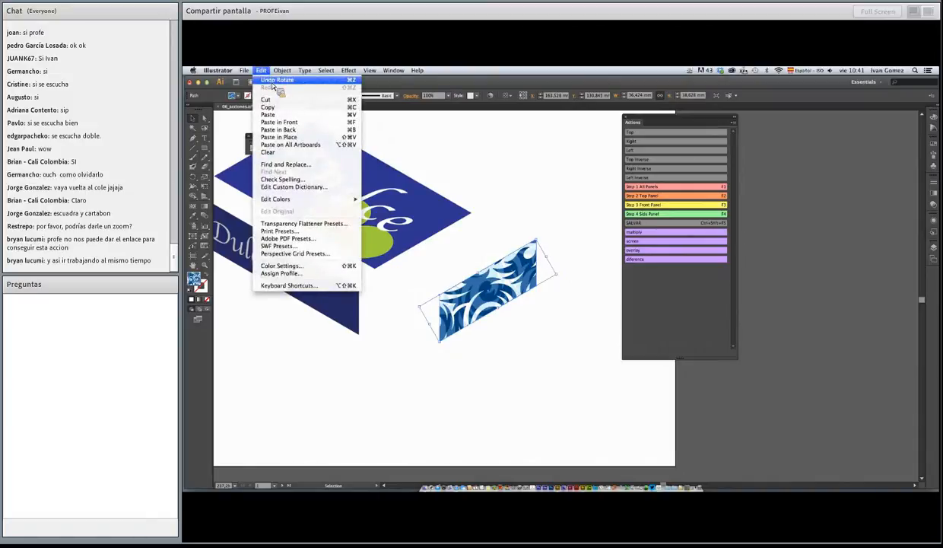
pyautogui.click(273, 80)
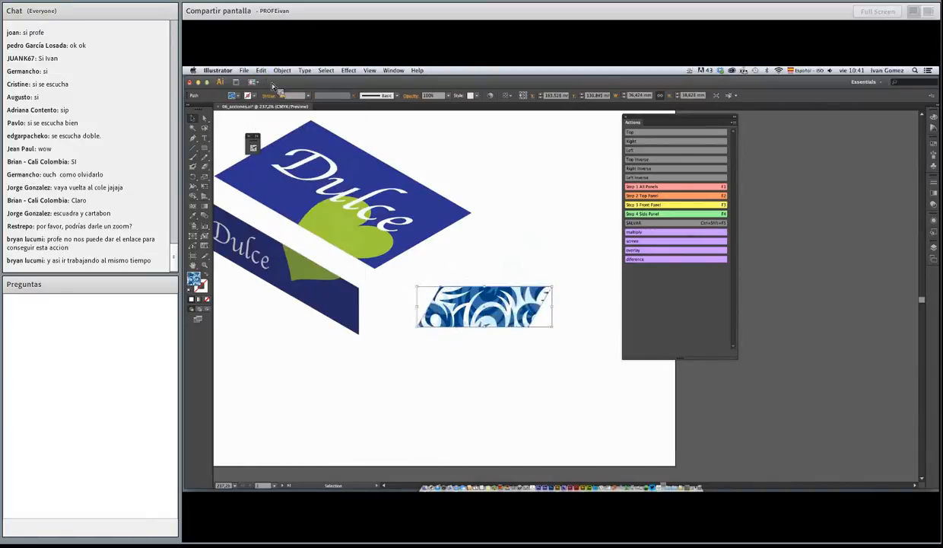
# Undo the shear on the blue patterned rectangle so it is flat again
pyautogui.click(261, 70)
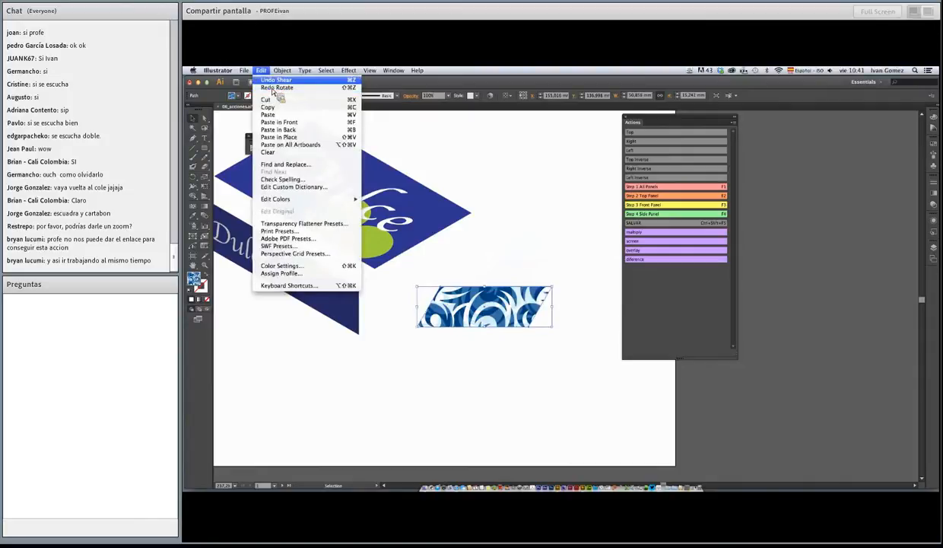
pyautogui.click(273, 81)
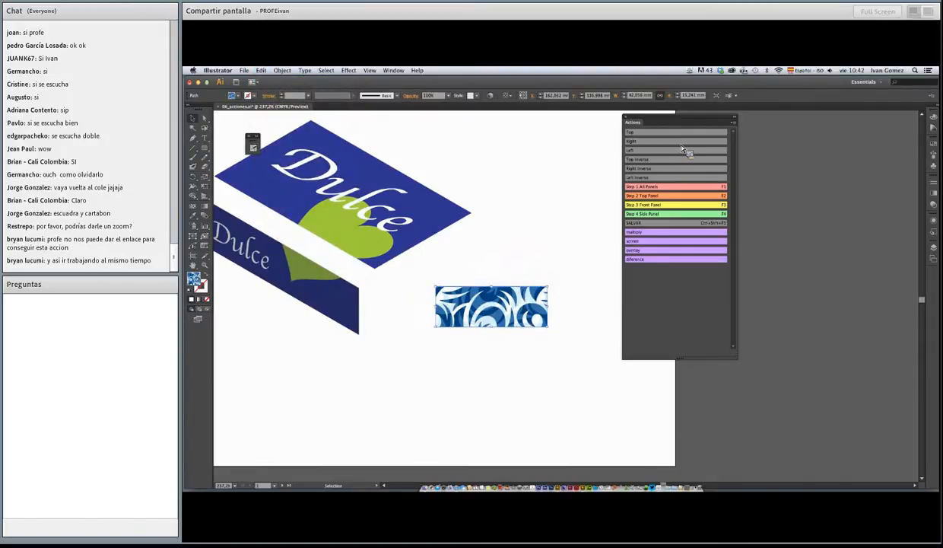
# Show the Swatches panel, float it beside the Actions panel and collapse it to an icon
pyautogui.click(393, 70)
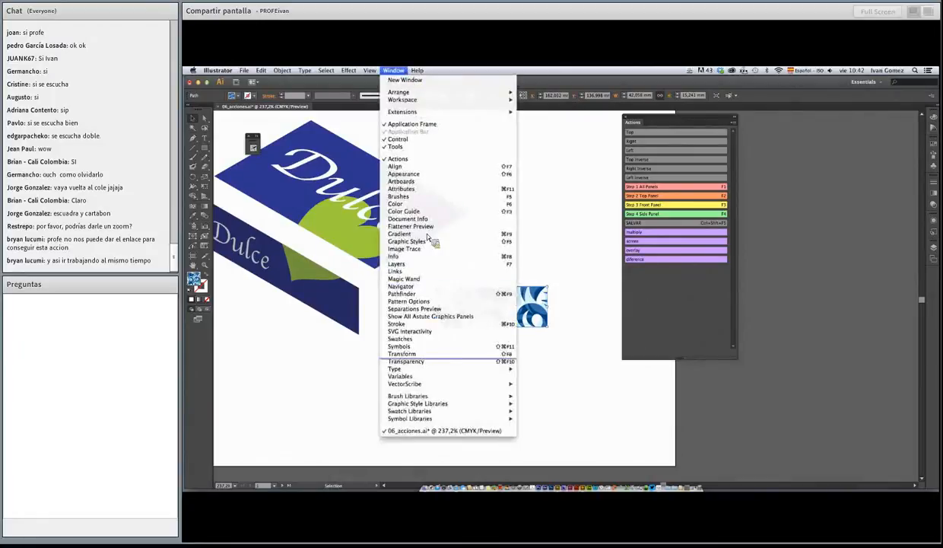
pyautogui.moveTo(440, 420)
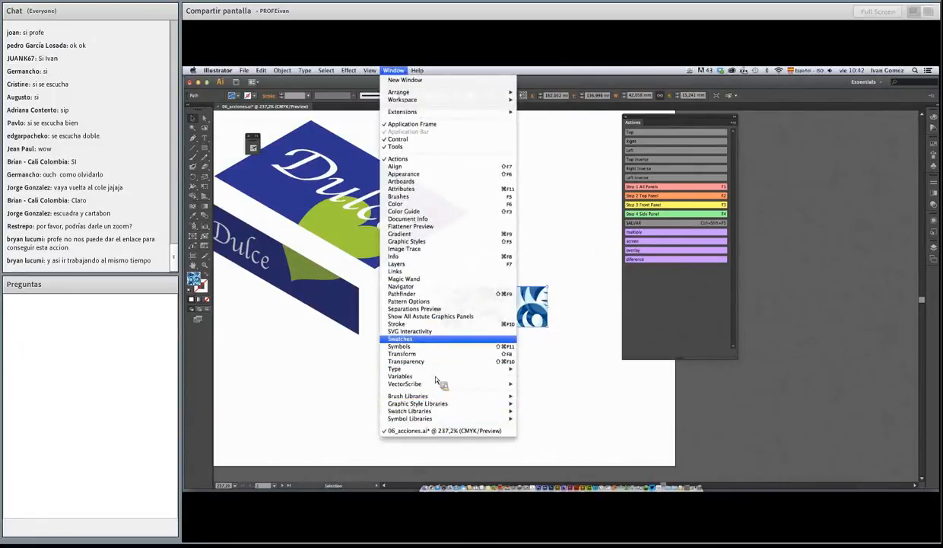
pyautogui.click(435, 338)
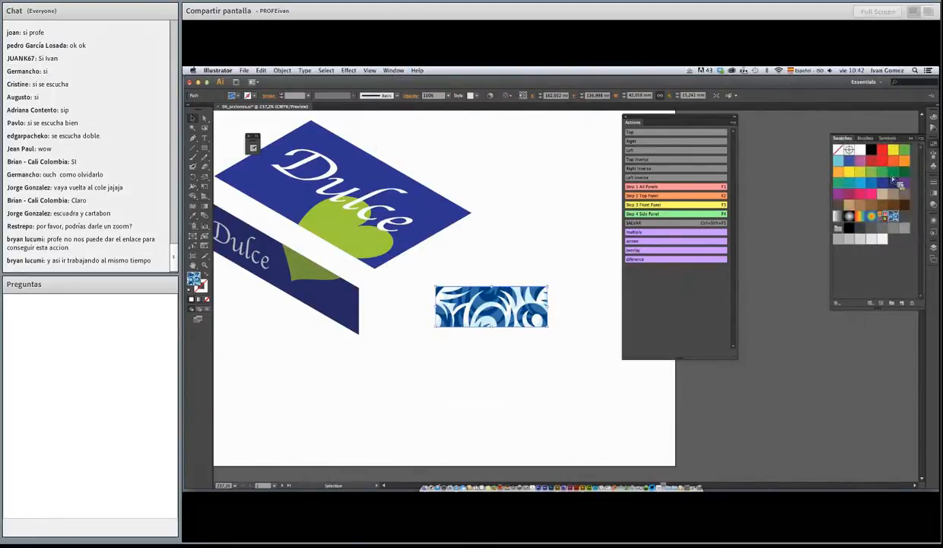
pyautogui.moveTo(842, 138); pyautogui.dragTo(547, 116)
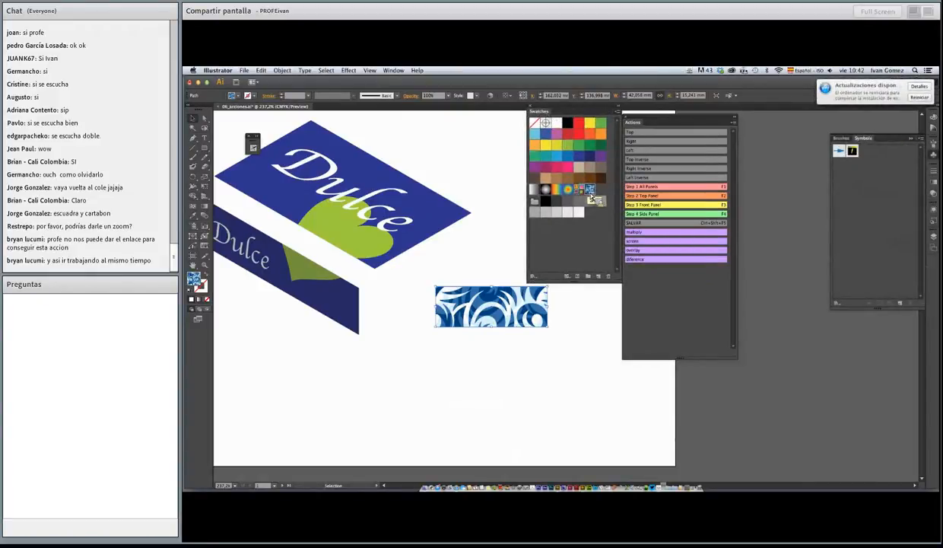
pyautogui.click(619, 107)
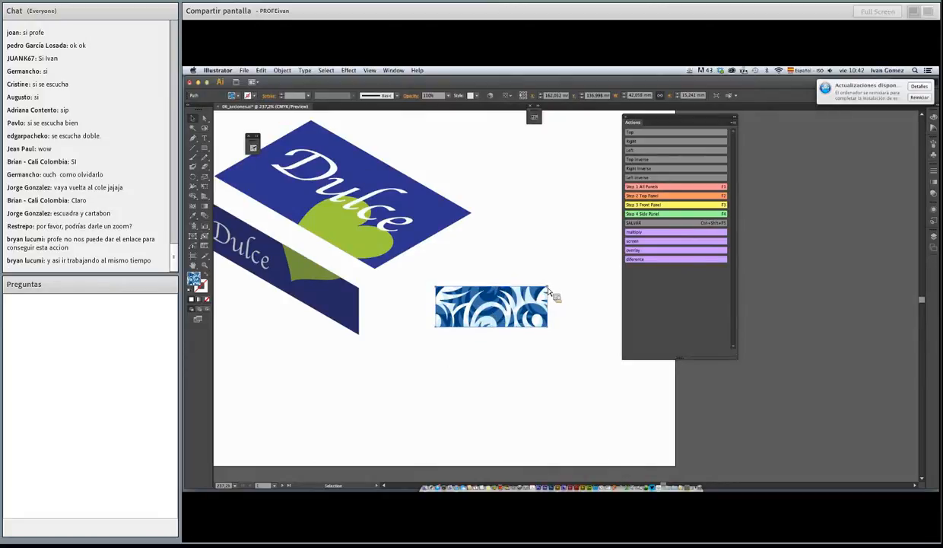
# Try stretching the patterned rectangle upward, undo the scaling and dock the displaced document window back in place
pyautogui.moveTo(547, 287); pyautogui.dragTo(510, 202)
pyautogui.hotkey('ctrl', 'z')
pyautogui.moveTo(864, 101); pyautogui.dragTo(906, 107)
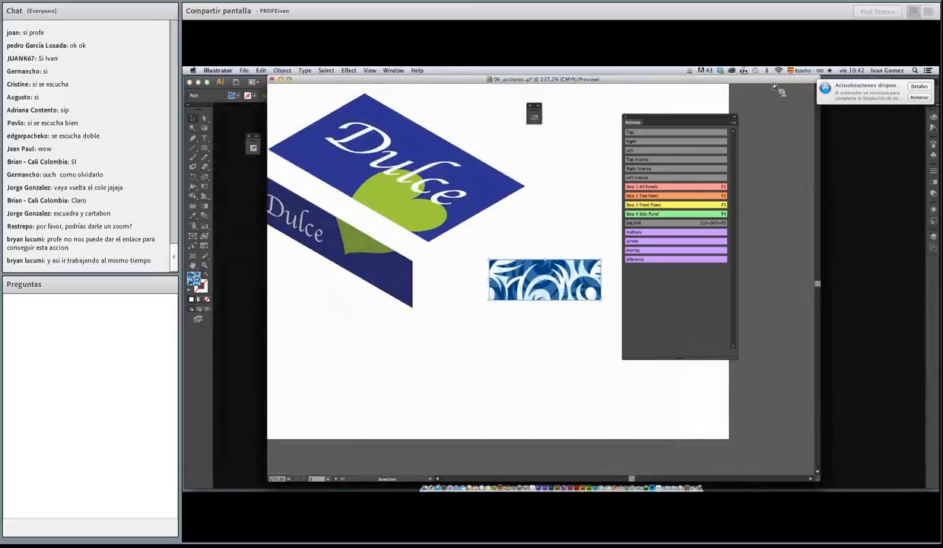
pyautogui.moveTo(740, 82); pyautogui.dragTo(617, 108)
# Enable Transform Pattern Tiles in the General preferences
pyautogui.click(218, 70)
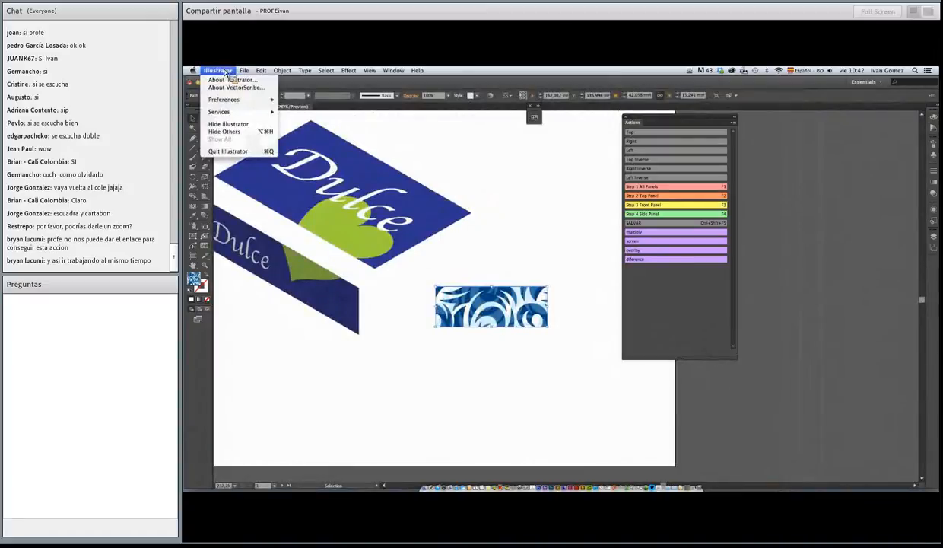
pyautogui.moveTo(228, 100)
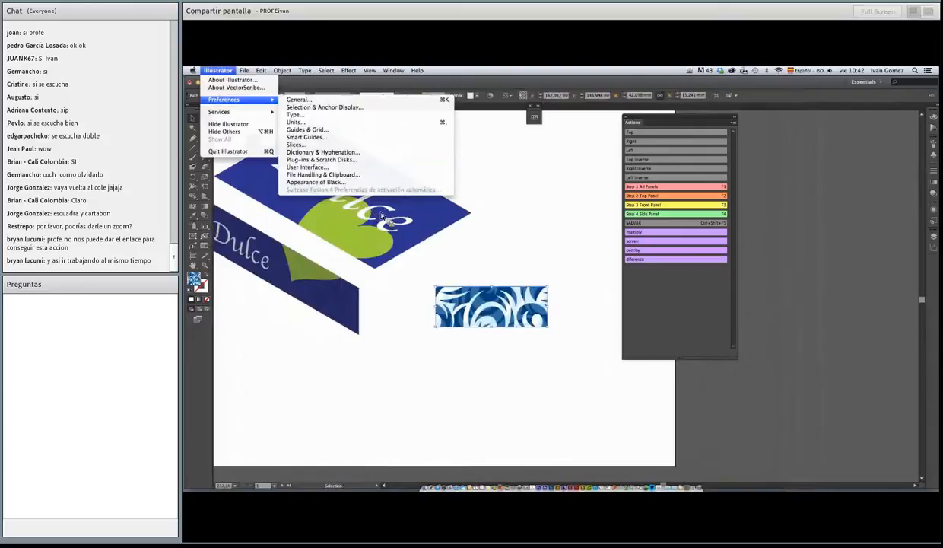
pyautogui.moveTo(261, 70)
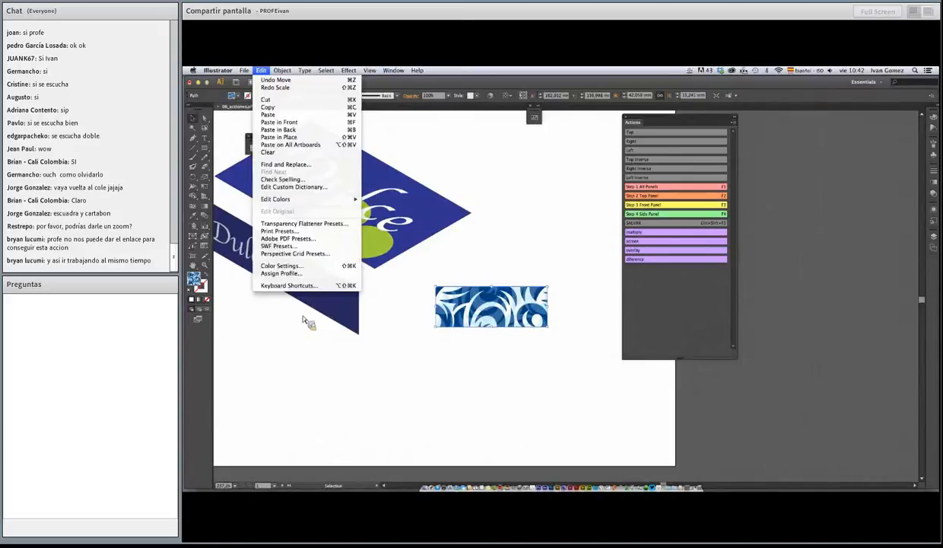
pyautogui.moveTo(218, 70)
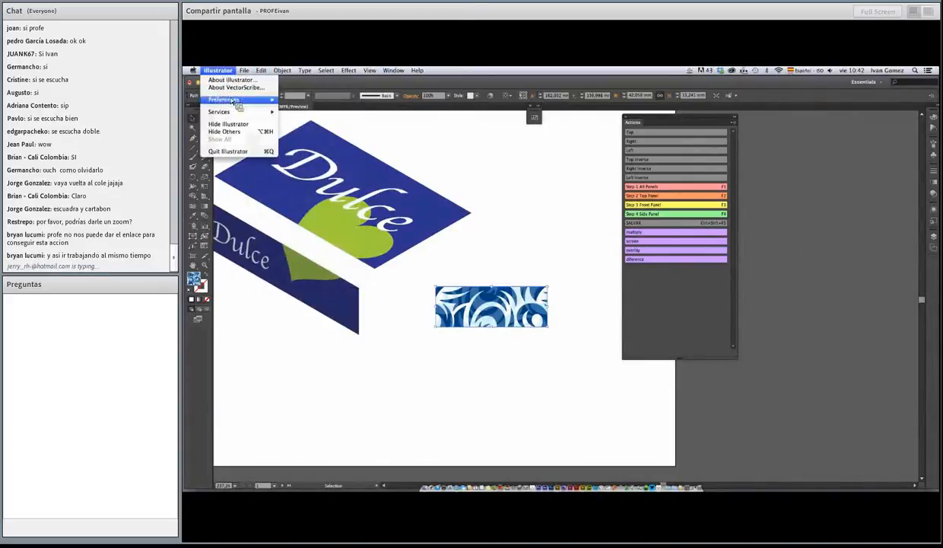
pyautogui.click(305, 101)
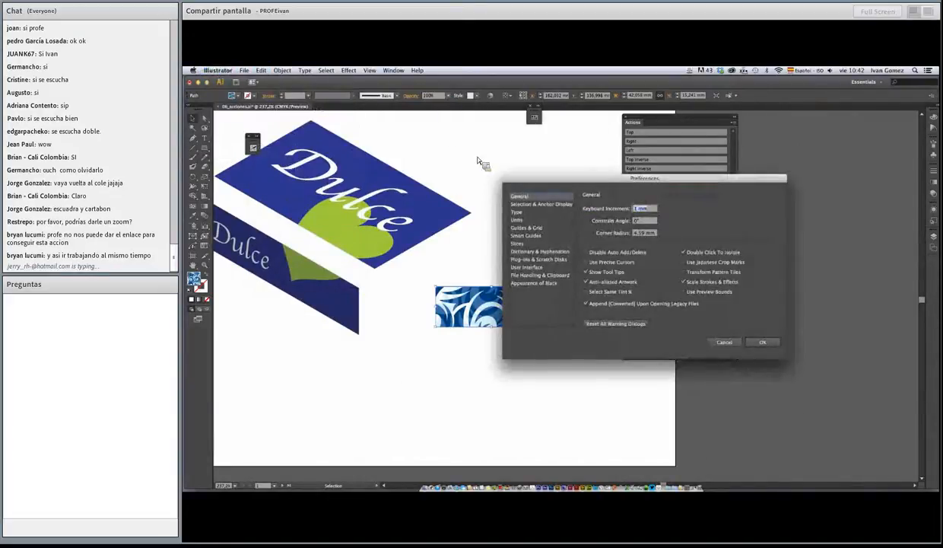
pyautogui.moveTo(604, 181); pyautogui.dragTo(395, 108)
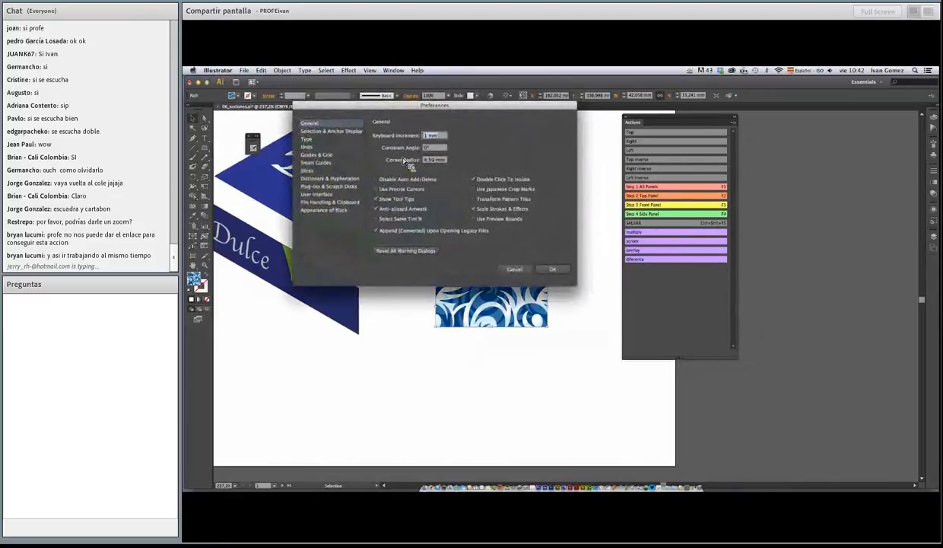
pyautogui.click(474, 199)
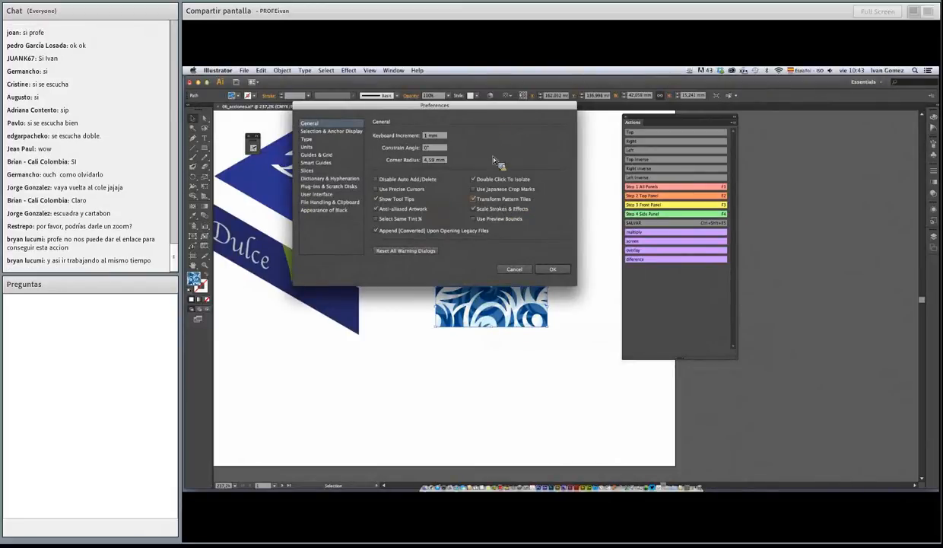
pyautogui.click(547, 268)
# Try stretching the patterned rectangle upward to about 53 mm tall and undo the scaling
pyautogui.moveTo(496, 289); pyautogui.dragTo(487, 186)
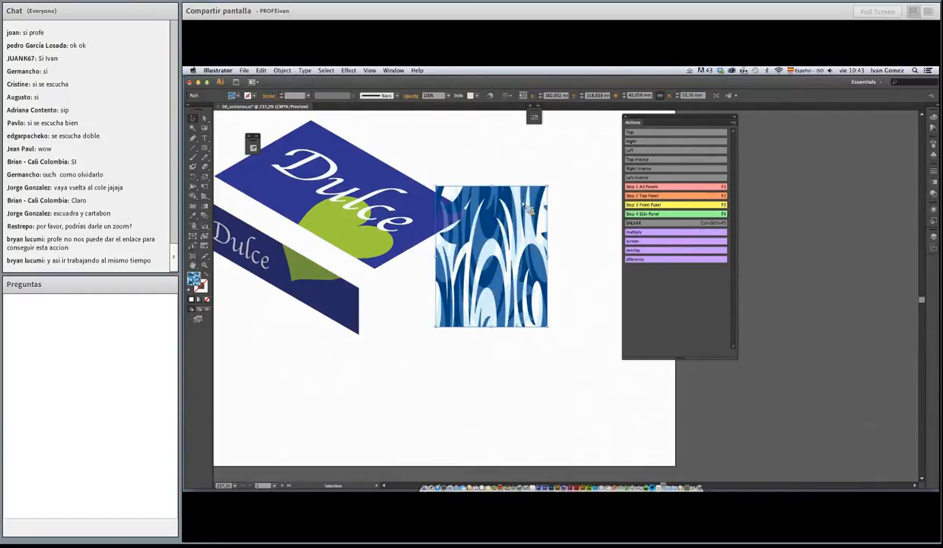
pyautogui.press('super+z')
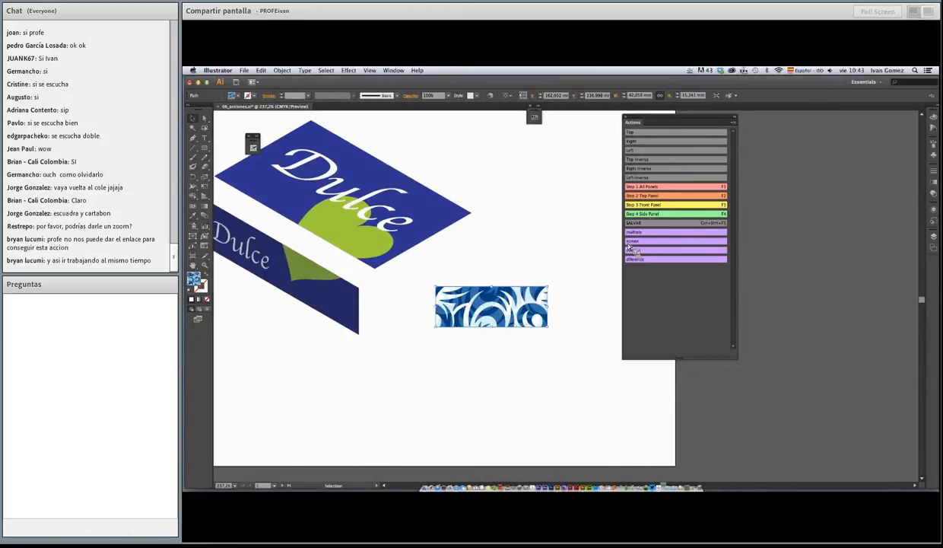
# Run the Step 4 Side Panel action on the blue patterned rectangle
pyautogui.click(651, 216)
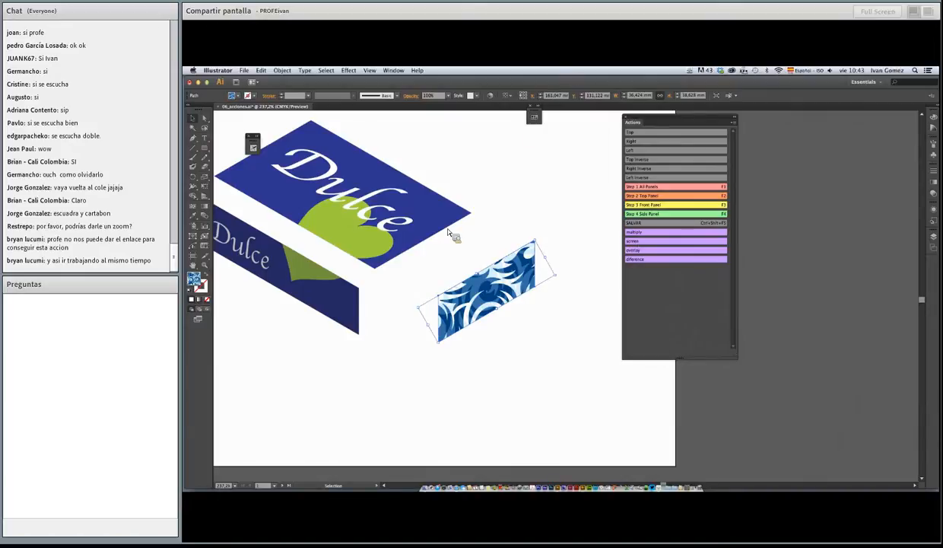
pyautogui.press('space')
pyautogui.moveTo(394, 258); pyautogui.dragTo(416, 259)
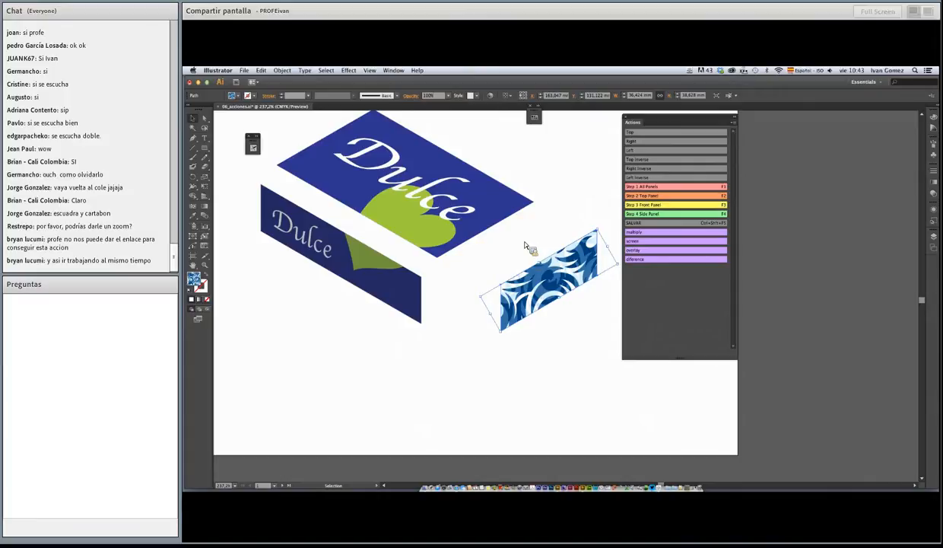
pyautogui.hscroll(3, 520, 236)
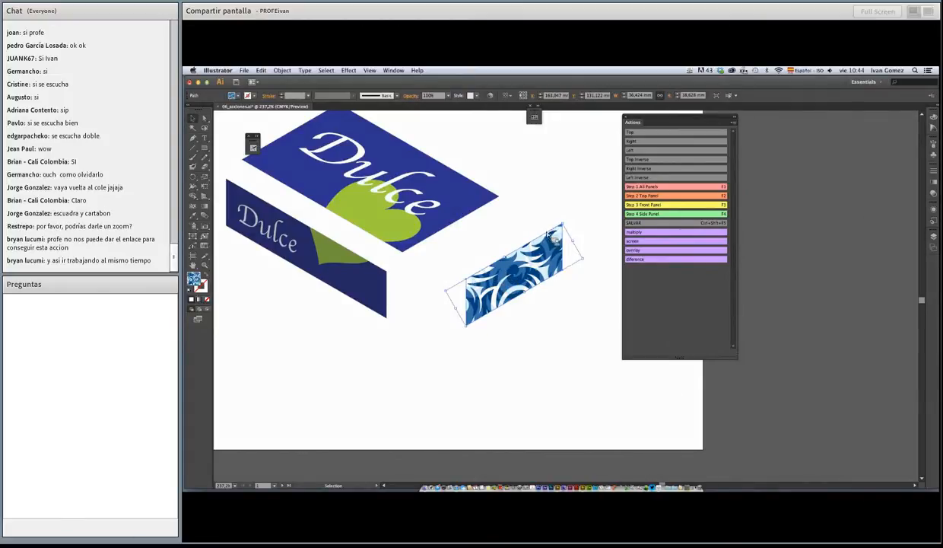
pyautogui.rightClick(501, 272)
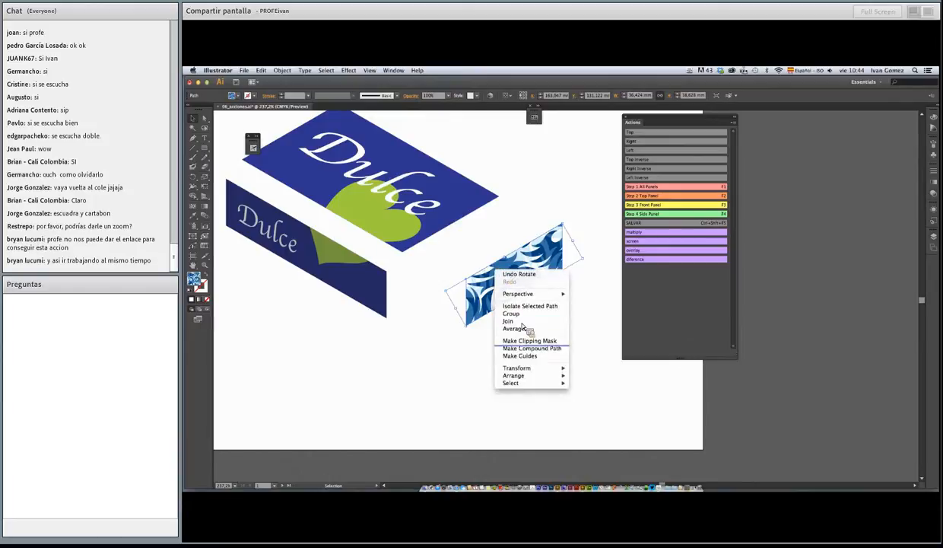
pyautogui.moveTo(532, 371)
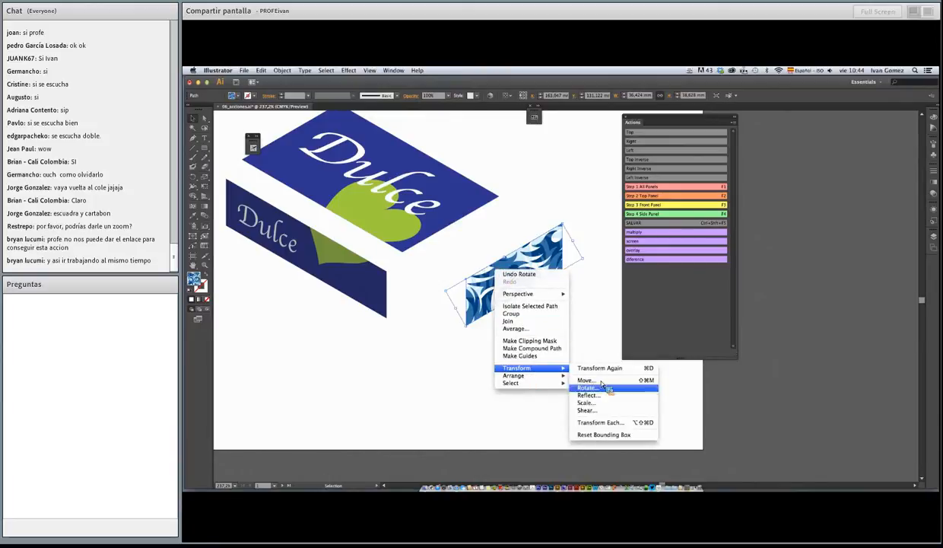
pyautogui.click(590, 403)
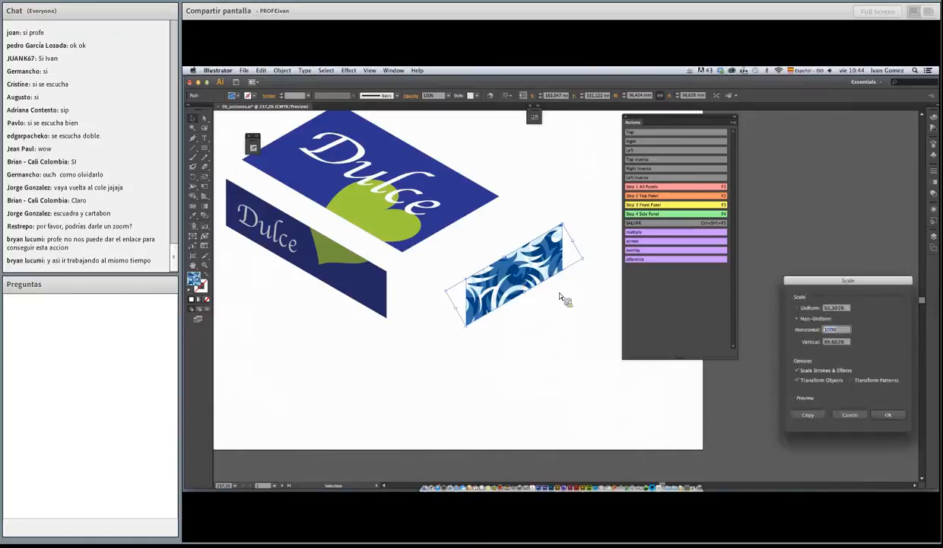
pyautogui.click(840, 414)
# Reset the patterned side face's bounding box and snap the face against the lower-right edge of the Dulce top face
pyautogui.rightClick(517, 279)
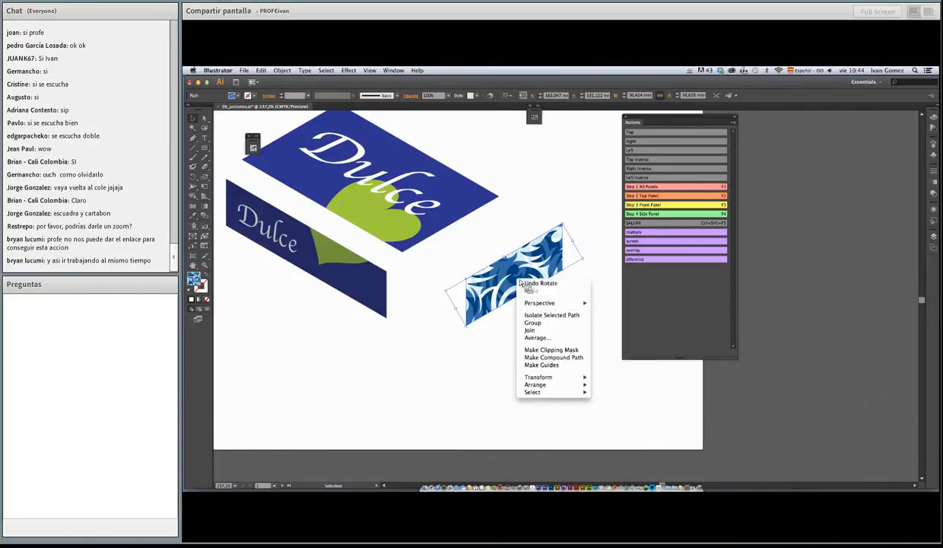
pyautogui.moveTo(563, 377)
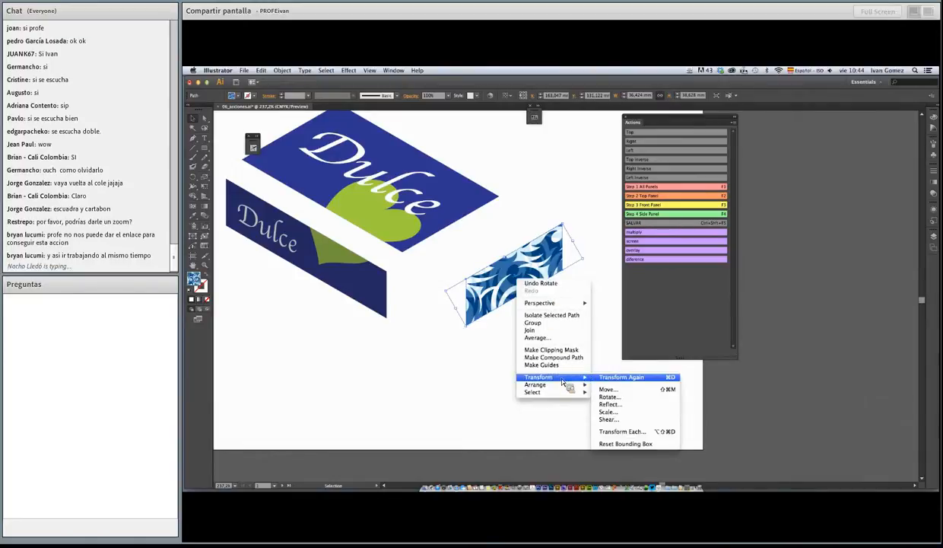
pyautogui.click(626, 445)
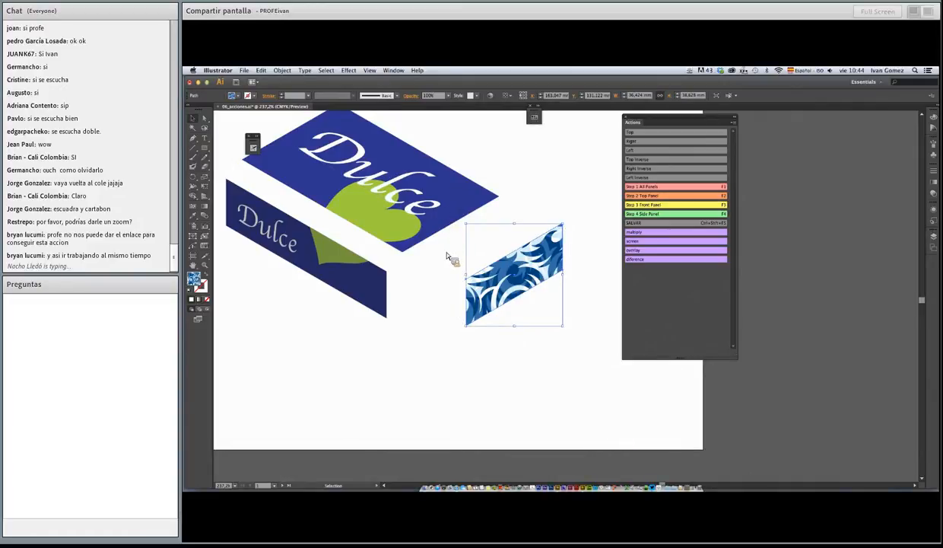
pyautogui.moveTo(472, 285); pyautogui.dragTo(407, 262)
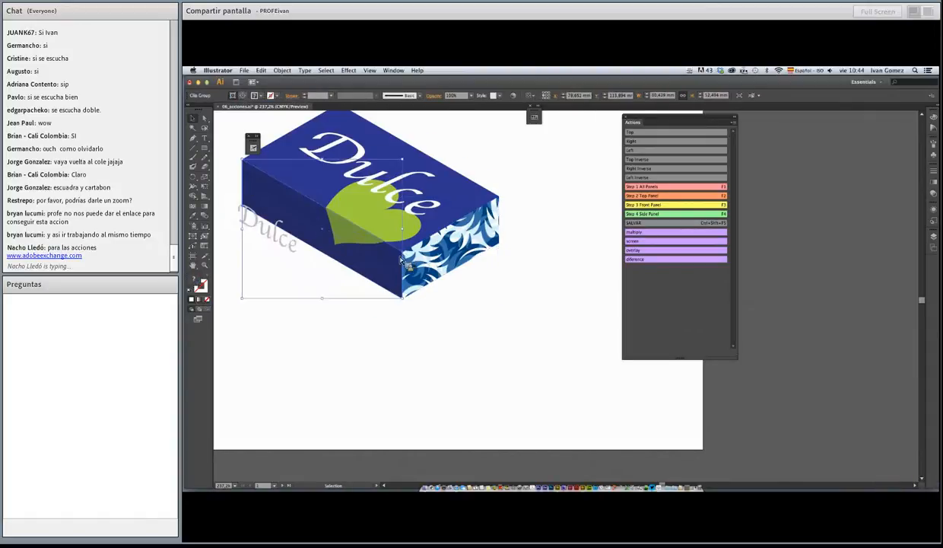
# Undo the front face's move, then move it together with its Dulce lettering against the top face's lower-left edge
pyautogui.press('super+z')
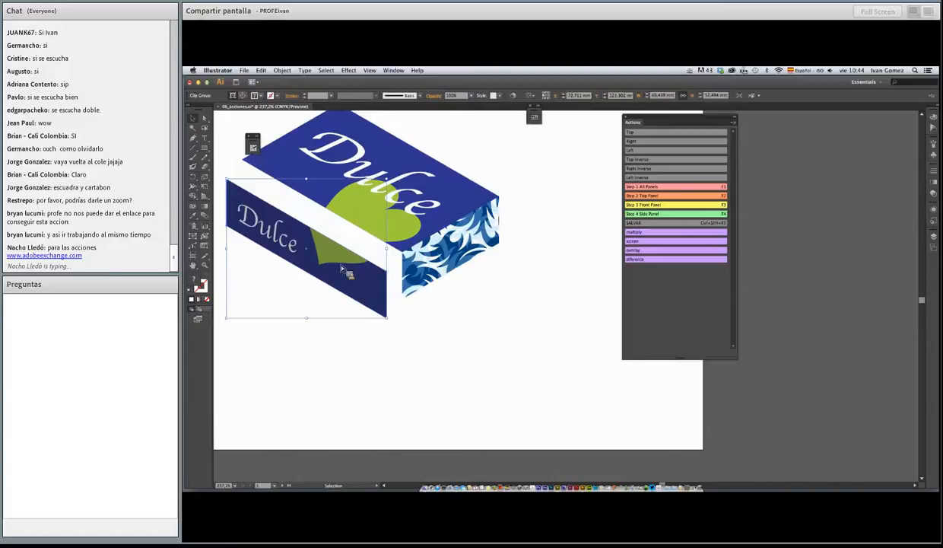
pyautogui.keyDown('shift'); pyautogui.click(283, 244); pyautogui.keyUp('shift')
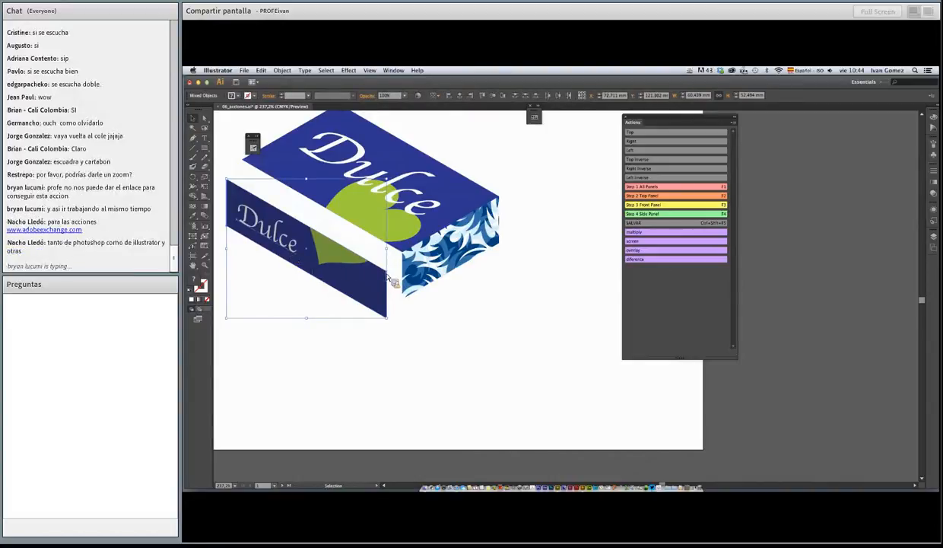
pyautogui.moveTo(390, 277); pyautogui.dragTo(408, 261)
pyautogui.click(531, 193)
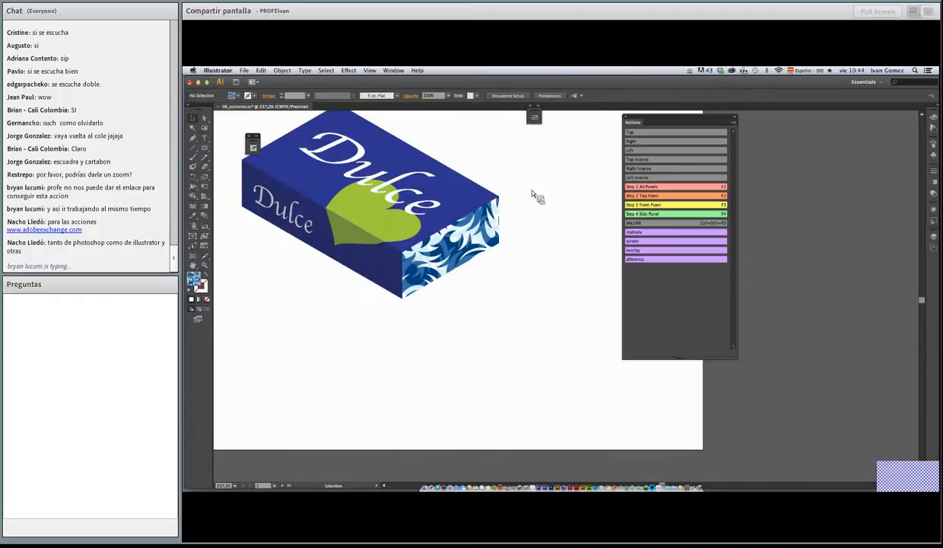
# Zoom out to 150% and bring the whole assembled Dulce box into view
pyautogui.keyDown('alt'); pyautogui.keyDown('super'); pyautogui.click(452, 245); pyautogui.keyUp('super'); pyautogui.keyUp('alt')
pyautogui.keyDown('alt'); pyautogui.keyDown('super'); pyautogui.click(452, 245); pyautogui.keyUp('super'); pyautogui.keyUp('alt')
pyautogui.moveTo(566, 293); pyautogui.dragTo(450, 229)
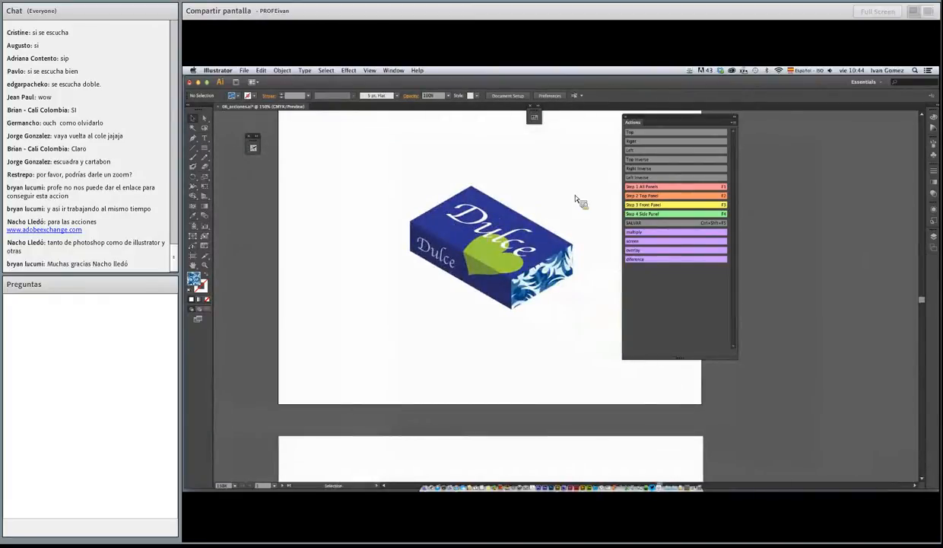
pyautogui.moveTo(553, 216); pyautogui.dragTo(509, 190)
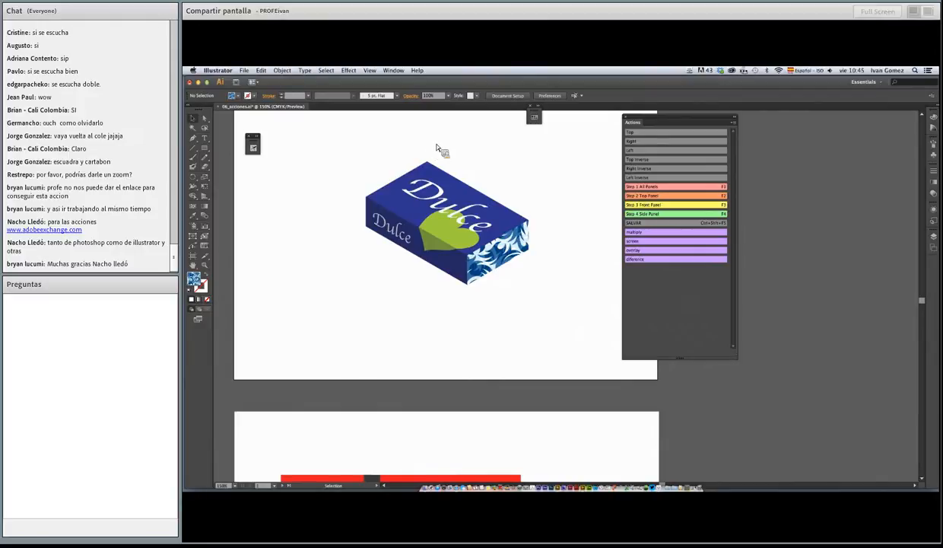
# Switch to the saved view transmi and move the Actions panel clear of the TransMilenio bus drawings
pyautogui.click(370, 70)
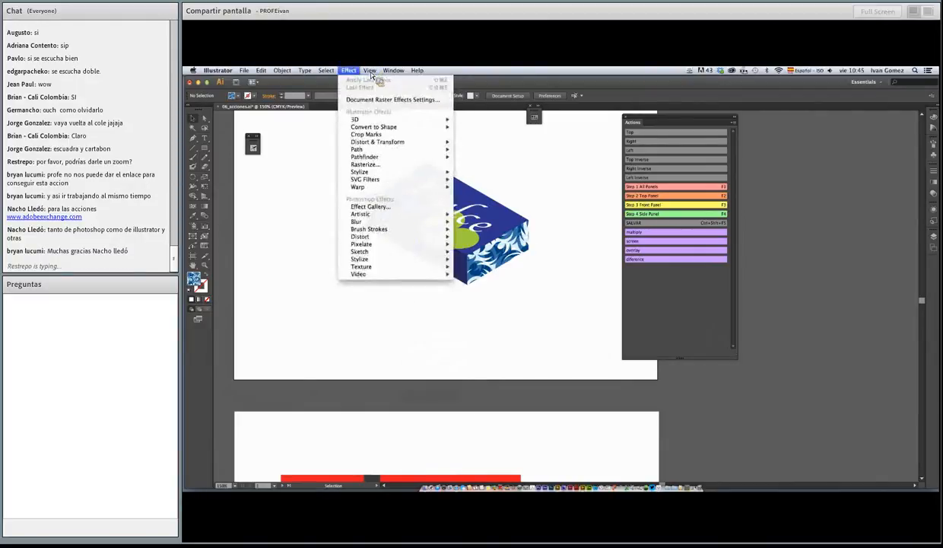
pyautogui.click(295, 178)
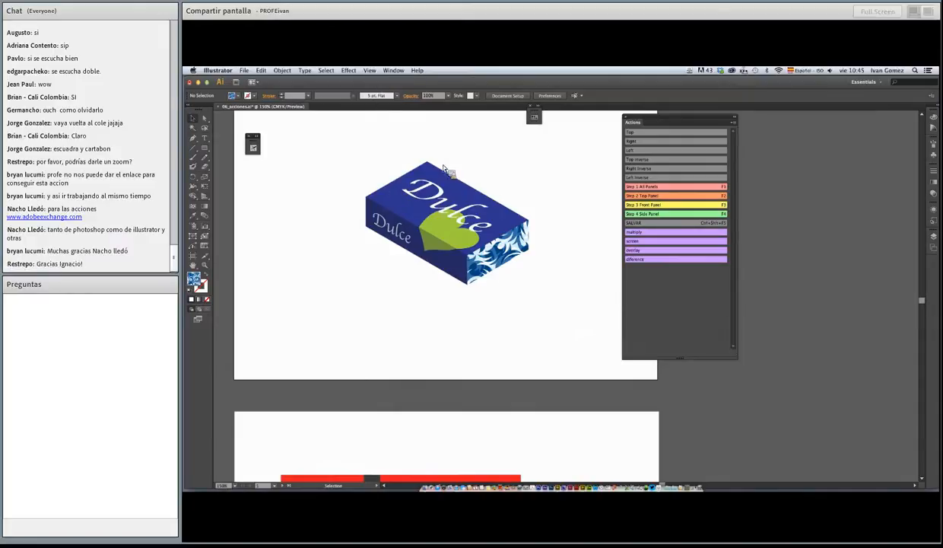
pyautogui.click(370, 70)
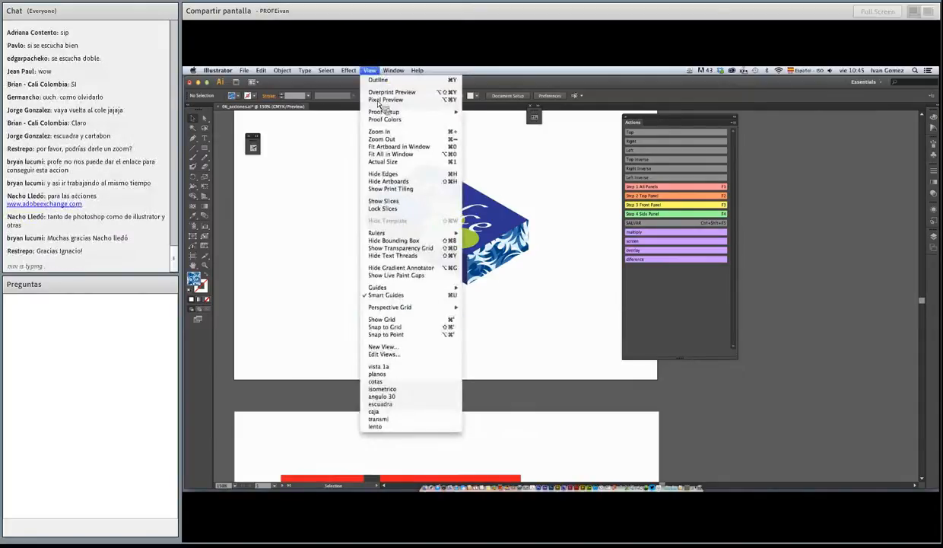
pyautogui.click(417, 418)
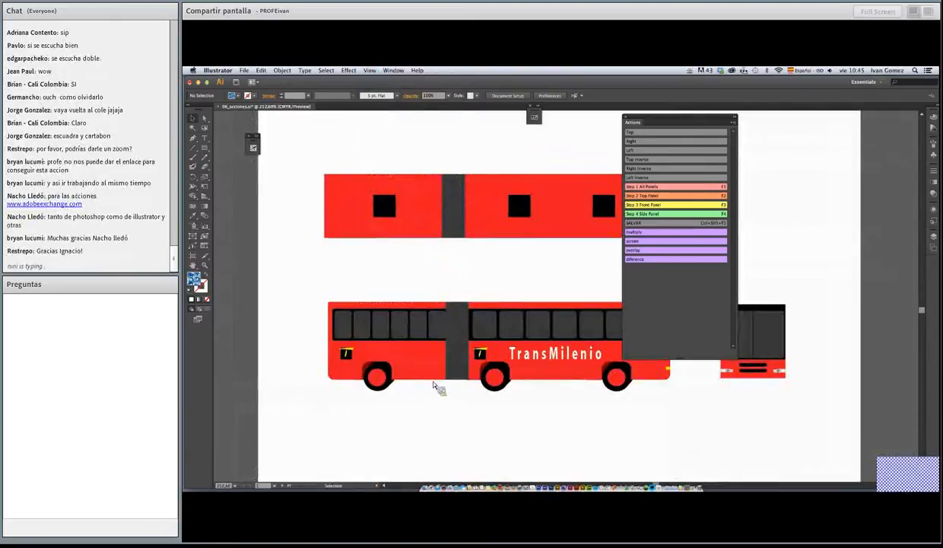
pyautogui.moveTo(688, 121); pyautogui.dragTo(901, 128)
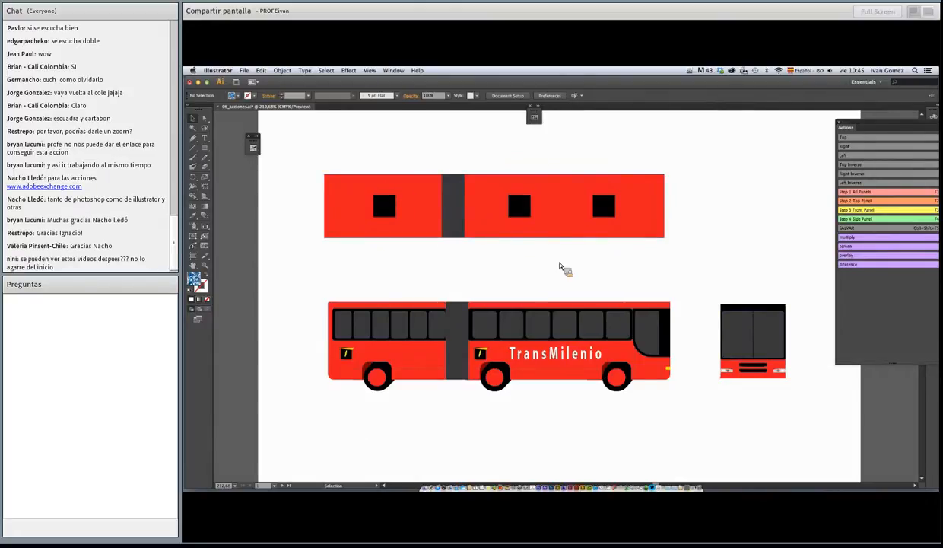
# Select the bus roof, side and front drawings in turn to check how each face is grouped
pyautogui.click(448, 222)
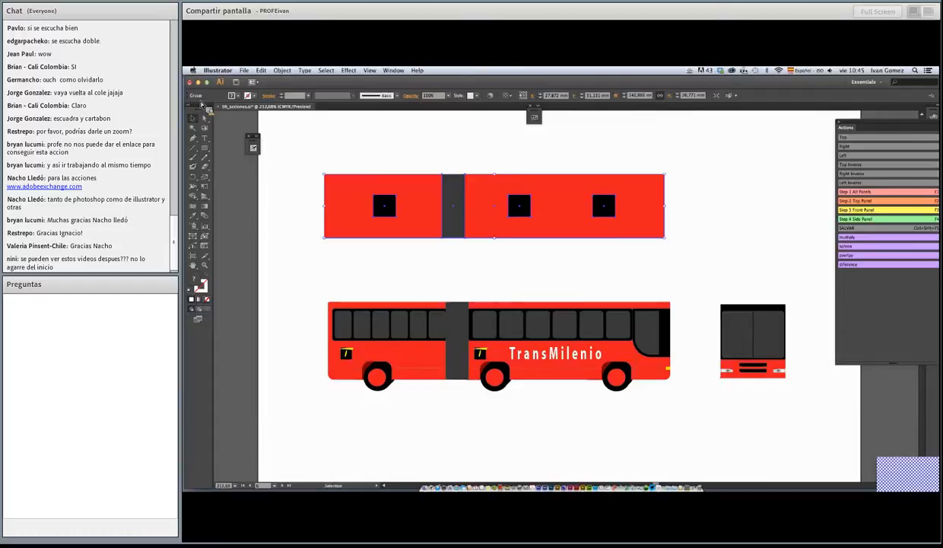
pyautogui.click(454, 323)
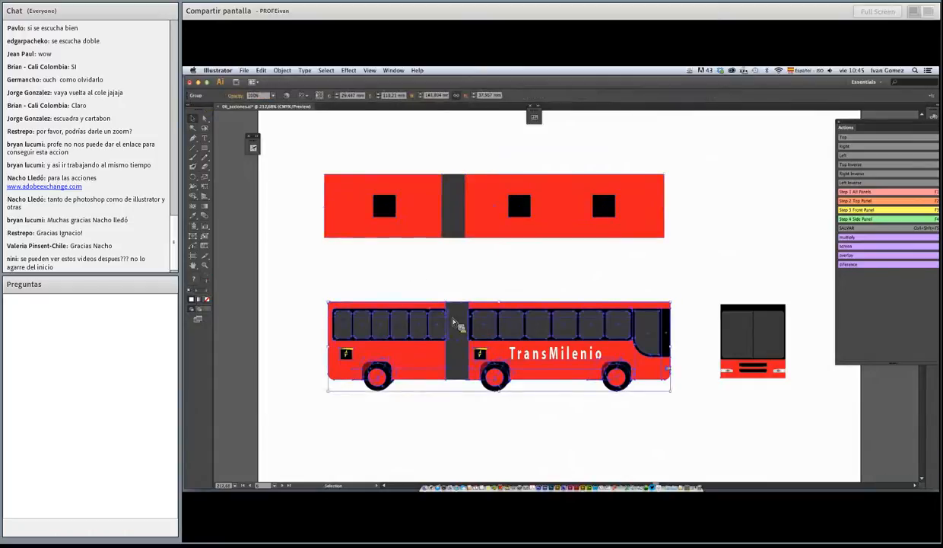
pyautogui.click(707, 324)
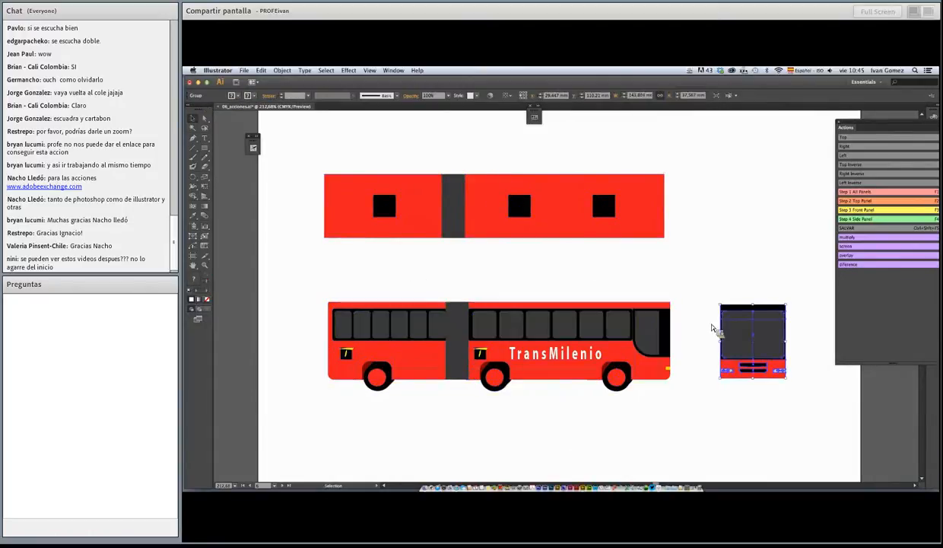
pyautogui.click(464, 222)
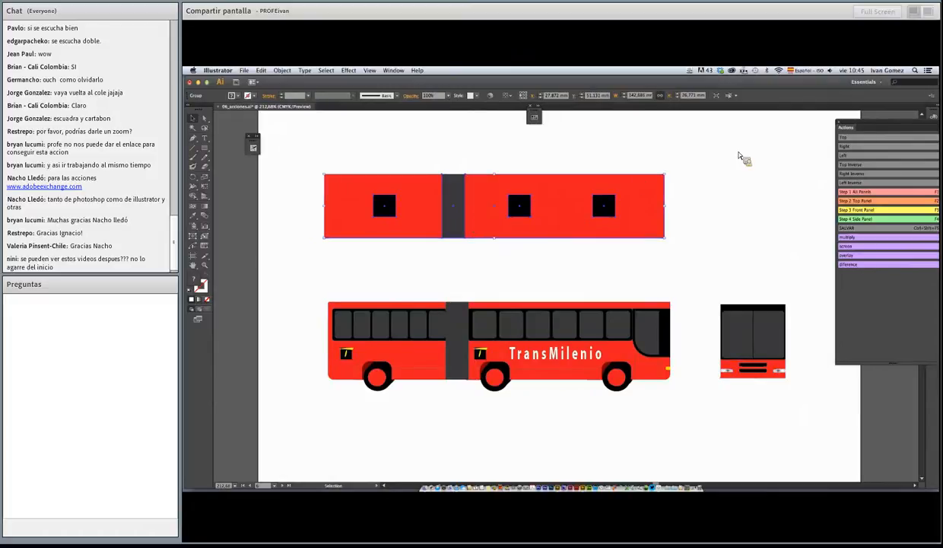
# Turn off Button Mode for the actions and inspect the Scale settings recorded in Step 1 All Panels
pyautogui.moveTo(882, 131); pyautogui.dragTo(862, 100)
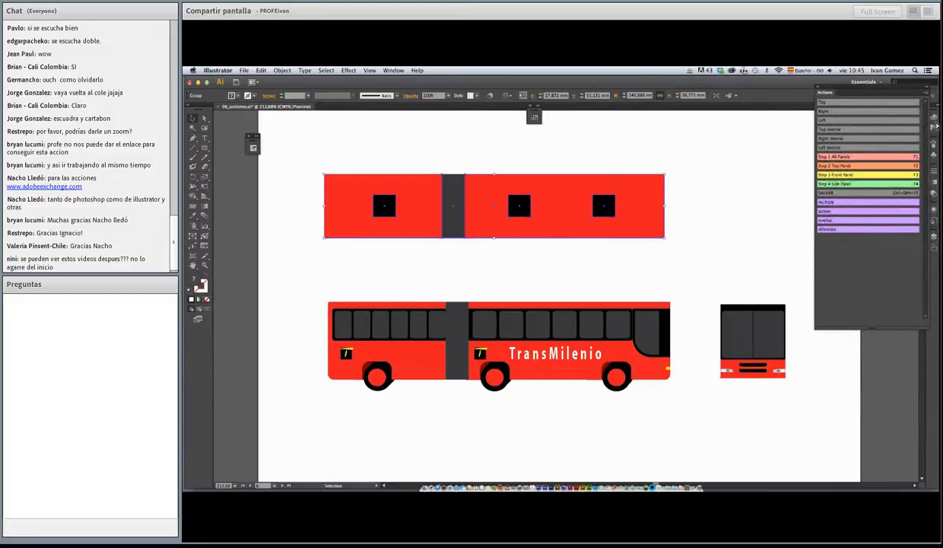
pyautogui.click(902, 92)
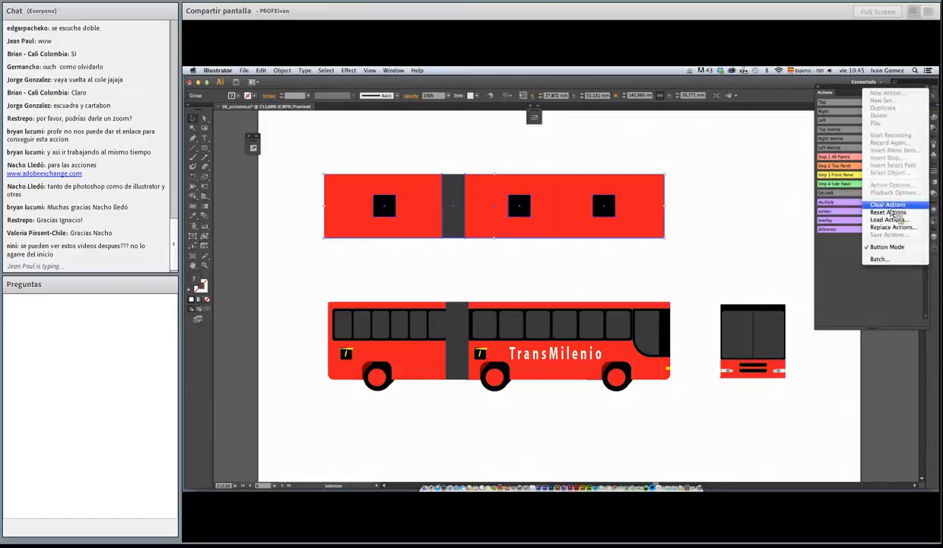
pyautogui.click(887, 247)
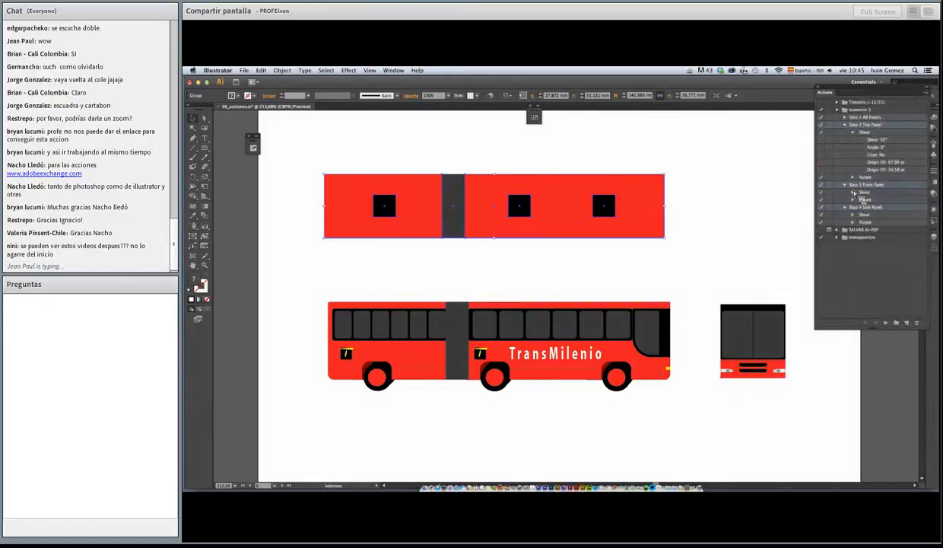
pyautogui.click(845, 117)
pyautogui.click(853, 132)
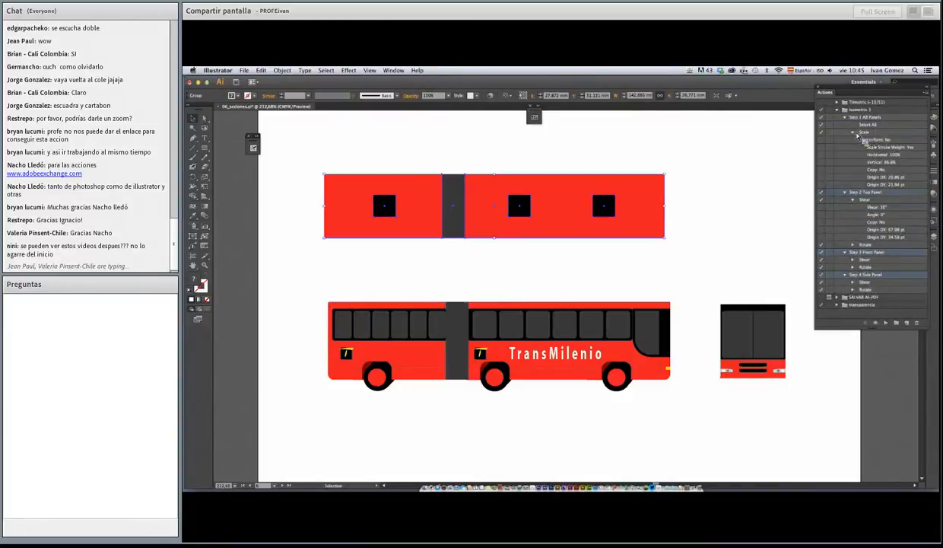
pyautogui.click(853, 132)
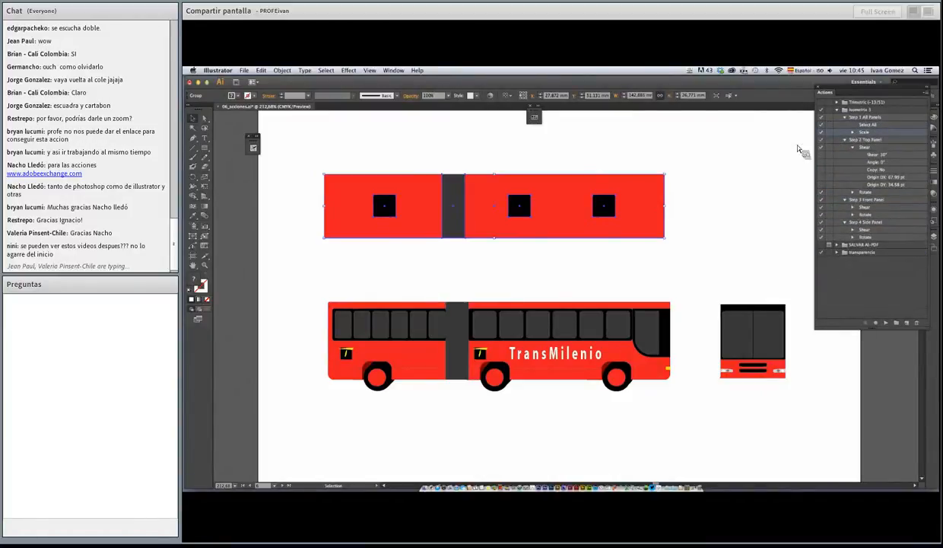
# Run the Step 1 All Panels action on all three bus faces together
pyautogui.moveTo(303, 152)
pyautogui.mouseDown()
pyautogui.moveTo(345, 185)
pyautogui.moveTo(780, 403)
pyautogui.moveTo(799, 423)
pyautogui.mouseUp()
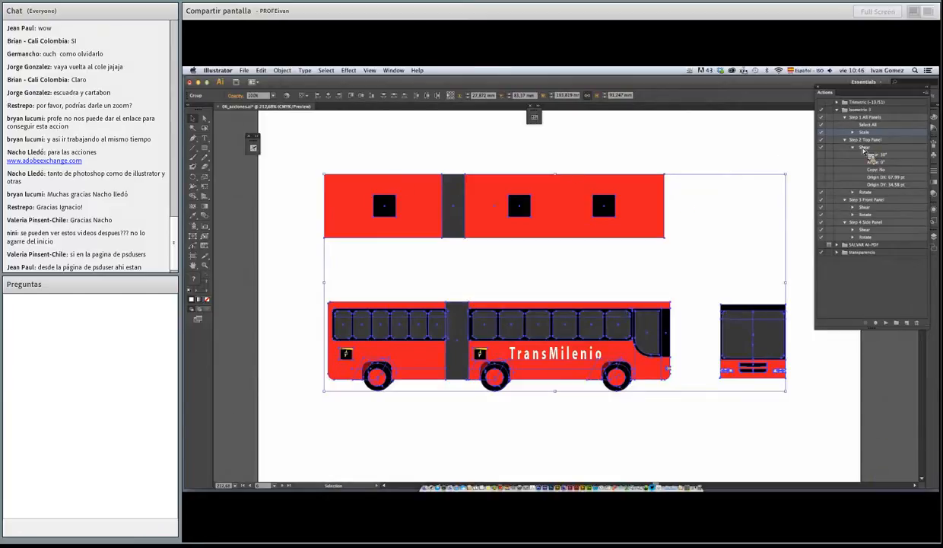
pyautogui.click(886, 324)
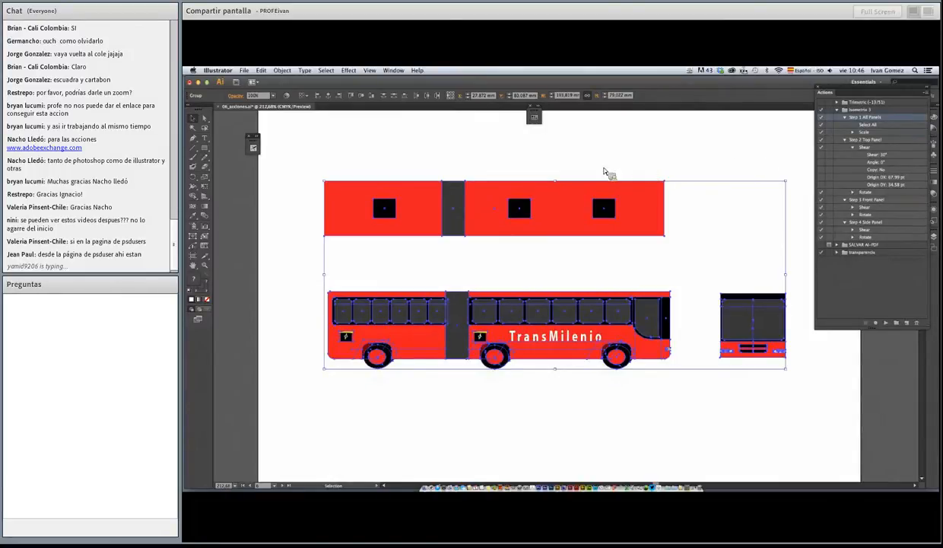
pyautogui.click(448, 163)
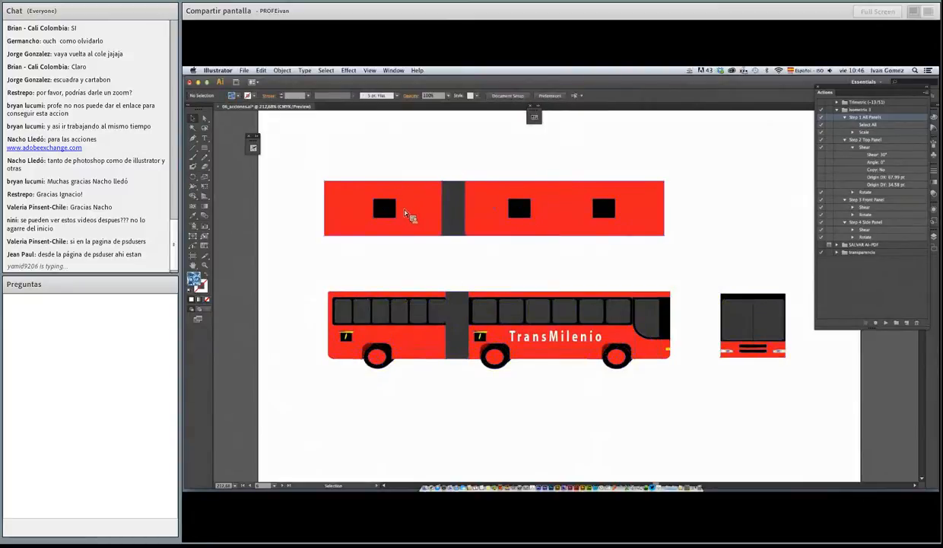
# Run Step 2 Top Panel on the bus roof and Step 3 Front Panel on the TransMilenio side face
pyautogui.click(448, 216)
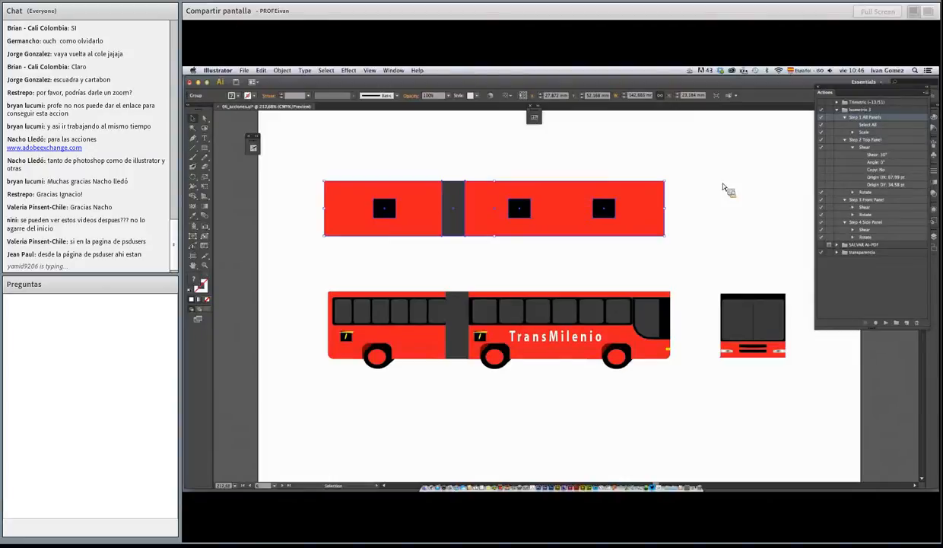
pyautogui.click(845, 140)
pyautogui.click(885, 323)
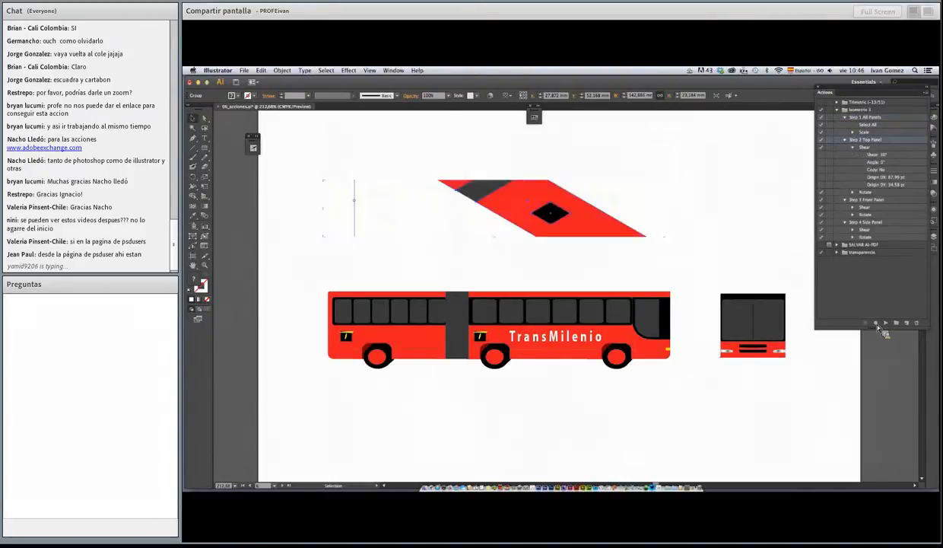
pyautogui.click(532, 343)
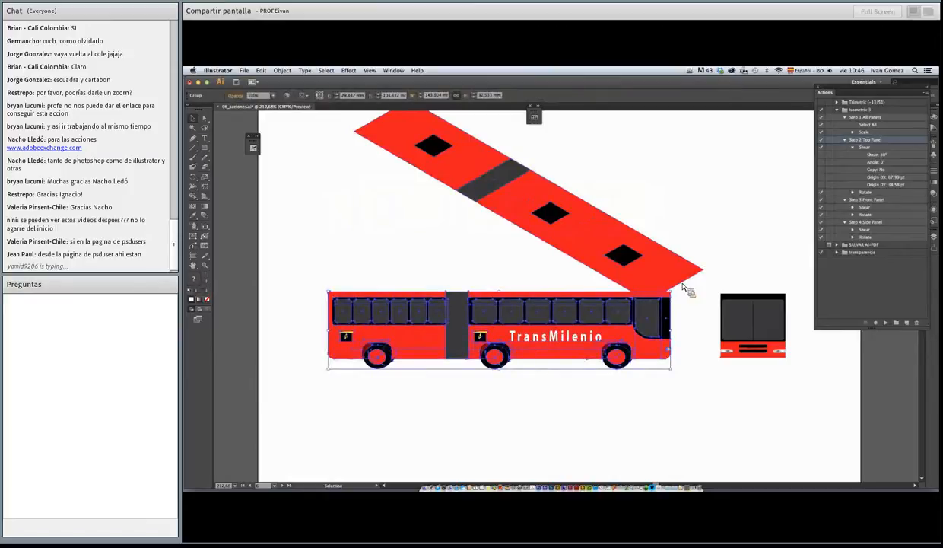
pyautogui.click(864, 201)
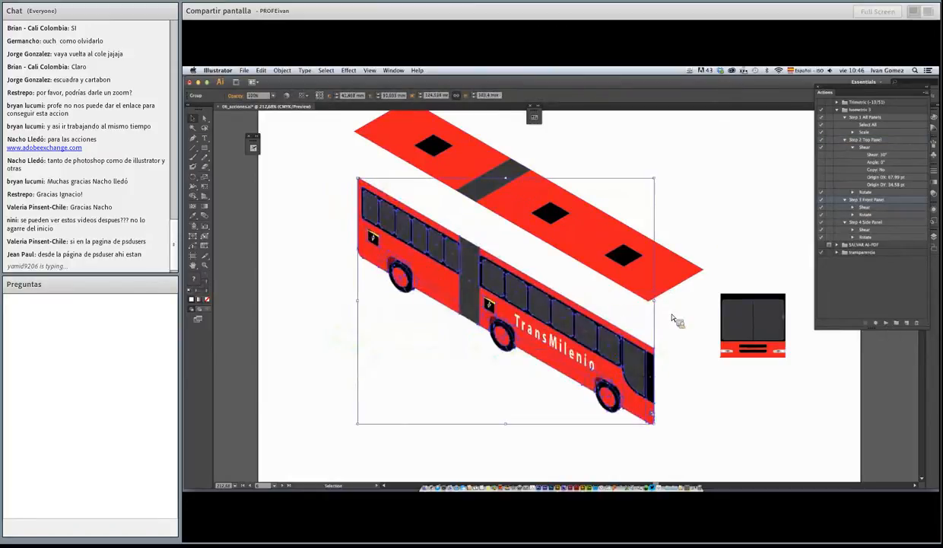
# Run the Step 4 Side Panel action on the windshield face of the bus
pyautogui.click(730, 327)
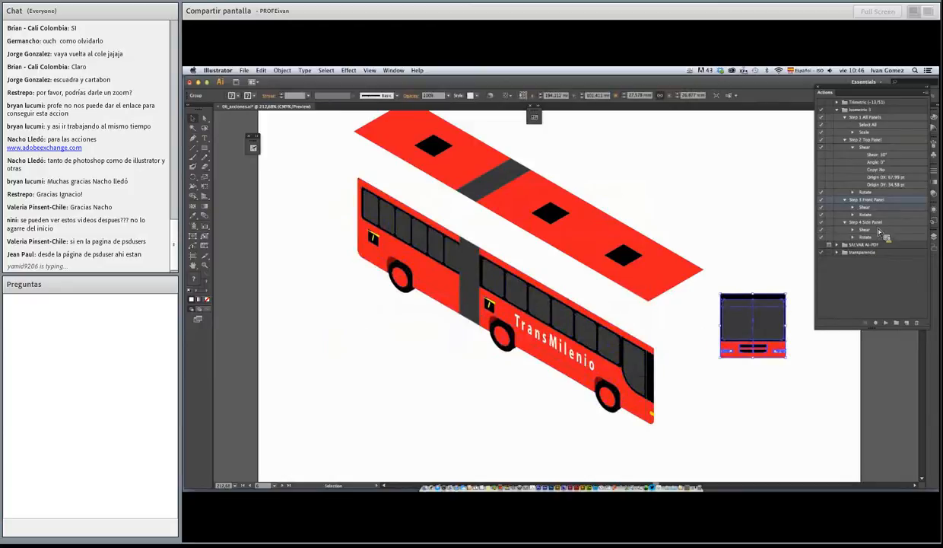
pyautogui.click(859, 223)
pyautogui.click(865, 321)
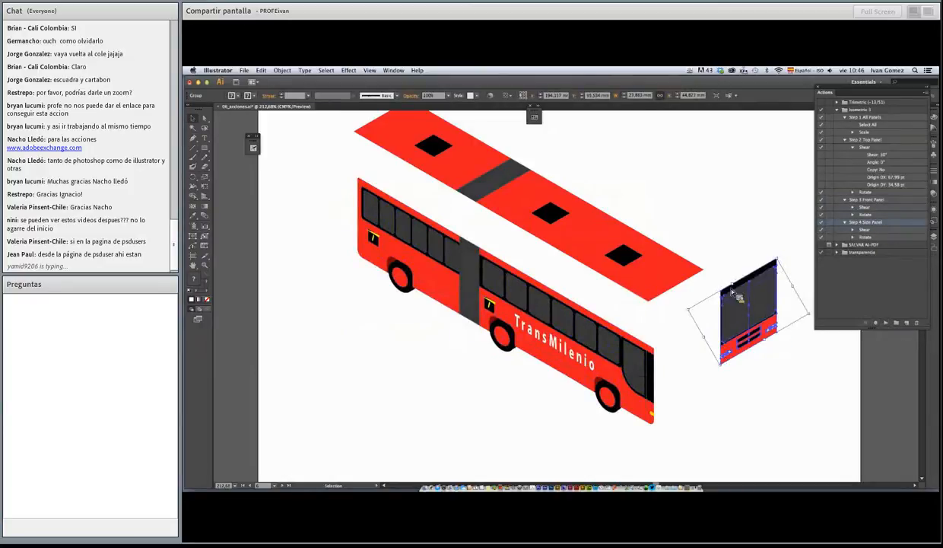
# Reset the windshield face's bounding box and snap the face against the roof's lower-right edge
pyautogui.moveTo(737, 303); pyautogui.dragTo(698, 314)
pyautogui.rightClick(693, 312)
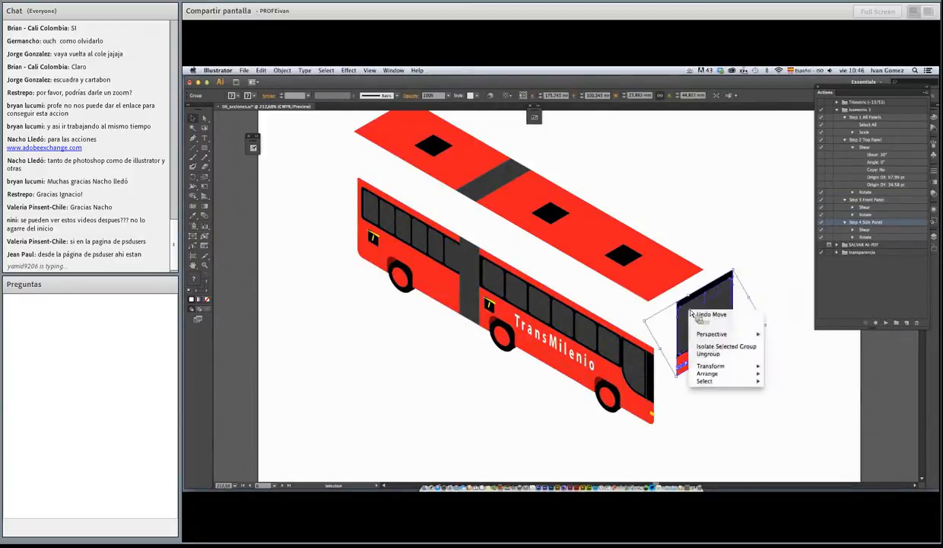
pyautogui.moveTo(727, 366)
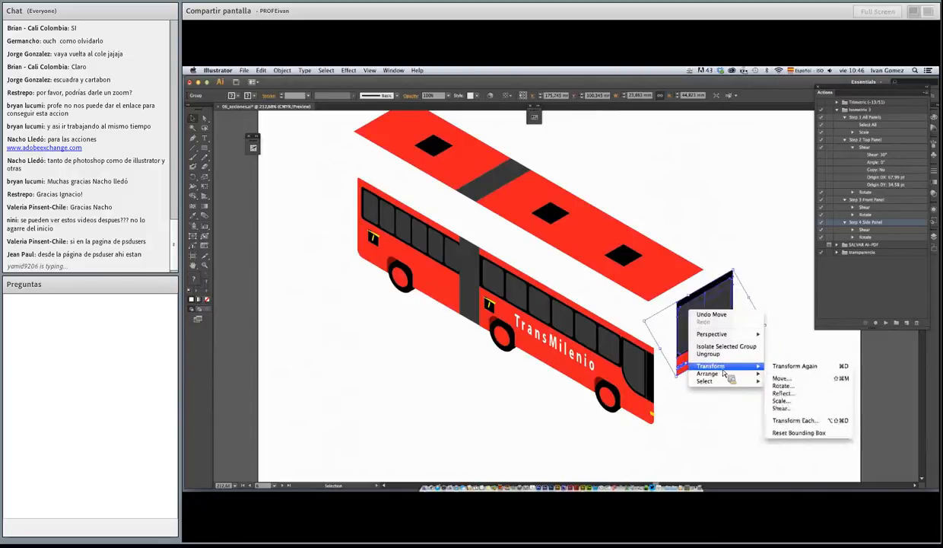
pyautogui.click(795, 432)
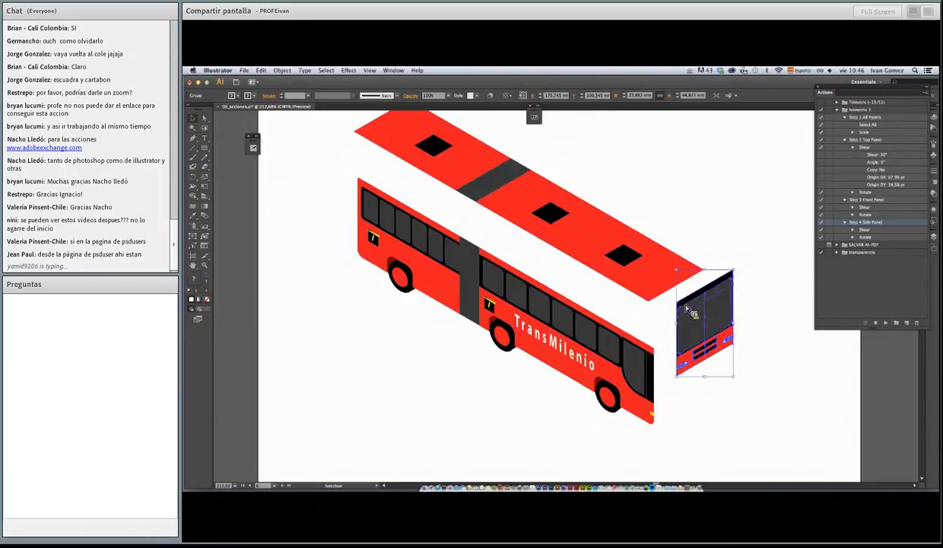
pyautogui.moveTo(667, 302)
pyautogui.mouseDown()
pyautogui.moveTo(634, 301)
pyautogui.moveTo(649, 304)
pyautogui.mouseUp()
# Move the TransMilenio side face against the roof's lower-left edge and close its gap with the windshield face
pyautogui.moveTo(637, 346); pyautogui.dragTo(635, 300)
pyautogui.press('super+shift+a')
pyautogui.press('super+space')
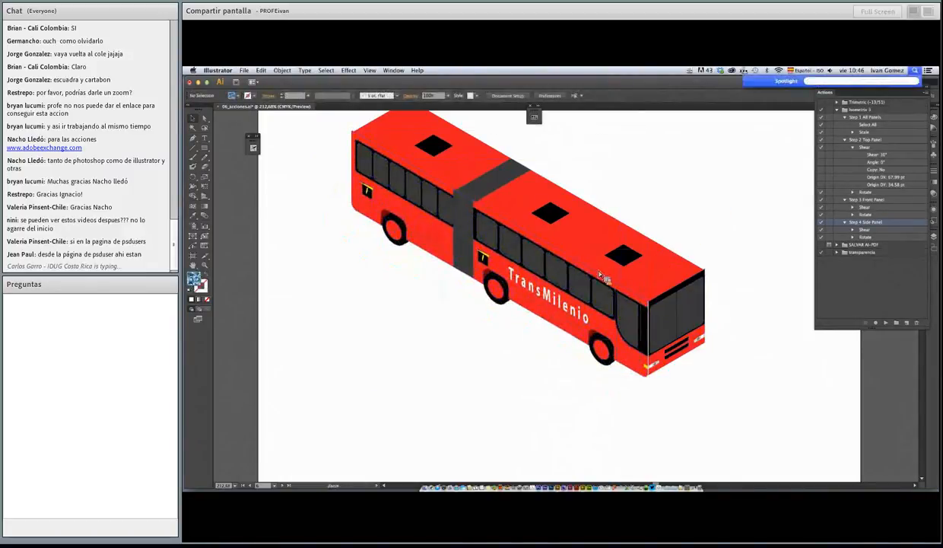
pyautogui.moveTo(591, 250); pyautogui.dragTo(709, 434)
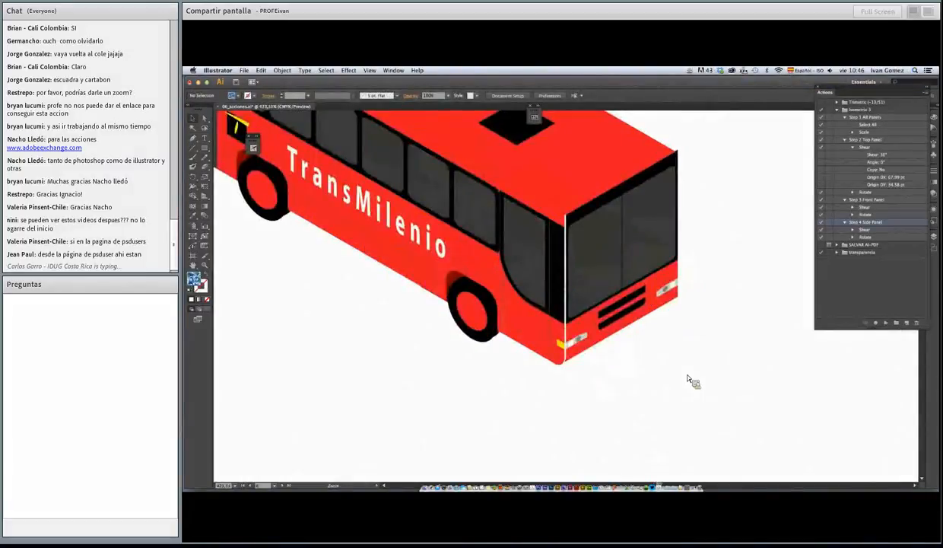
pyautogui.click(564, 233)
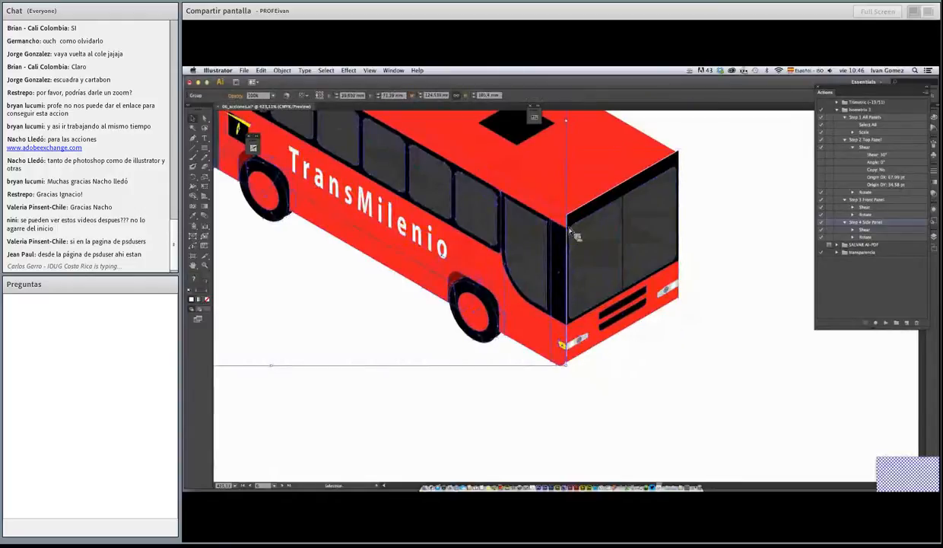
pyautogui.click(579, 230)
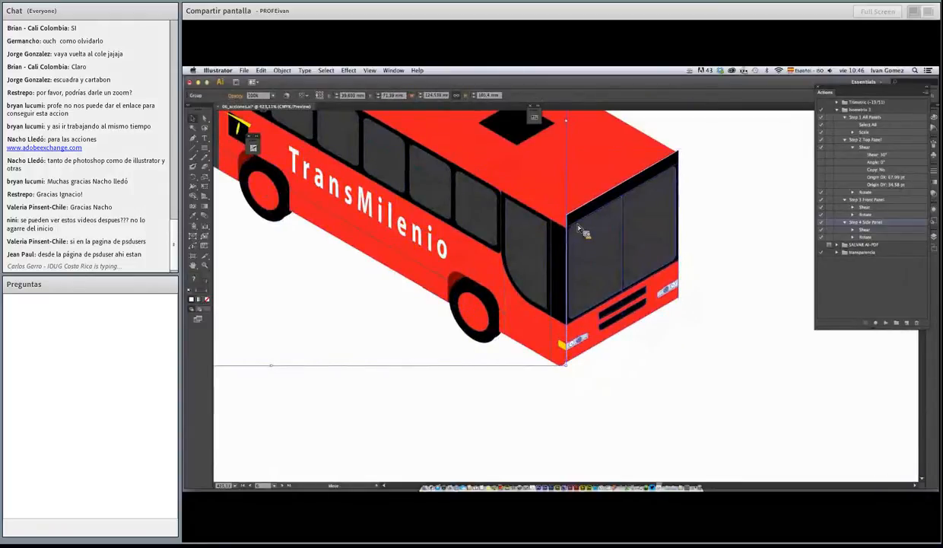
pyautogui.press('super+shift+a')
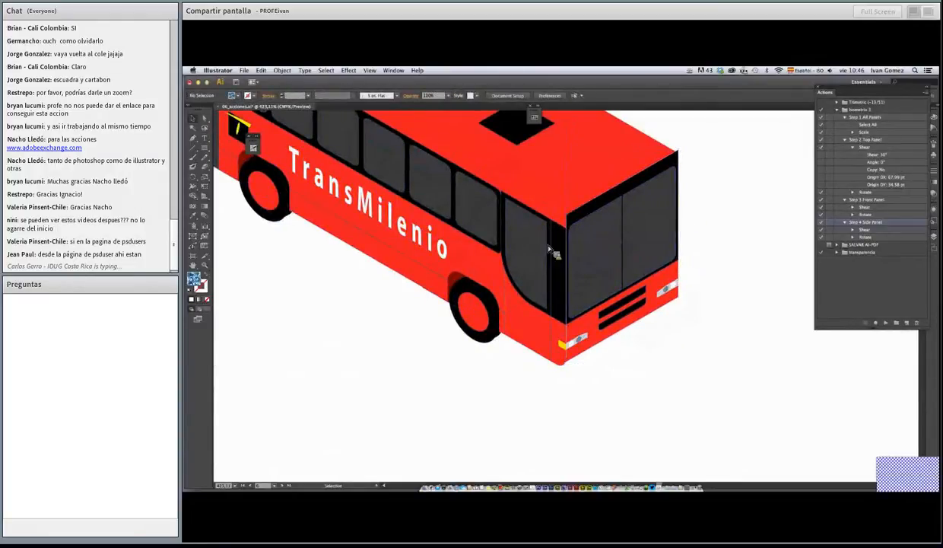
pyautogui.click(596, 252)
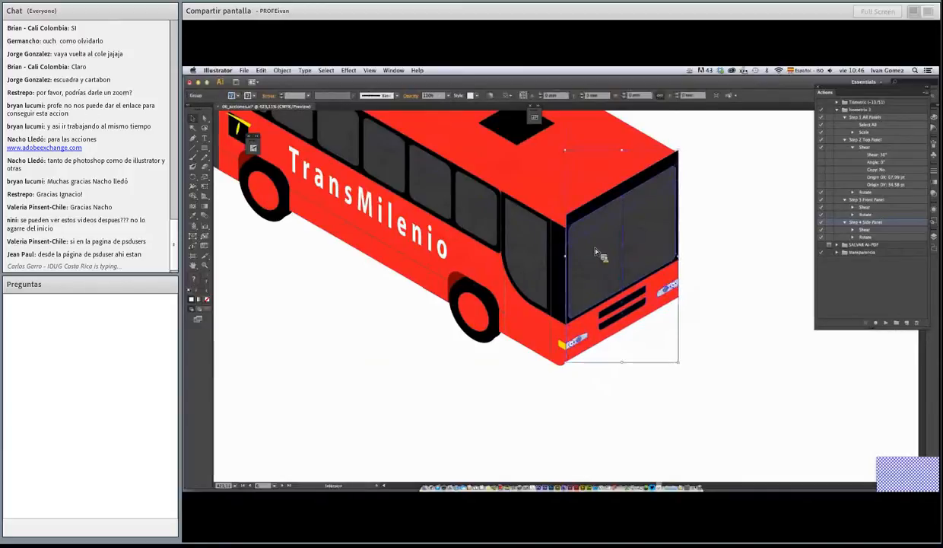
pyautogui.click(714, 217)
# Scale the whole assembled bus down to about 78 mm wide and place it in the artboard's upper-right area
pyautogui.press('super+space')
pyautogui.keyDown('alt'); pyautogui.keyDown('super'); pyautogui.click(563, 242); pyautogui.keyUp('super'); pyautogui.keyUp('alt')
pyautogui.keyDown('alt'); pyautogui.keyDown('super'); pyautogui.click(559, 239); pyautogui.keyUp('super'); pyautogui.keyUp('alt')
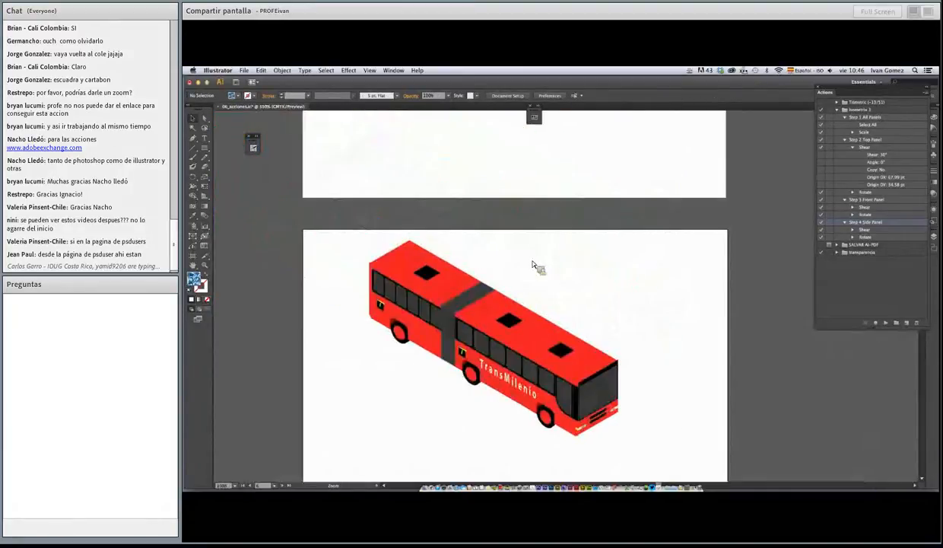
pyautogui.keyDown('alt'); pyautogui.keyDown('super'); pyautogui.click(533, 261); pyautogui.keyUp('super'); pyautogui.keyUp('alt')
pyautogui.moveTo(549, 314); pyautogui.dragTo(502, 212)
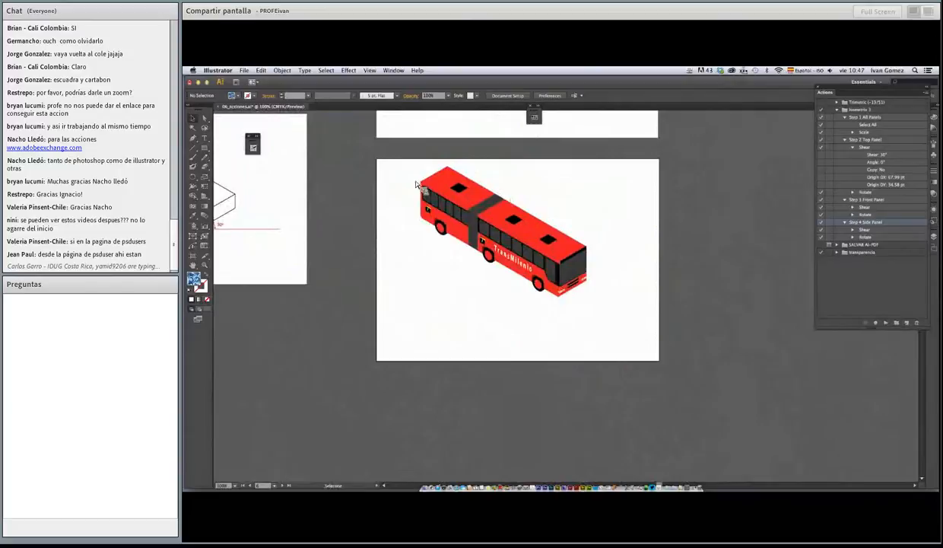
pyautogui.moveTo(386, 156); pyautogui.dragTo(508, 234)
pyautogui.moveTo(449, 209); pyautogui.dragTo(560, 234)
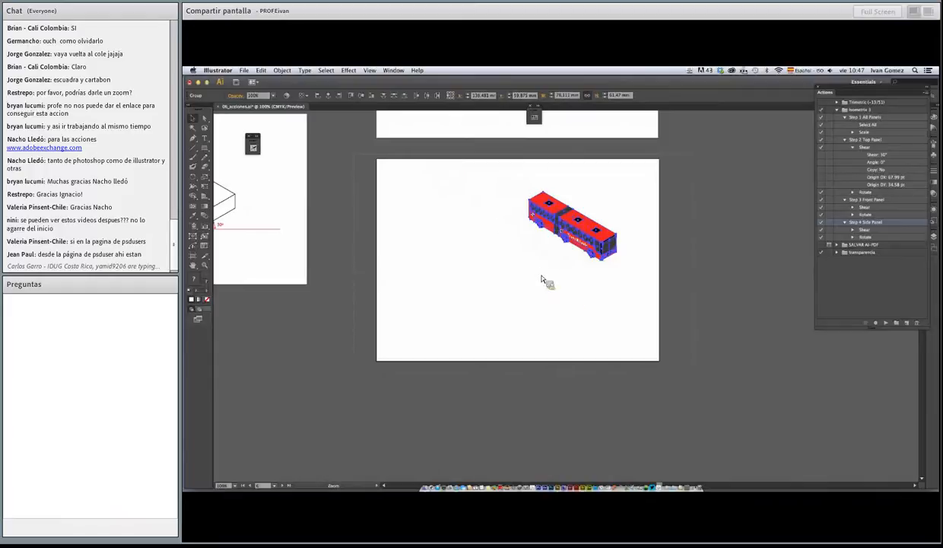
# Select all faces of the assembled bus and move it slightly toward the artboard's lower-left
pyautogui.press('super+0')
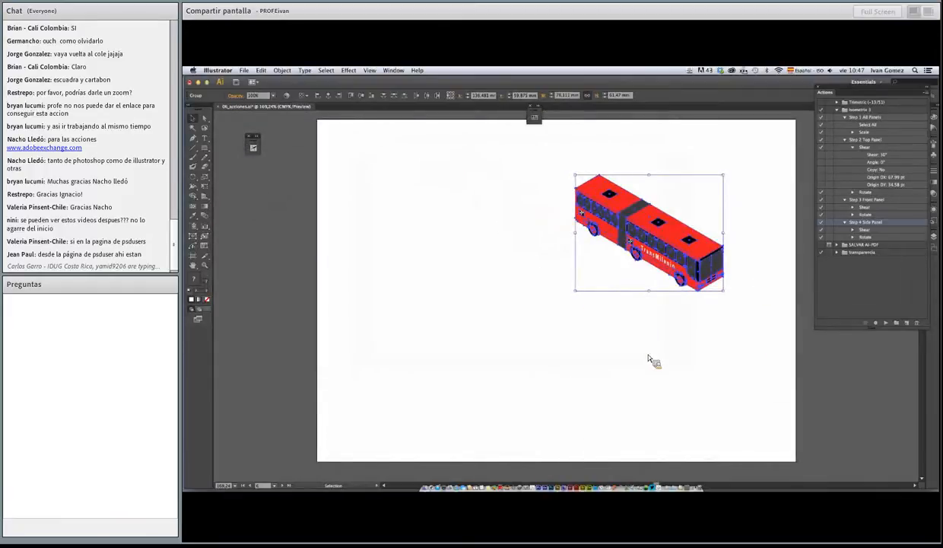
pyautogui.keyDown('shift'); pyautogui.click(657, 214); pyautogui.keyUp('shift')
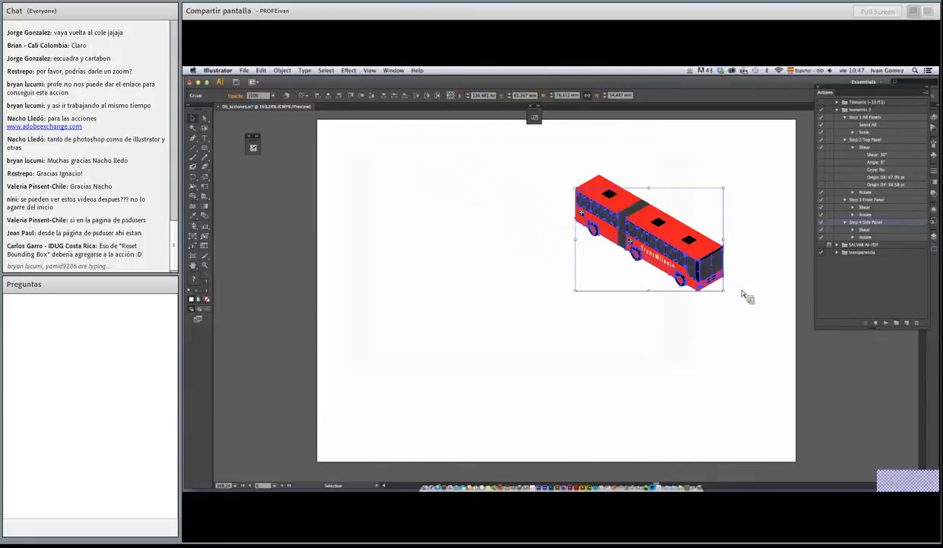
pyautogui.moveTo(731, 296); pyautogui.dragTo(590, 211)
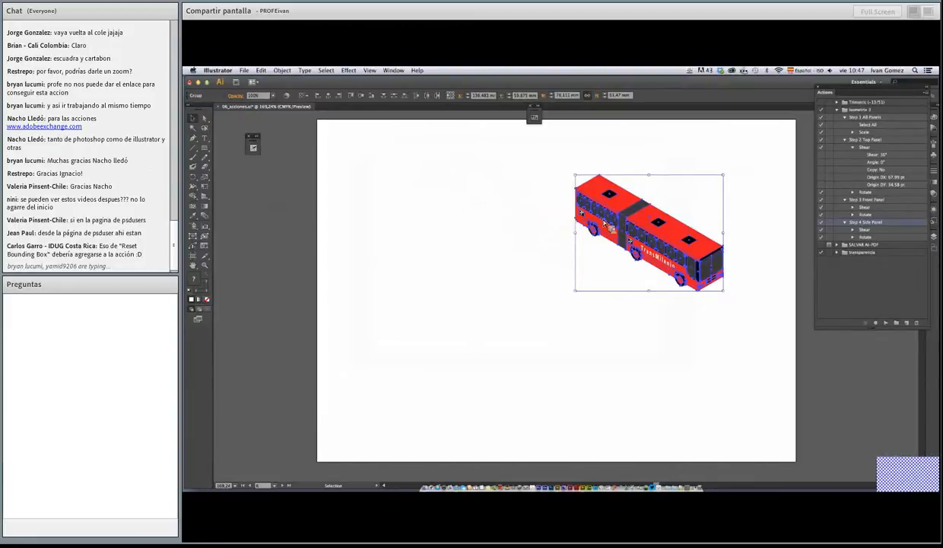
pyautogui.hscroll(3, 572, 206)
pyautogui.scroll(-1, 572, 206)
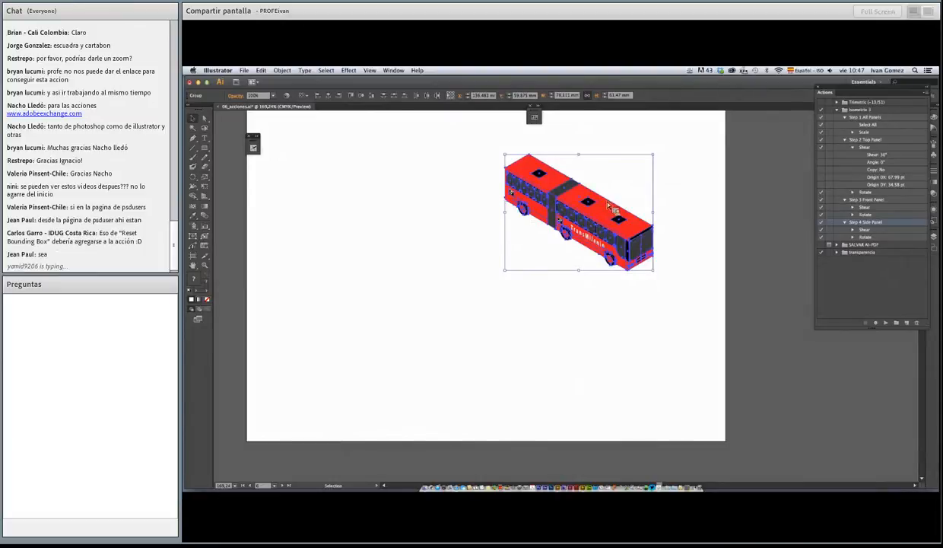
pyautogui.moveTo(608, 218); pyautogui.dragTo(586, 202)
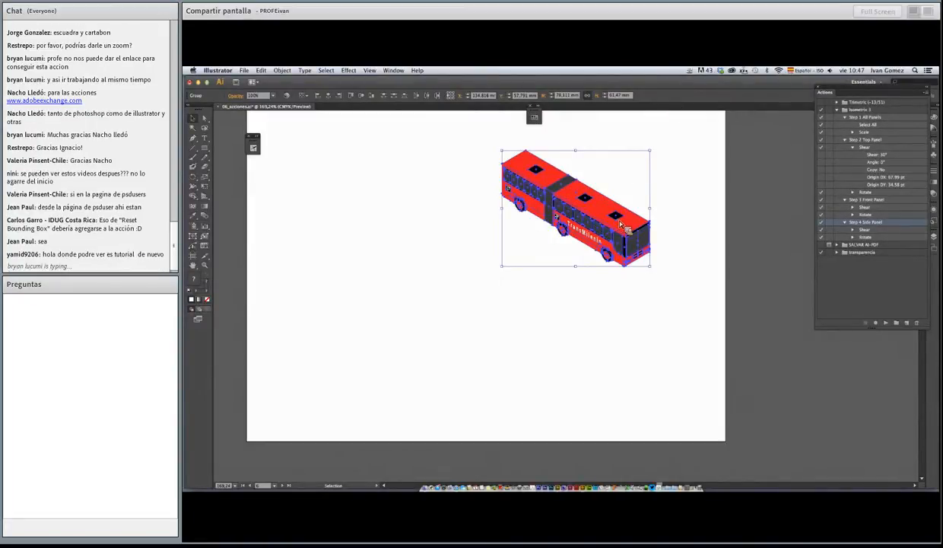
pyautogui.moveTo(620, 223)
pyautogui.mouseDown()
pyautogui.moveTo(586, 242)
pyautogui.moveTo(605, 235)
pyautogui.moveTo(586, 221)
pyautogui.moveTo(499, 221)
pyautogui.moveTo(571, 216)
pyautogui.moveTo(513, 218)
pyautogui.moveTo(582, 211)
pyautogui.moveTo(625, 191)
pyautogui.moveTo(605, 251)
pyautogui.moveTo(658, 194)
pyautogui.moveTo(662, 206)
pyautogui.moveTo(605, 244)
pyautogui.moveTo(632, 205)
pyautogui.moveTo(623, 223)
pyautogui.mouseUp()
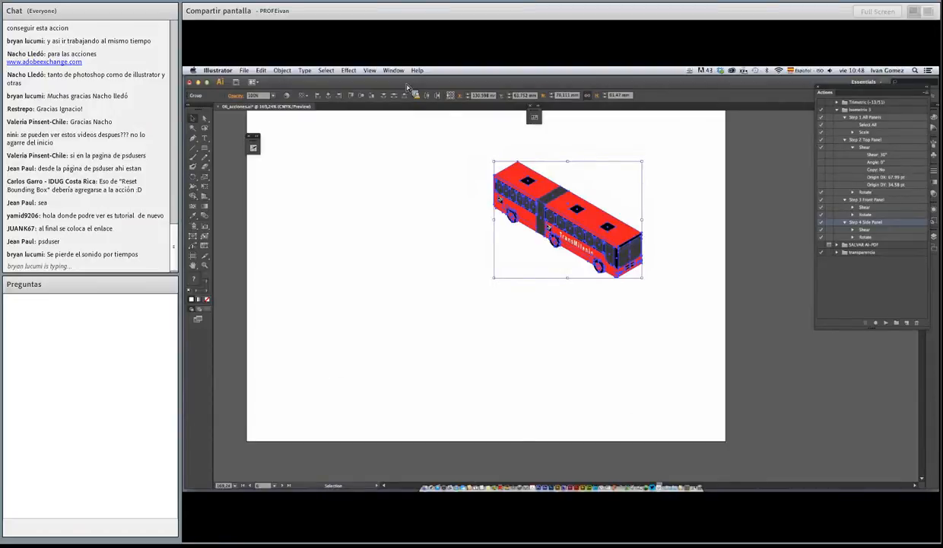
# Set the constrain angle to 30° in the general preferences
pyautogui.click(373, 71)
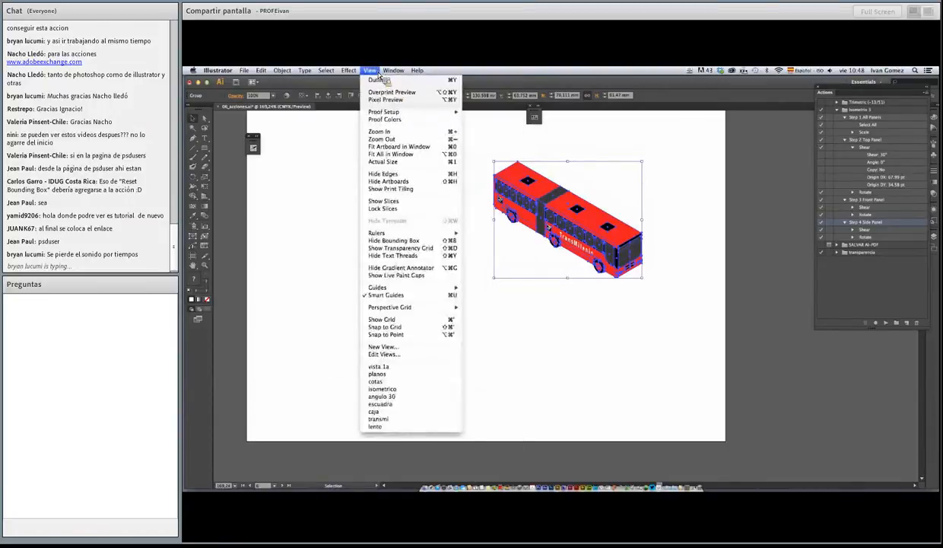
pyautogui.click(410, 406)
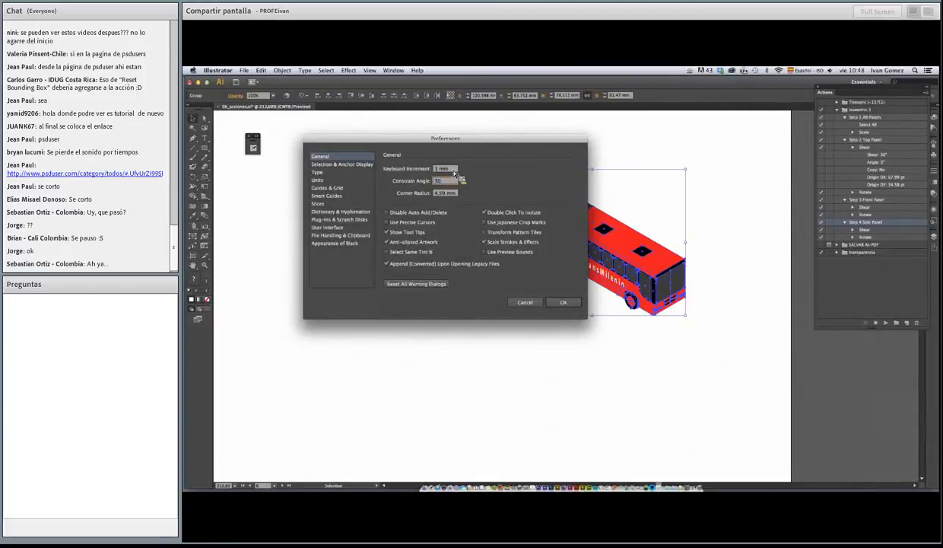
pyautogui.click(559, 303)
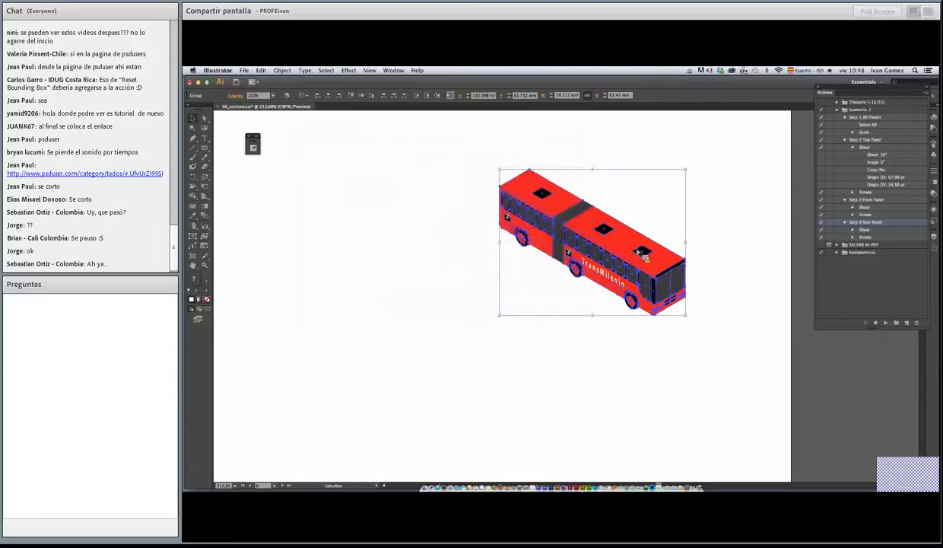
# Duplicate the bus down-left along the 30° constrained axis, placing the copy parallel to and in front of the original
pyautogui.moveTo(675, 266); pyautogui.dragTo(630, 300)
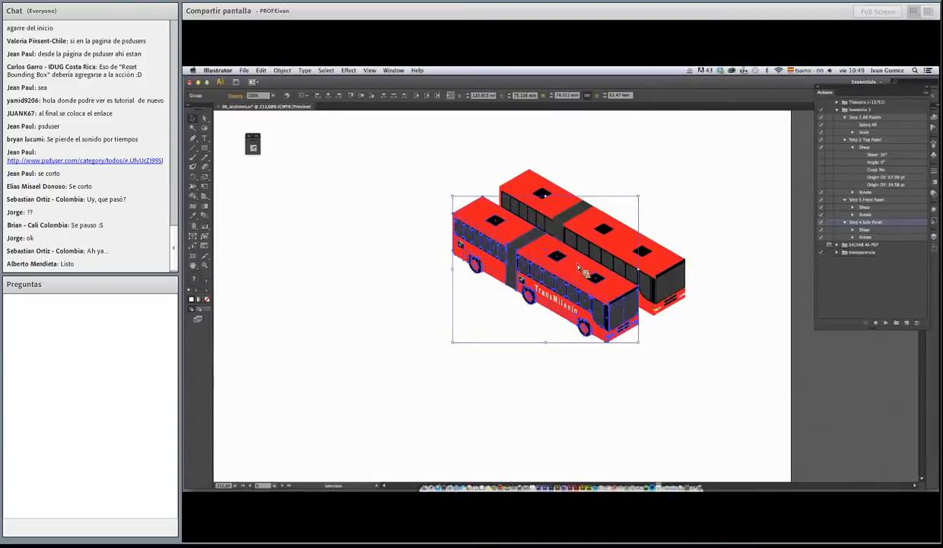
pyautogui.moveTo(504, 306); pyautogui.dragTo(567, 324)
pyautogui.press('super+z')
# Change the constrain angle to 60° in the general preferences
pyautogui.click(219, 70)
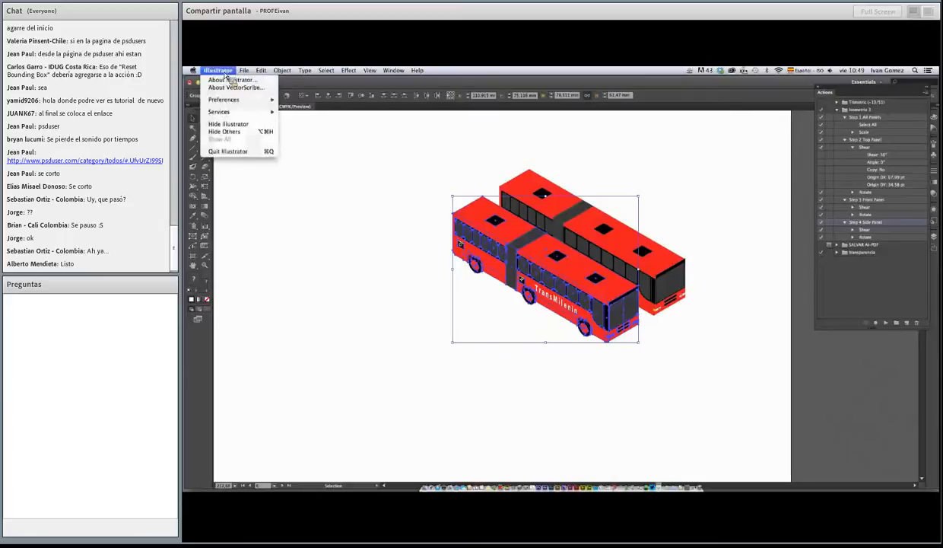
pyautogui.moveTo(236, 100)
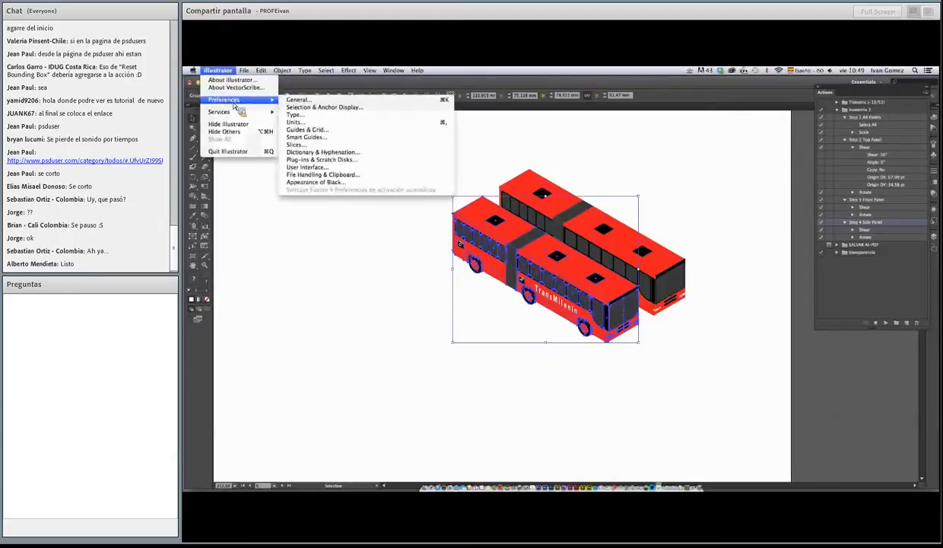
pyautogui.click(335, 103)
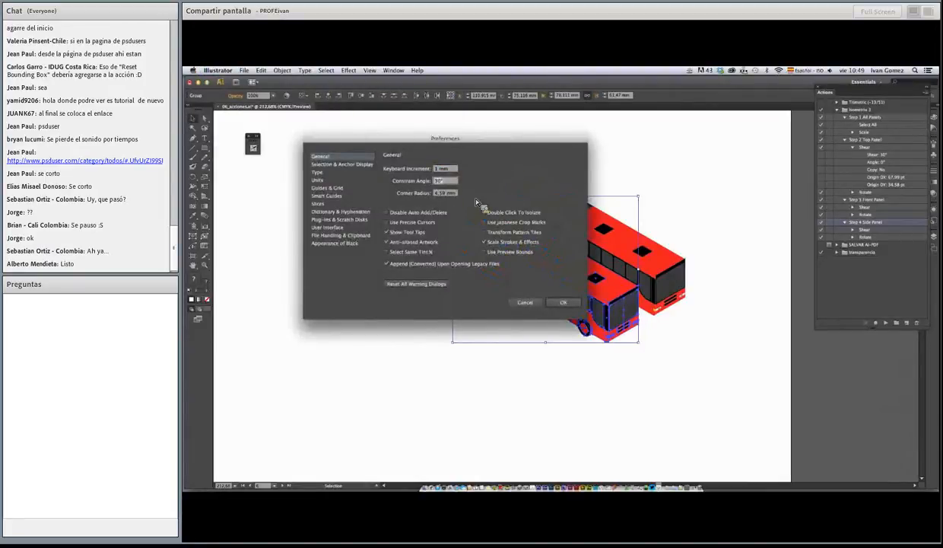
pyautogui.click(555, 301)
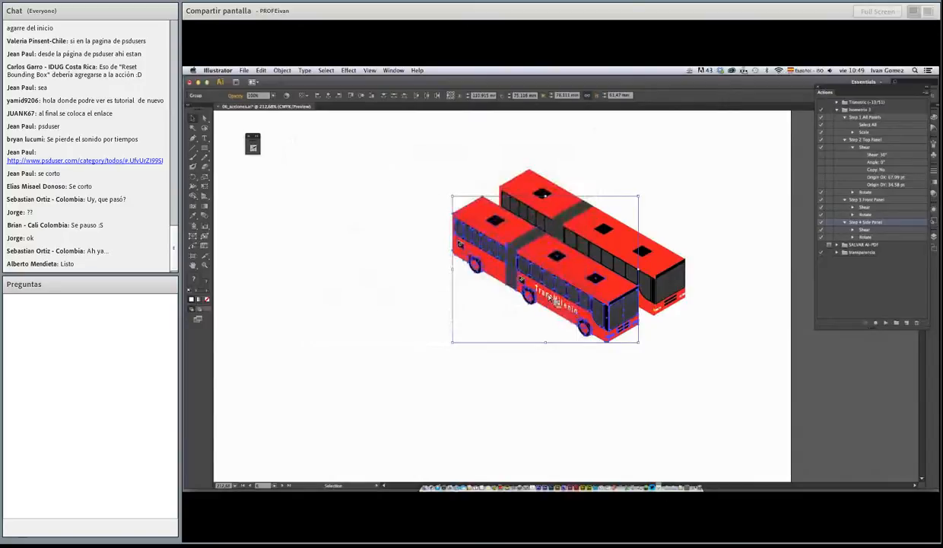
# Duplicate the front bus down-right along its length with the constrained angle, and move all three buses together fully onto the artboard
pyautogui.moveTo(473, 260); pyautogui.dragTo(637, 346)
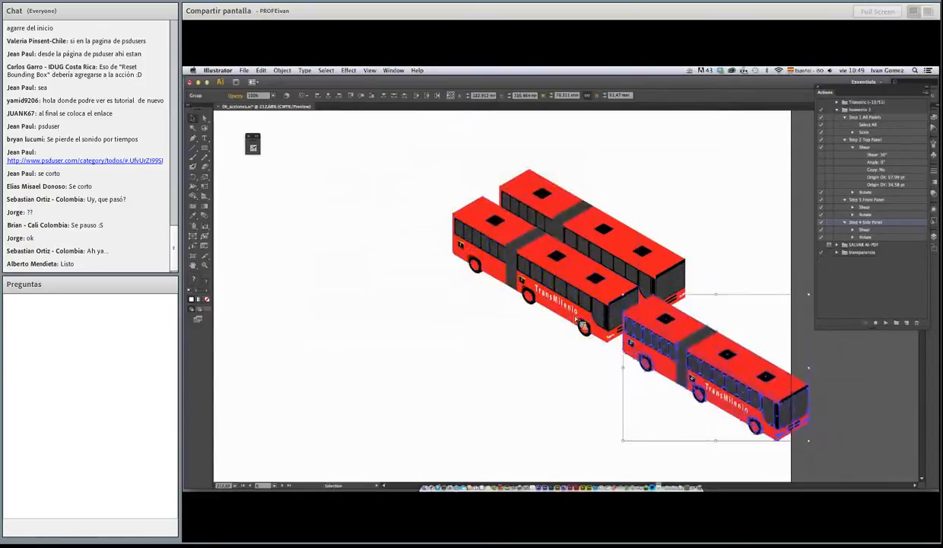
pyautogui.moveTo(591, 326)
pyautogui.mouseDown()
pyautogui.moveTo(413, 289)
pyautogui.moveTo(589, 307)
pyautogui.mouseUp()
pyautogui.press('super+a')
pyautogui.moveTo(664, 302); pyautogui.dragTo(512, 296)
pyautogui.click(557, 290)
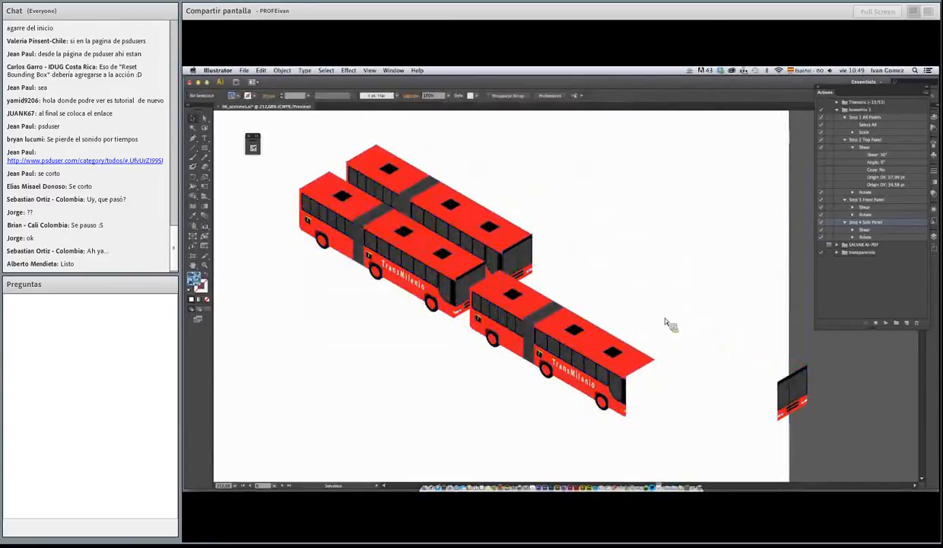
pyautogui.press('super+z')
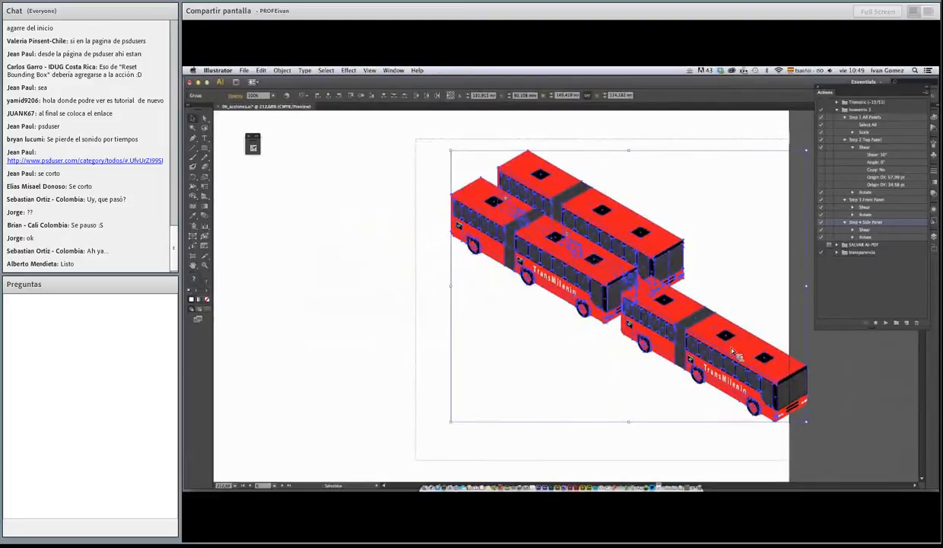
pyautogui.moveTo(791, 407); pyautogui.dragTo(659, 395)
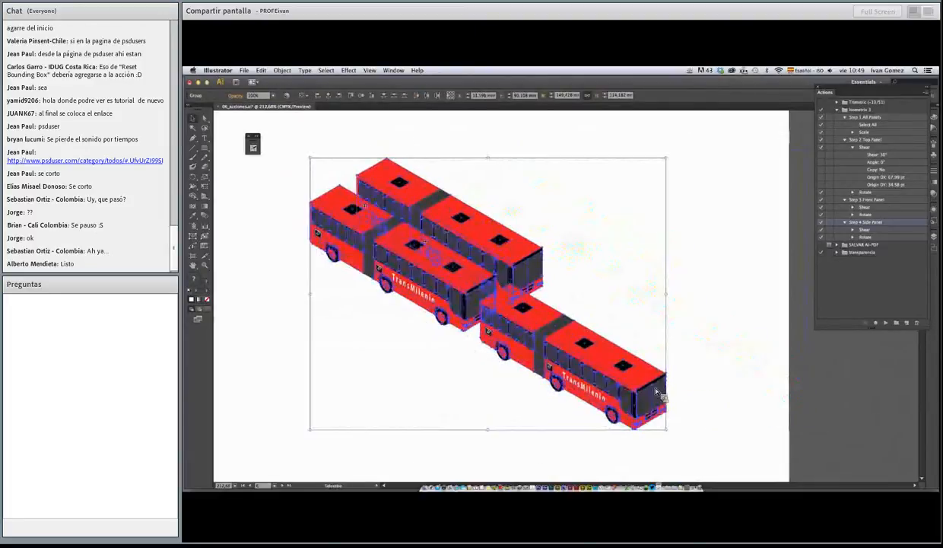
pyautogui.click(478, 150)
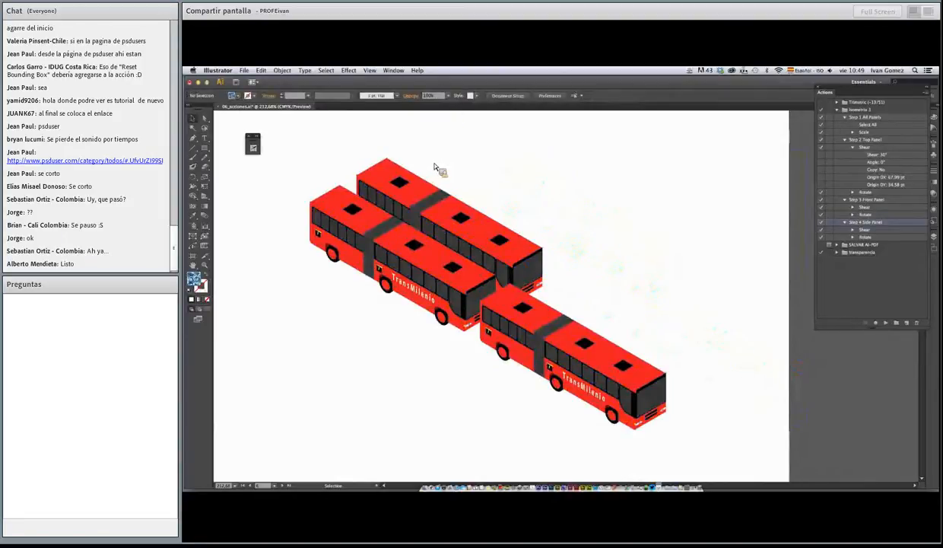
# Stretch the third bus down-right by moving only its front-end anchor points with Direct Selection, and undo the stretch
pyautogui.moveTo(204, 119); pyautogui.dragTo(265, 125)
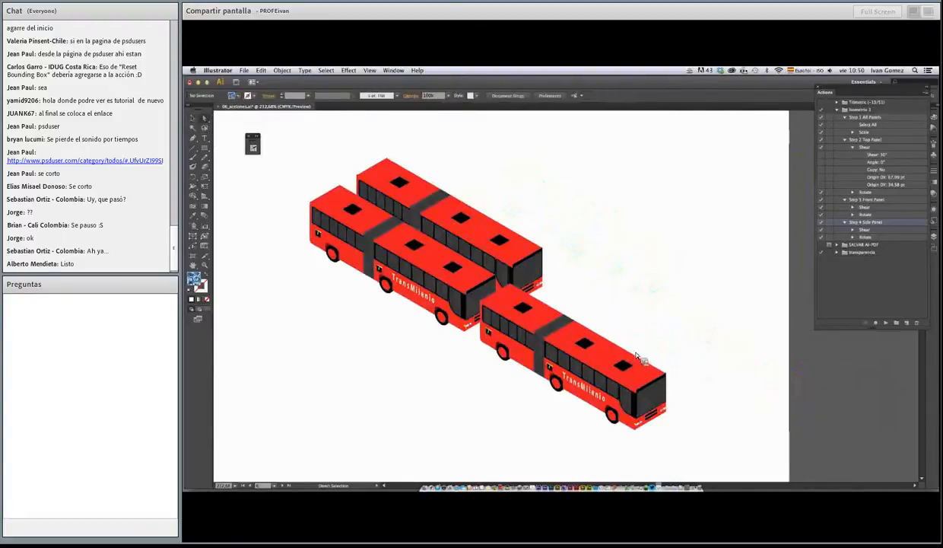
pyautogui.moveTo(631, 333); pyautogui.dragTo(639, 439)
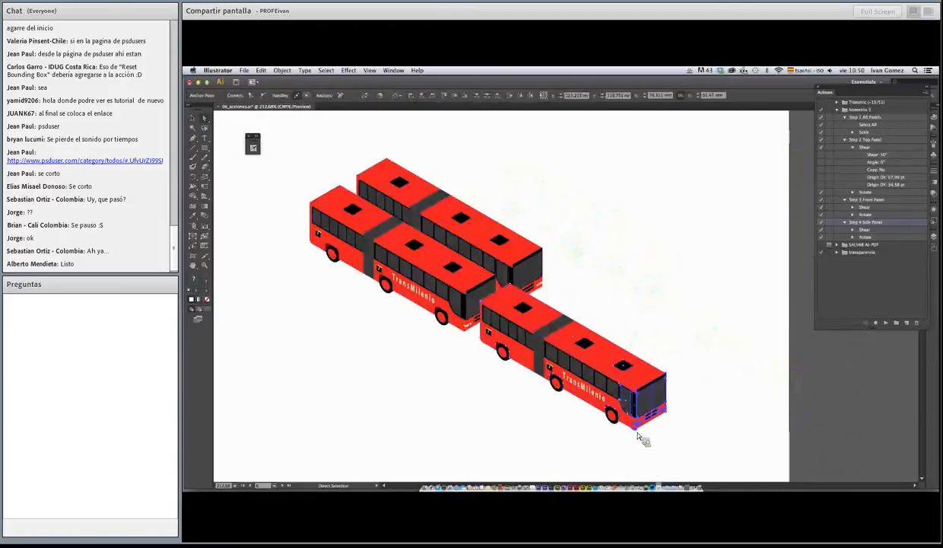
pyautogui.click(637, 430)
pyautogui.moveTo(634, 325); pyautogui.dragTo(736, 411)
pyautogui.scroll(-1, 660, 398)
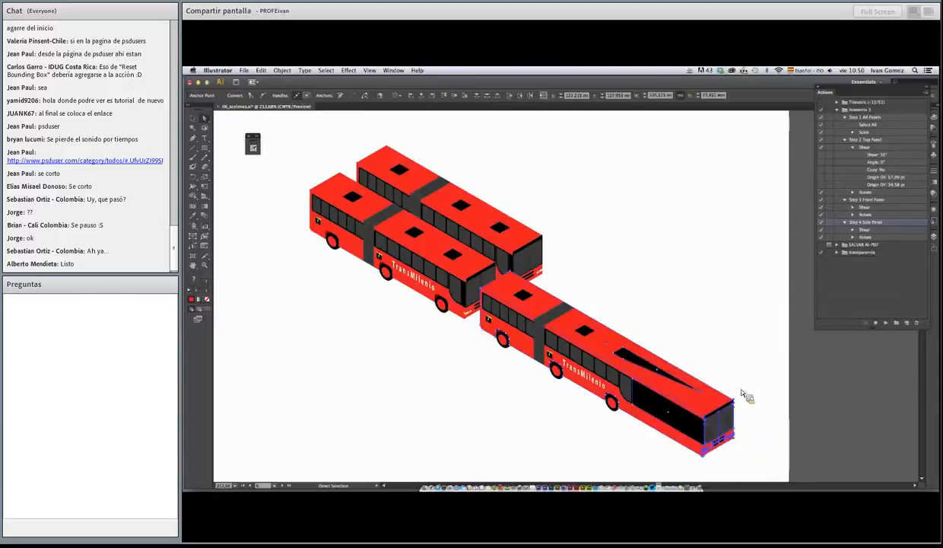
pyautogui.press('super+z')
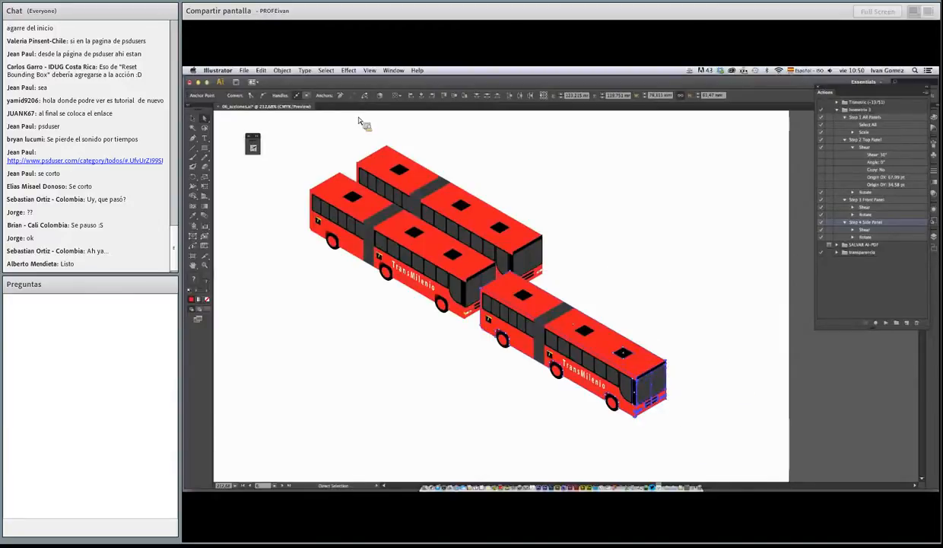
pyautogui.press('v')
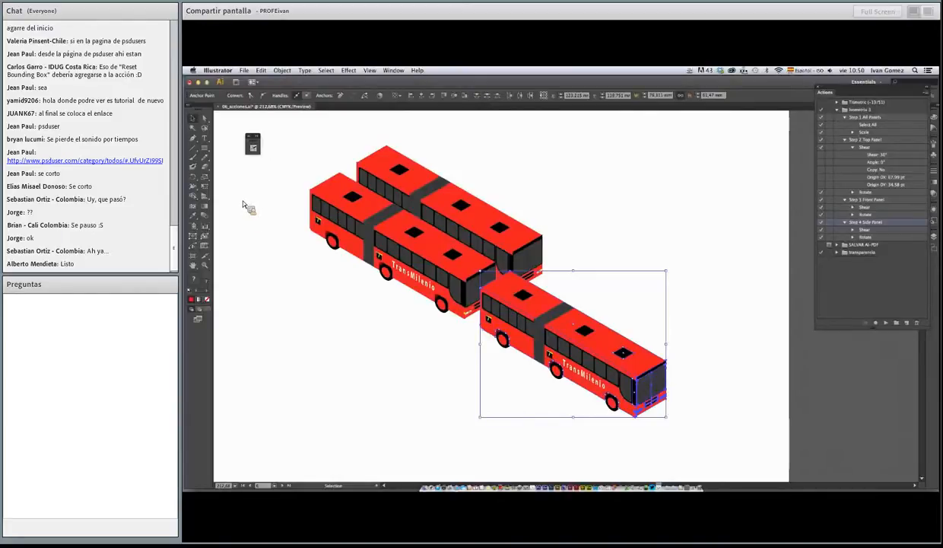
# Expand the Protractor and reset the constrain angle to 0°
pyautogui.click(253, 146)
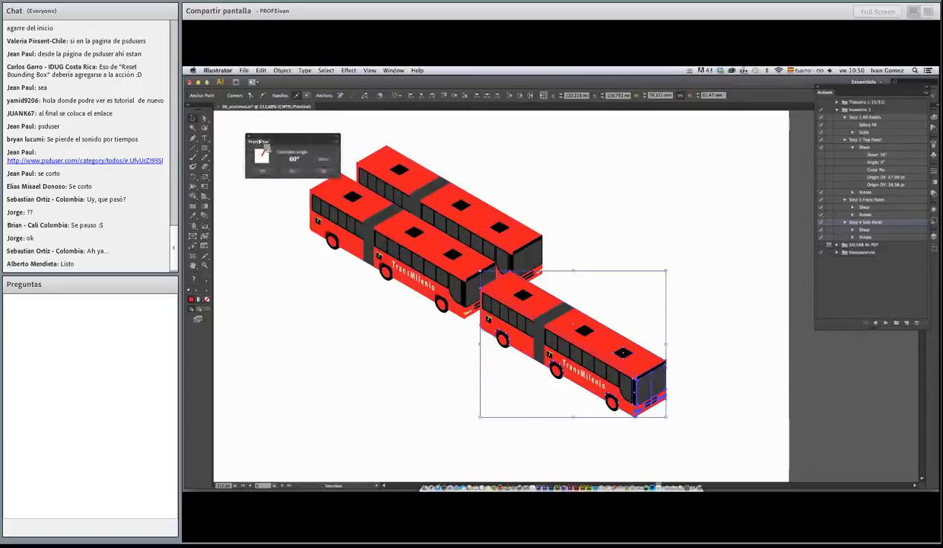
pyautogui.moveTo(279, 143); pyautogui.dragTo(282, 135)
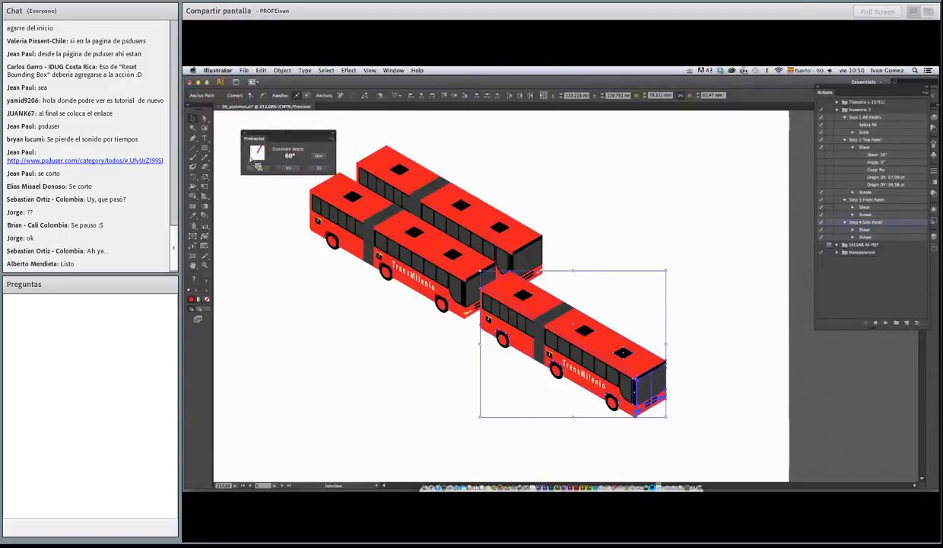
pyautogui.moveTo(273, 139); pyautogui.dragTo(276, 143)
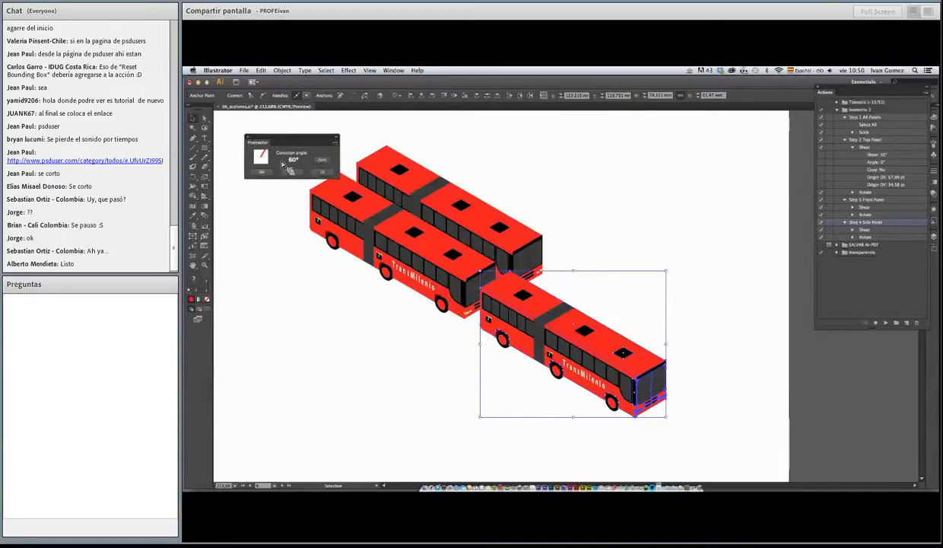
pyautogui.click(322, 160)
# Select the whole Dulce box on its artboard and move it straight up and straight left with the 0° constraint
pyautogui.press('z')
pyautogui.keyDown('alt'); pyautogui.click(505, 267); pyautogui.keyUp('alt')
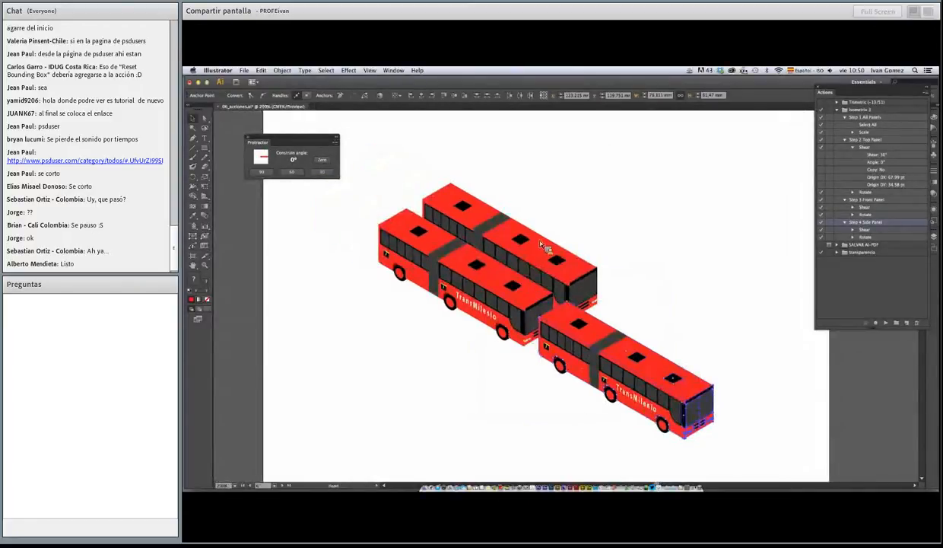
pyautogui.press('space')
pyautogui.moveTo(563, 253); pyautogui.dragTo(541, 393)
pyautogui.moveTo(557, 206); pyautogui.dragTo(554, 368)
pyautogui.moveTo(565, 259); pyautogui.dragTo(560, 366)
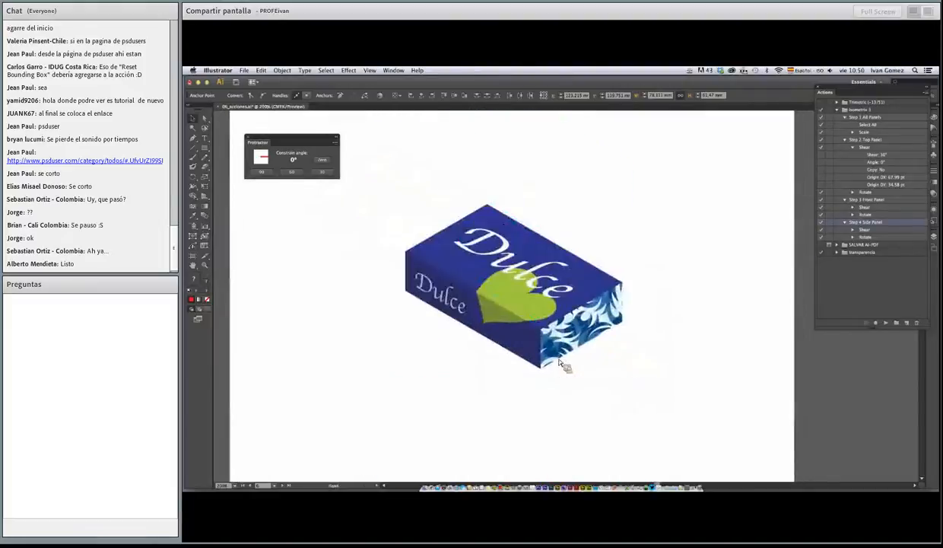
pyautogui.moveTo(400, 196); pyautogui.dragTo(650, 403)
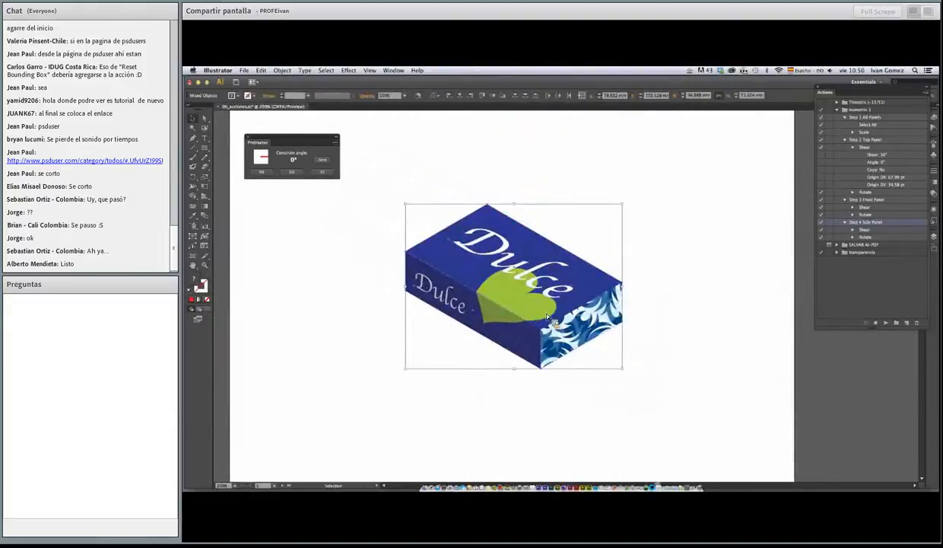
pyautogui.moveTo(553, 313); pyautogui.dragTo(543, 271)
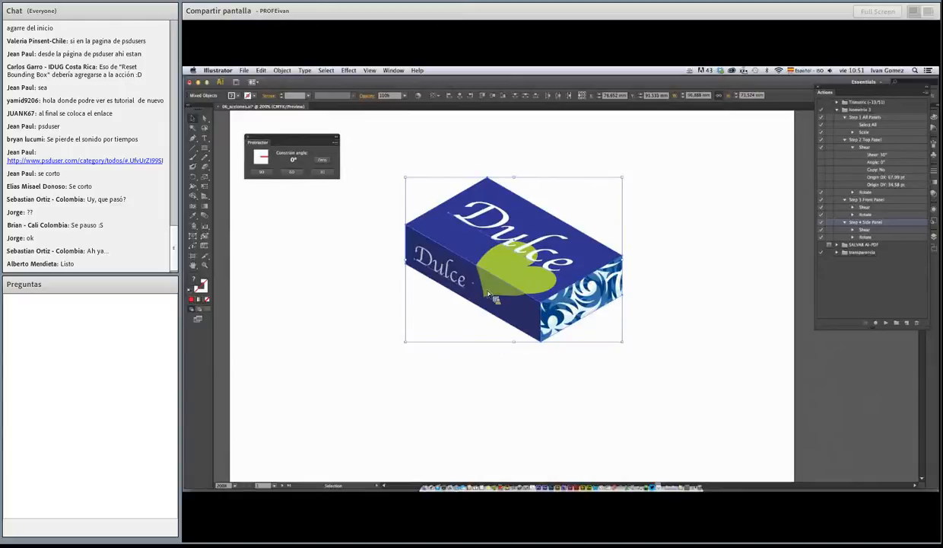
pyautogui.moveTo(491, 295); pyautogui.dragTo(462, 295)
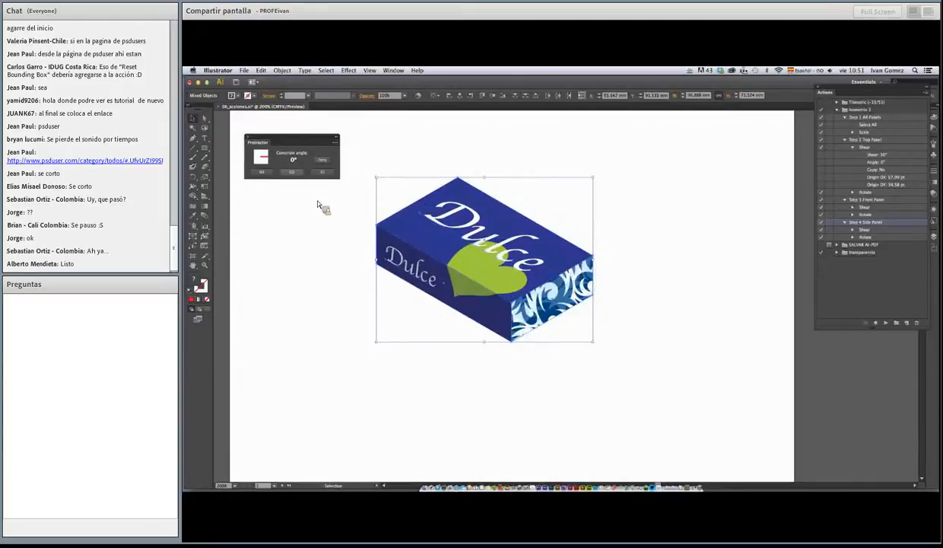
# Set the constrain angle to 60° with the Protractor and move the Dulce box slightly downward along the constrained direction
pyautogui.moveTo(298, 137); pyautogui.dragTo(303, 143)
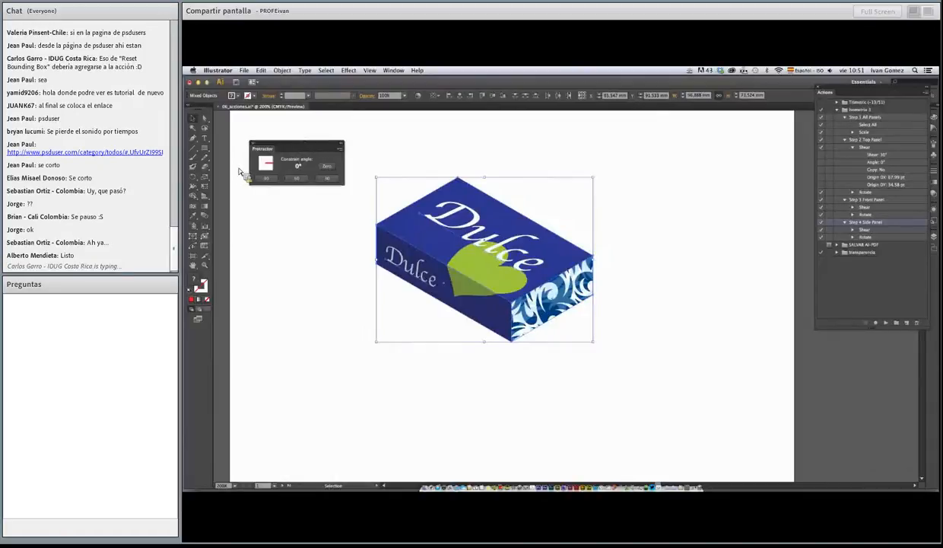
pyautogui.click(296, 178)
pyautogui.moveTo(443, 265); pyautogui.dragTo(462, 312)
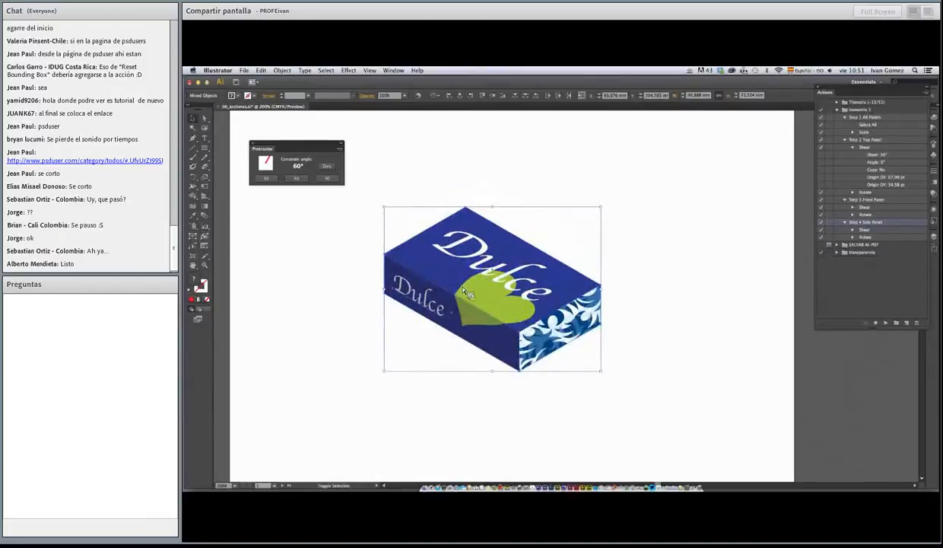
# Select the whole Dulce box and duplicate it down-right along the isometric axis, beside the original's patterned end
pyautogui.click(455, 279)
pyautogui.moveTo(378, 180); pyautogui.dragTo(593, 368)
pyautogui.moveTo(502, 325); pyautogui.dragTo(660, 411)
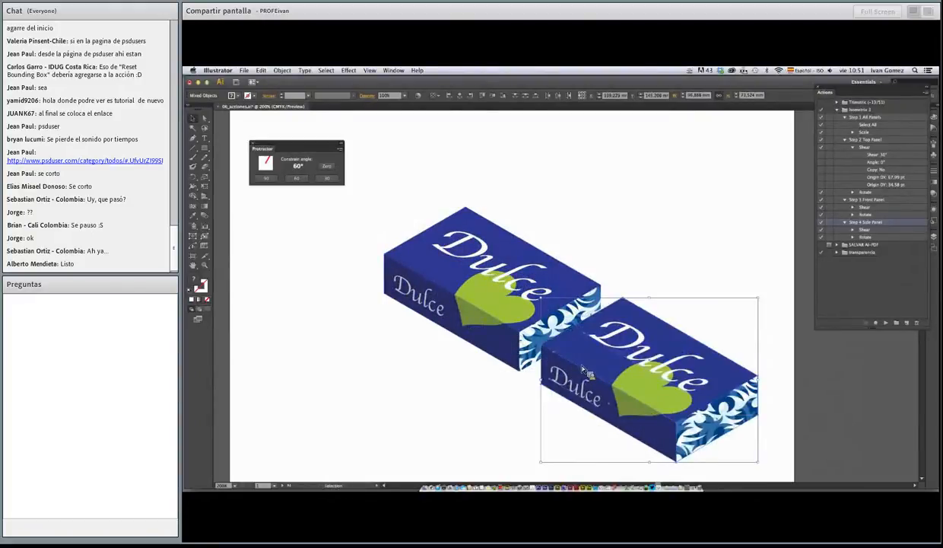
# Set the constrain angle to 30° with the Protractor and duplicate the front Dulce box up-right along the isometric axis
pyautogui.click(328, 180)
pyautogui.moveTo(599, 354); pyautogui.dragTo(734, 311)
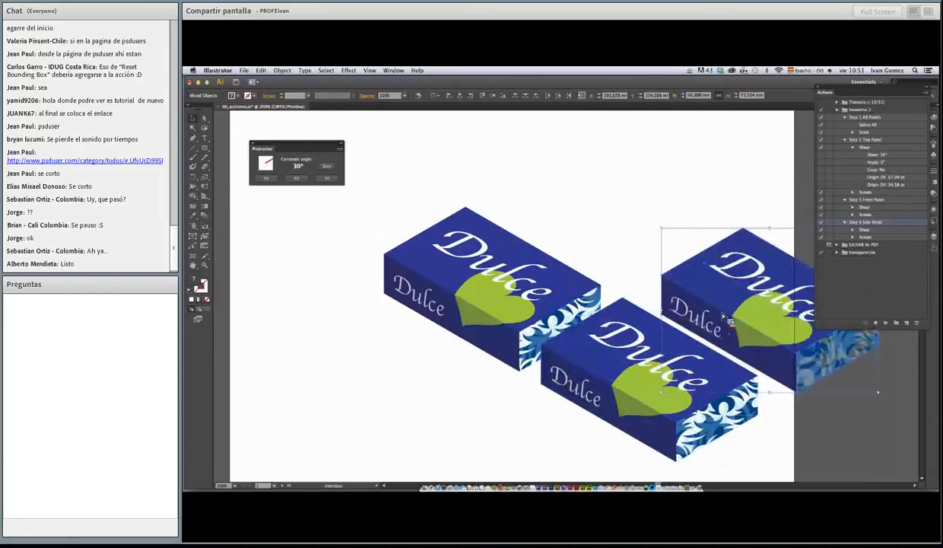
pyautogui.click(551, 169)
pyautogui.keyDown('alt'); pyautogui.keyDown('super'); pyautogui.click(541, 312); pyautogui.keyUp('super'); pyautogui.keyUp('alt')
pyautogui.keyDown('alt'); pyautogui.keyDown('super'); pyautogui.click(538, 311); pyautogui.keyUp('super'); pyautogui.keyUp('alt')
pyautogui.moveTo(562, 299); pyautogui.dragTo(499, 296)
pyautogui.moveTo(297, 151); pyautogui.dragTo(285, 156)
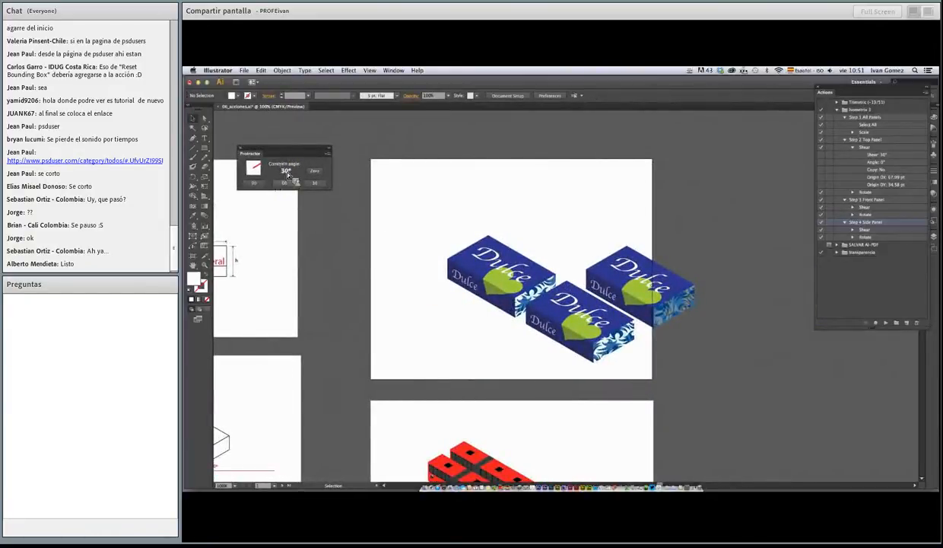
pyautogui.moveTo(286, 152); pyautogui.dragTo(310, 154)
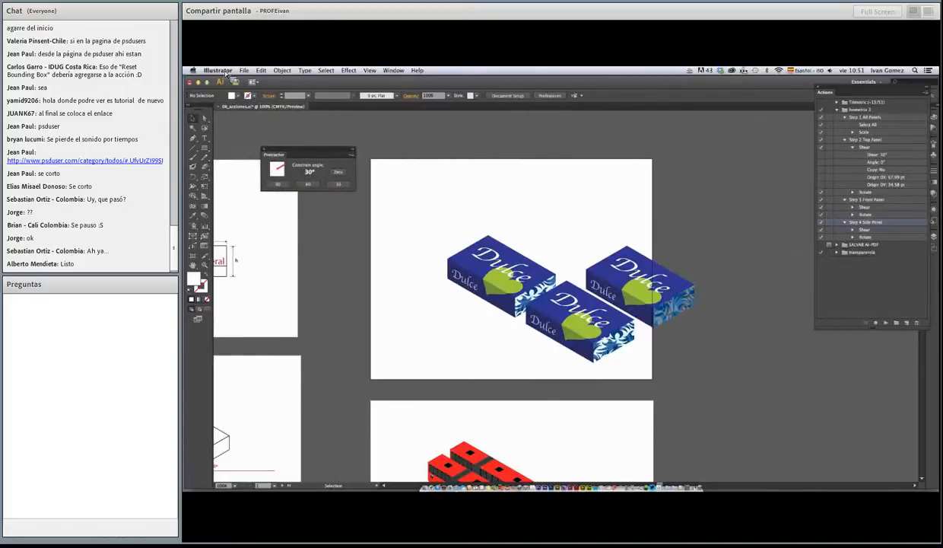
pyautogui.click(220, 71)
pyautogui.moveTo(243, 100)
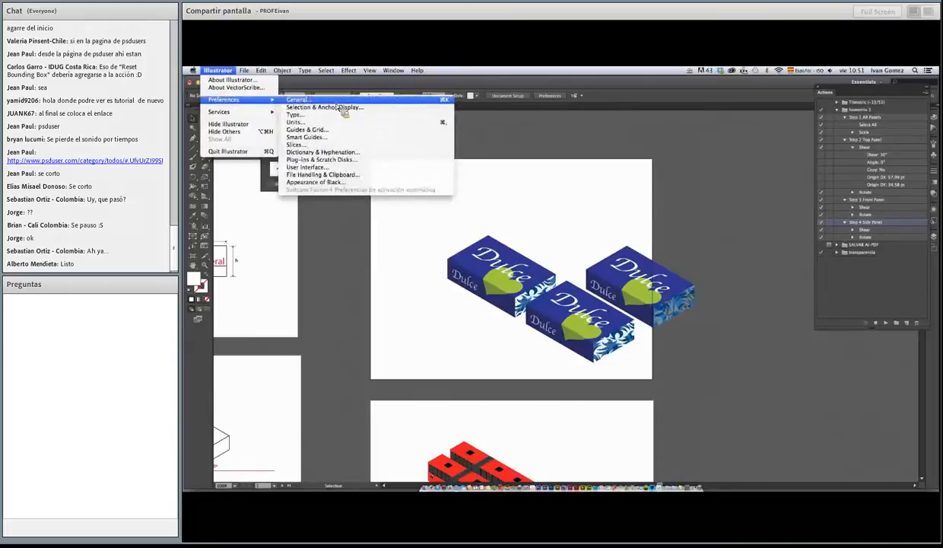
pyautogui.click(534, 152)
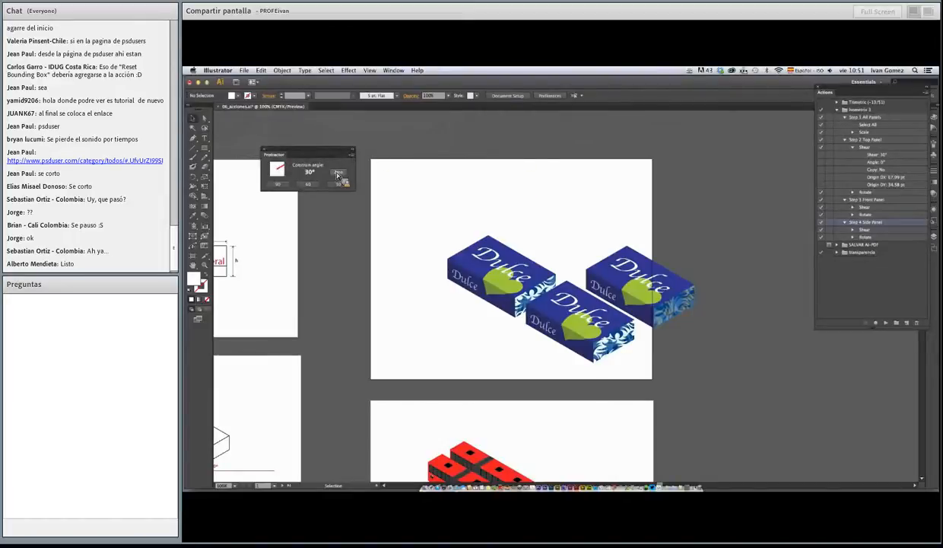
# Set the constrain angle to 60° with the Protractor, then open its custom angle dialog and dismiss it without changes
pyautogui.click(308, 185)
pyautogui.click(310, 185)
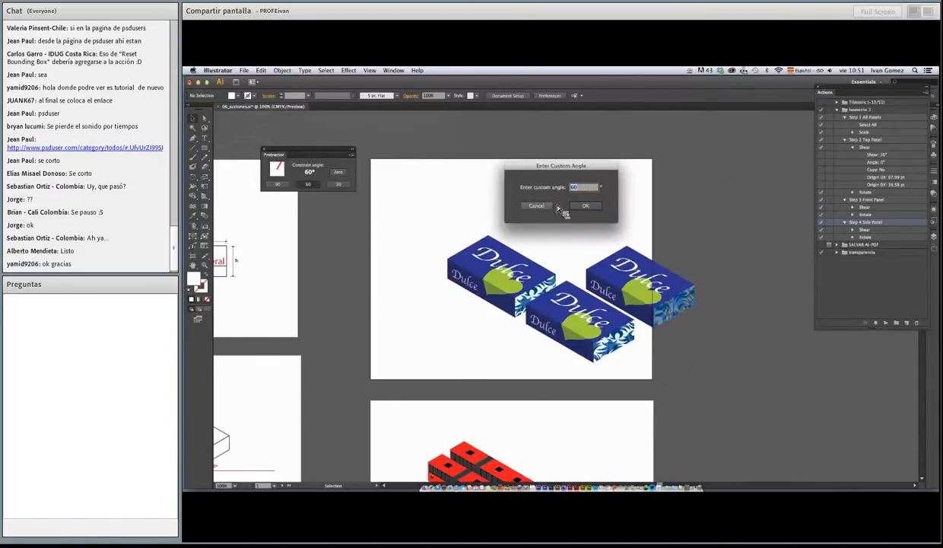
pyautogui.click(529, 206)
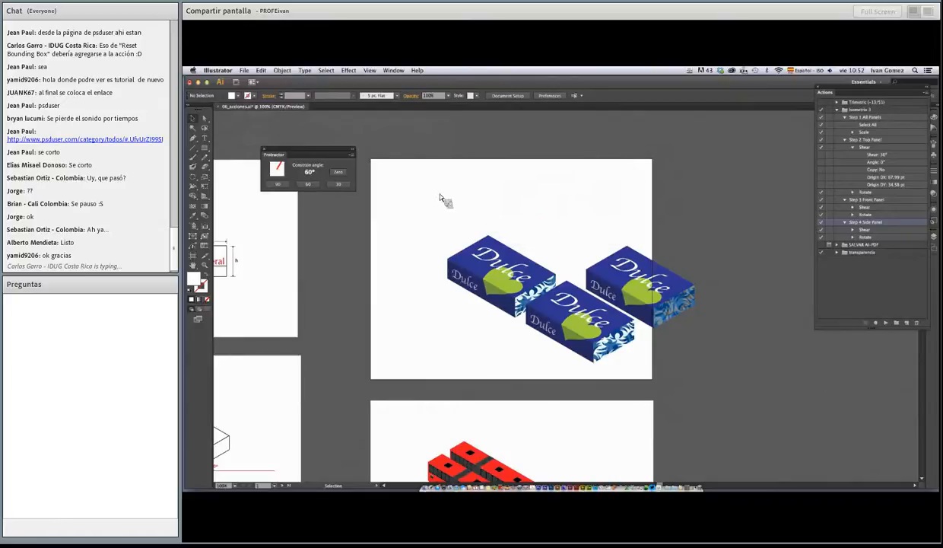
# Move the Actions panel above the Dulce artboard, fold its expanded isometric action set and collapse the panel to an icon
pyautogui.moveTo(853, 94); pyautogui.dragTo(567, 121)
pyautogui.click(553, 138)
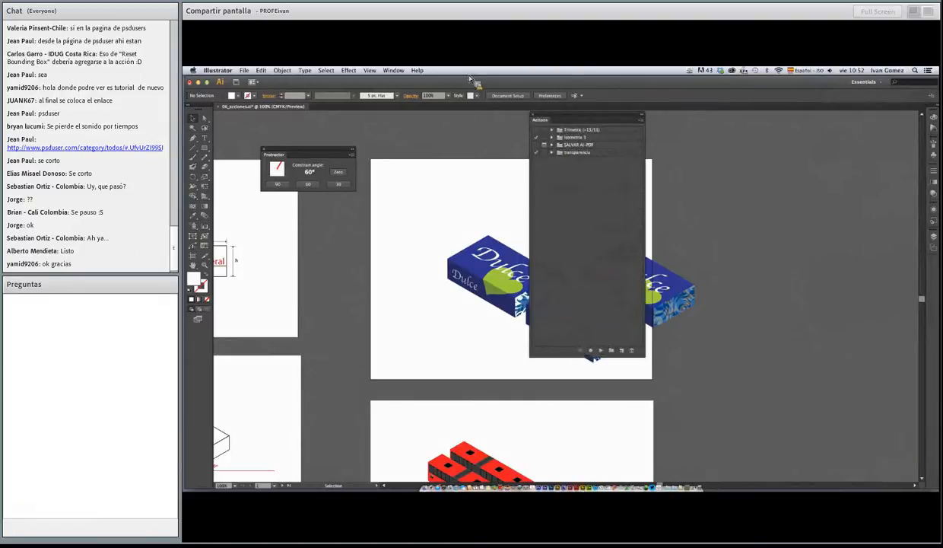
pyautogui.click(639, 119)
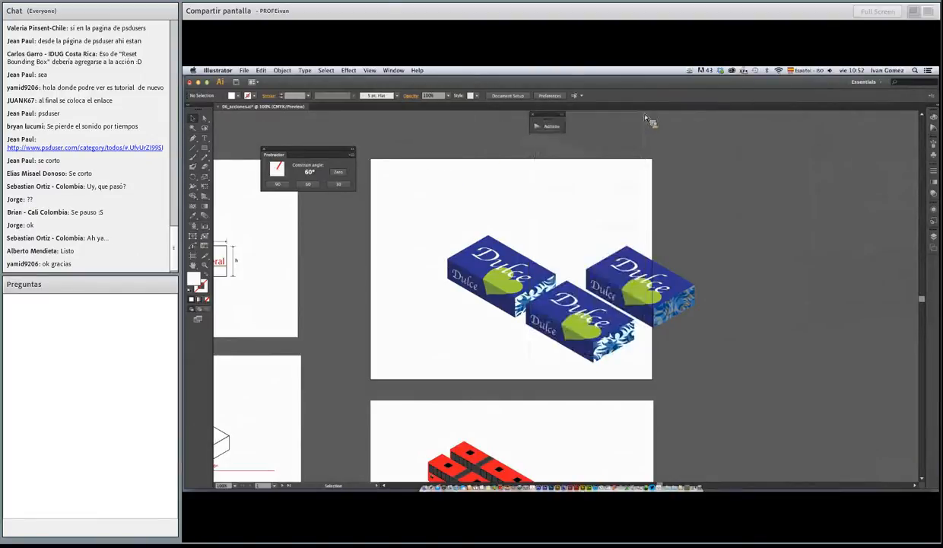
pyautogui.click(204, 139)
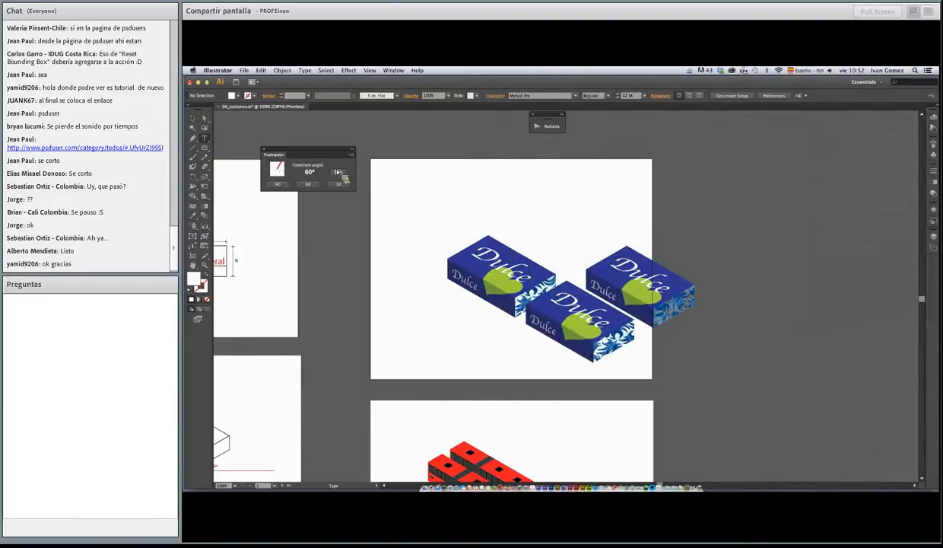
pyautogui.moveTo(408, 174); pyautogui.dragTo(477, 196)
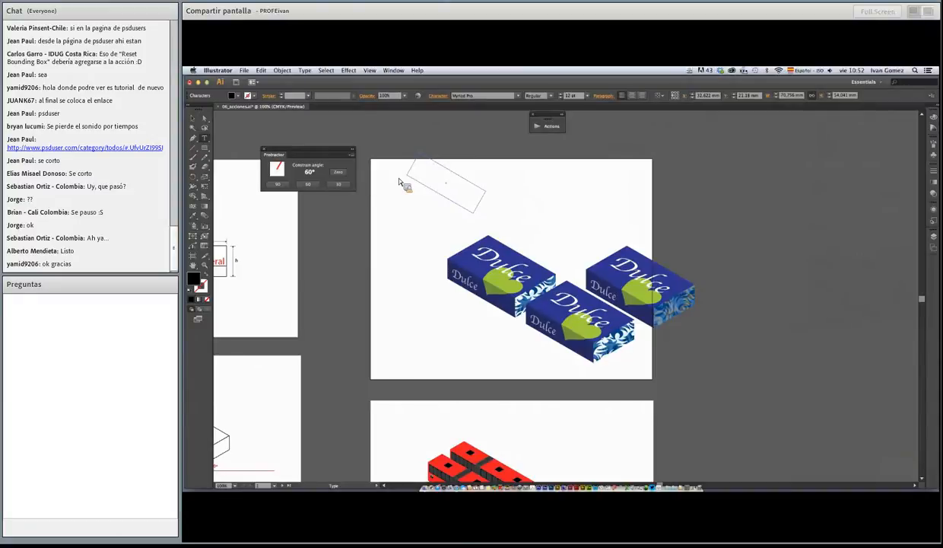
pyautogui.click(199, 119)
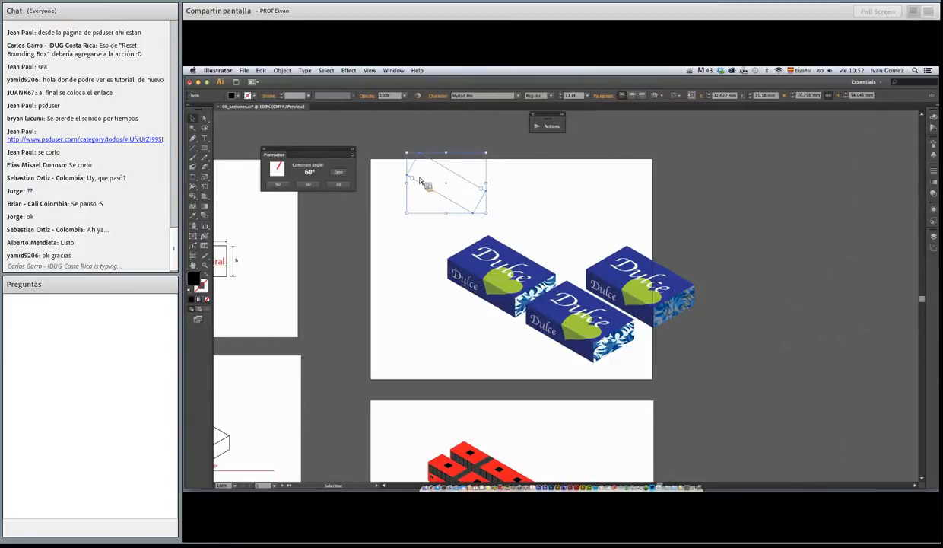
pyautogui.press('Delete')
# Draw an area text frame above the Dulce boxes with the 60° constrain angle, fill in sample text and deselect it
pyautogui.click(206, 141)
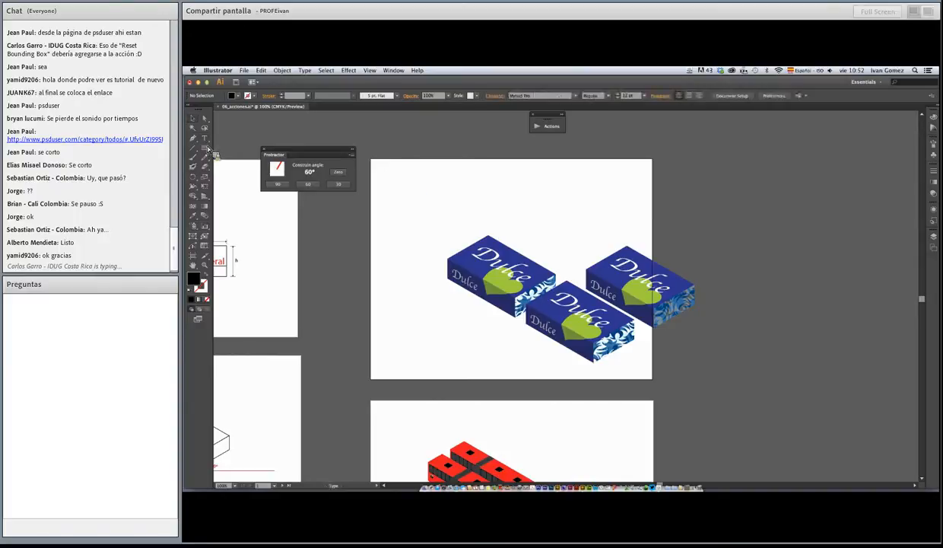
pyautogui.moveTo(404, 183); pyautogui.dragTo(485, 210)
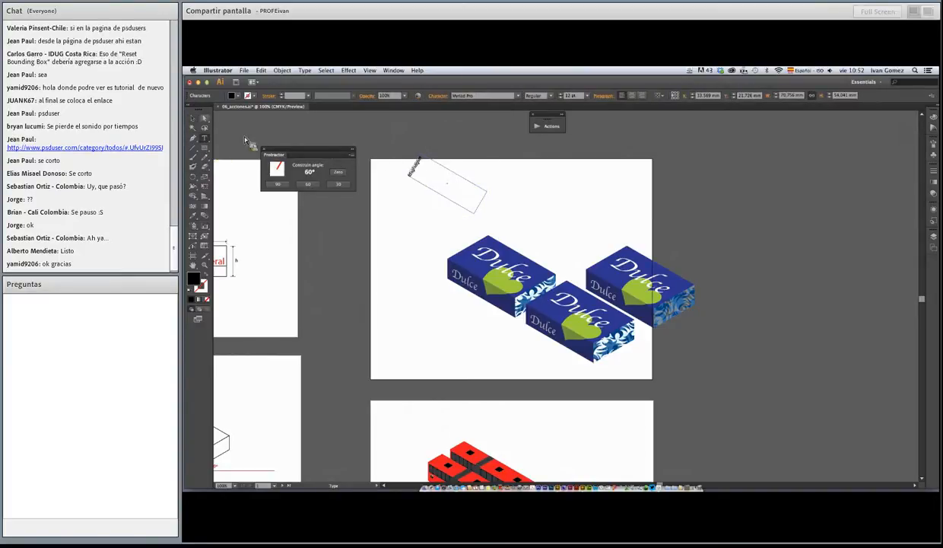
pyautogui.click(194, 121)
pyautogui.click(327, 132)
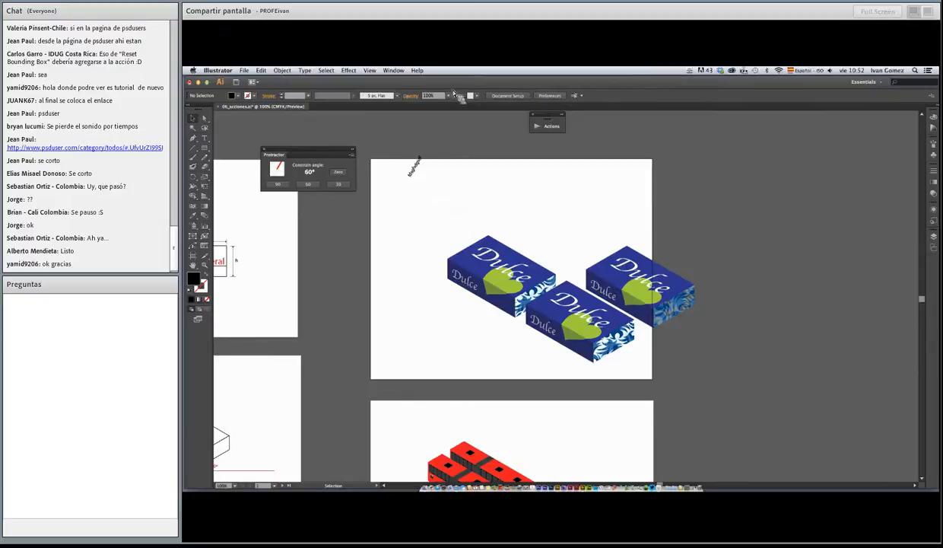
# Create a new A4 print document in CMYK with one artboard and millimetre units
pyautogui.press('super+n')
pyautogui.moveTo(578, 267); pyautogui.dragTo(520, 152)
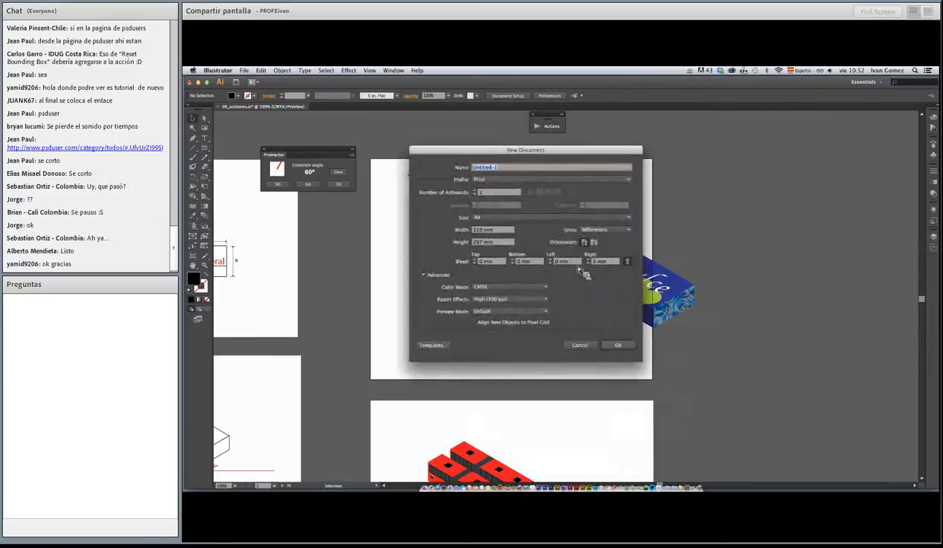
pyautogui.click(624, 346)
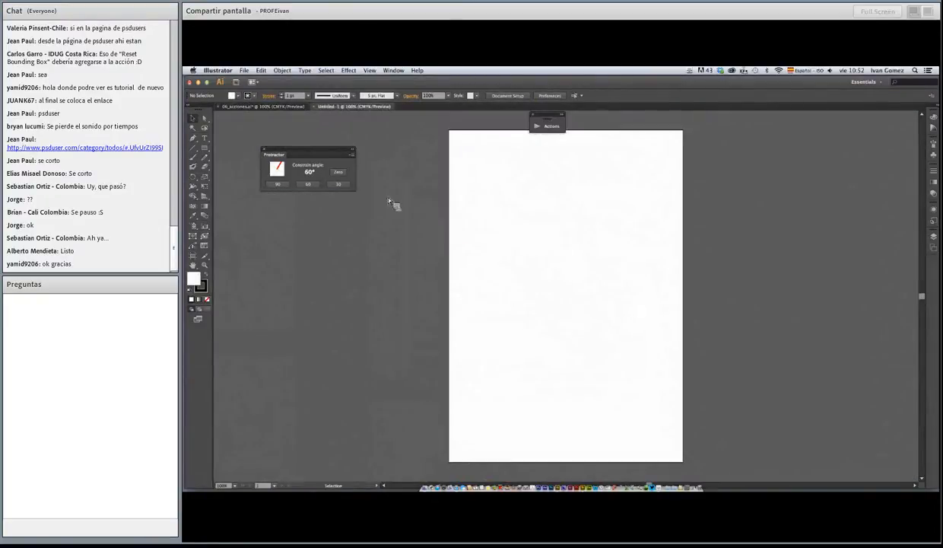
# Add a short sample point text near the new artboard's upper-left corner and select it as an object
pyautogui.click(206, 140)
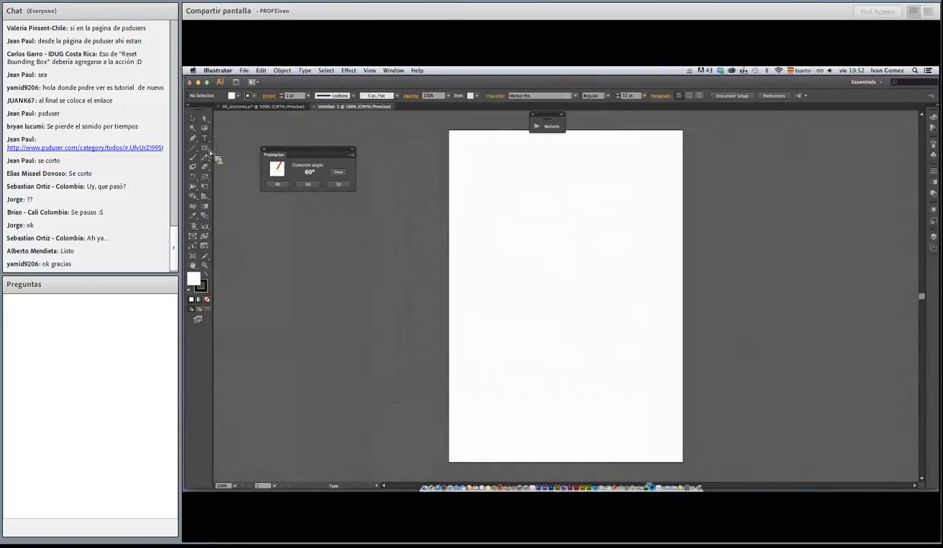
pyautogui.click(485, 187)
pyautogui.write('as')
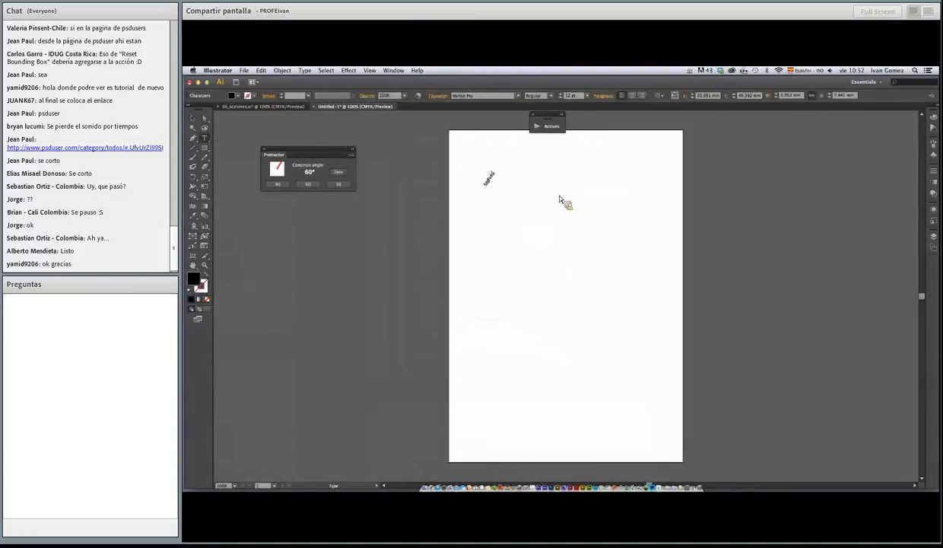
pyautogui.click(192, 118)
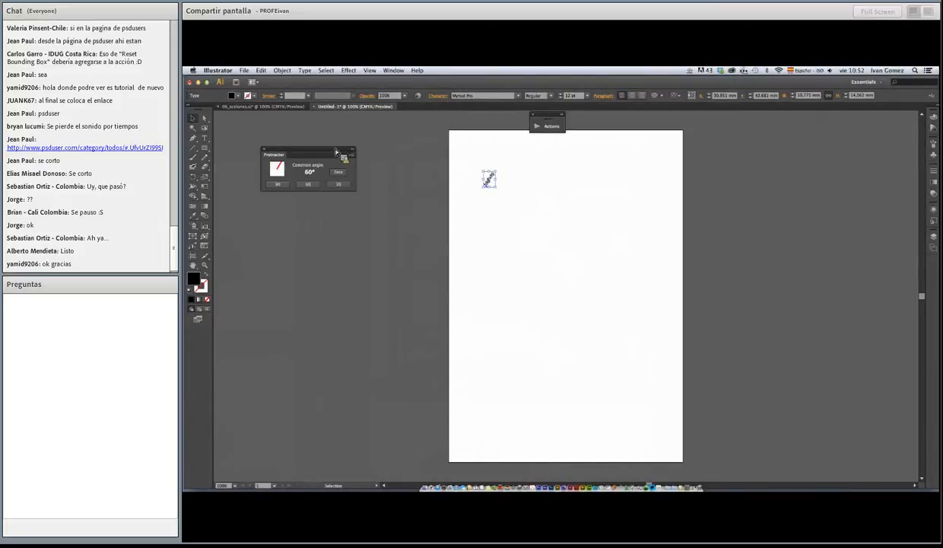
pyautogui.moveTo(341, 156); pyautogui.dragTo(331, 151)
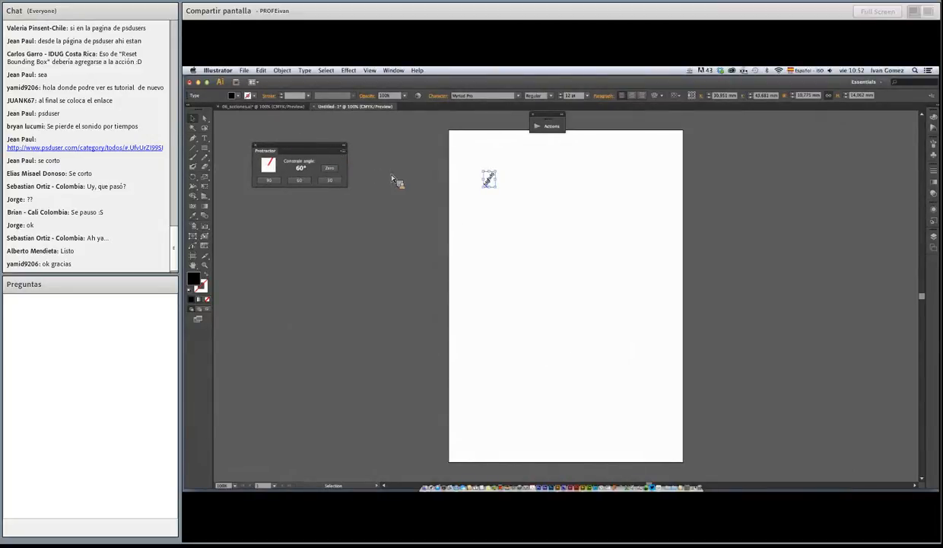
# Set the constrain angle to 0° in the General preferences
pyautogui.click(217, 70)
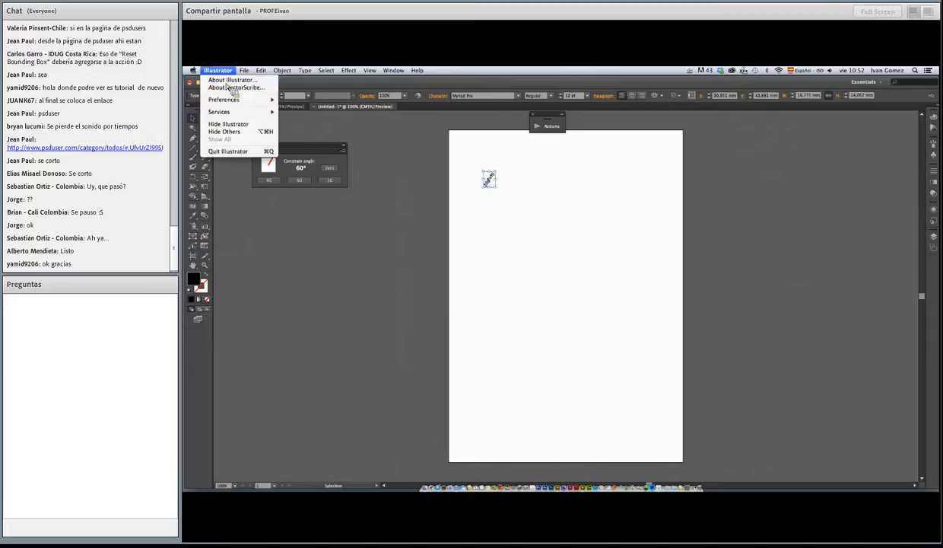
pyautogui.moveTo(239, 103)
pyautogui.click(301, 100)
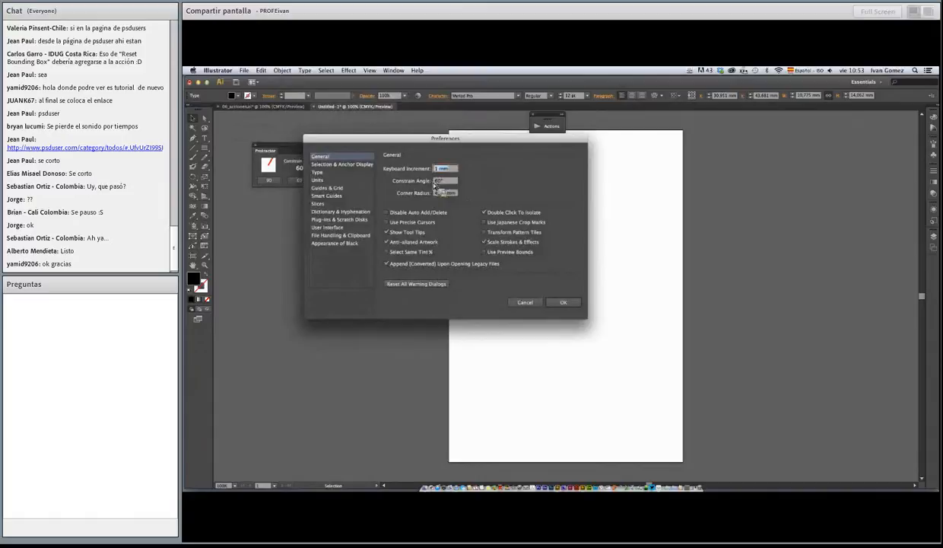
pyautogui.press('Tab')
pyautogui.moveTo(480, 139); pyautogui.dragTo(525, 166)
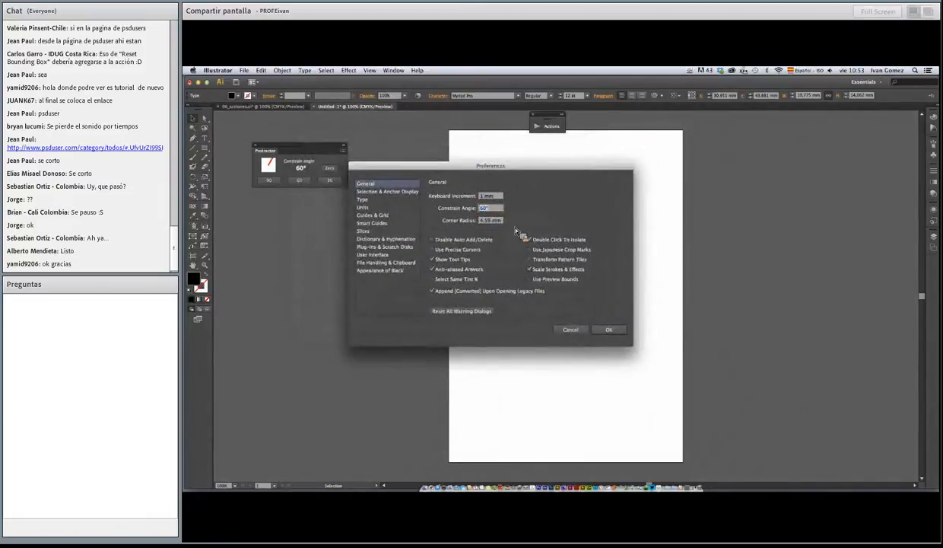
pyautogui.moveTo(515, 163); pyautogui.dragTo(480, 162)
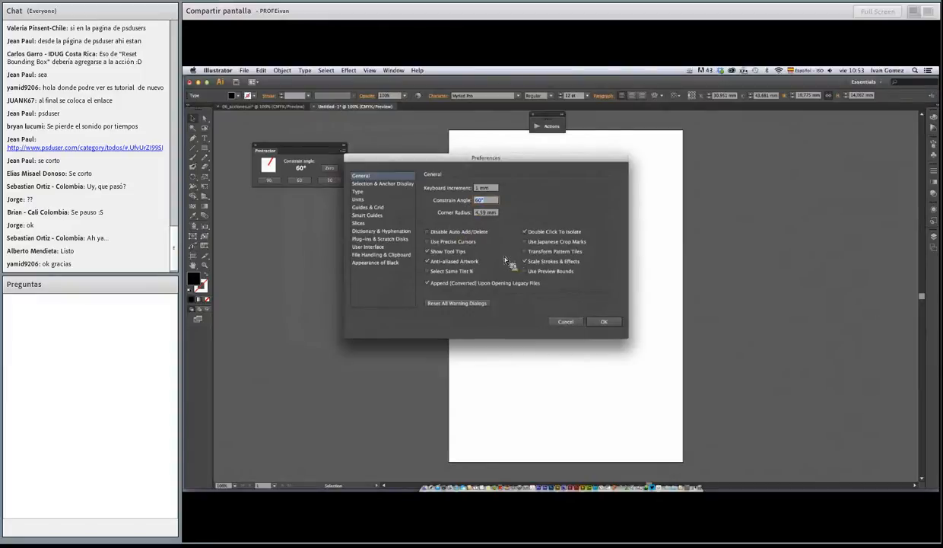
pyautogui.write('0')
pyautogui.click(604, 321)
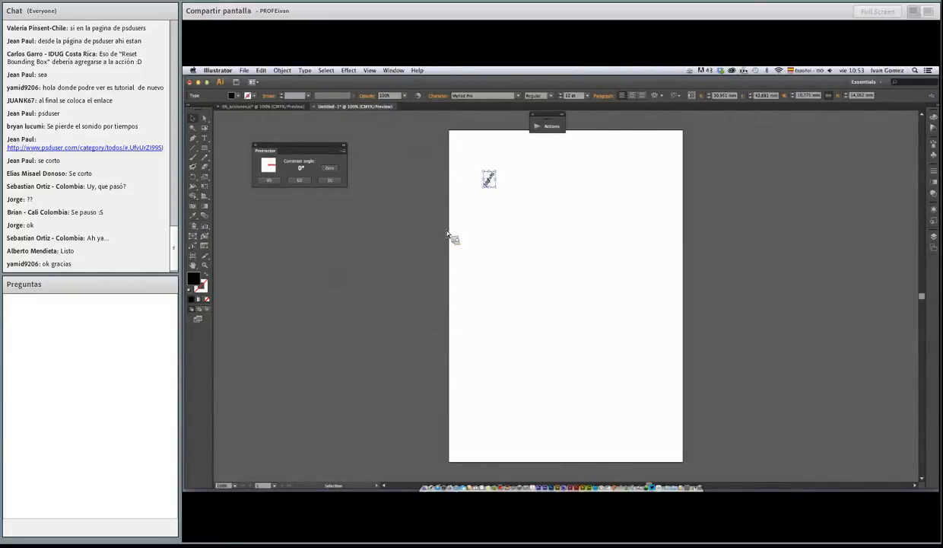
# Return to 06_acciones.ai and delete the slanted sample text frame above the Dulce boxes
pyautogui.click(279, 106)
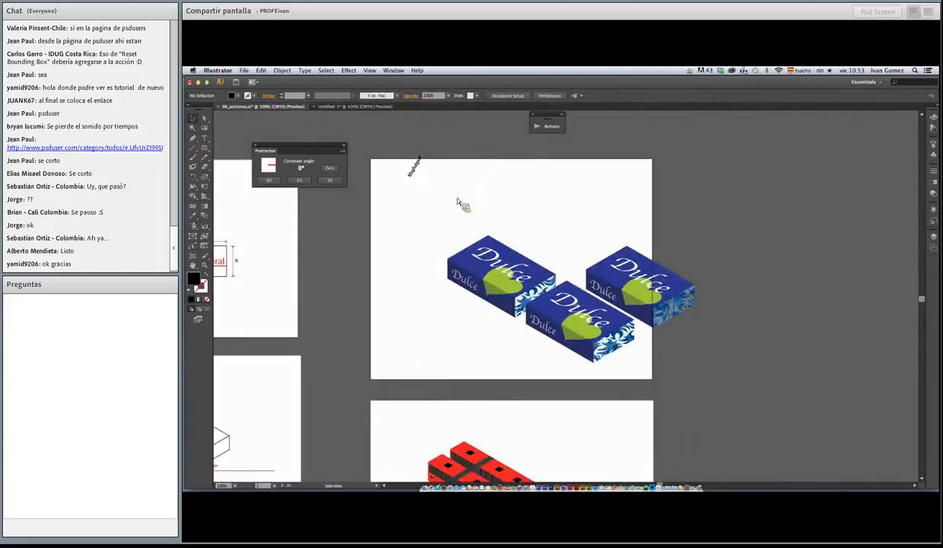
pyautogui.click(413, 165)
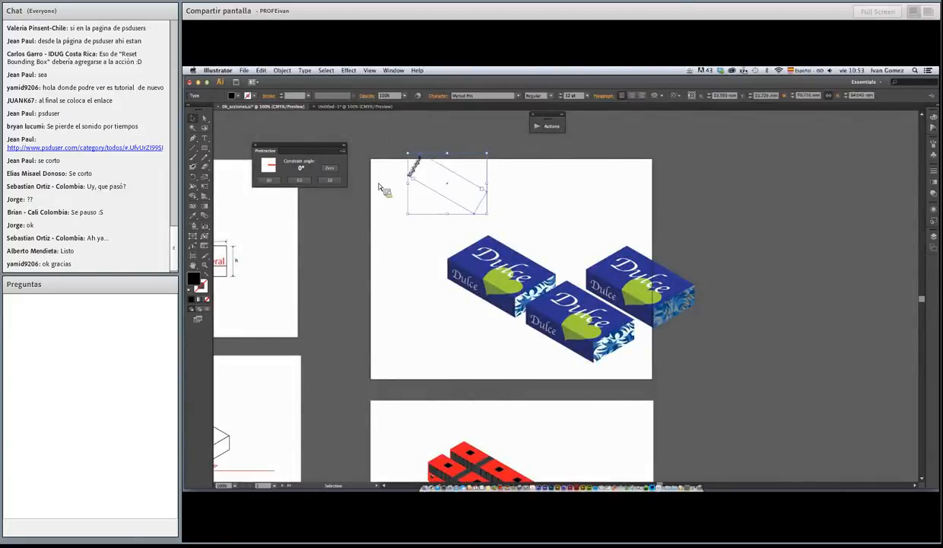
pyautogui.press('Delete')
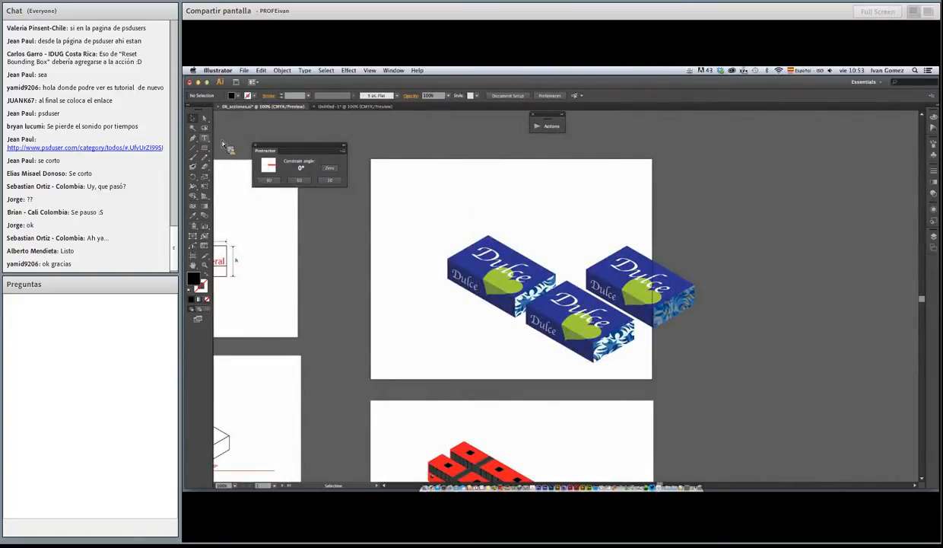
# Add the point text "adobe.com/exchange" above the Dulce boxes and scale it up to about 160 mm wide
pyautogui.press('t')
pyautogui.click(435, 189)
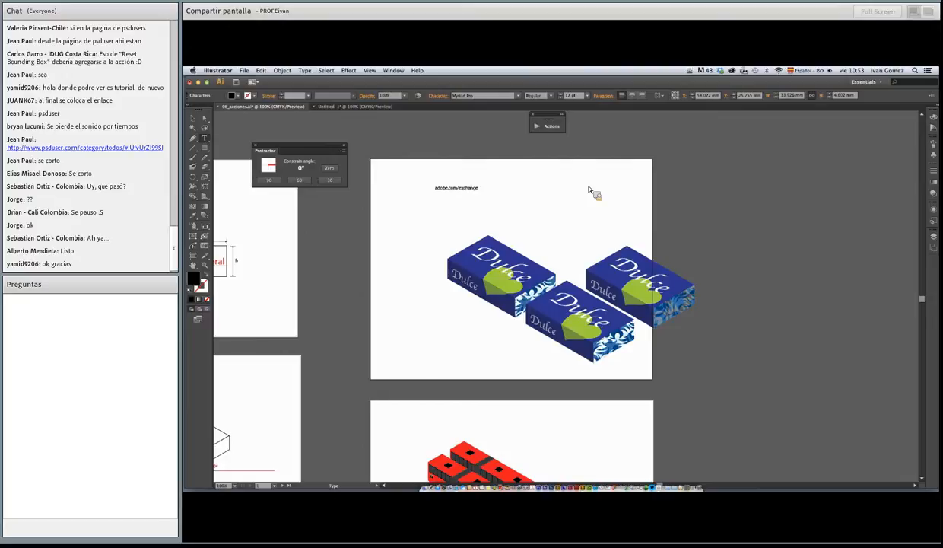
pyautogui.click(192, 118)
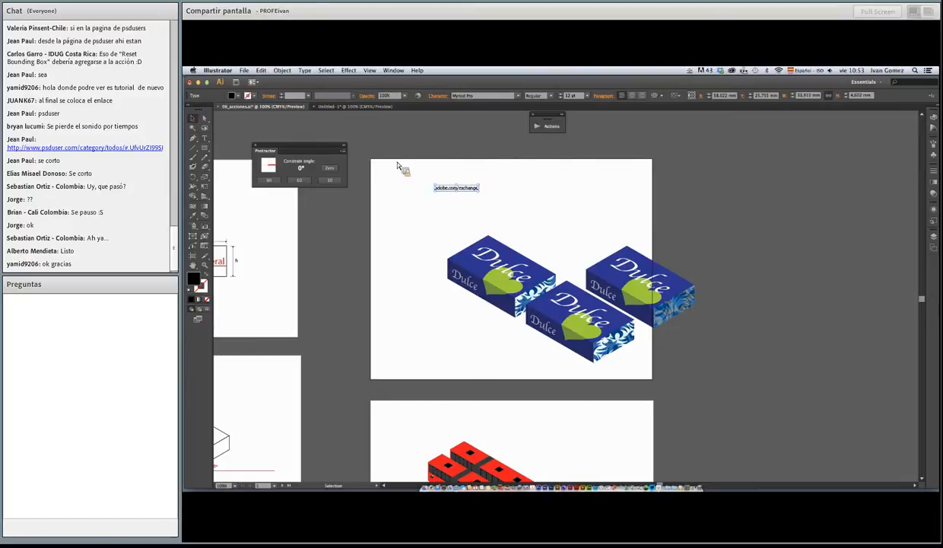
pyautogui.click(480, 195)
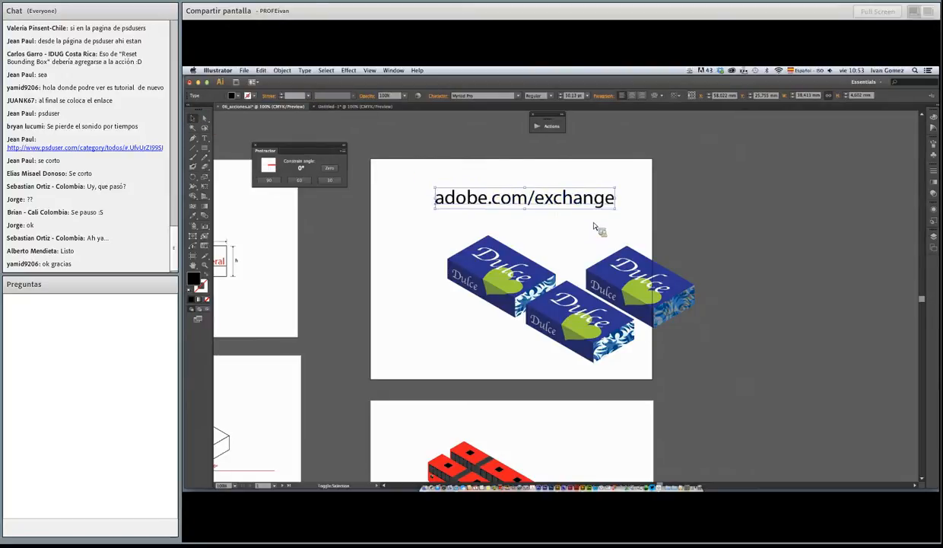
pyautogui.moveTo(362, 156); pyautogui.dragTo(680, 257)
pyautogui.moveTo(573, 281); pyautogui.dragTo(531, 225)
pyautogui.click(533, 227)
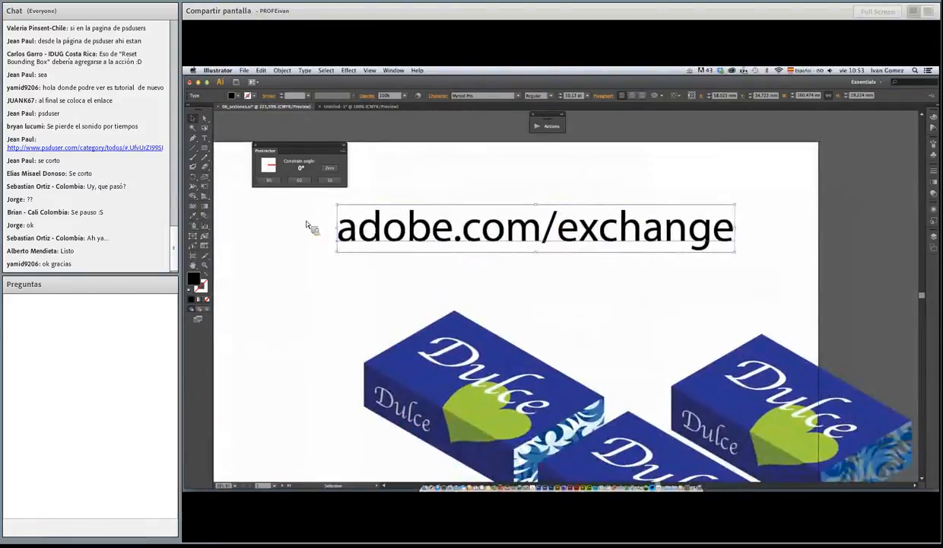
# Raise the "adobe.com/exchange" text slightly and place a copy directly below it that reads "isometrix 3"
pyautogui.moveTo(411, 238); pyautogui.dragTo(421, 199)
pyautogui.moveTo(421, 198); pyautogui.dragTo(423, 263)
pyautogui.doubleClick(422, 263)
pyautogui.press('super+a')
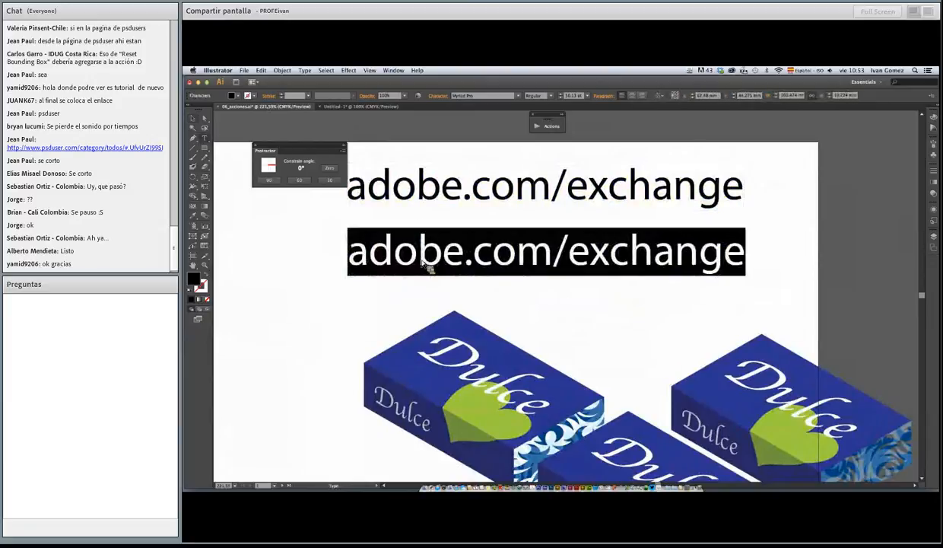
pyautogui.write('ido')
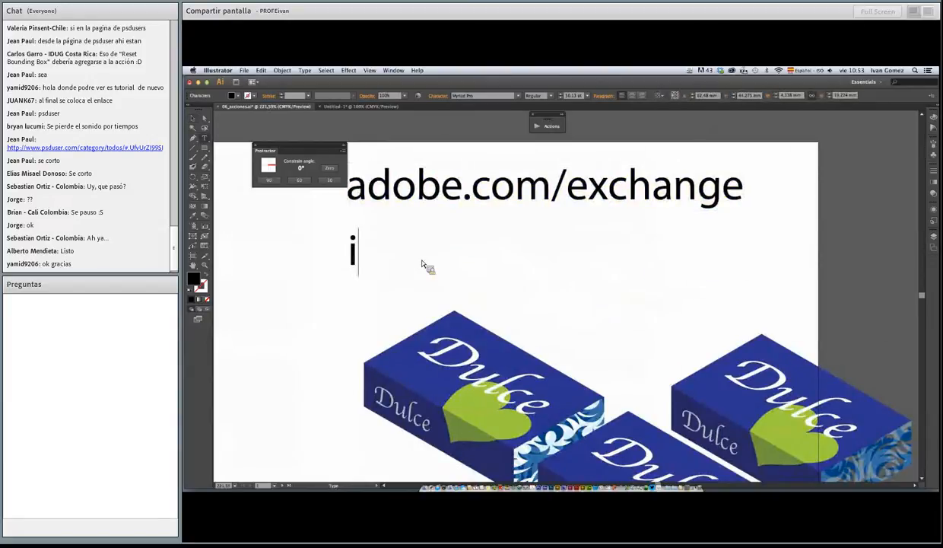
pyautogui.press('BackSpace')
pyautogui.press('BackSpace')
pyautogui.write('sometrix')
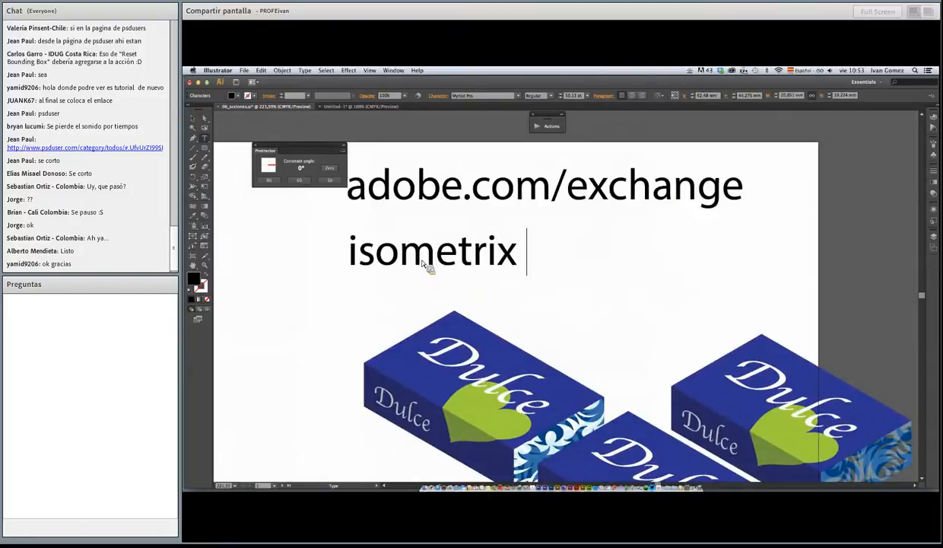
pyautogui.write(' 3')
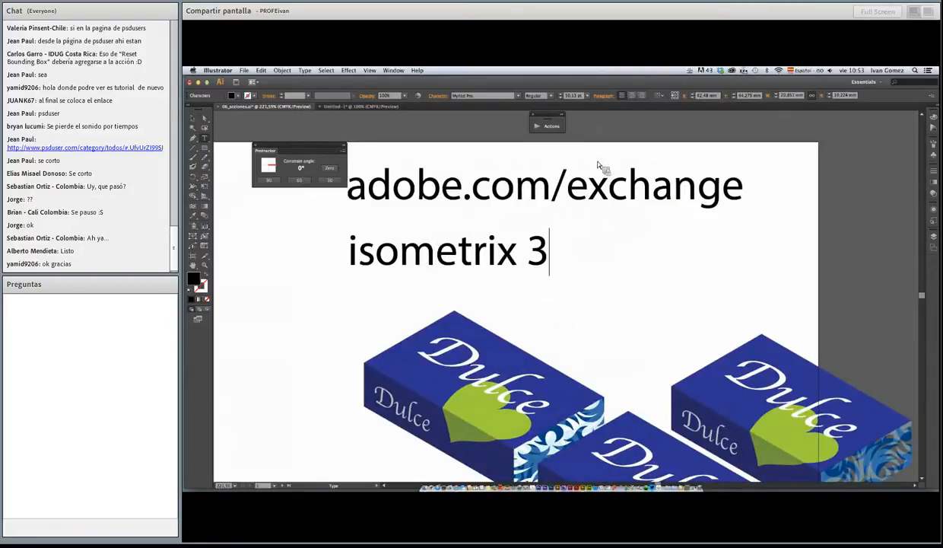
# Expand the collapsed Actions window, move it away from the text, and examine the actions in the Trimetric set
pyautogui.click(560, 119)
pyautogui.moveTo(574, 110); pyautogui.dragTo(710, 124)
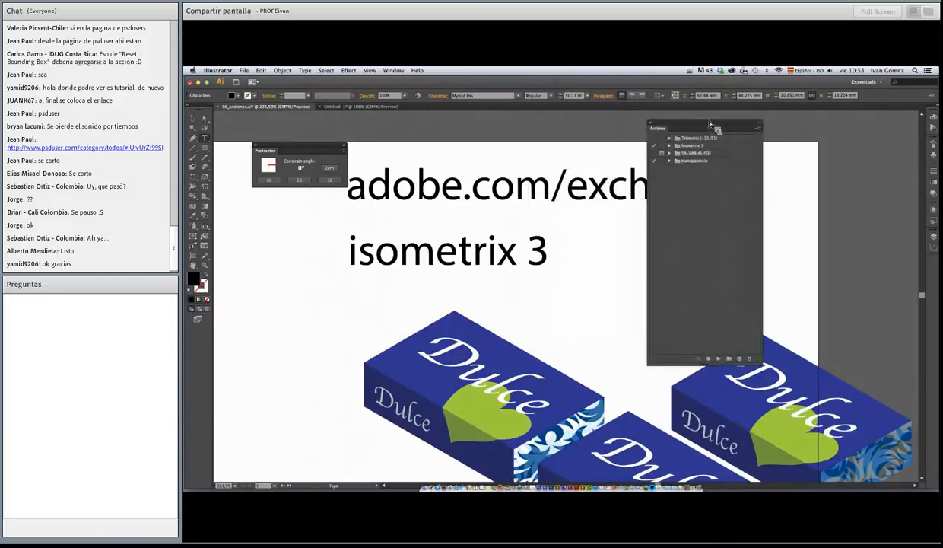
pyautogui.click(669, 138)
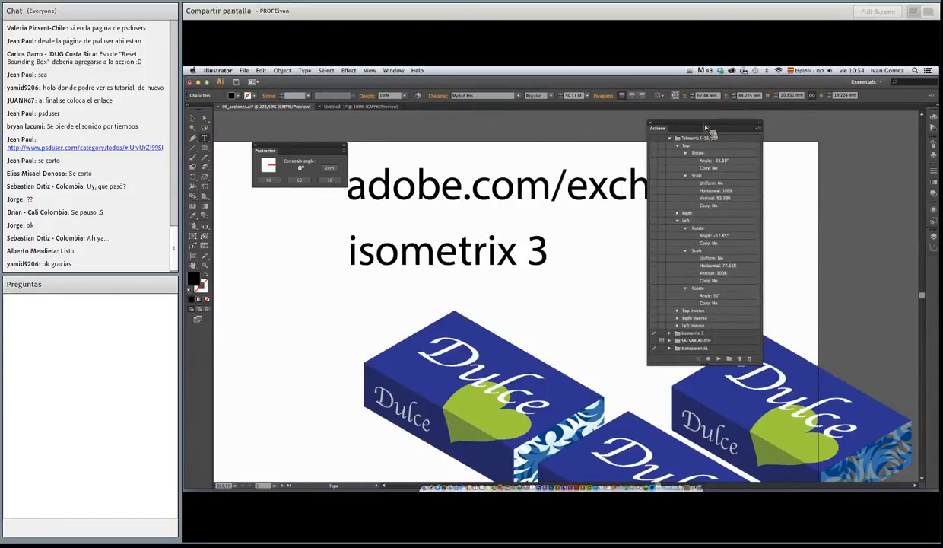
pyautogui.moveTo(704, 126); pyautogui.dragTo(774, 117)
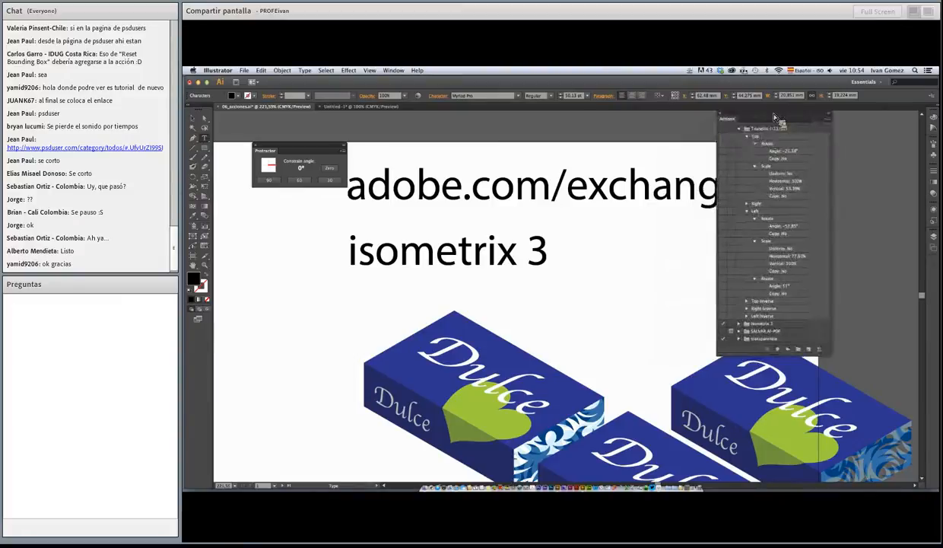
pyautogui.click(739, 129)
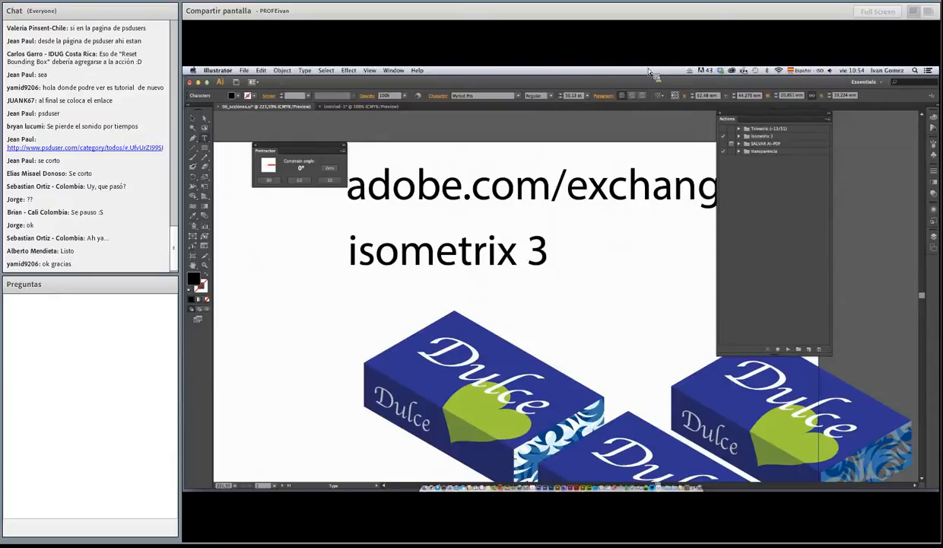
# Finish editing the "isometrix 3" text, move the Protractor window away from the text lines, and deselect everything
pyautogui.click(192, 117)
pyautogui.moveTo(335, 150); pyautogui.dragTo(315, 133)
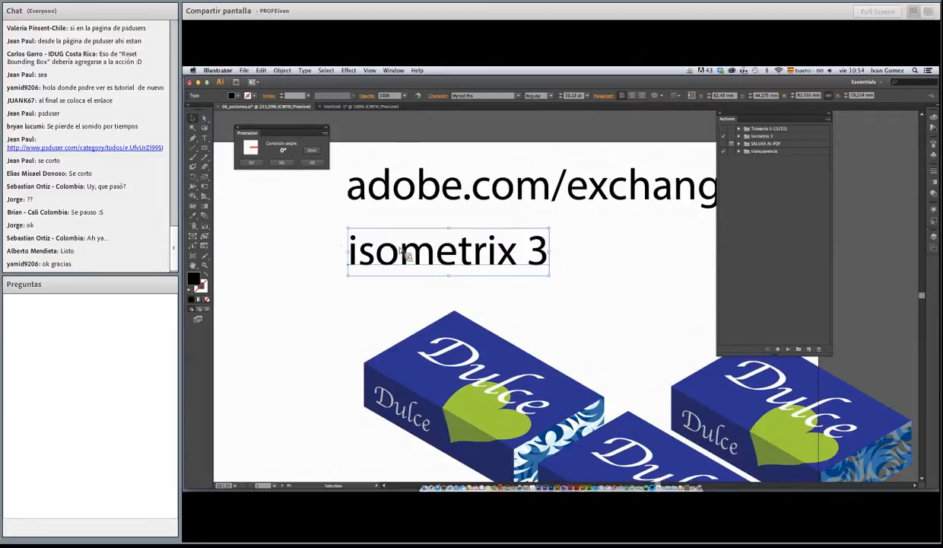
pyautogui.click(590, 259)
pyautogui.keyDown('alt'); pyautogui.keyDown('super'); pyautogui.click(509, 283); pyautogui.keyUp('super'); pyautogui.keyUp('alt')
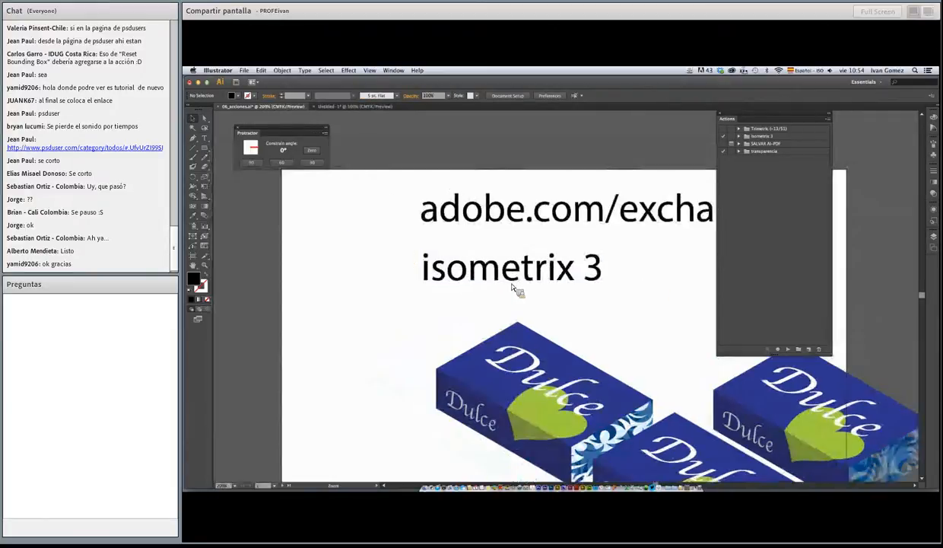
pyautogui.moveTo(551, 293); pyautogui.dragTo(483, 205)
pyautogui.keyDown('alt'); pyautogui.keyDown('super'); pyautogui.click(551, 283); pyautogui.keyUp('super'); pyautogui.keyUp('alt')
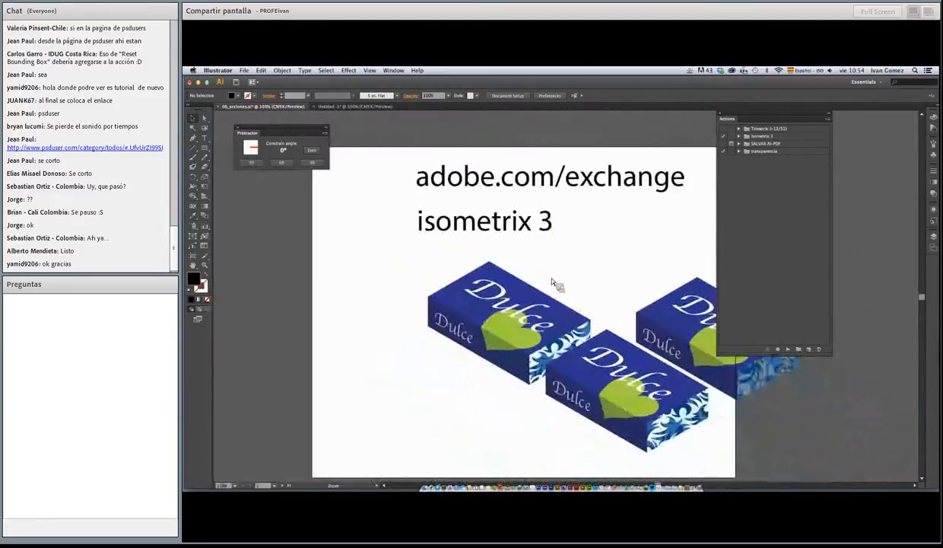
pyautogui.moveTo(549, 279); pyautogui.dragTo(506, 258)
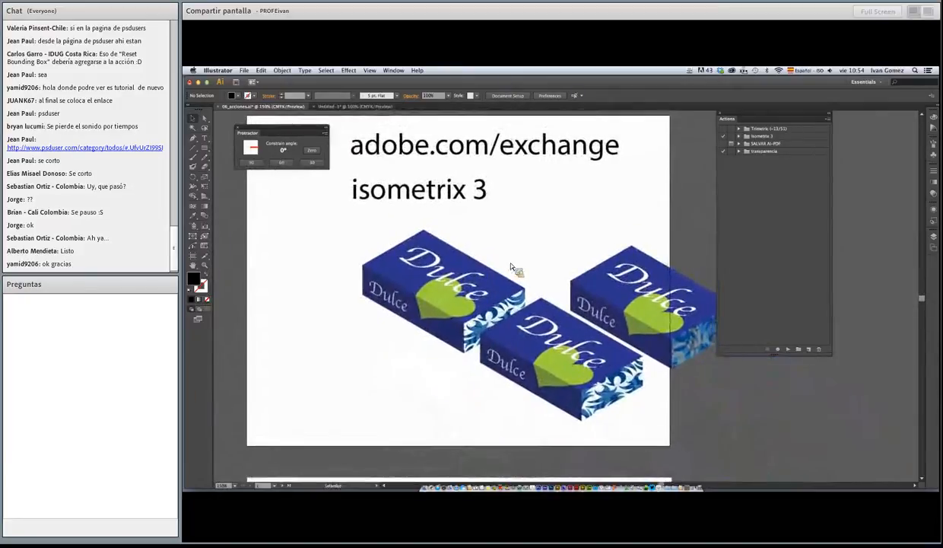